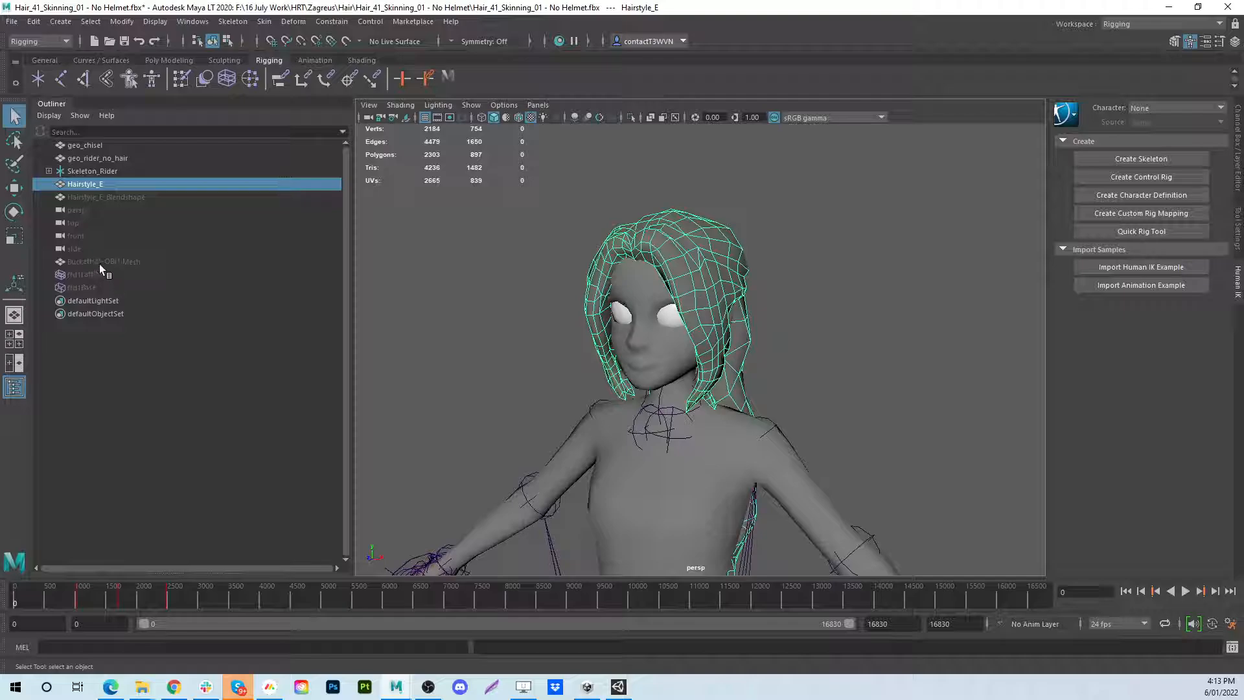
Unhide the BucketHat_OBJ1:Mesh object and select the Hairstyle_E mesh
click(99, 263)
key(shift+h)
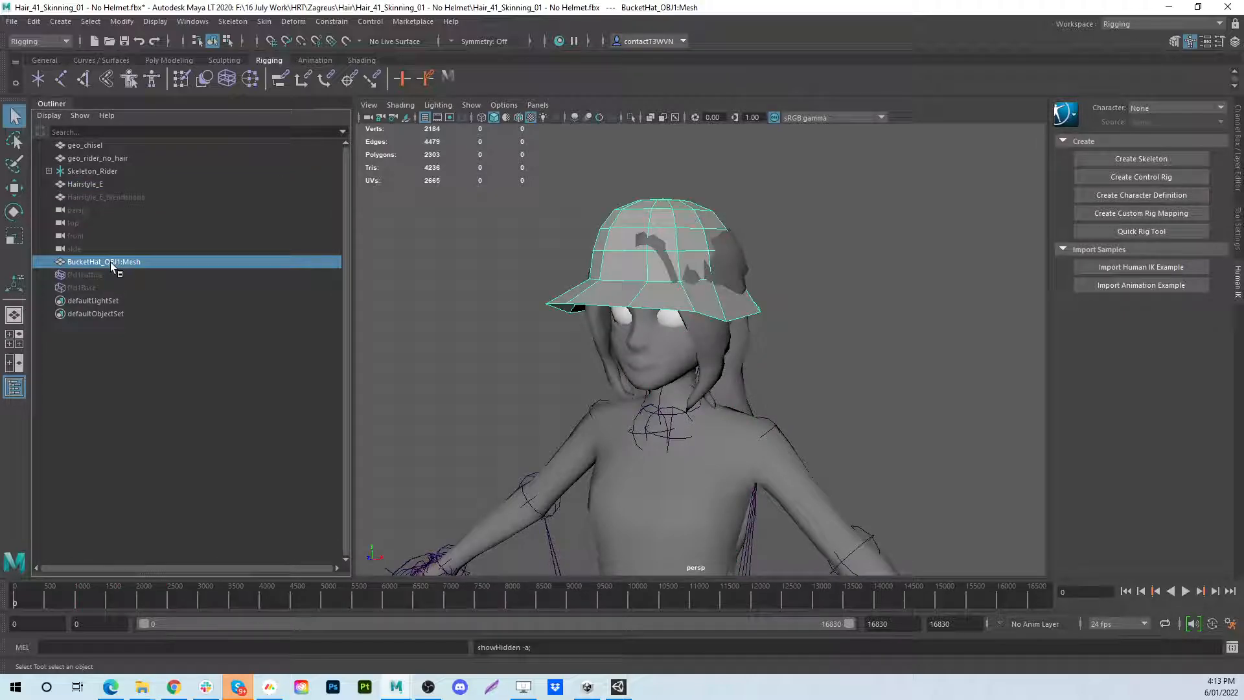
click(996, 277)
alt+drag(778, 333, 719, 218)
click(714, 329)
click(618, 331)
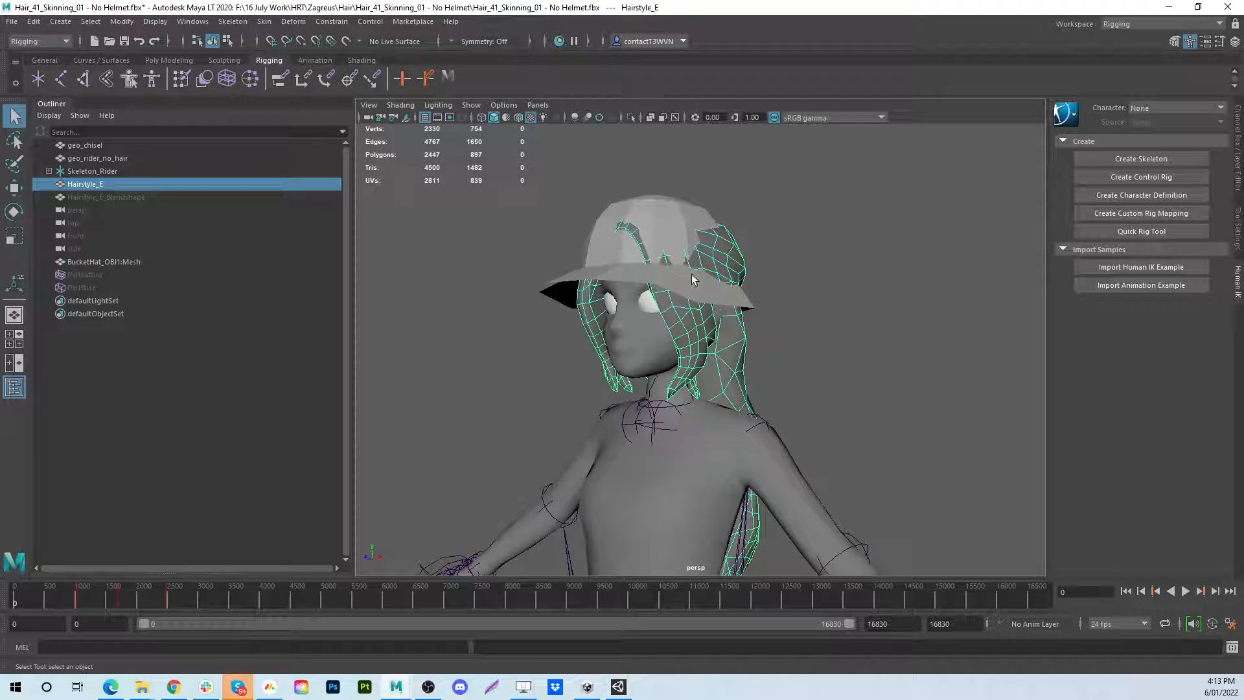
Examine from the front, side and back where the hair pokes through the bucket hat
alt+drag(692, 279, 603, 303)
alt+drag(648, 268, 782, 294)
alt+drag(853, 312, 705, 314)
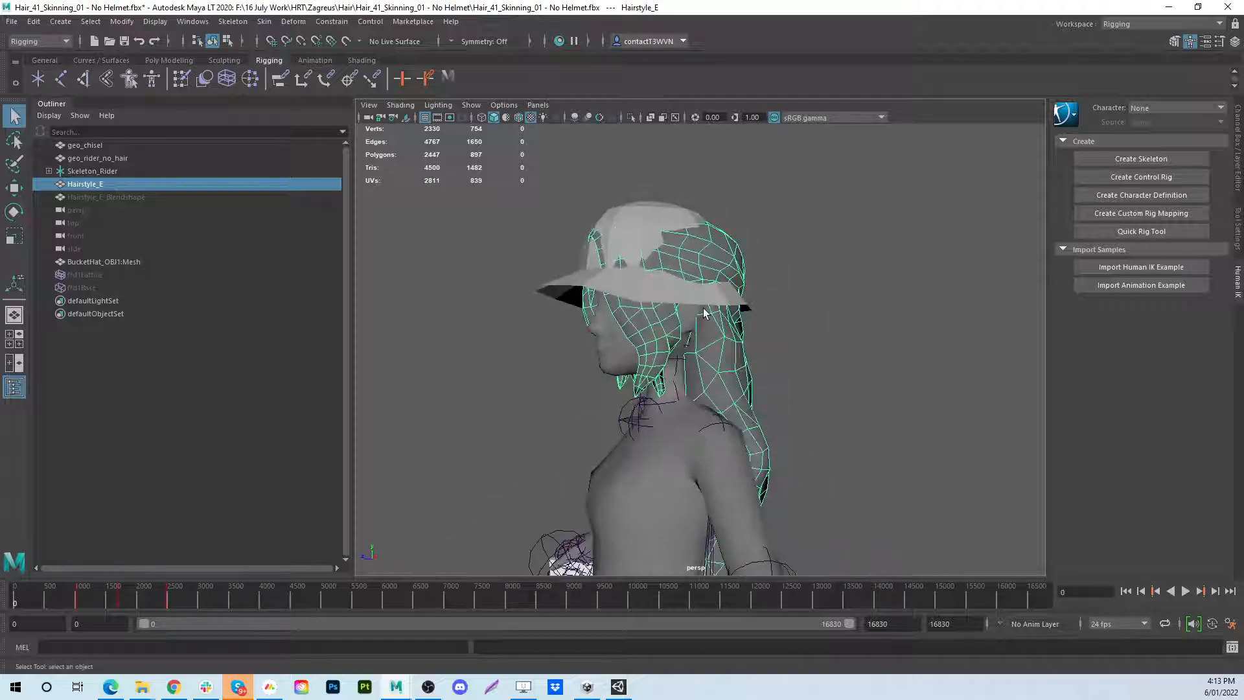
alt+drag(888, 308, 776, 318)
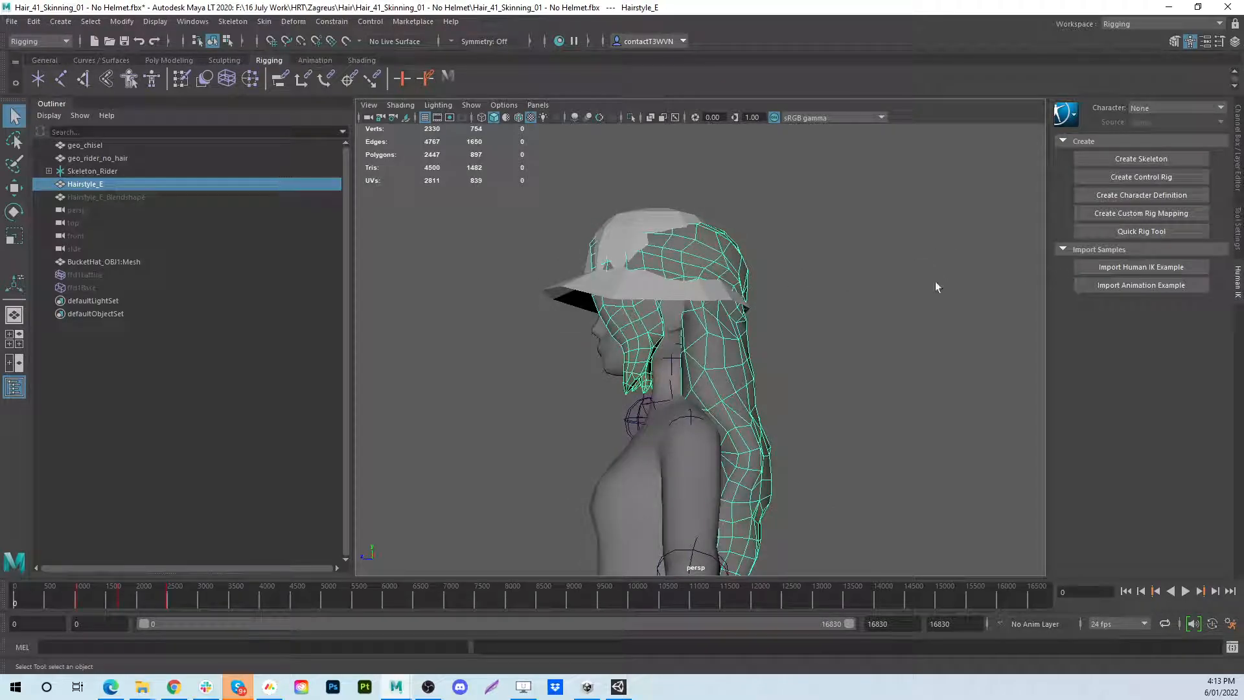
alt+drag(670, 295, 705, 294)
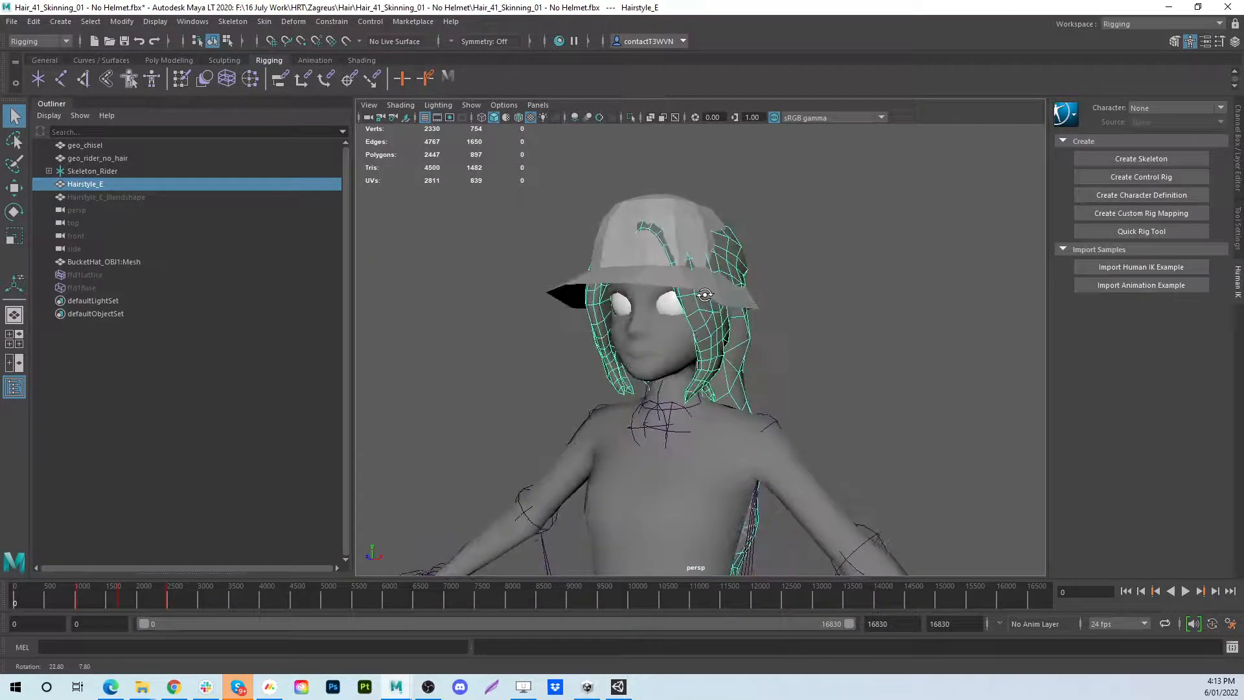
alt+drag(850, 261, 726, 278)
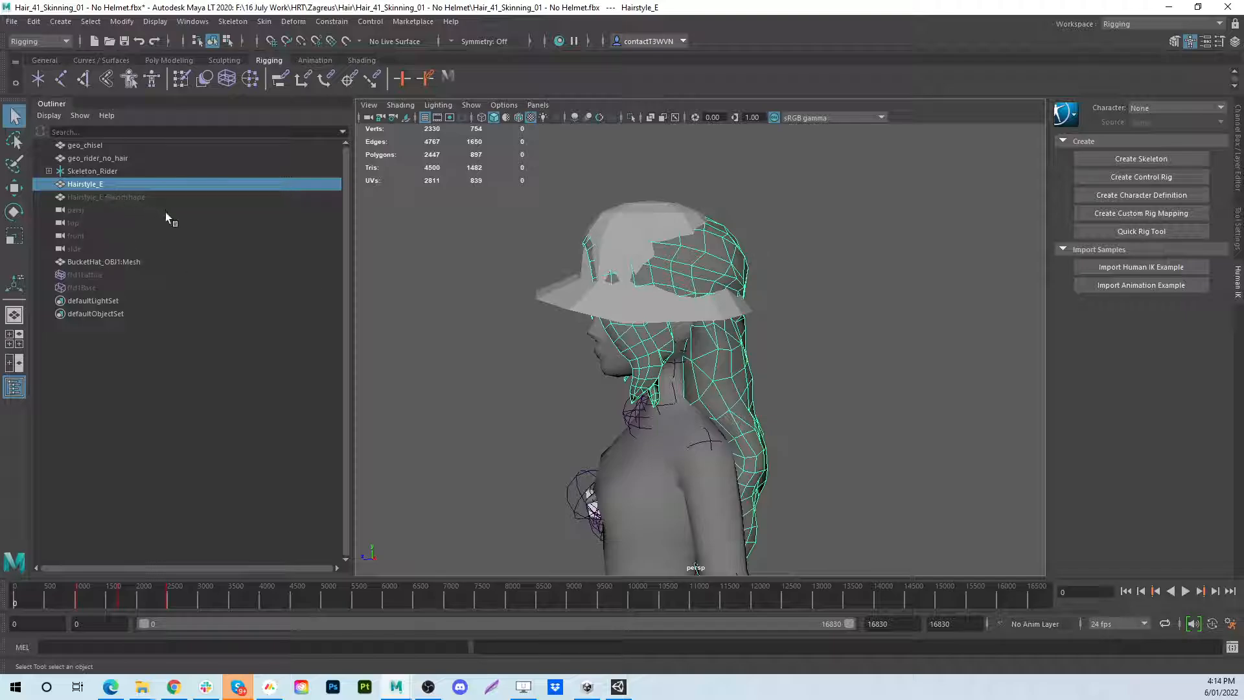
Duplicate the Hairstyle_E mesh and rename the copy Blendshape
key(ctrl+d)
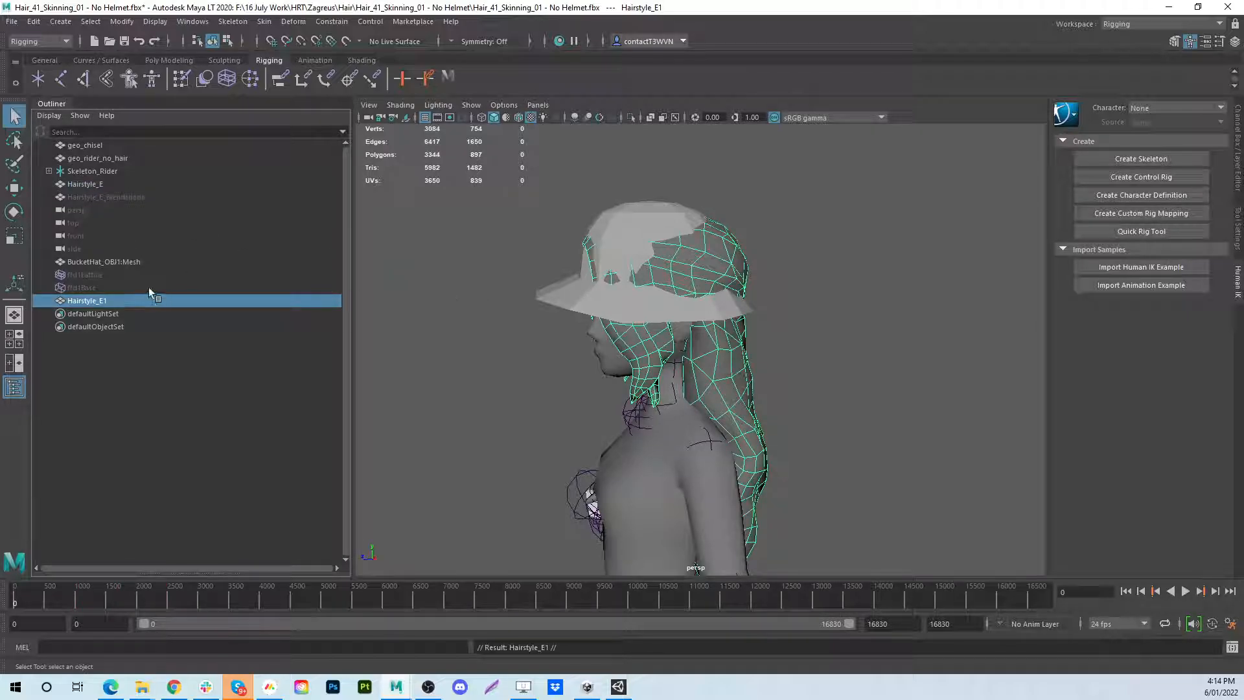
double_click(117, 300)
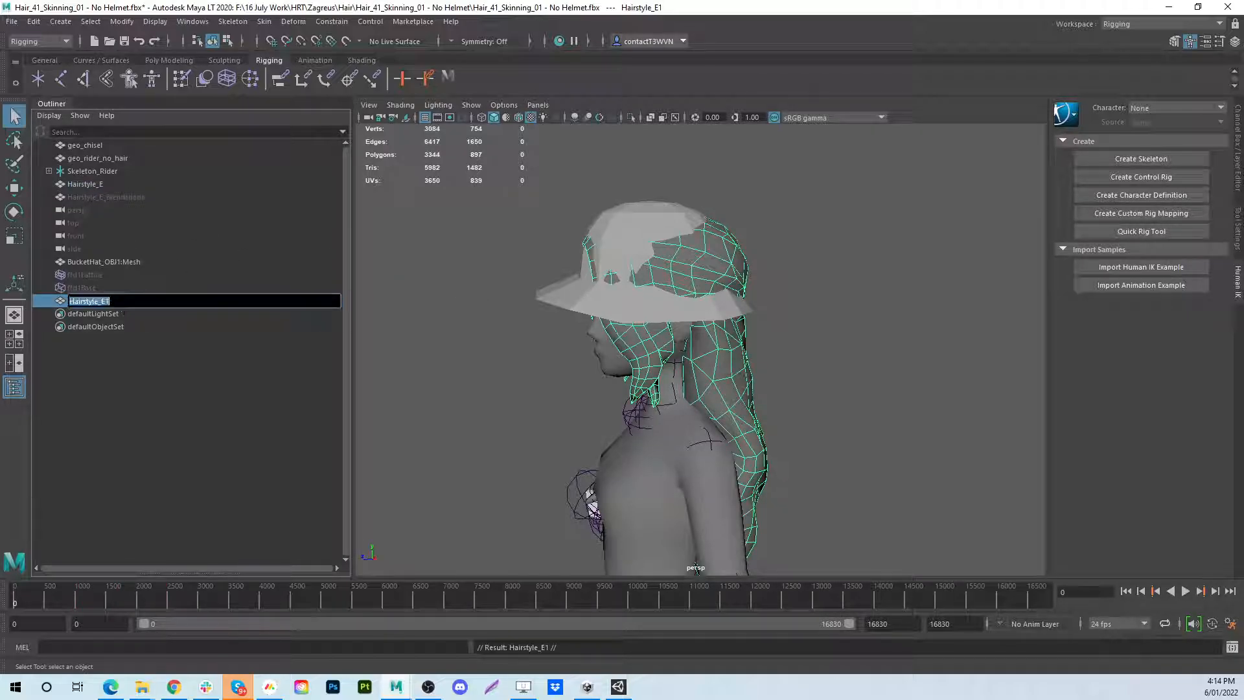
click(117, 300)
key(BackSpace)
key(ctrl+a)
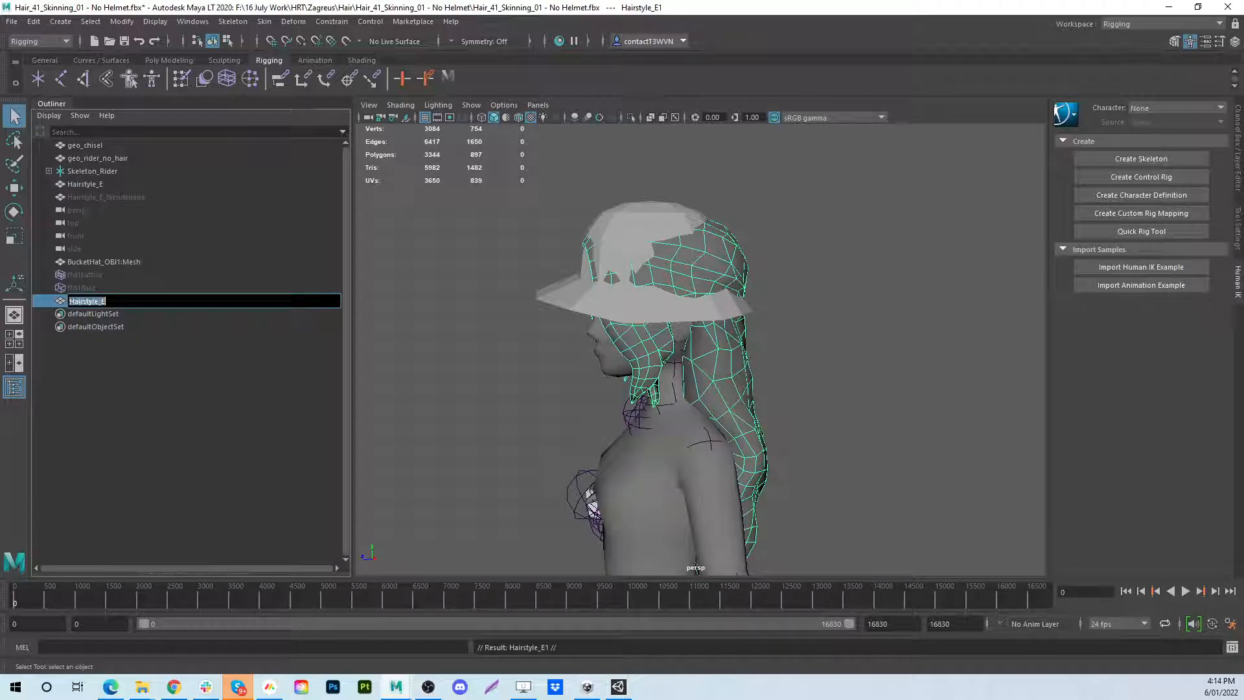
text(Blendshap)
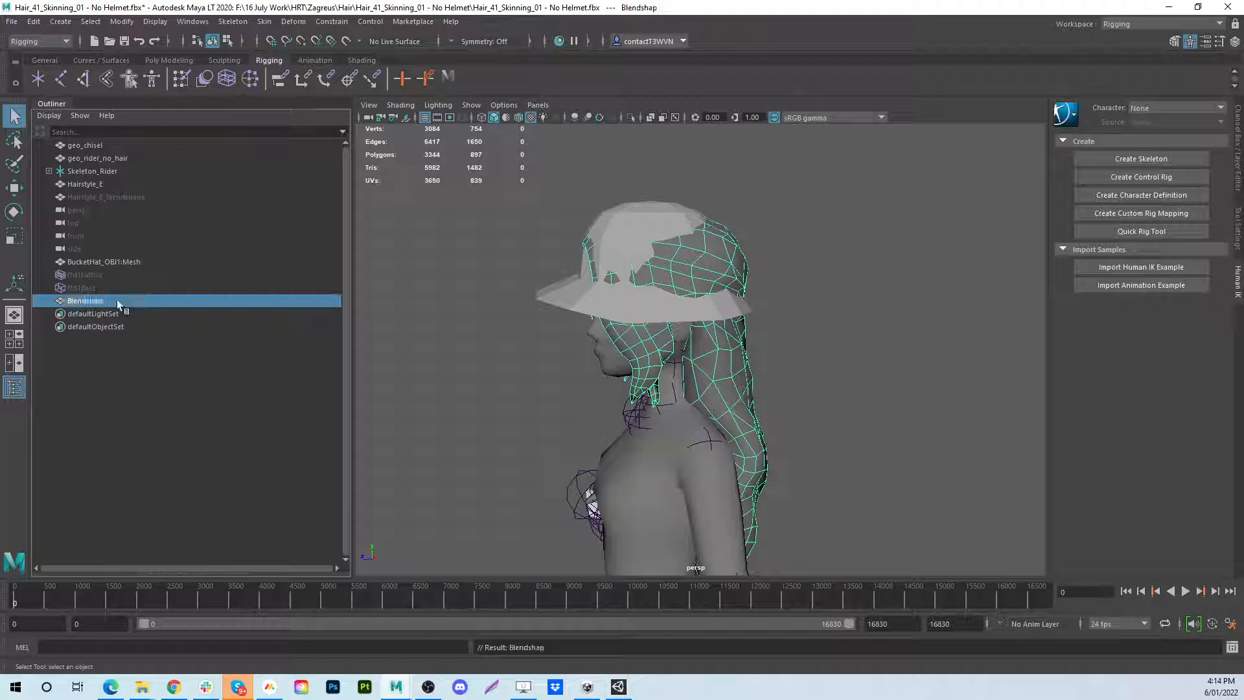
key(Return)
click(117, 299)
text(e)
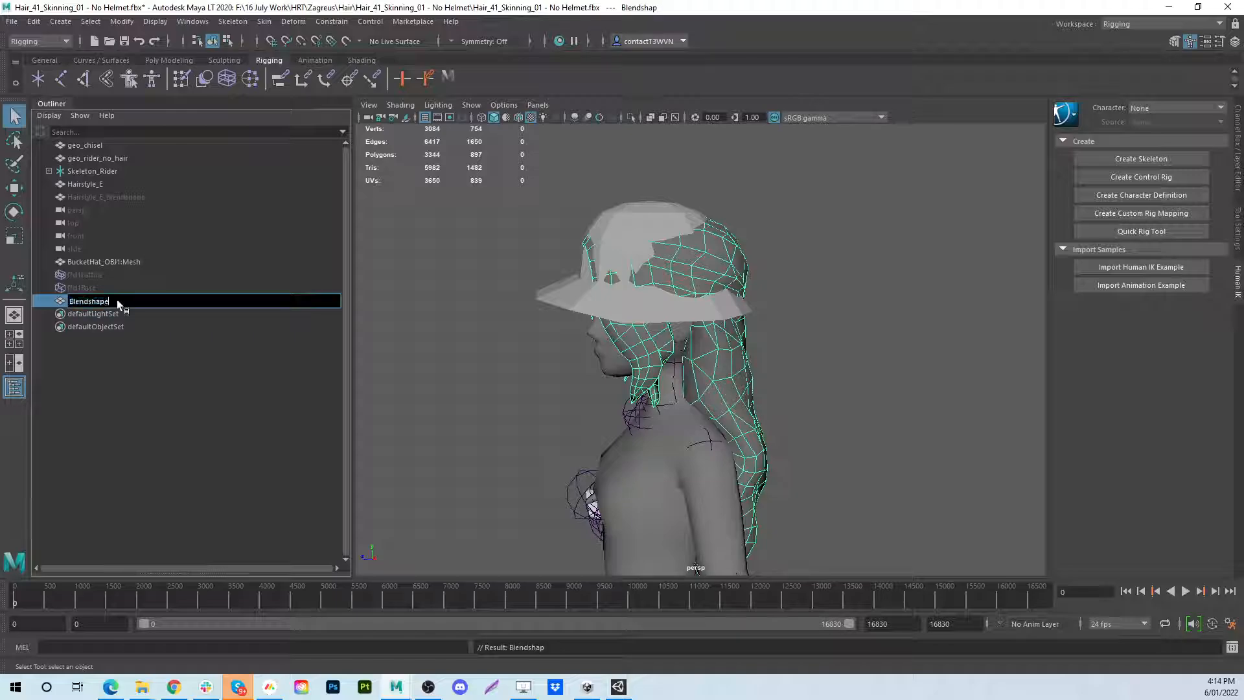
key(Return)
Hide the original Hairstyle_E mesh, leaving the Blendshape copy in view
alt+drag(566, 285, 512, 293)
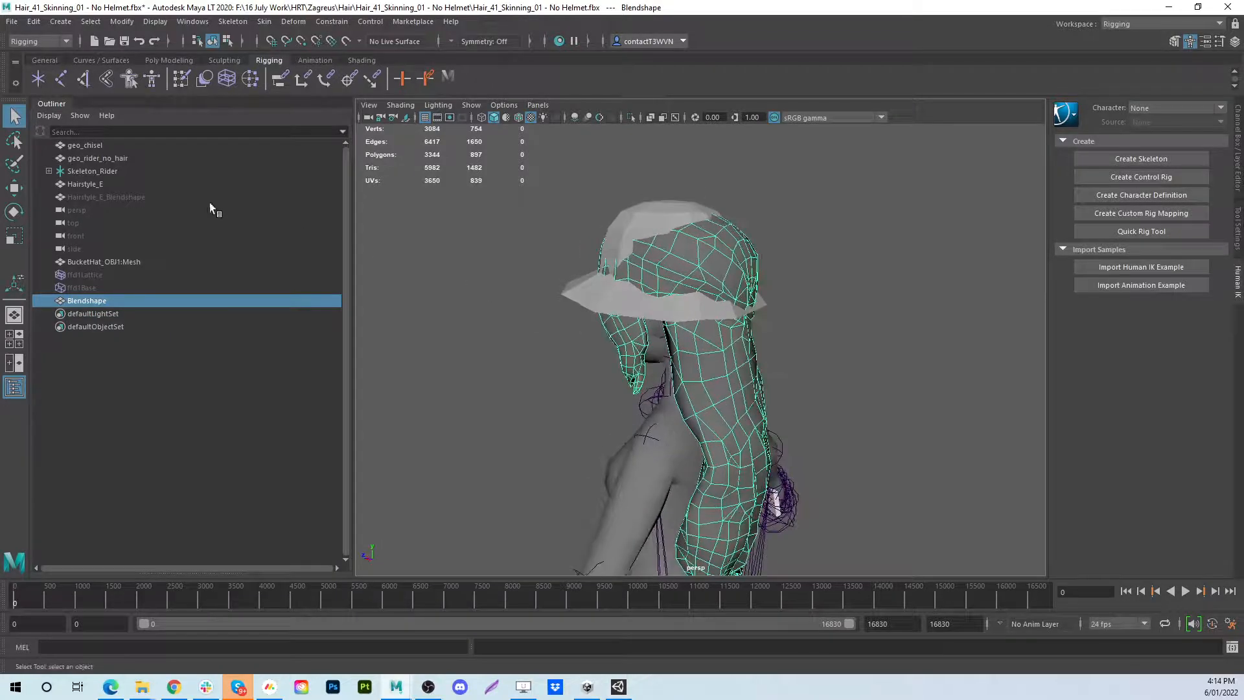
click(112, 186)
key(ctrl+h)
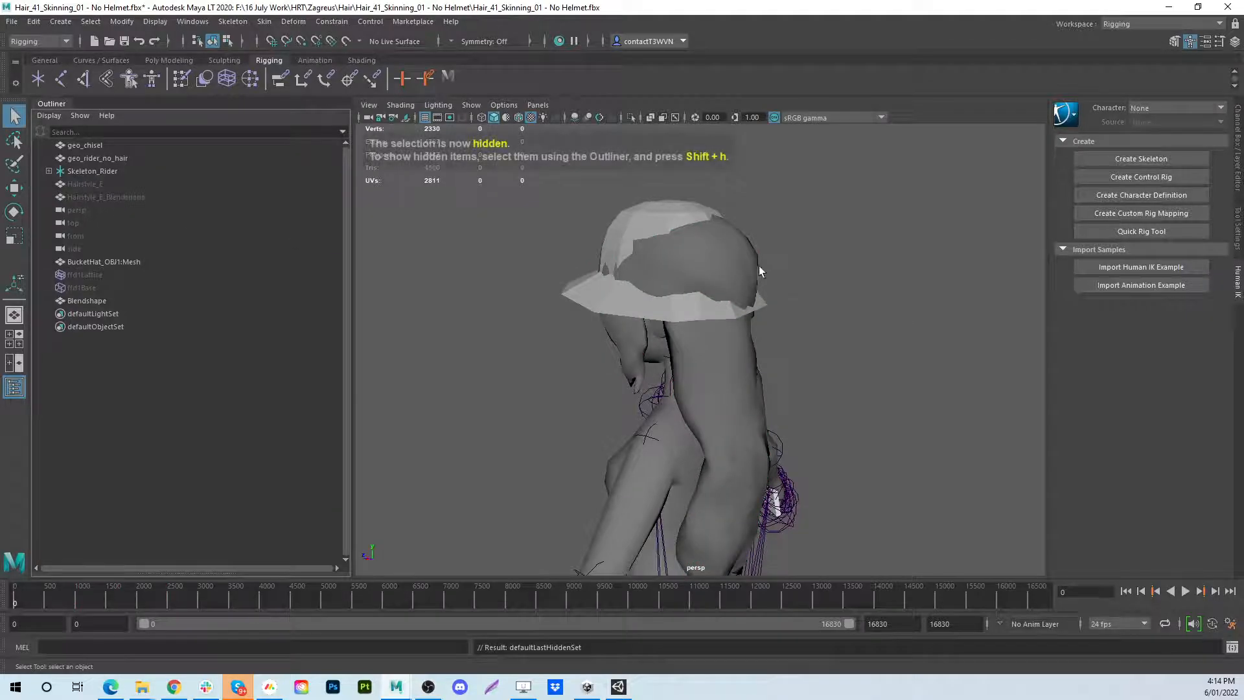
Create a lattice deformer around the Blendshape hair mesh with divisions of 5, 10 and 5
click(759, 266)
alt+drag(757, 255, 587, 246)
alt+drag(479, 306, 591, 327)
scroll(592, 328, down, 4)
alt+drag(673, 340, 642, 335)
scroll(642, 335, up, 4)
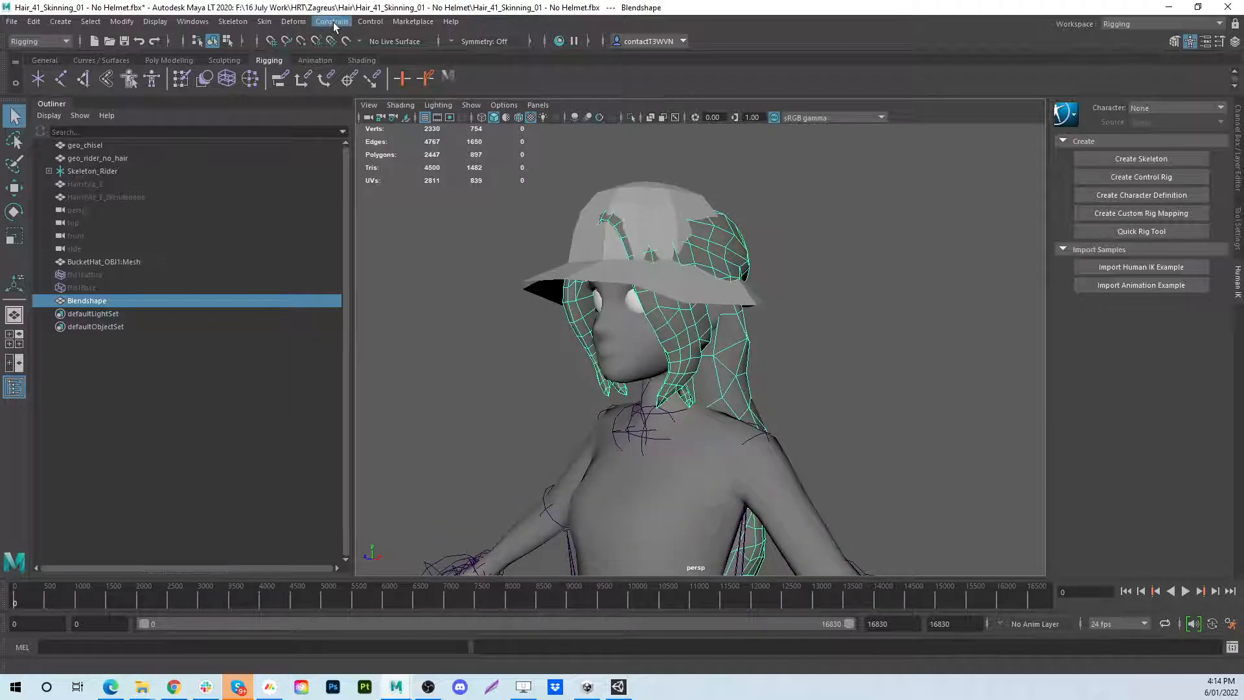
click(300, 24)
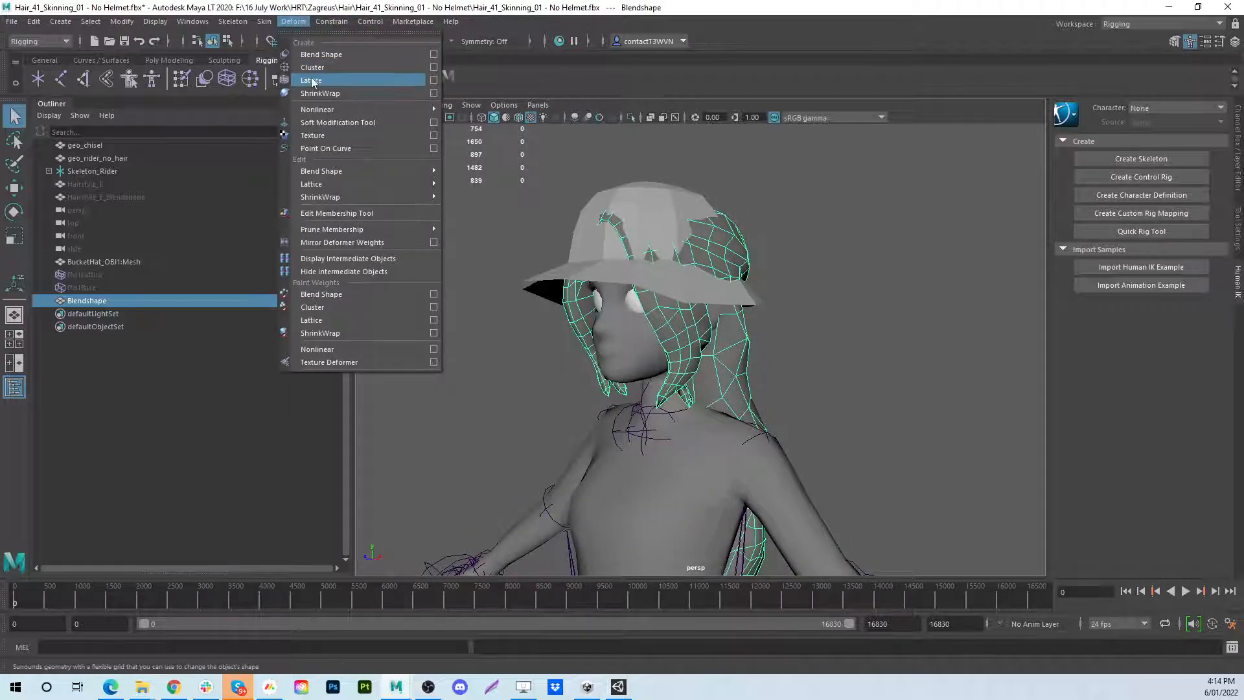
click(434, 81)
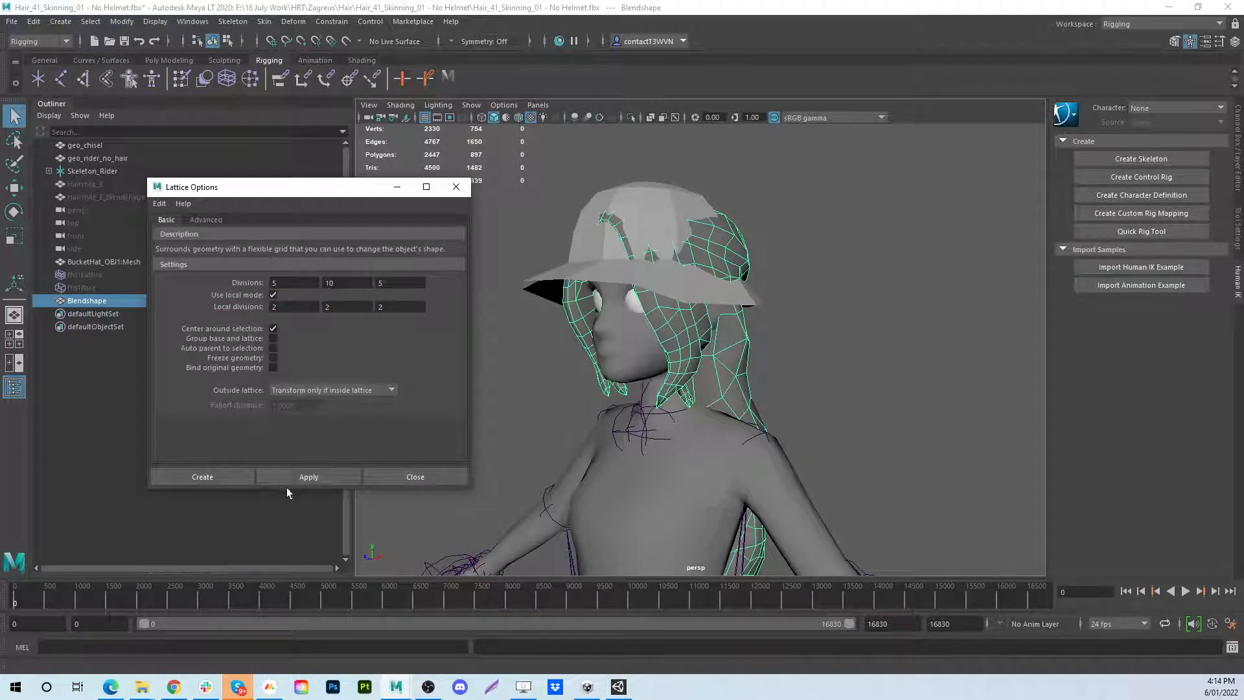
click(212, 478)
Switch the new lattice to lattice point editing and select a point near the back of the head
alt+drag(746, 323, 577, 359)
scroll(578, 360, up, 3)
alt+middle_drag(578, 360, 611, 430)
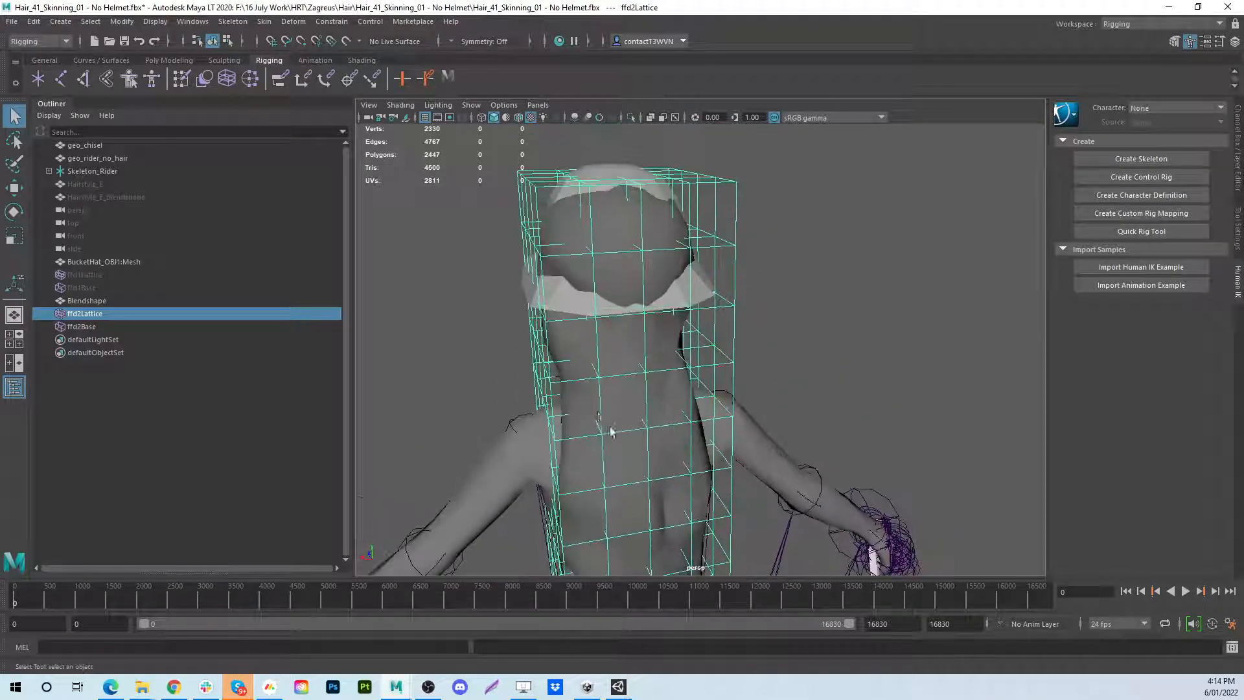
scroll(673, 357, up, 2)
alt+drag(611, 430, 759, 260)
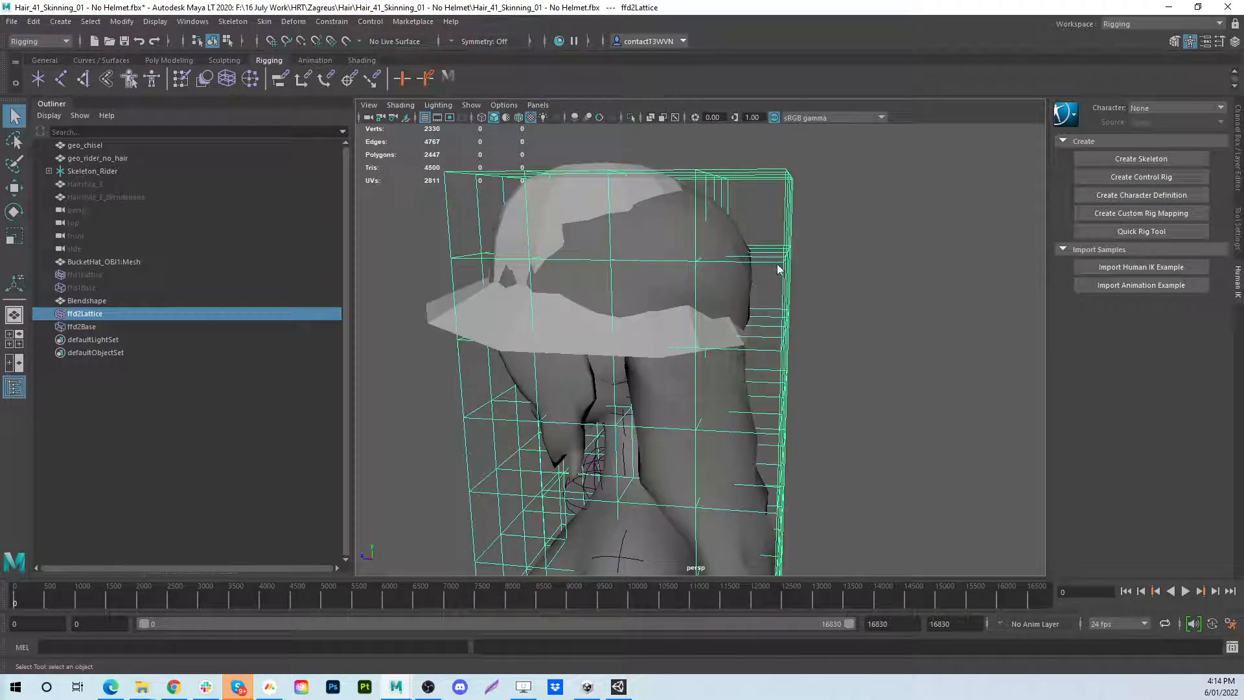
right_drag(778, 268, 786, 232)
alt+drag(785, 231, 674, 385)
click(669, 387)
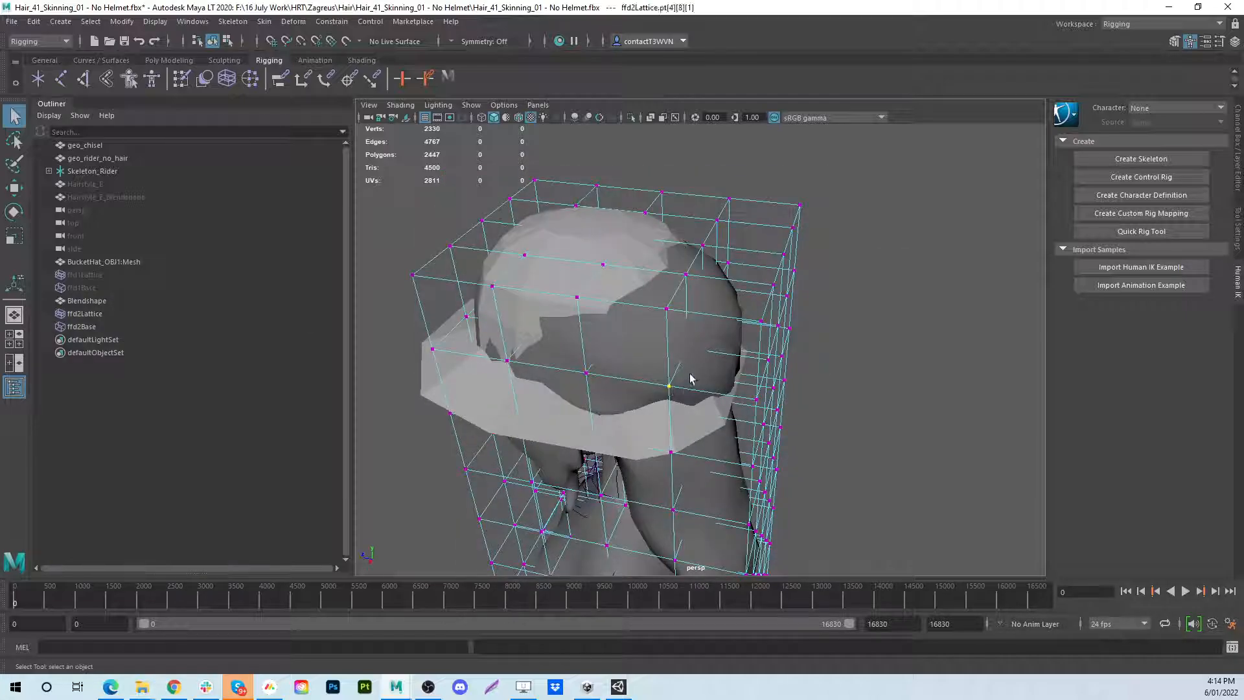
Using wireframe display, select the upper two rows of lattice points behind the head, and return to shaded display
click(494, 118)
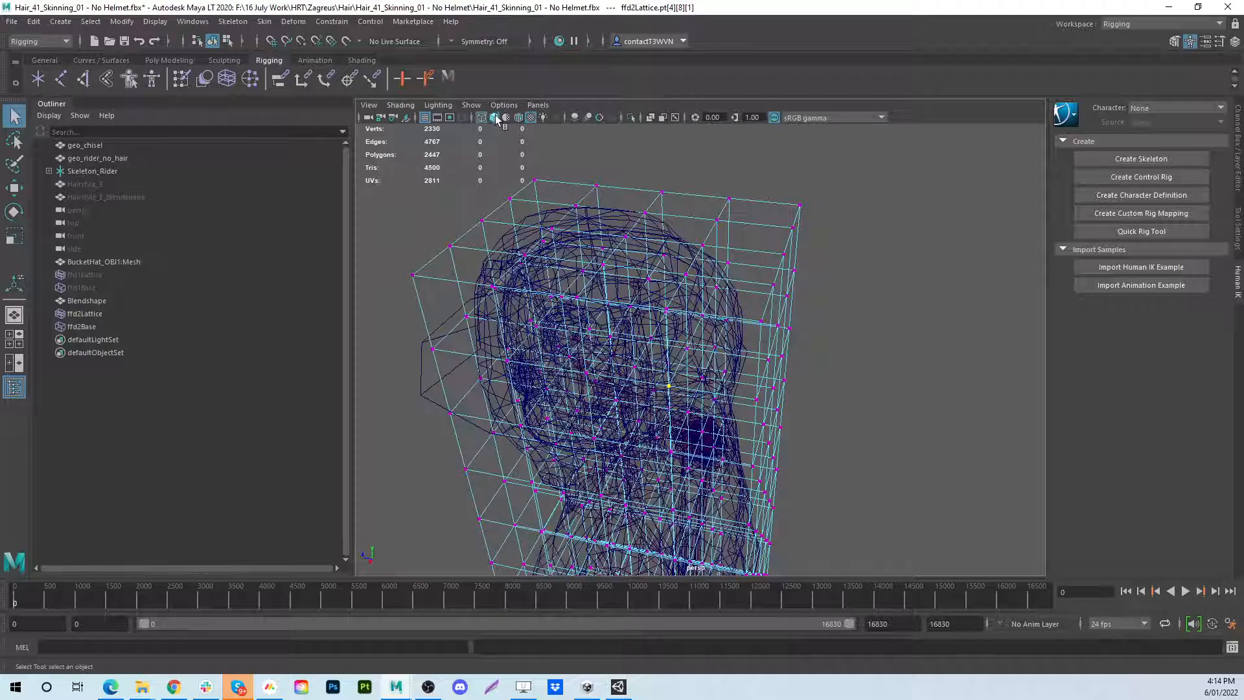
alt+drag(718, 378, 667, 355)
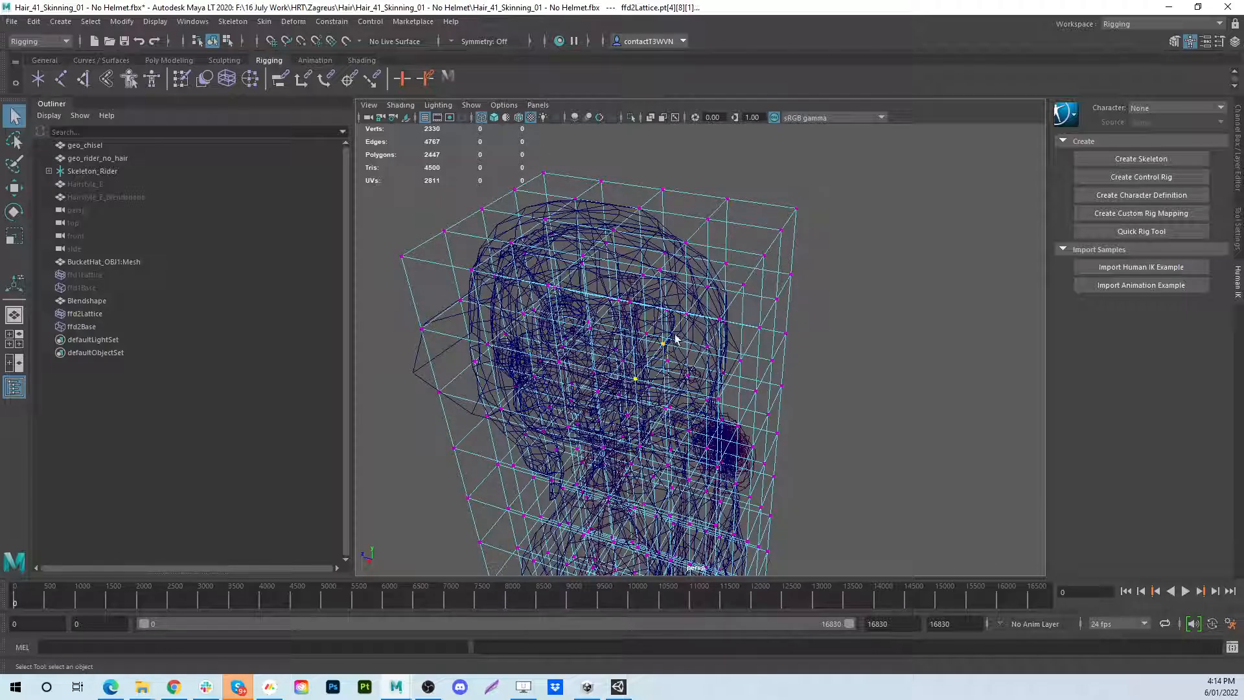
click(689, 320)
key(ctrl+z)
alt+drag(689, 320, 815, 278)
alt+drag(747, 299, 768, 270)
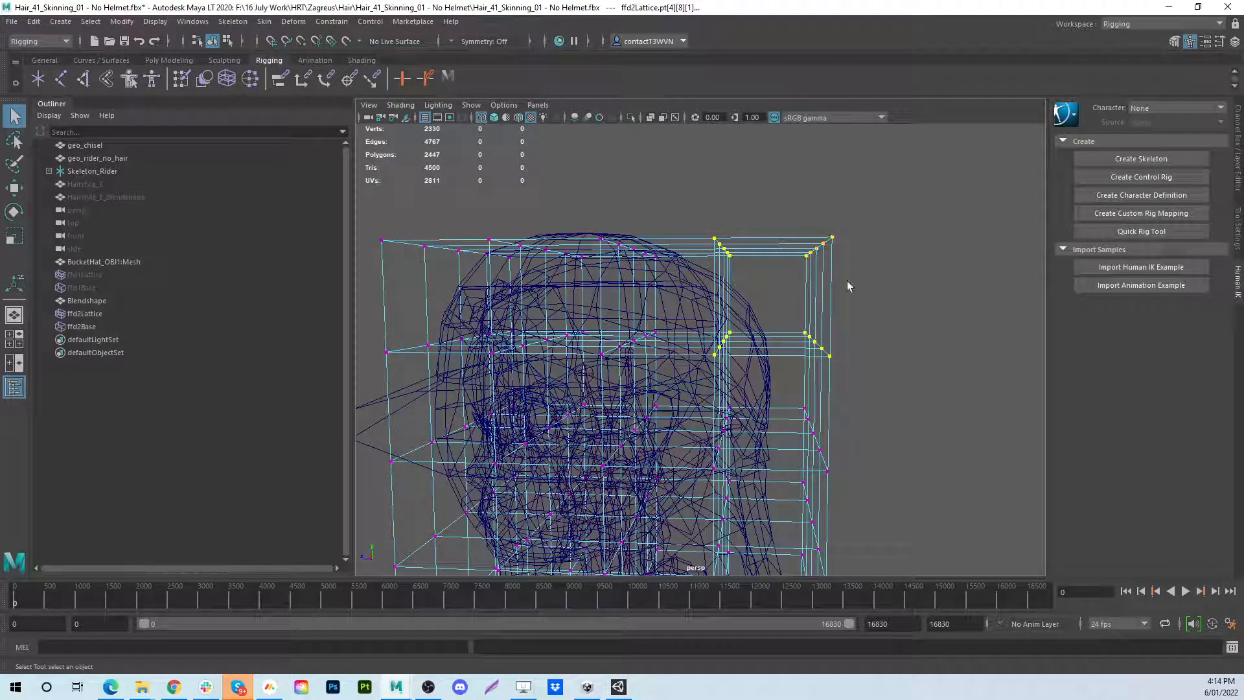
alt+drag(847, 285, 829, 324)
click(493, 117)
Move the selected upper back lattice points down and slightly forward to pull the hair under the hat
mouse_move(641, 304)
alt+mouse_down()
mouse_move(668, 322)
mouse_move(639, 325)
mouse_move(651, 323)
alt+mouse_up()
key(w)
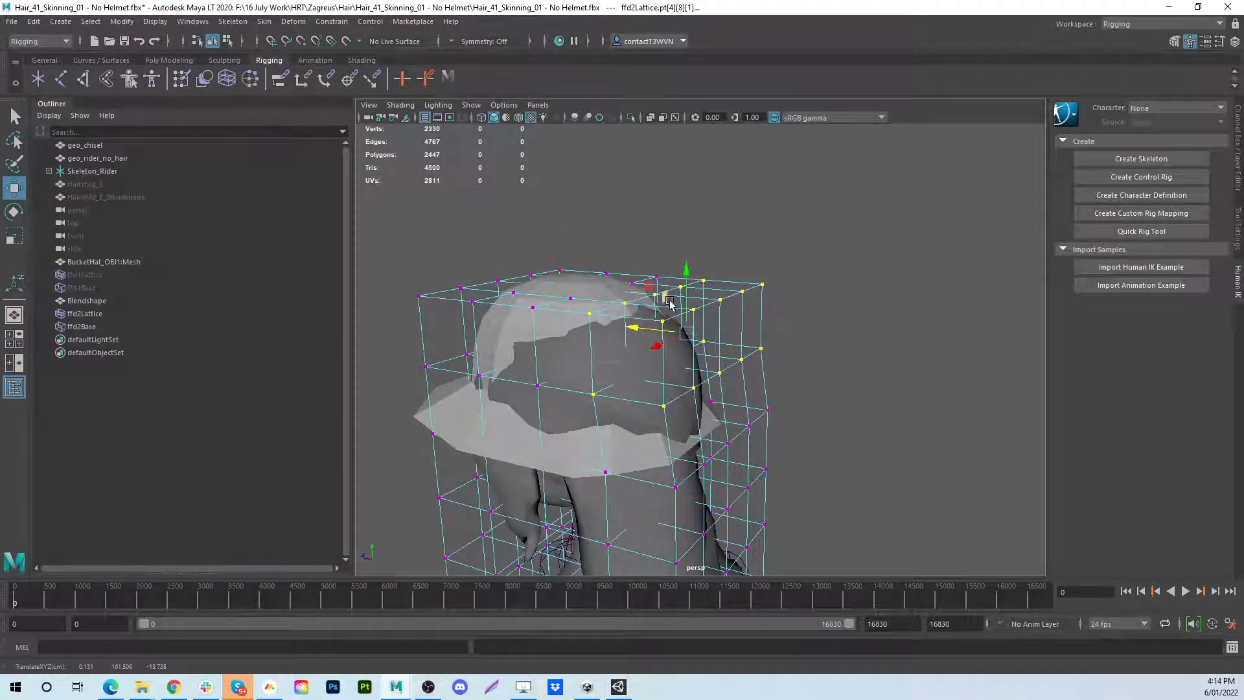
drag(686, 272, 685, 289)
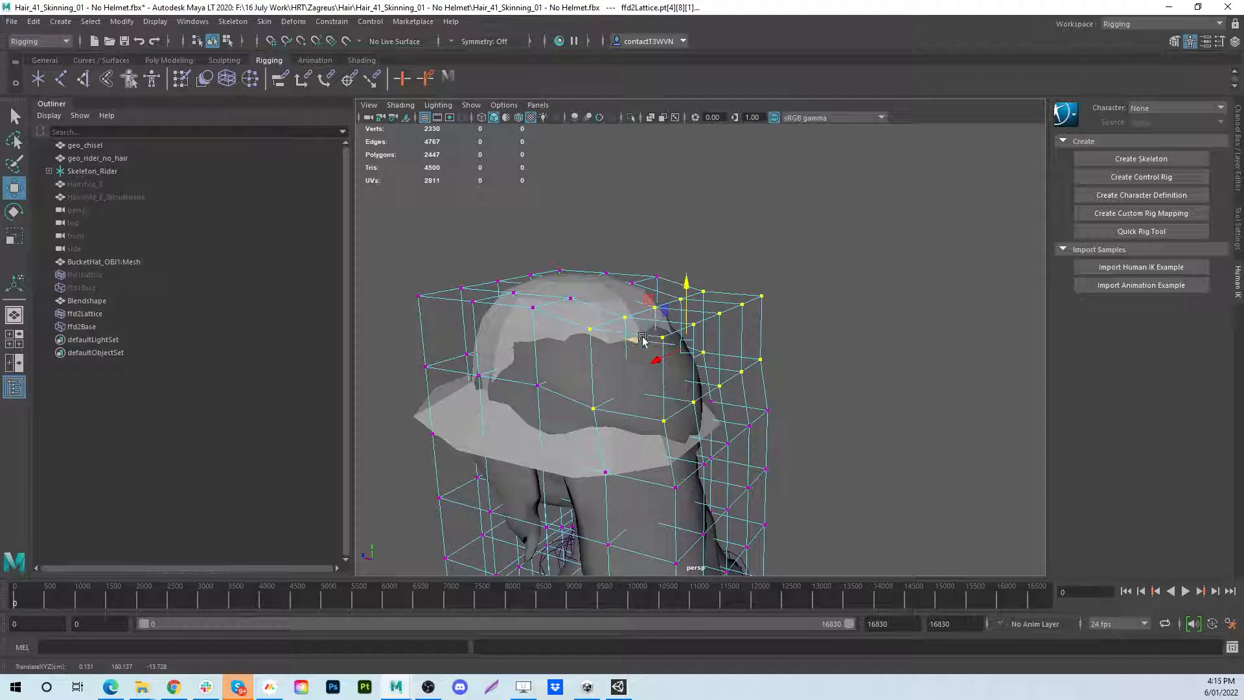
drag(641, 340, 634, 340)
mouse_move(705, 373)
alt+mouse_down()
mouse_move(696, 333)
mouse_move(704, 378)
alt+mouse_up()
key(q)
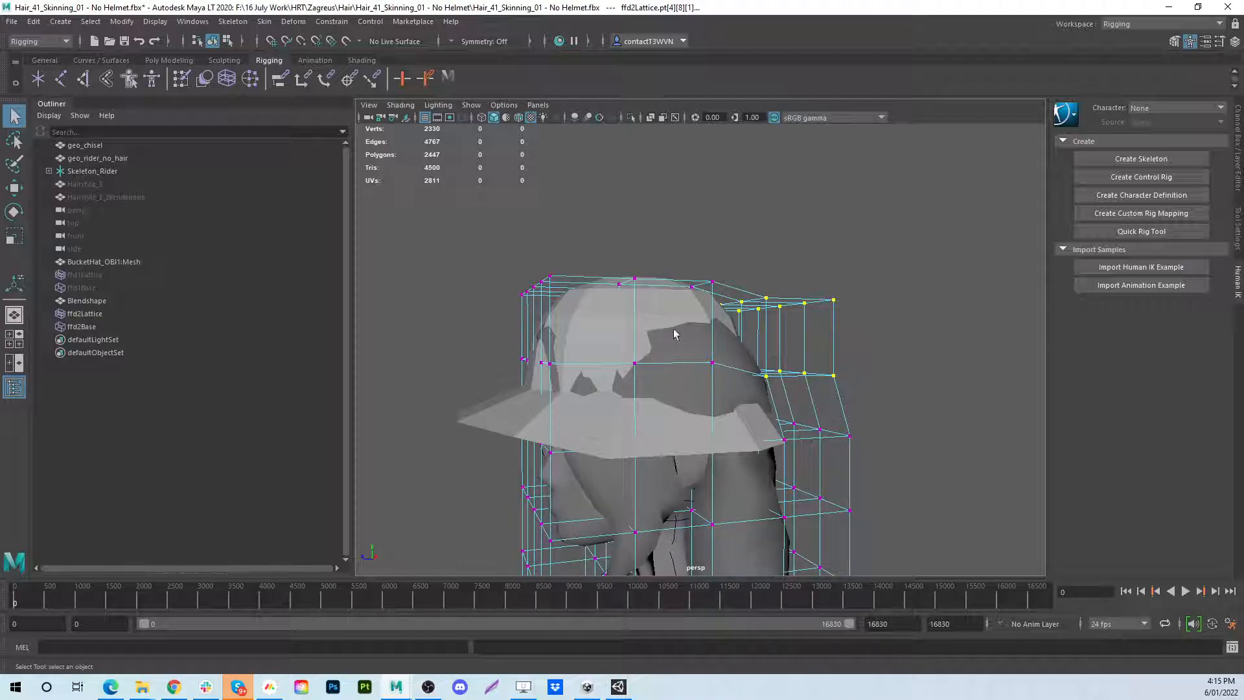
Hide the bucket hat mesh to expose the top of the hair
mouse_move(585, 360)
alt+mouse_down()
mouse_move(609, 353)
mouse_move(602, 361)
alt+mouse_up()
click(632, 297)
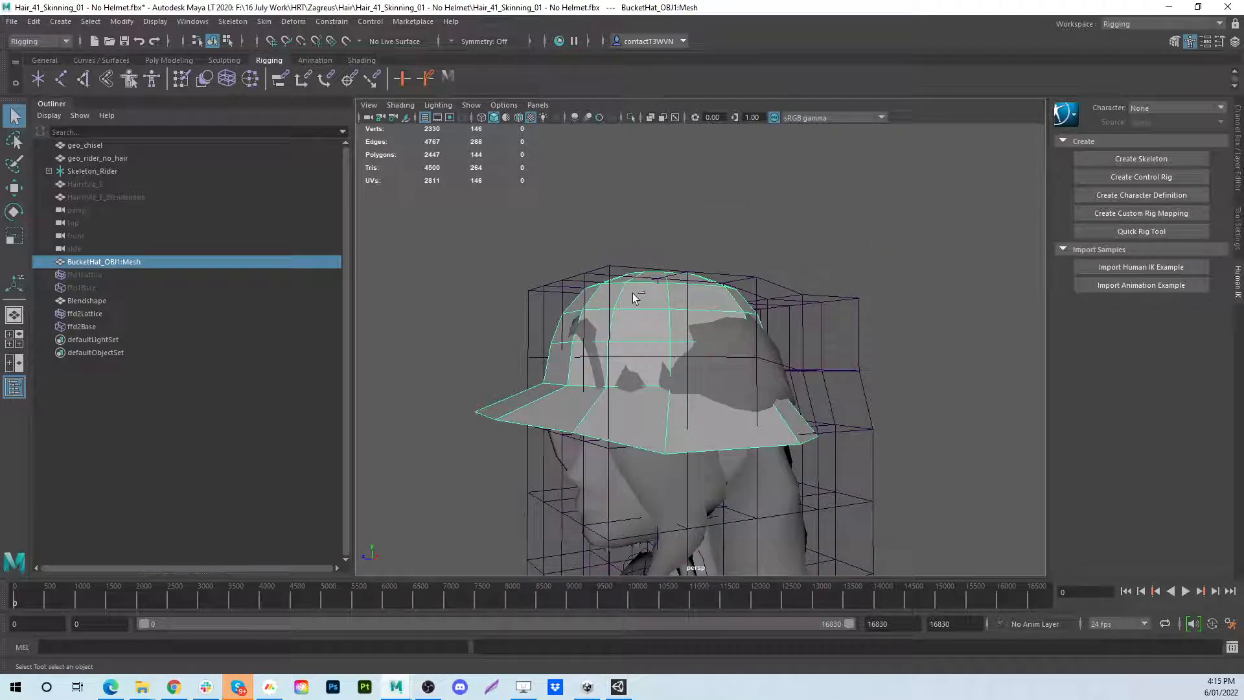
key(ctrl+h)
Select the Blendshape hair mesh and put its lattice back into lattice point editing
alt+drag(632, 292, 788, 352)
click(717, 331)
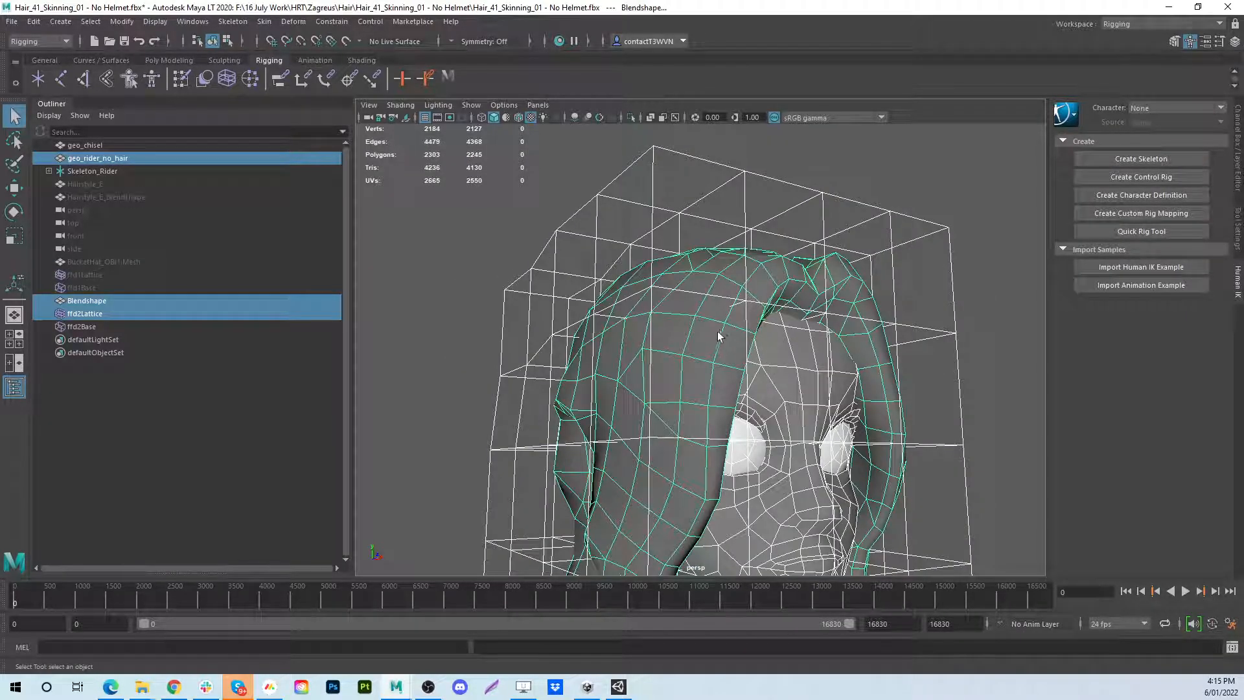
click(962, 255)
click(685, 275)
alt+drag(685, 274, 801, 241)
right_click(827, 242)
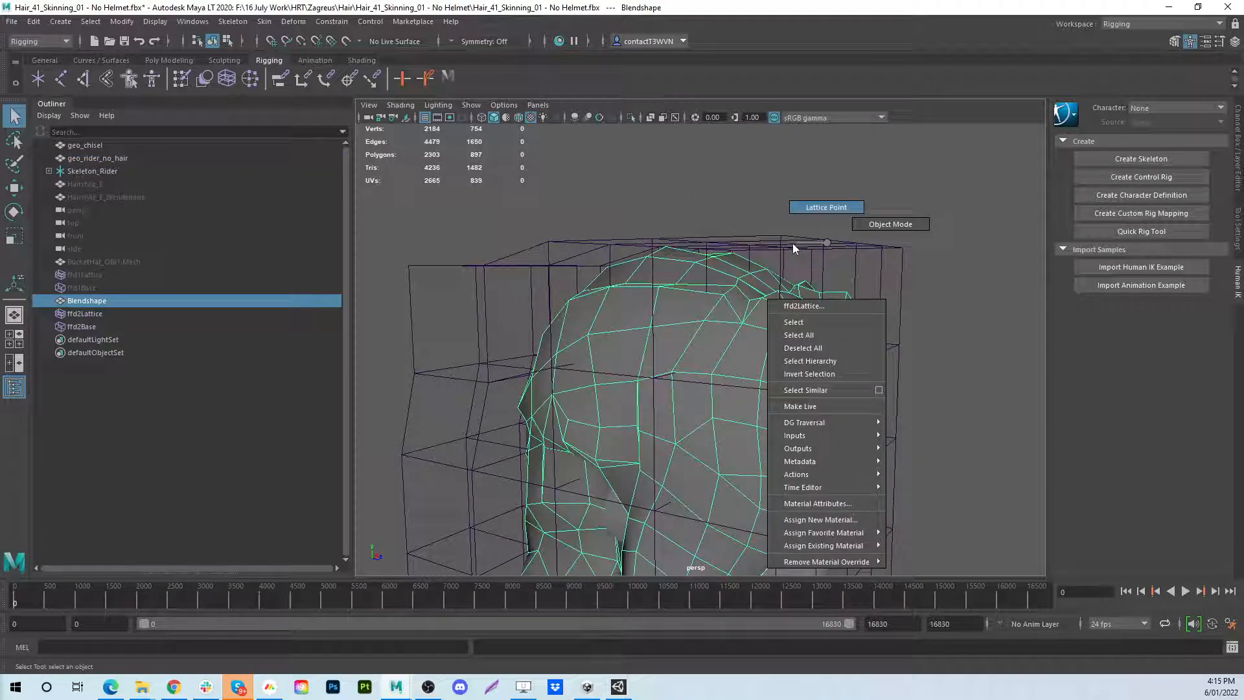
click(807, 208)
Select the upper two rows of lattice points at the front of the head, checking them in wireframe display
drag(820, 219, 839, 226)
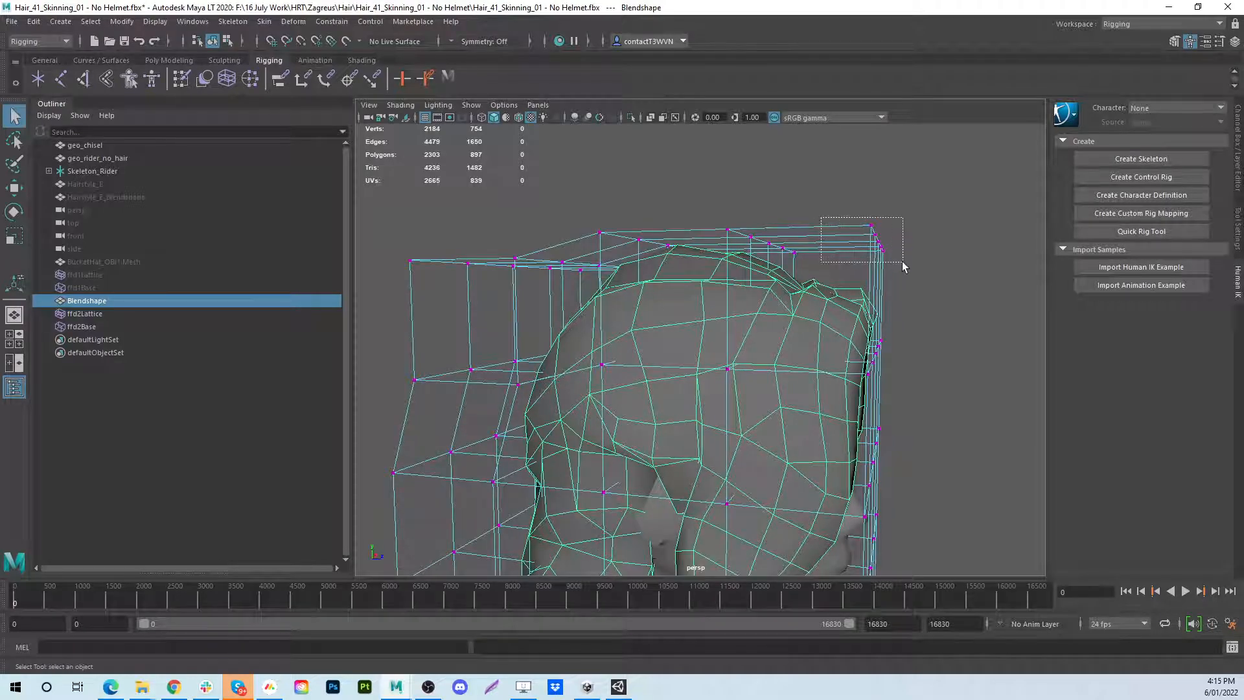
drag(901, 262, 903, 262)
alt+drag(903, 263, 850, 345)
click(483, 118)
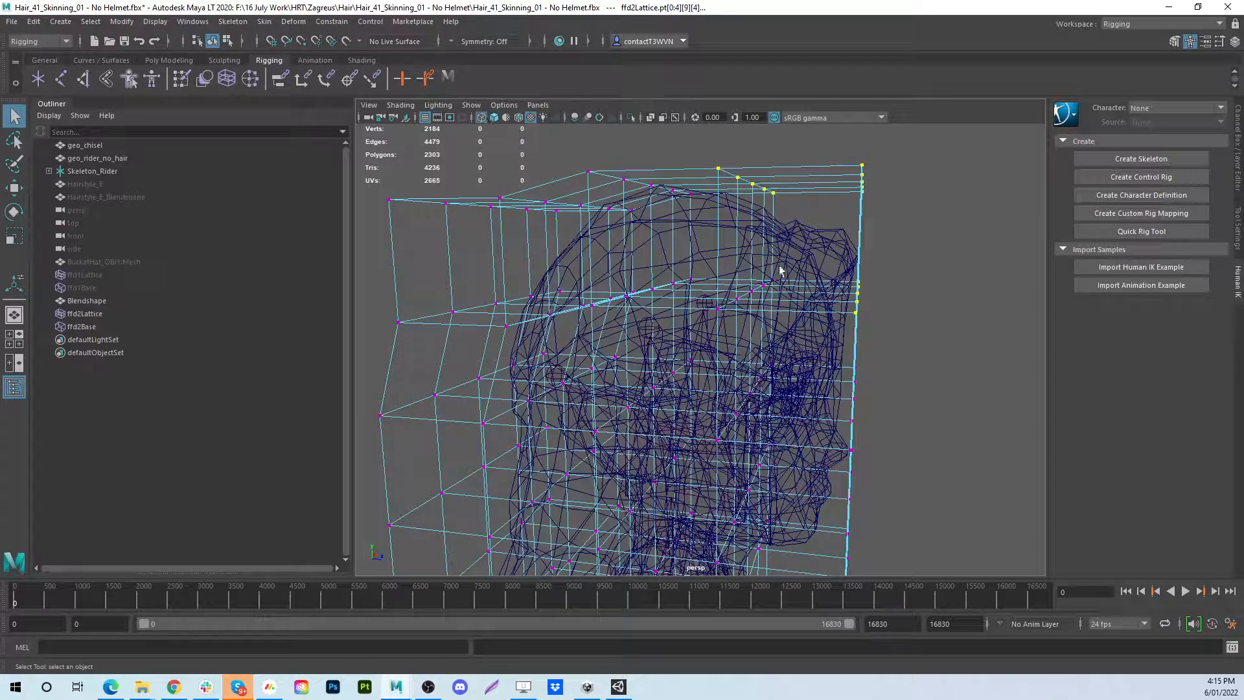
click(705, 302)
key(ctrl+z)
alt+drag(708, 245, 749, 277)
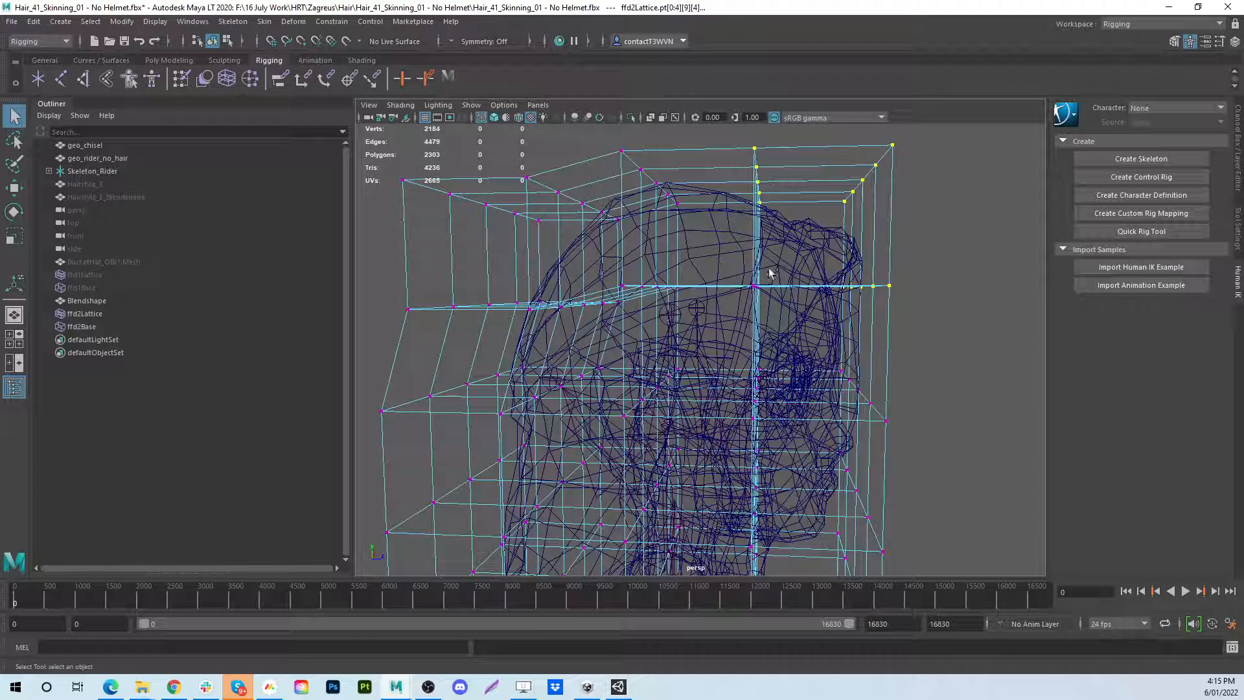
click(494, 118)
Scale the selected upper front lattice points inward to about 0.78 and move them down to flatten the front hair
key(r)
mouse_move(648, 227)
alt+mouse_down()
mouse_move(739, 283)
mouse_move(726, 317)
mouse_move(703, 320)
mouse_move(717, 319)
alt+mouse_up()
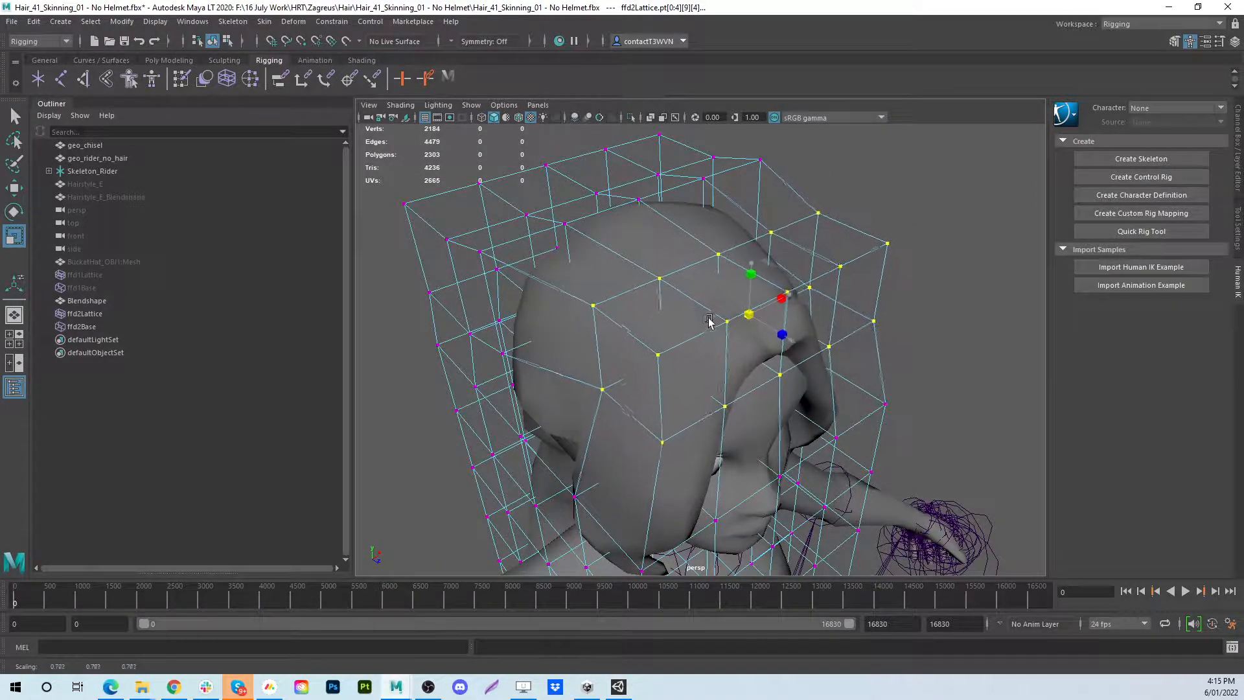
key(w)
drag(754, 264, 705, 289)
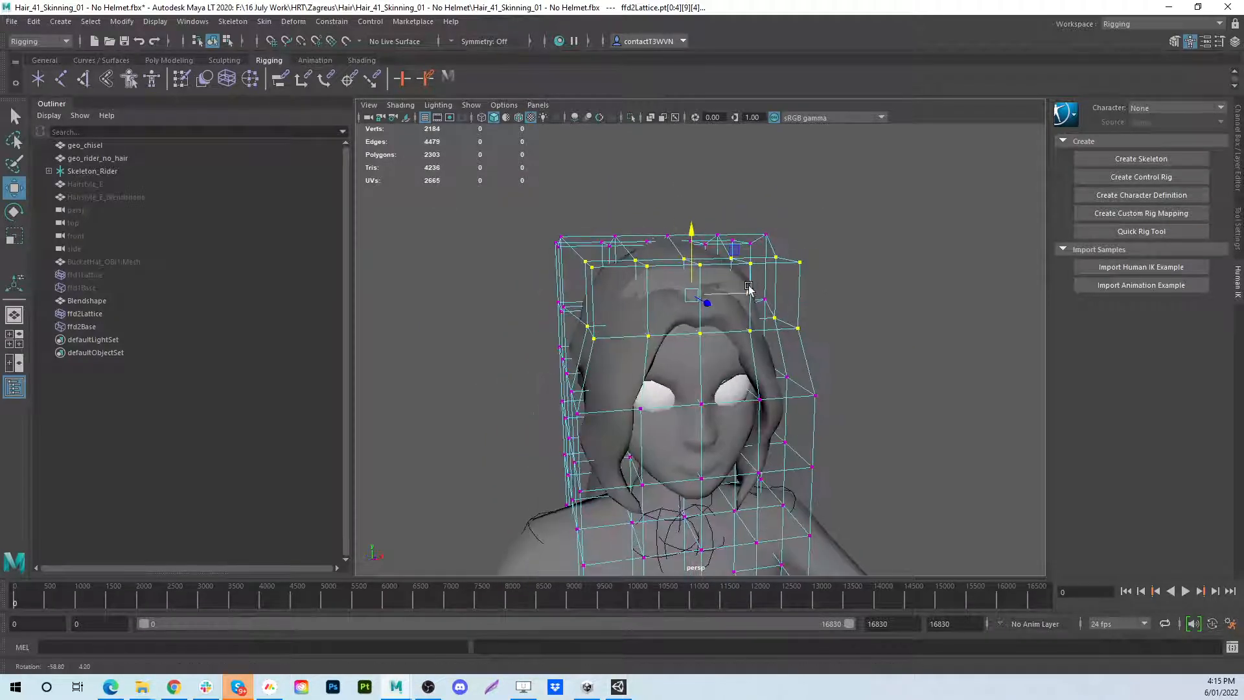
alt+drag(605, 291, 711, 278)
key(q)
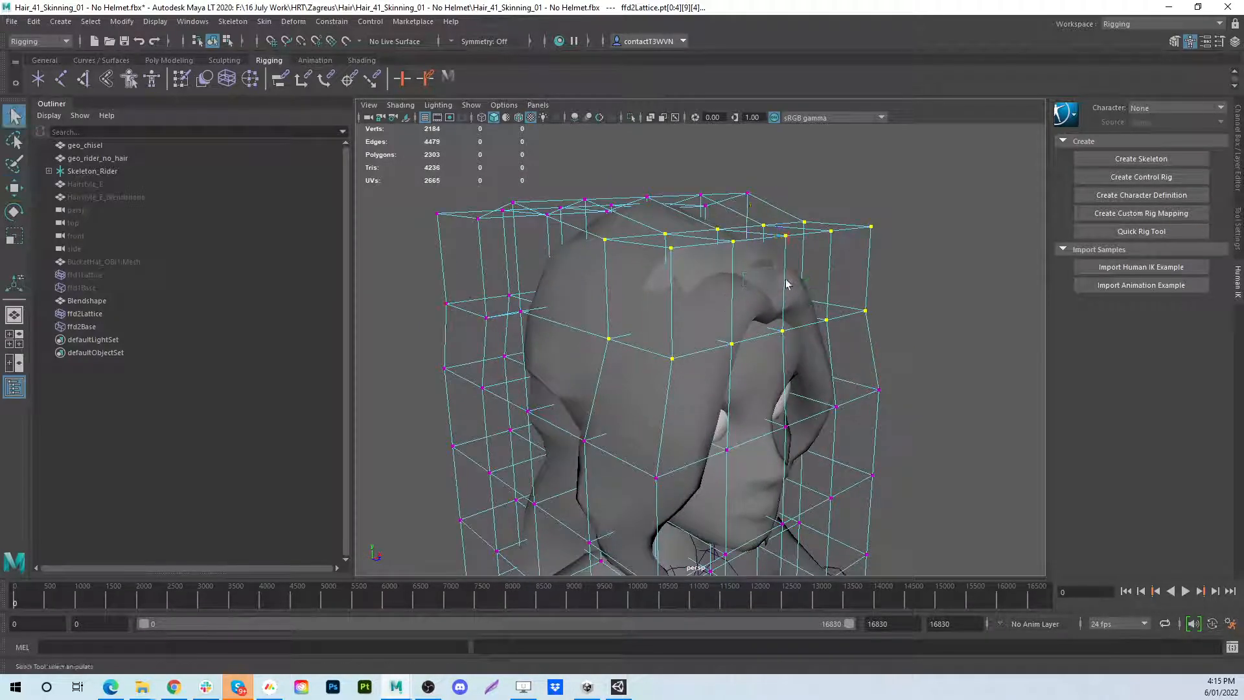
alt+drag(786, 286, 640, 327)
scroll(670, 307, up, 5)
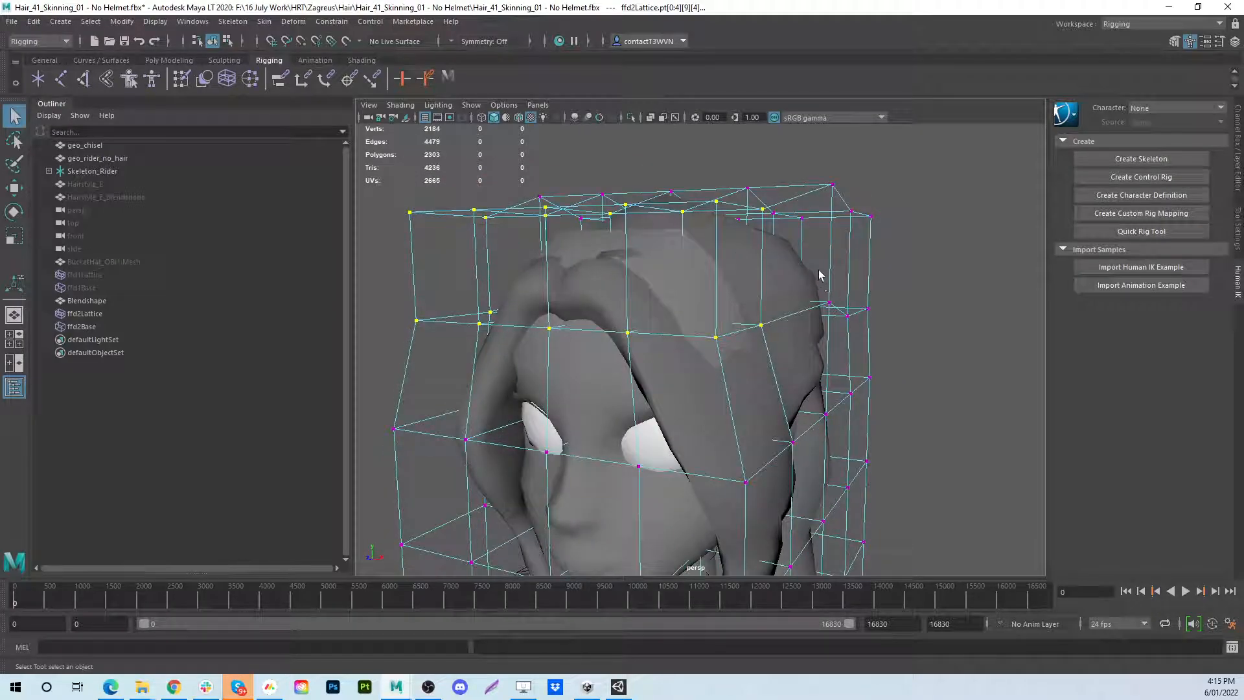
Examine the lattice-deformed front hair from the side, front and back of the head
alt+drag(705, 286, 655, 283)
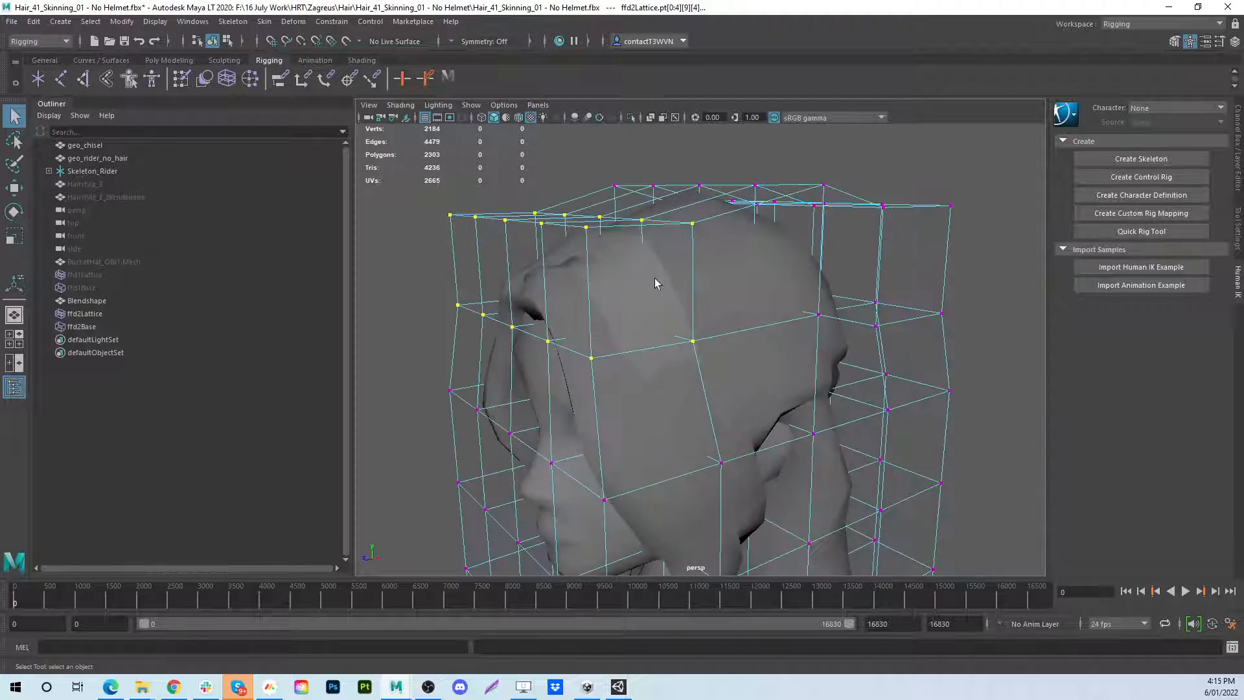
alt+drag(478, 385, 703, 355)
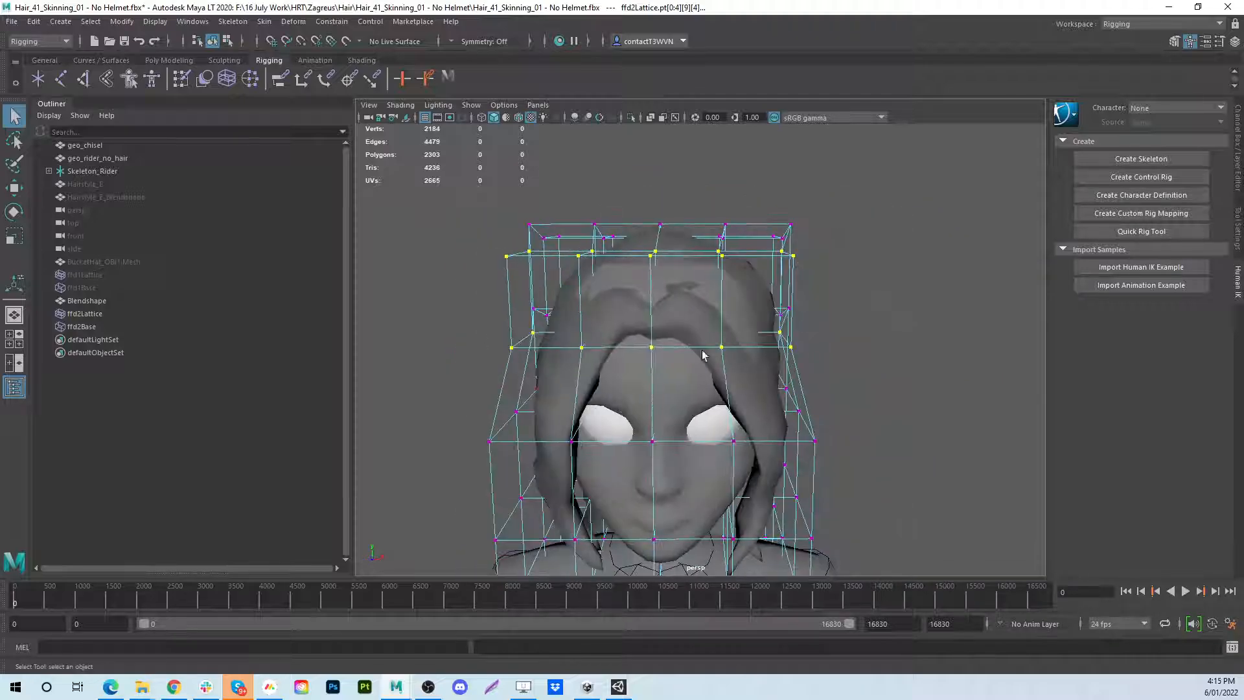
alt+drag(552, 342, 817, 325)
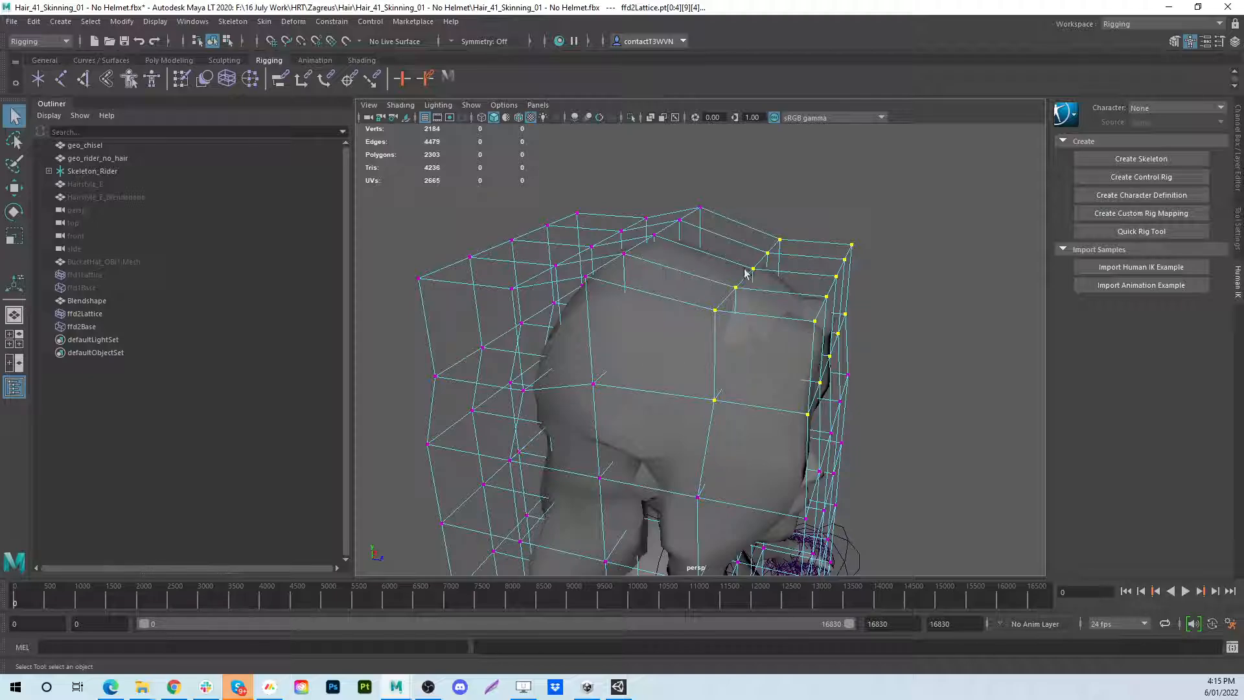
alt+drag(708, 354, 819, 295)
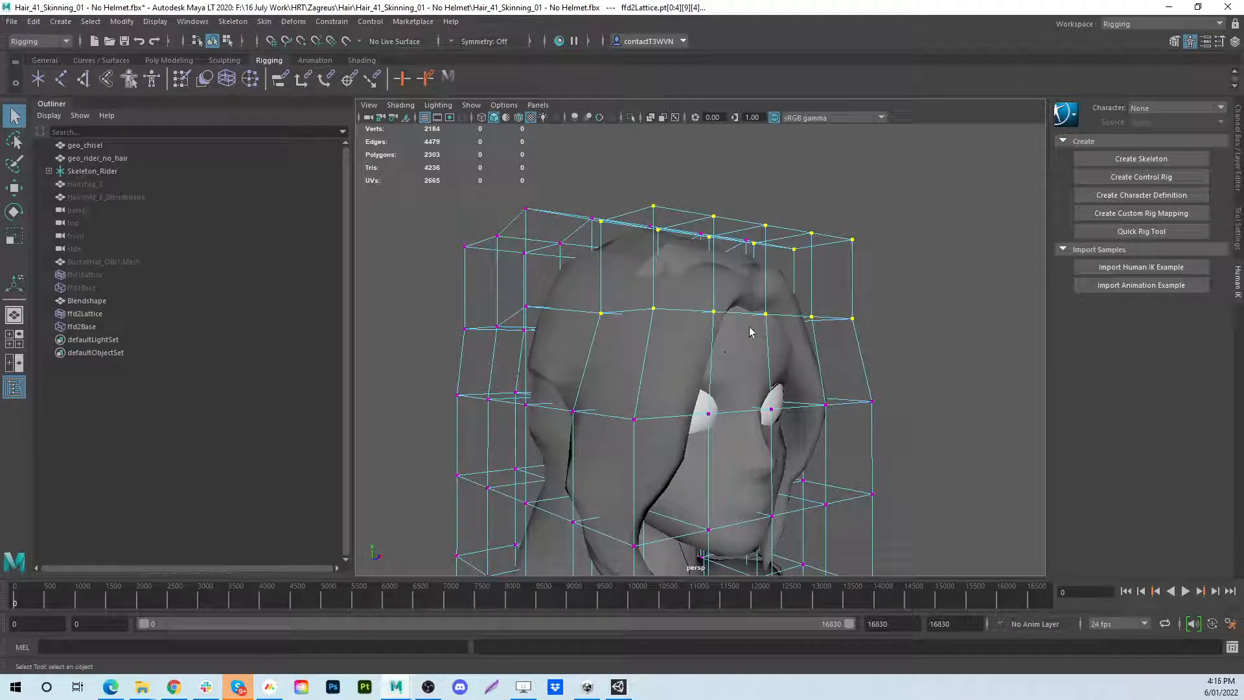
alt+drag(720, 334, 749, 273)
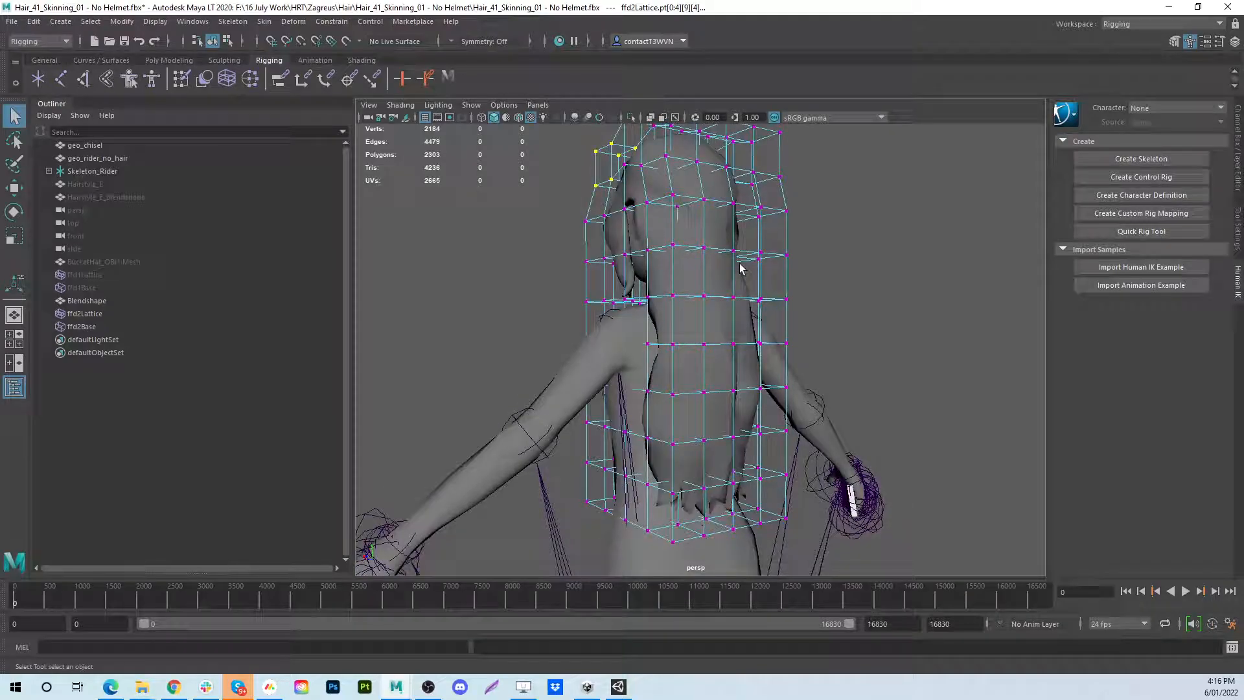
alt+drag(673, 258, 703, 379)
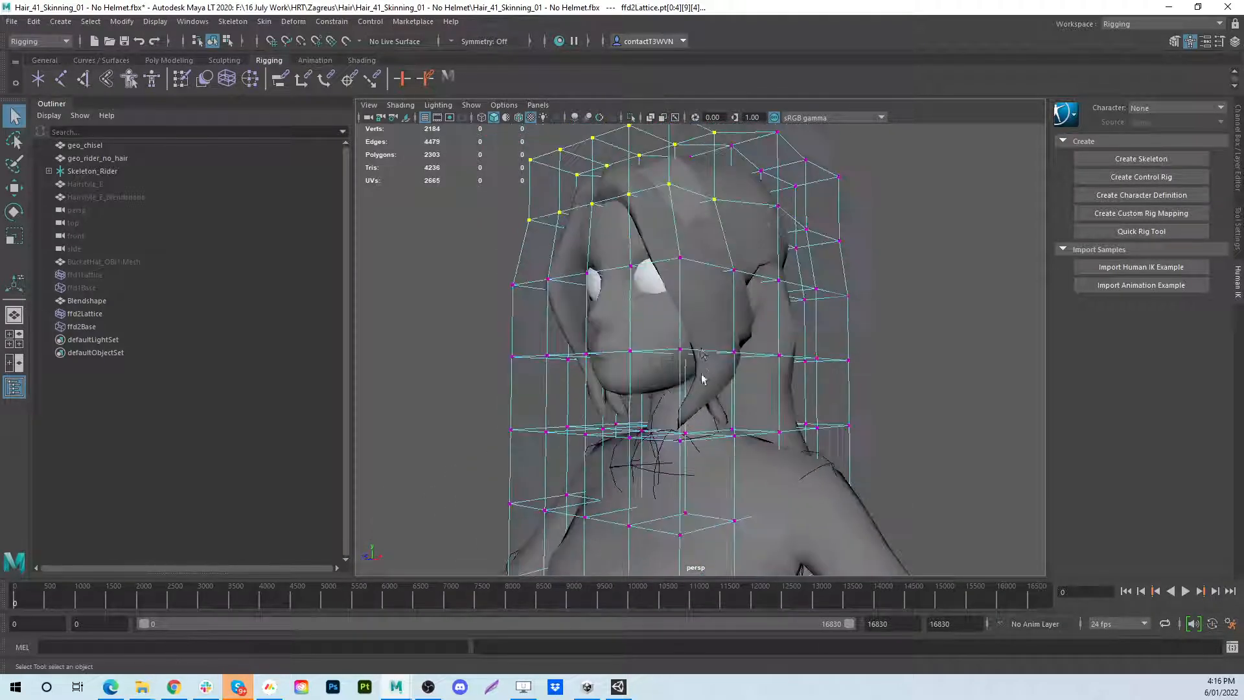
alt+drag(679, 328, 792, 269)
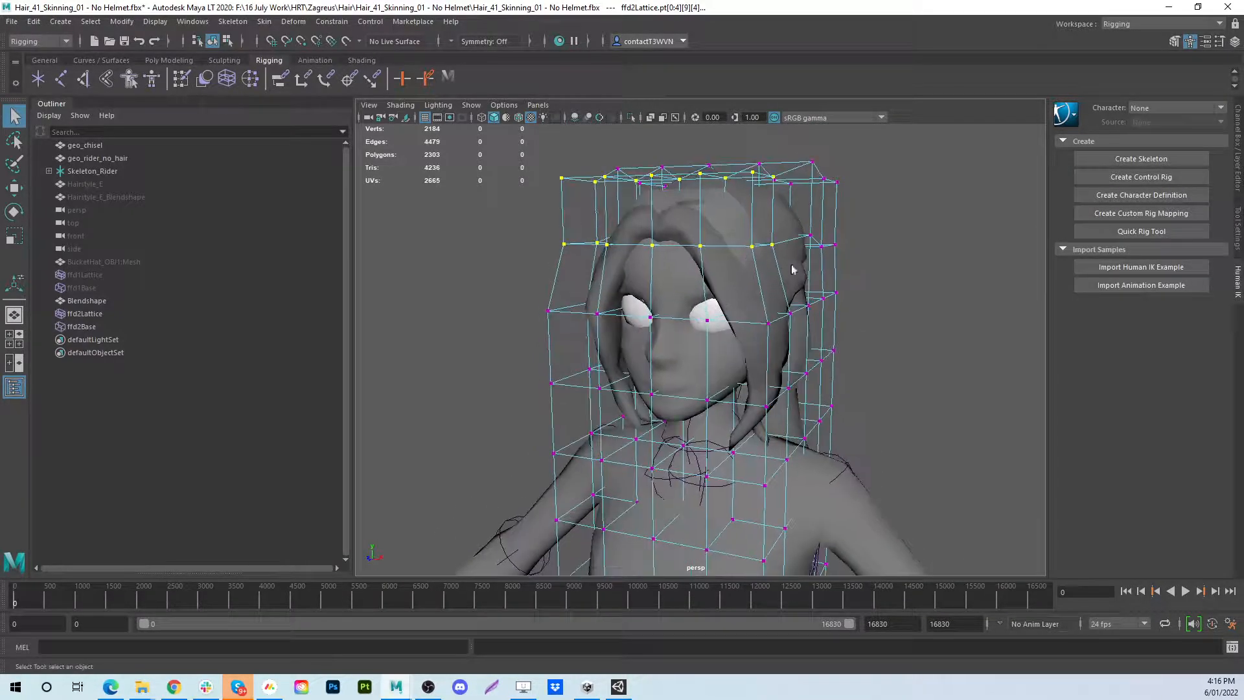
alt+drag(765, 432, 679, 279)
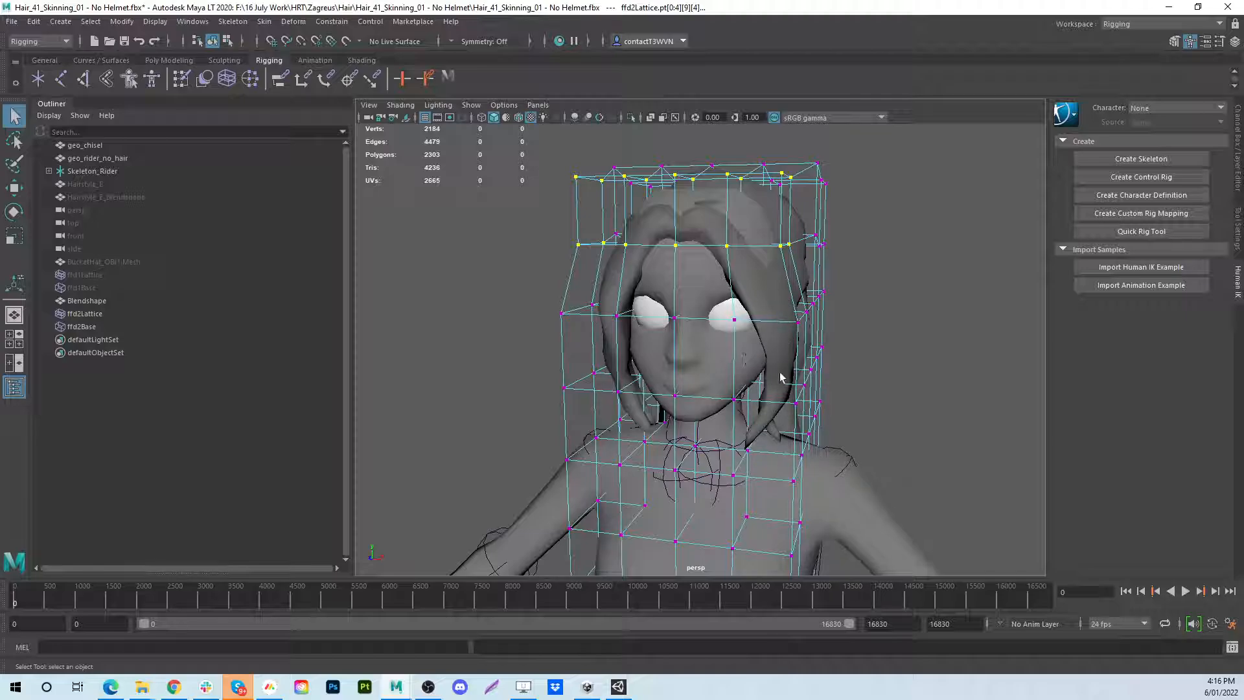
alt+drag(854, 414, 746, 326)
Select the lattice points at eye level on both sides of the face and scale them inward
alt+drag(674, 304, 656, 335)
alt+right_drag(656, 335, 670, 339)
alt+drag(619, 326, 617, 338)
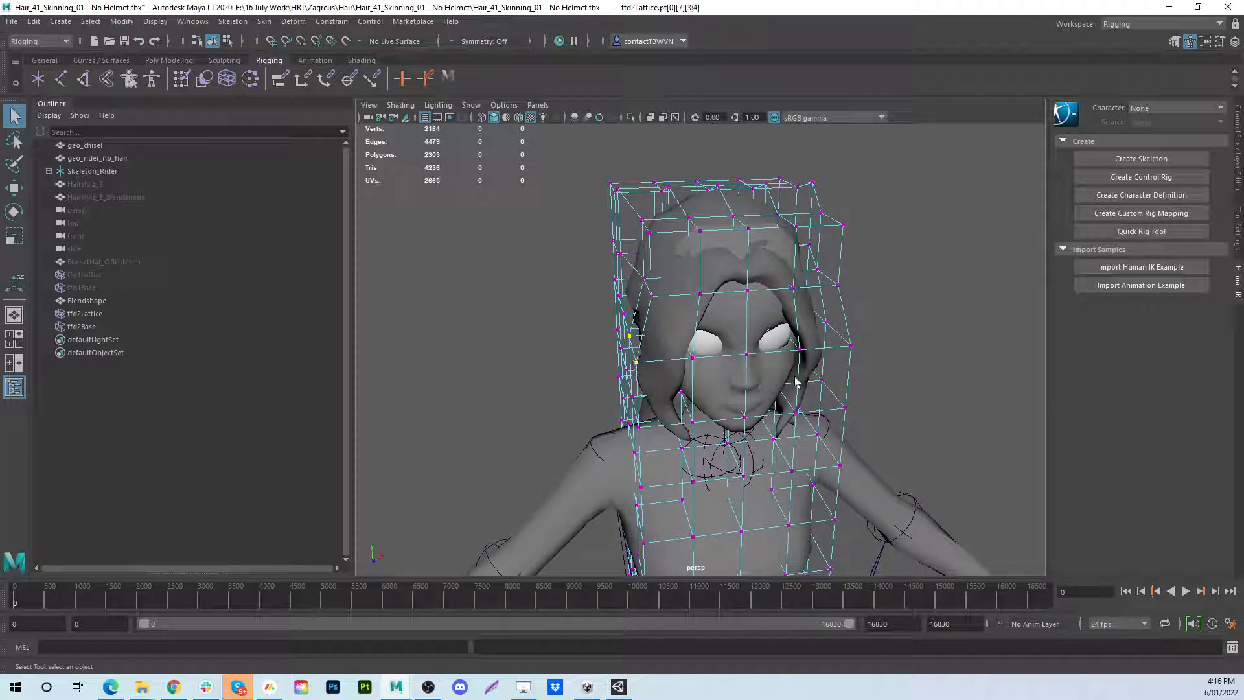
alt+drag(795, 383, 714, 360)
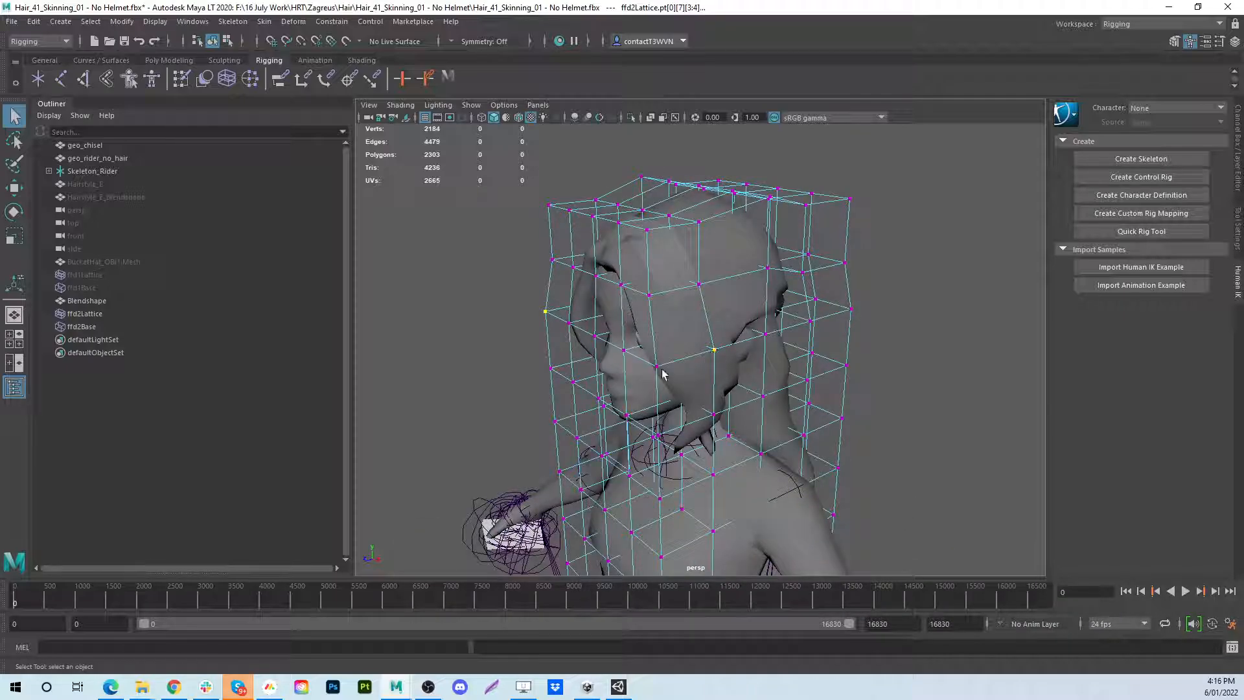
key(r)
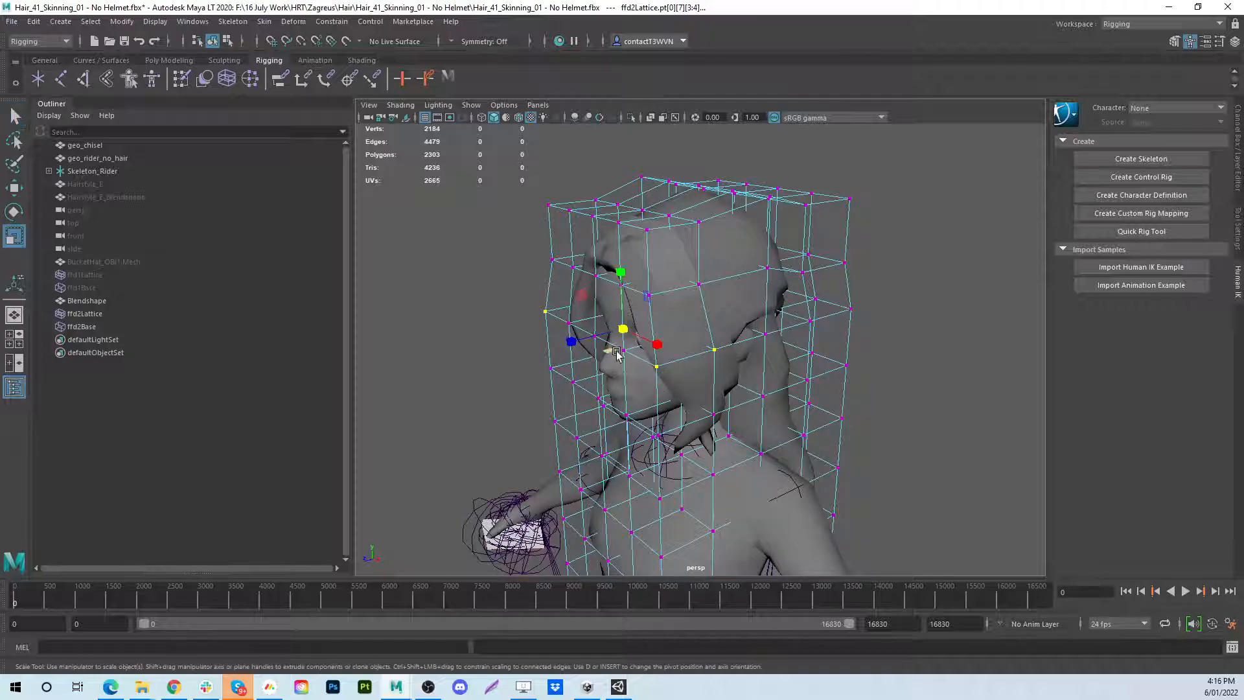
alt+drag(680, 379, 760, 349)
drag(753, 348, 678, 336)
scroll(749, 348, down, 2)
scroll(695, 353, up, 2)
key(q)
Delete the demonstration Blendshape hair mesh together with its ffd2Lattice and ffd2Base
click(87, 300)
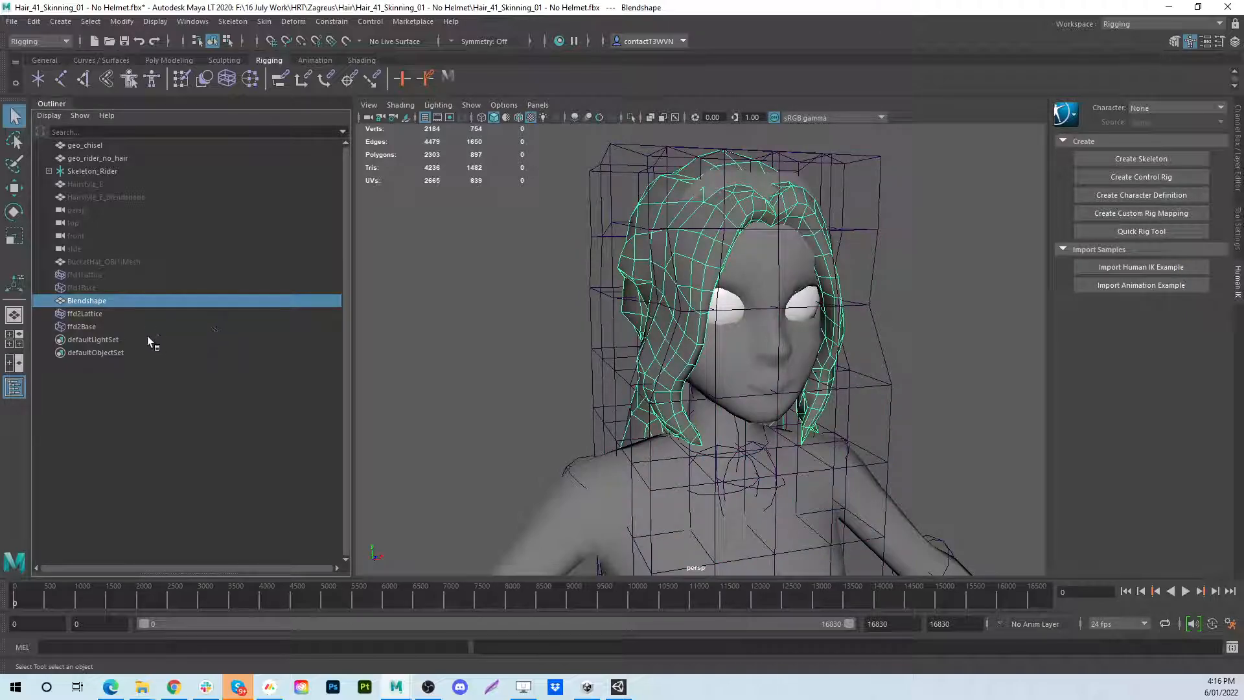
shift+click(100, 313)
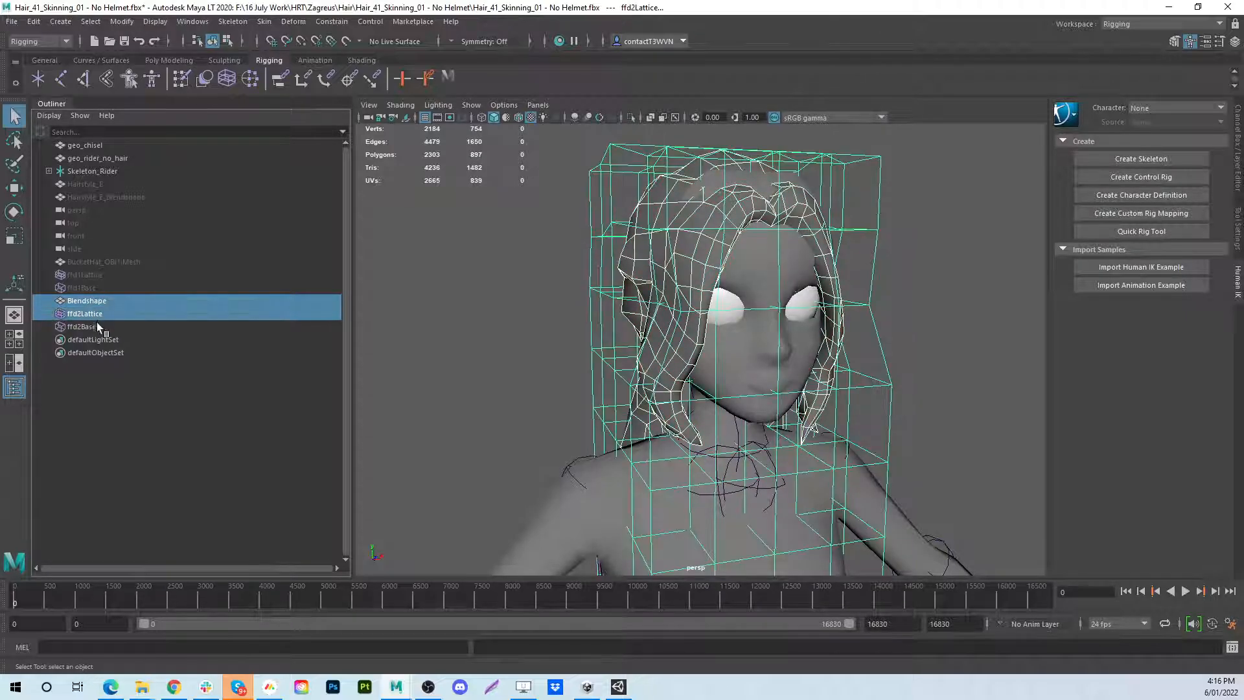
shift+click(96, 325)
key(Delete)
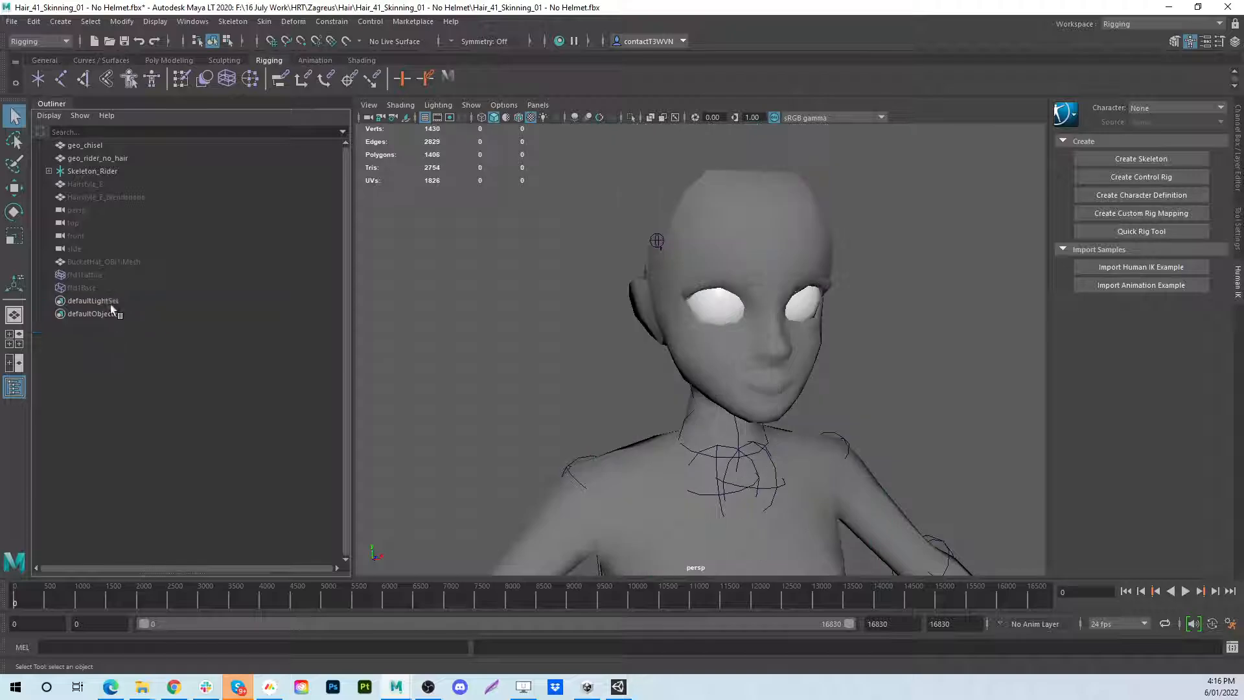
Unhide the finished Hairstyle_E_Blendshape hair and the bucket hat mesh to view them together
click(95, 199)
key(shift+h)
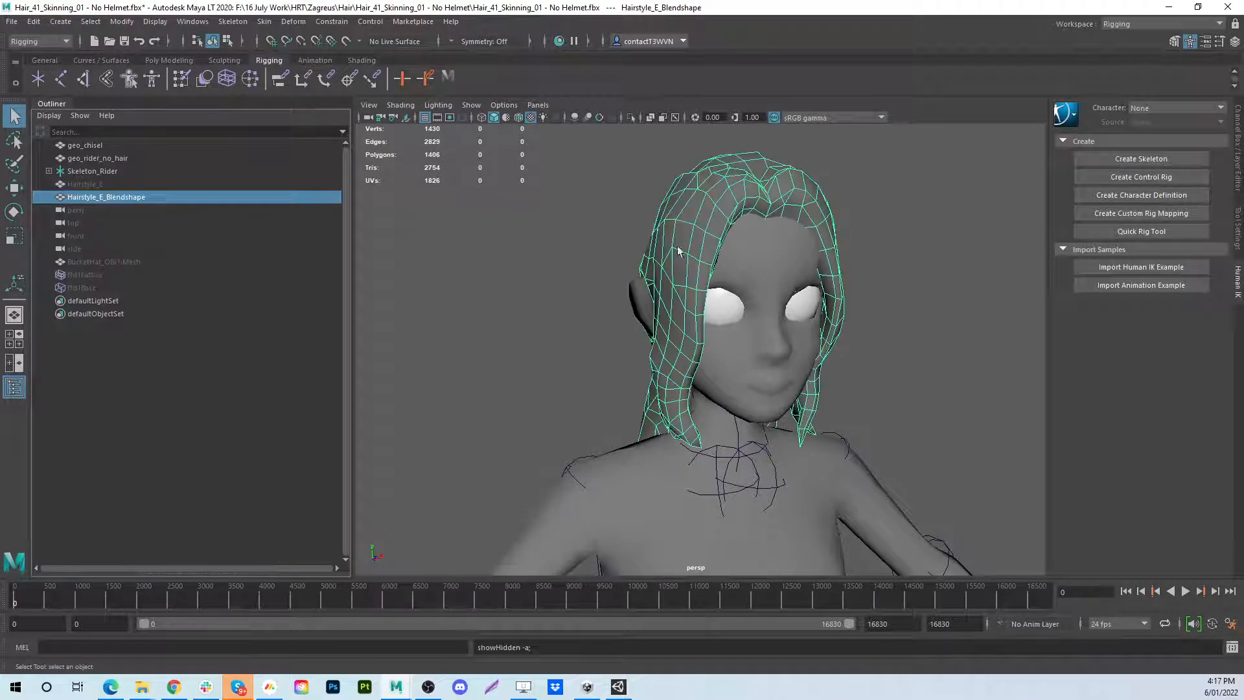
alt+drag(883, 313, 836, 318)
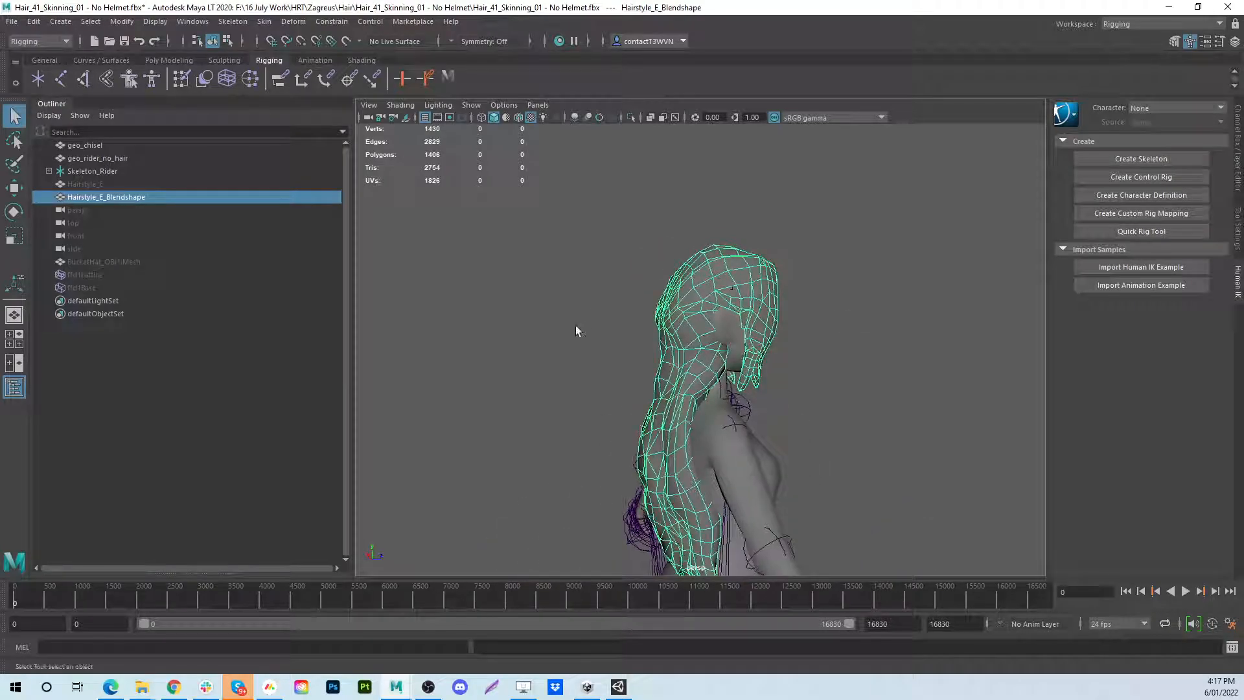
alt+right_drag(576, 330, 663, 328)
alt+drag(664, 328, 680, 327)
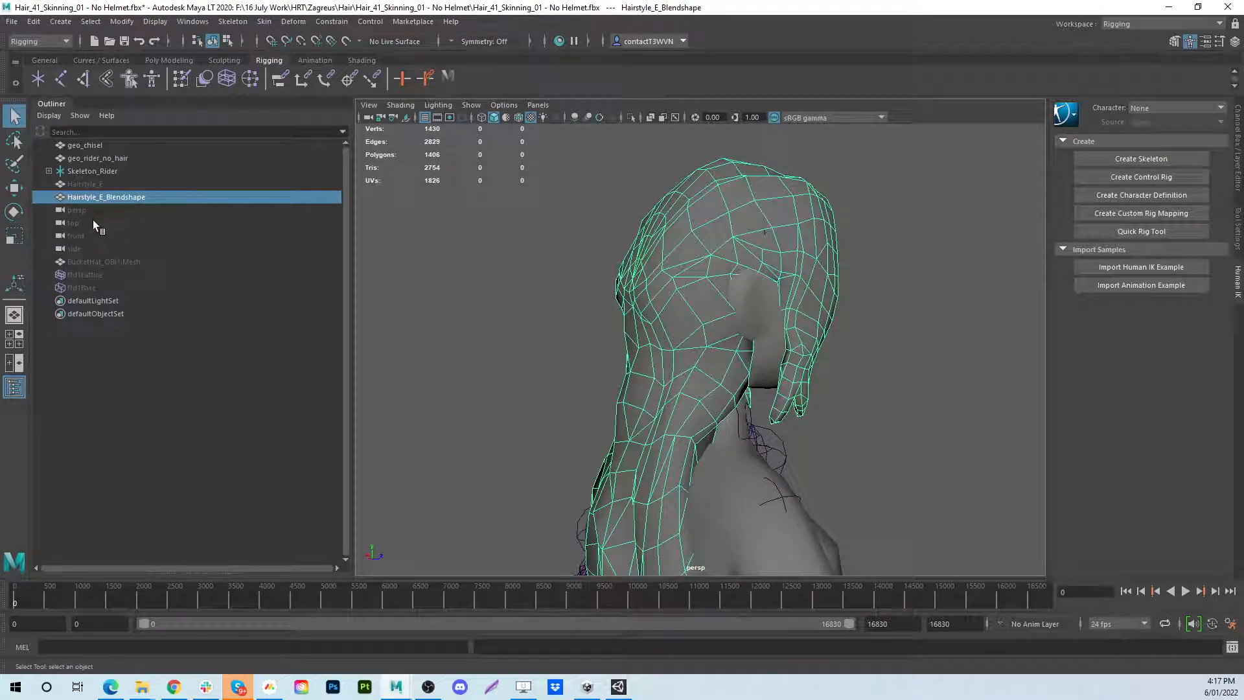
click(125, 262)
key(shift+h)
mouse_move(694, 338)
alt+mouse_down()
mouse_move(764, 320)
mouse_move(494, 338)
mouse_move(599, 337)
mouse_move(661, 270)
mouse_move(652, 250)
mouse_move(594, 311)
mouse_move(693, 277)
mouse_move(692, 359)
alt+mouse_up()
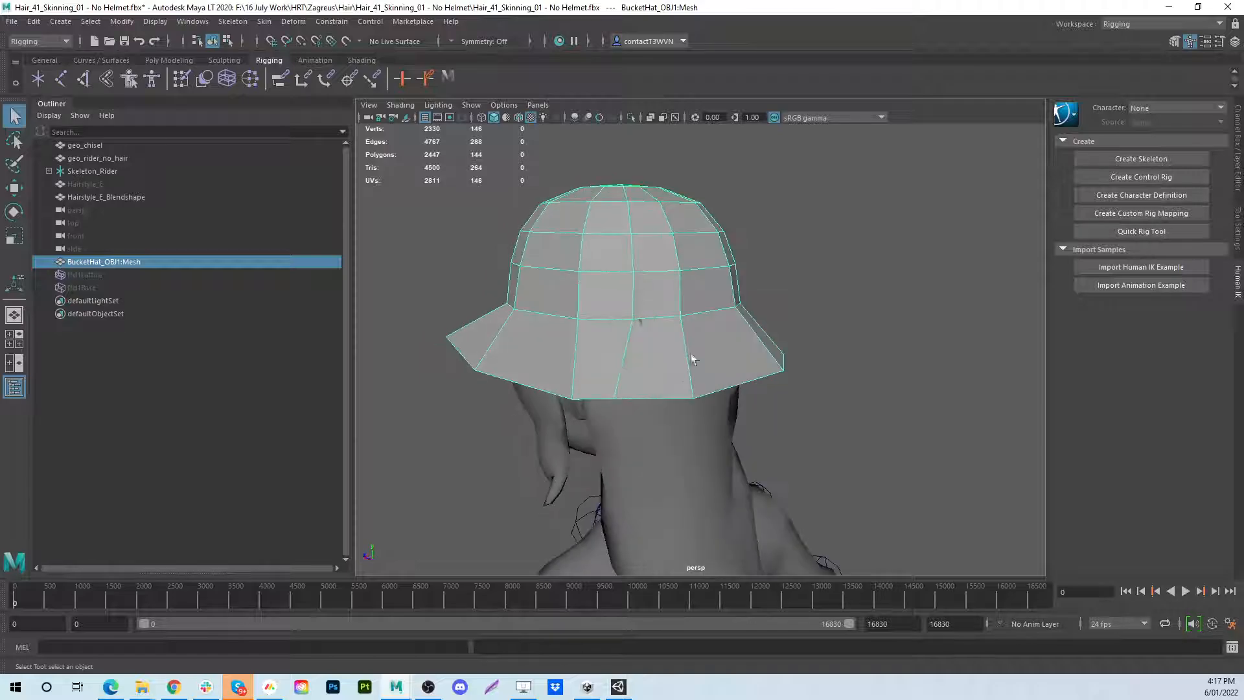
Unhide ffd1Lattice and ffd1Base and examine how the deformed lattice follows the shape of the bucket hat
click(85, 275)
shift+click(85, 289)
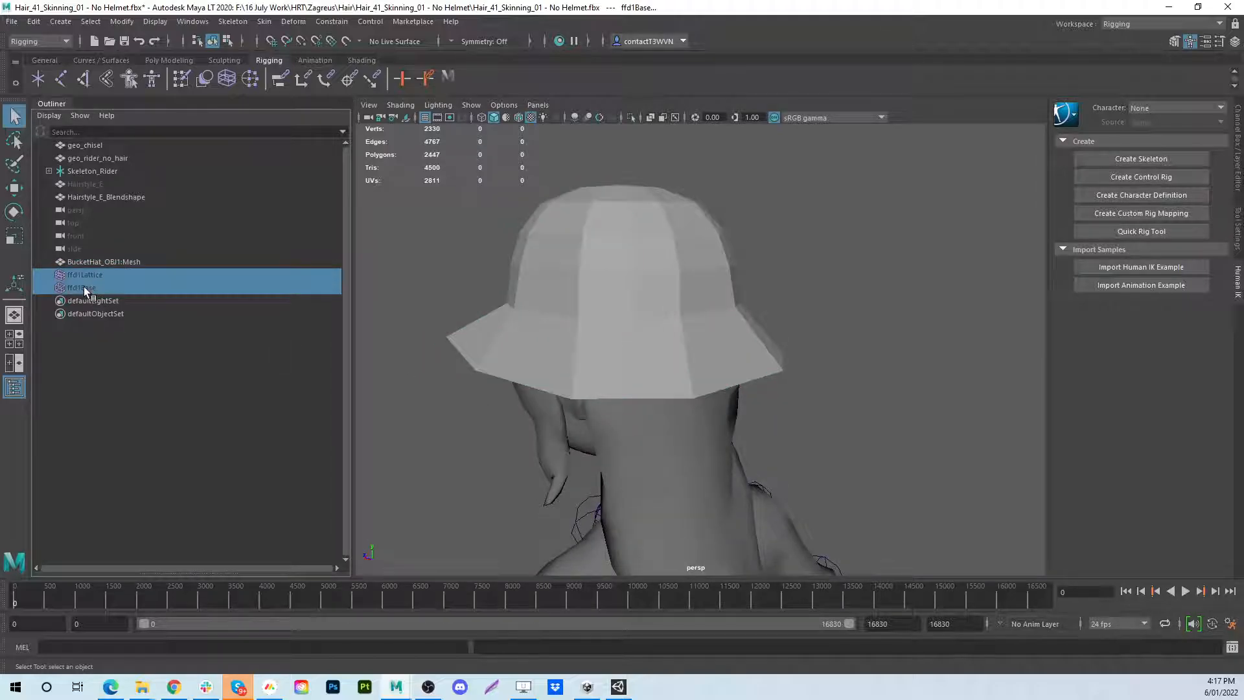
key(shift+h)
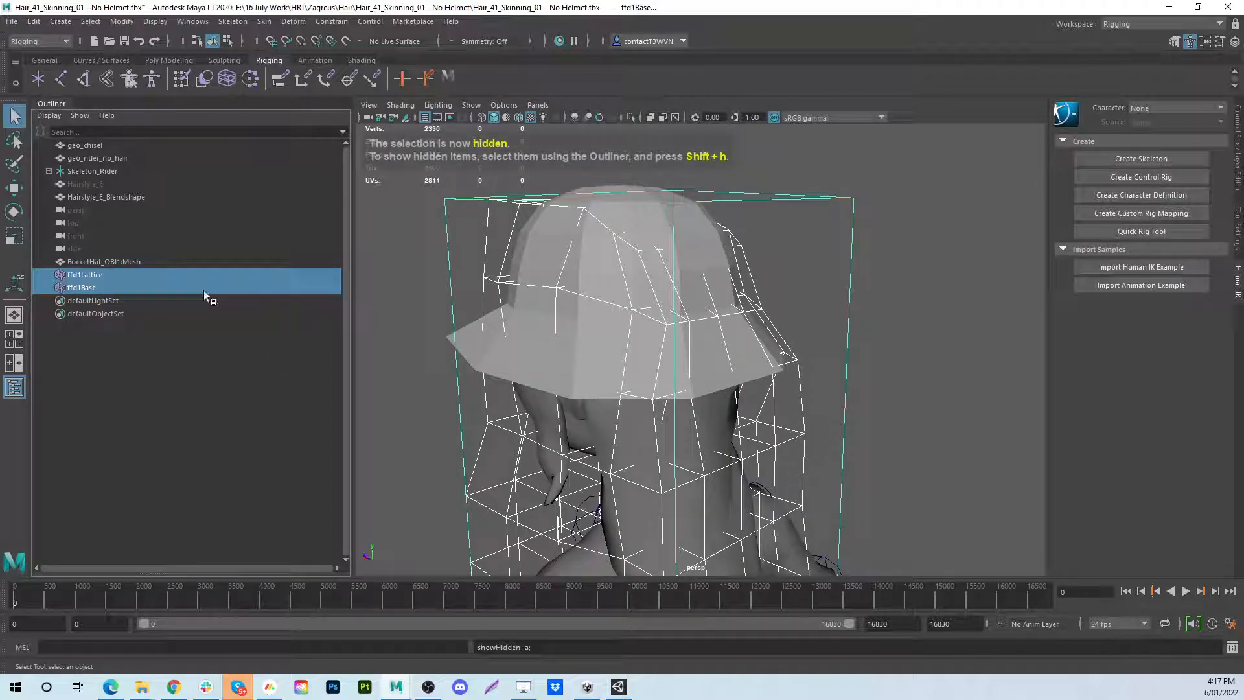
scroll(569, 342, up, 4)
scroll(655, 318, down, 4)
alt+drag(658, 314, 655, 341)
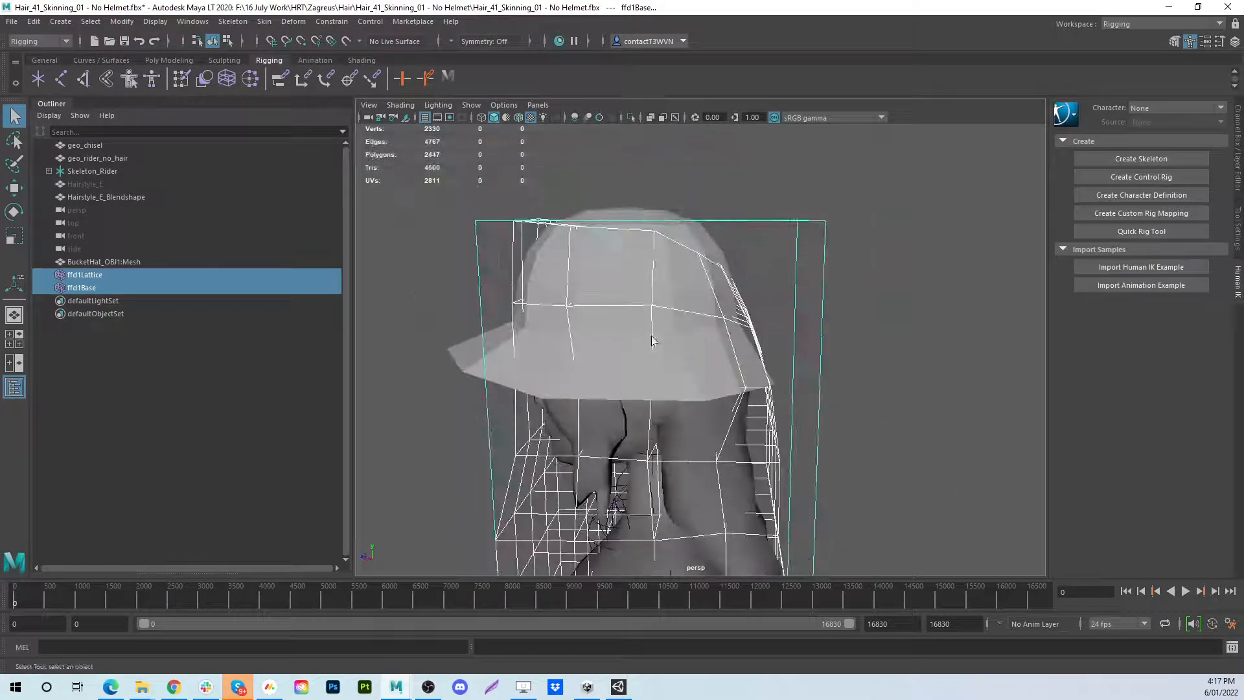
click(912, 332)
alt+drag(912, 332, 745, 319)
scroll(855, 363, up, 5)
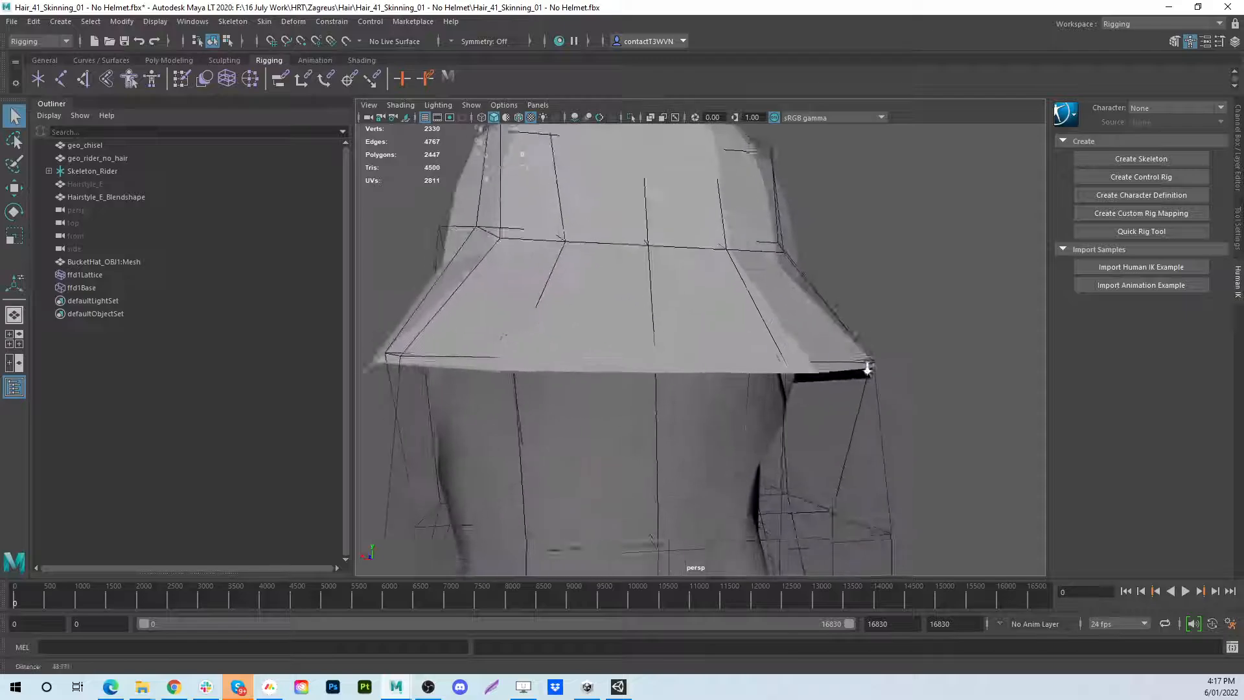
alt+drag(864, 366, 640, 281)
Hide ffd1Lattice and ffd1Base again and inspect the back of the bucket hat for hair poking through
click(85, 276)
shift+click(88, 289)
key(ctrl+h)
click(622, 206)
alt+drag(621, 206, 656, 385)
scroll(572, 307, up, 3)
scroll(627, 394, up, 3)
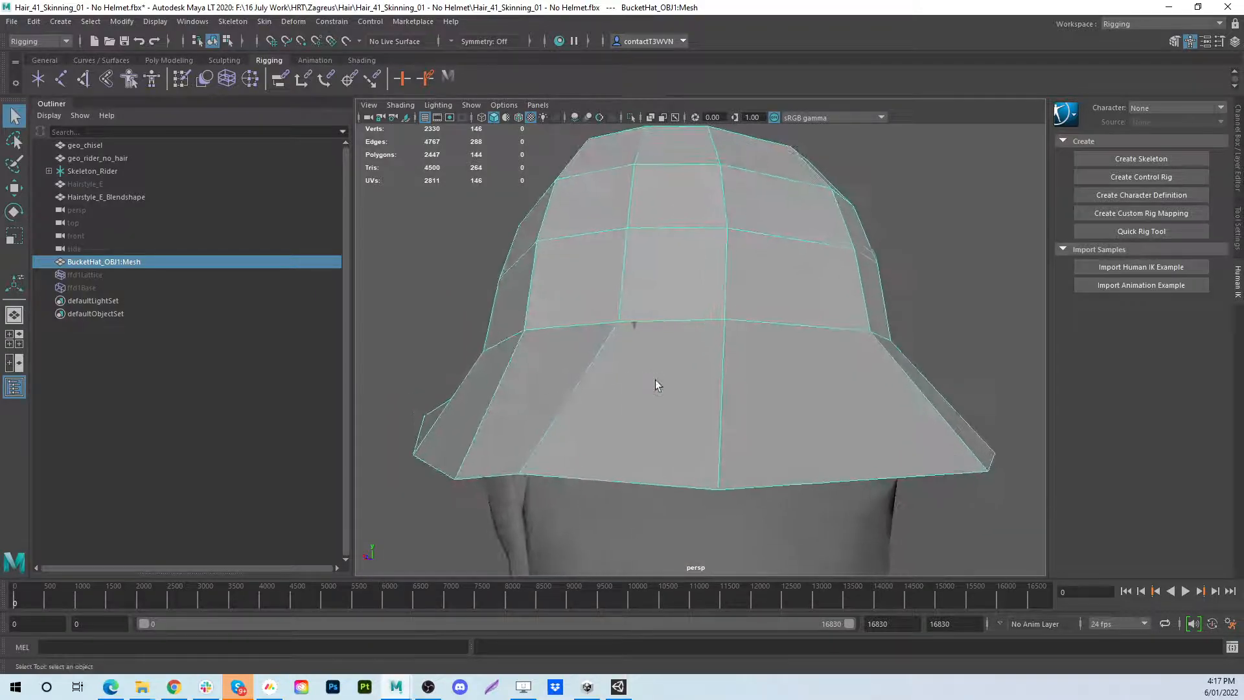
click(91, 276)
shift+click(97, 289)
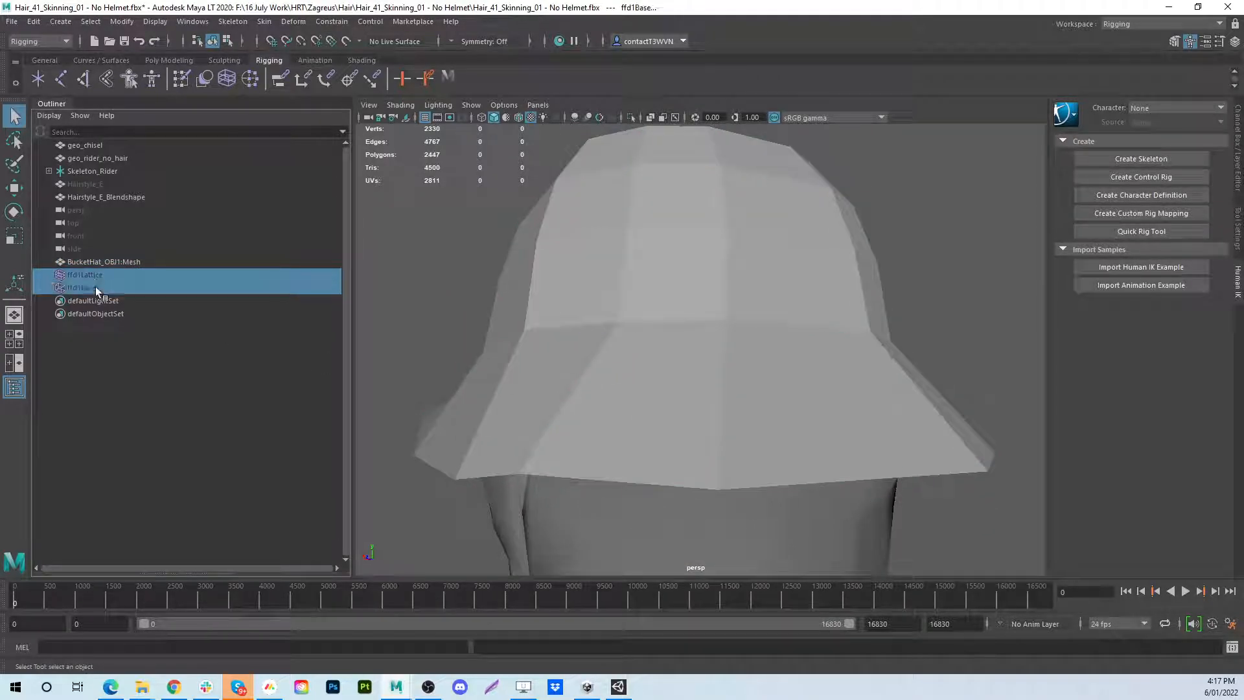
alt+drag(593, 313, 570, 490)
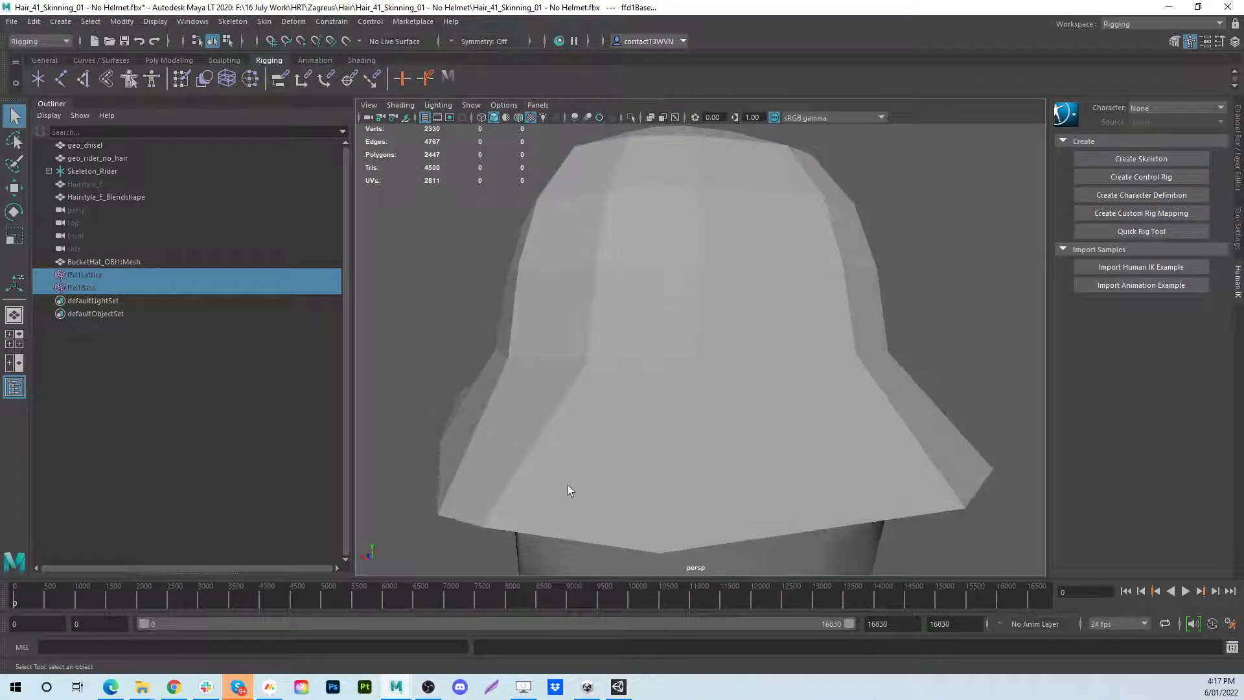
Scale the bucket hat mesh up slightly and uniformly so it covers the hair at the back seam above the brim
click(578, 315)
alt+drag(578, 343, 545, 361)
alt+right_drag(545, 360, 592, 391)
alt+drag(591, 392, 683, 392)
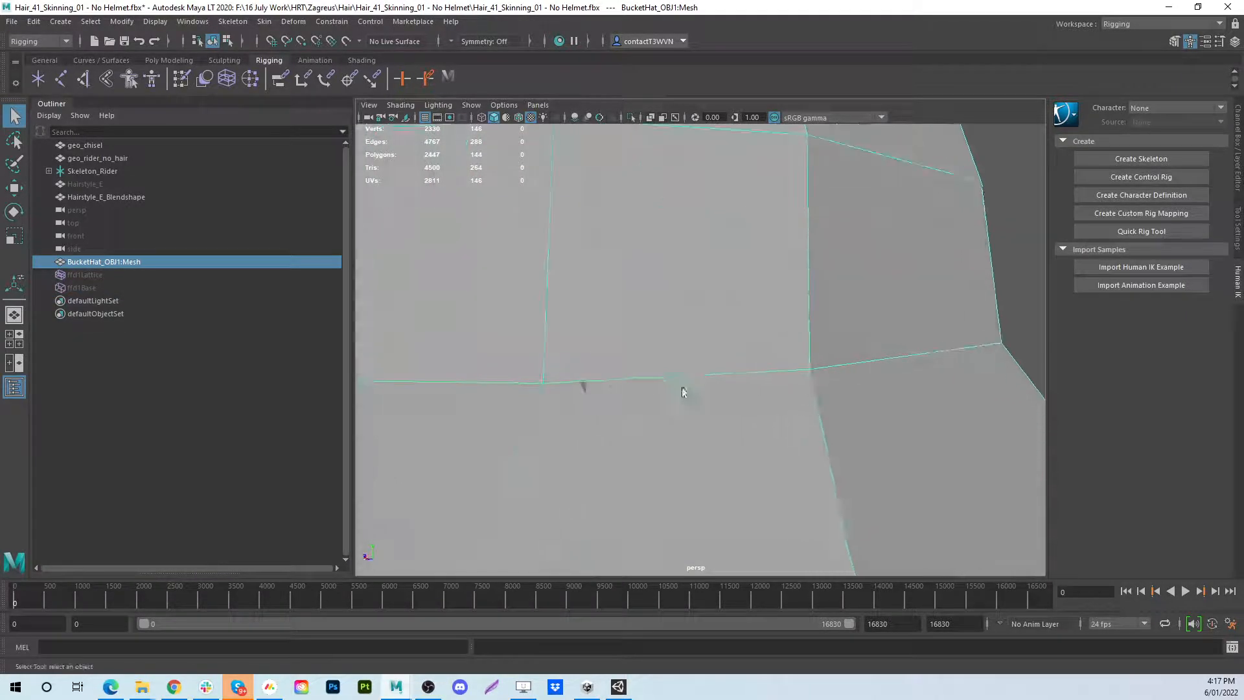
key(r)
alt+right_drag(675, 410, 605, 436)
drag(608, 441, 610, 442)
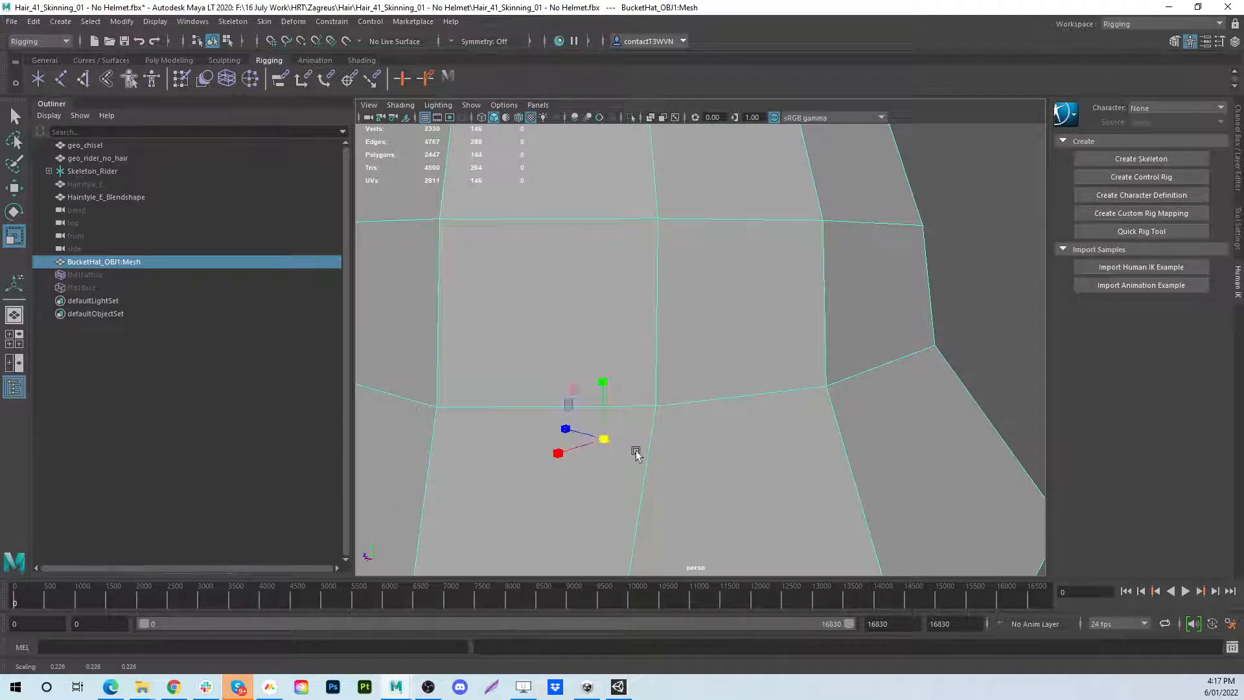
key(q)
alt+right_drag(637, 452, 581, 383)
click(899, 311)
alt+drag(481, 370, 543, 376)
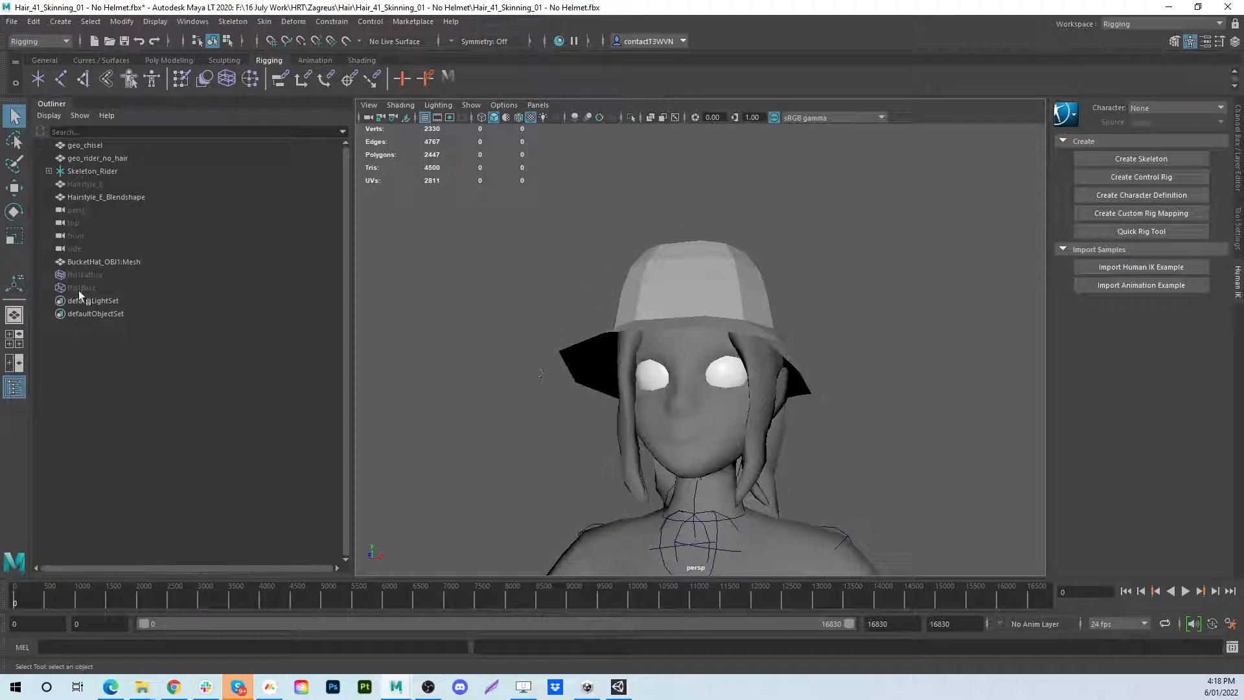
Hide the bucket hat mesh and unhide the original Hairstyle_E mesh
click(662, 253)
key(ctrl+h)
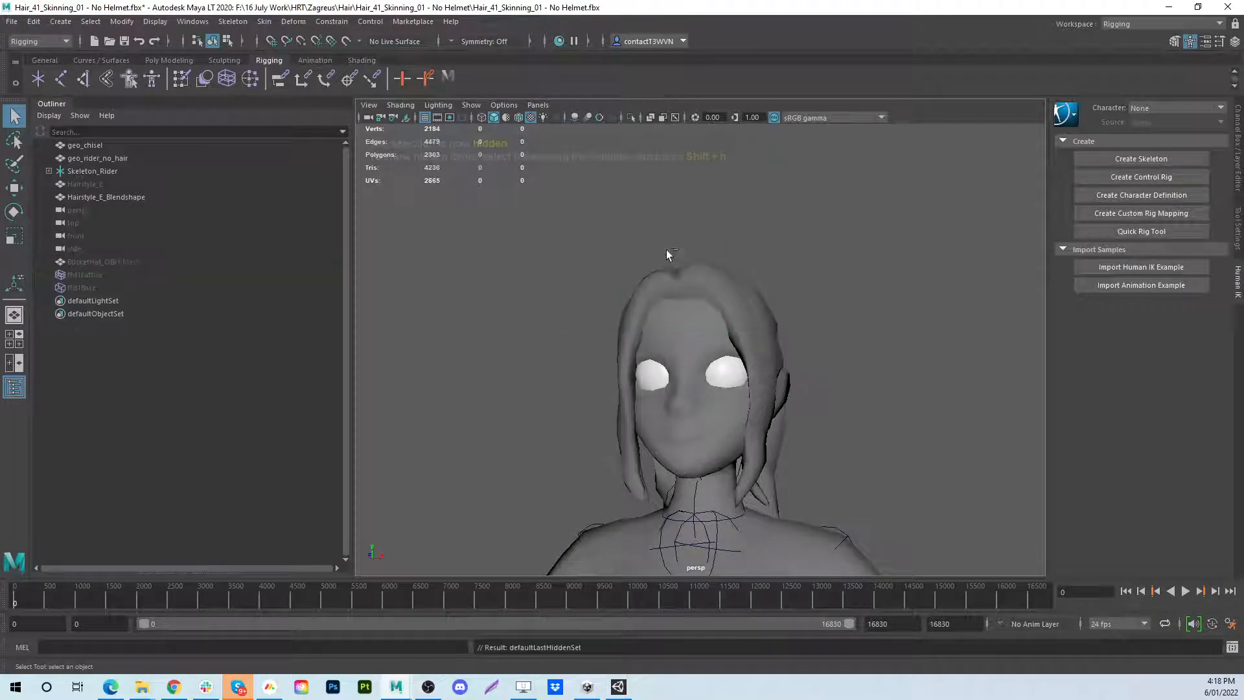
click(99, 184)
key(shift+h)
alt+drag(546, 304, 688, 308)
scroll(695, 329, down, 5)
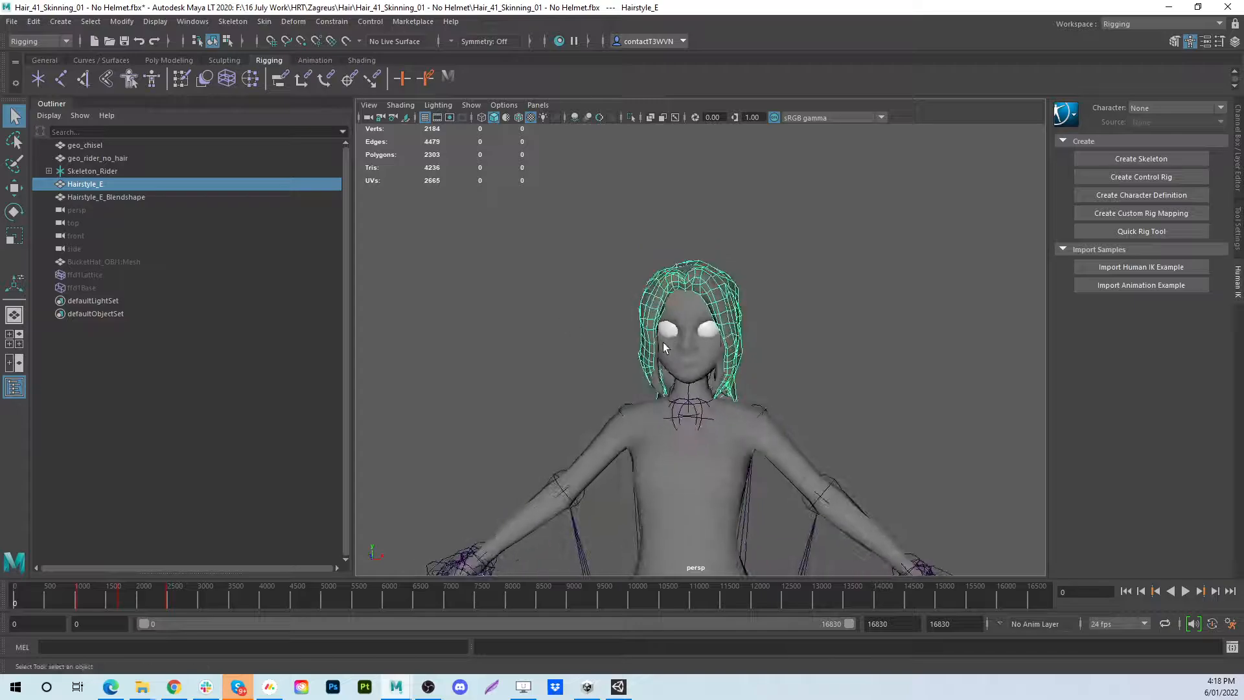
Try the Go to Bind Pose command on Hairstyle_E, and undo it
alt+right_drag(533, 315, 780, 464)
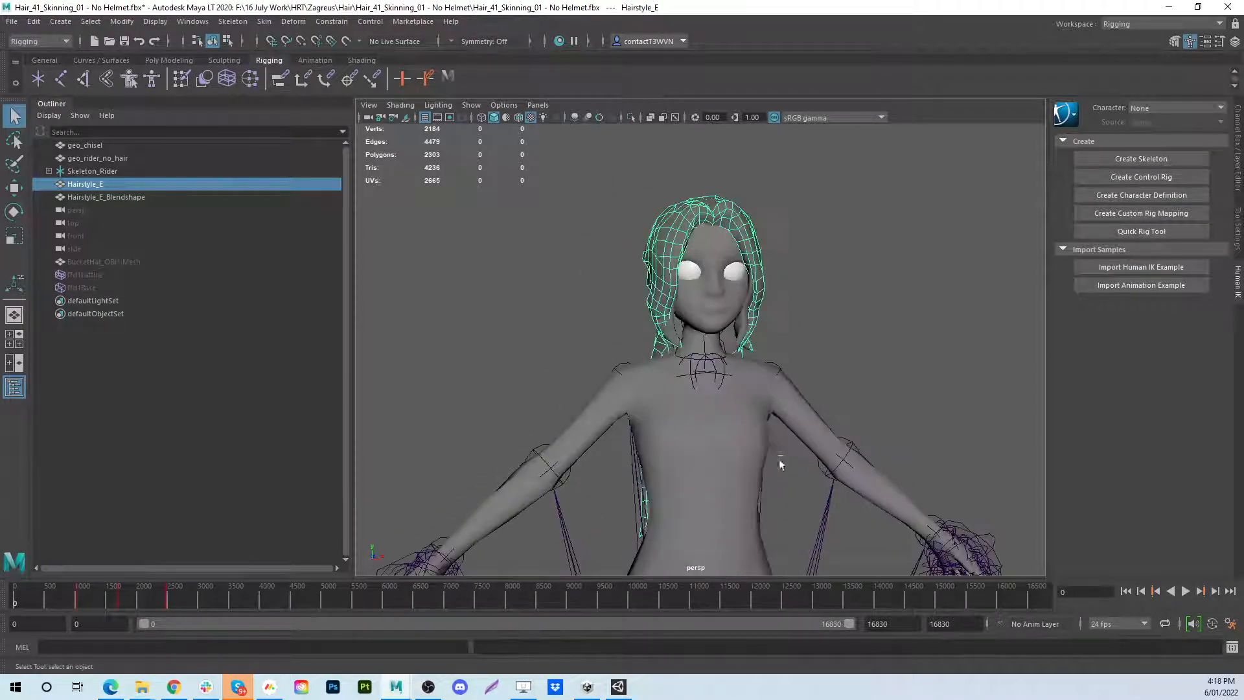
alt+drag(780, 464, 604, 401)
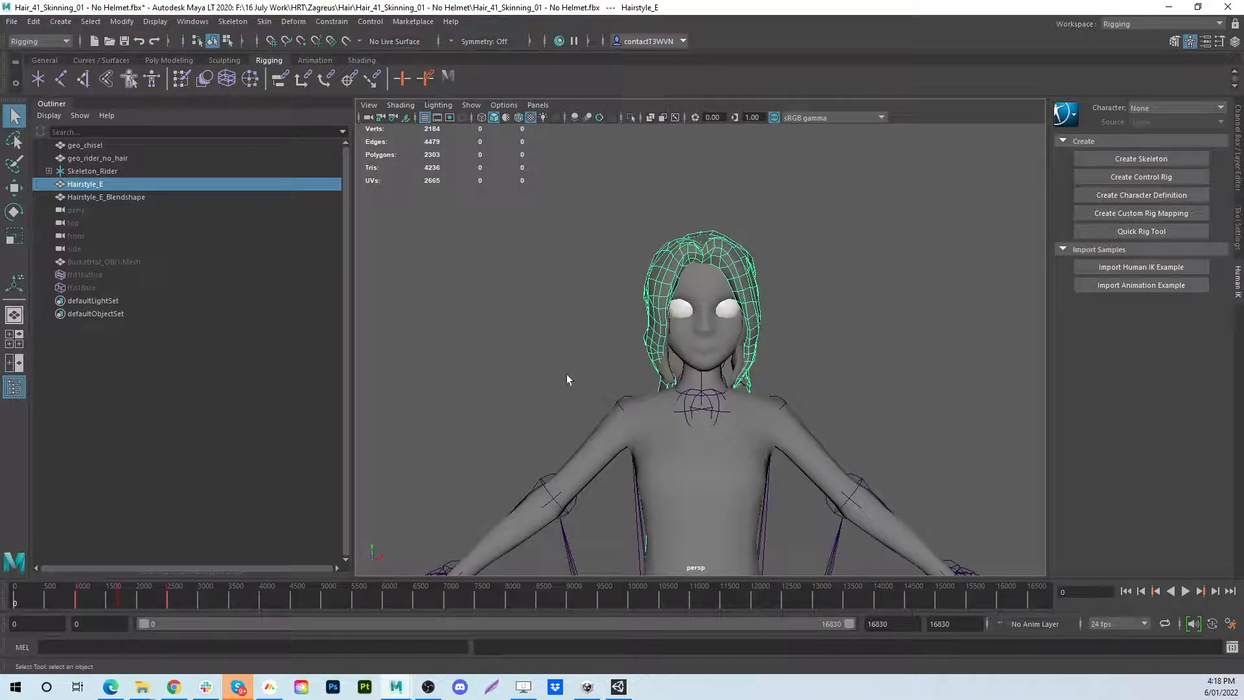
click(265, 22)
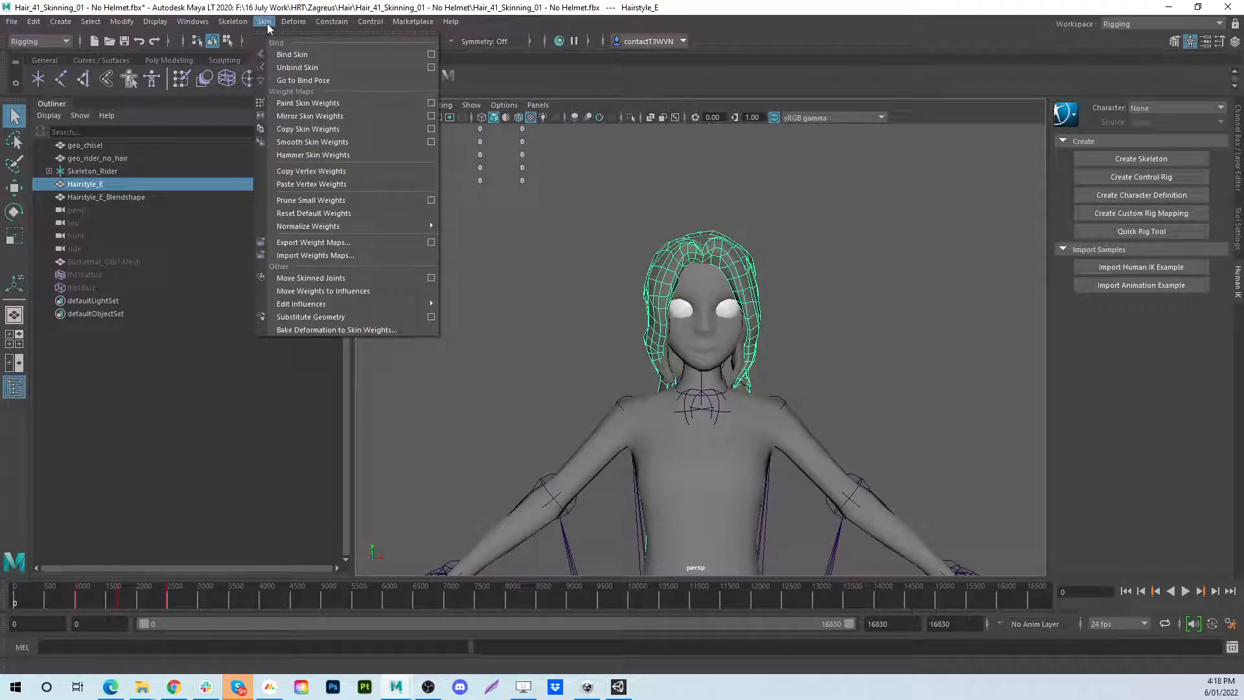
click(292, 79)
scroll(608, 279, down, 2)
alt+middle_drag(608, 278, 625, 204)
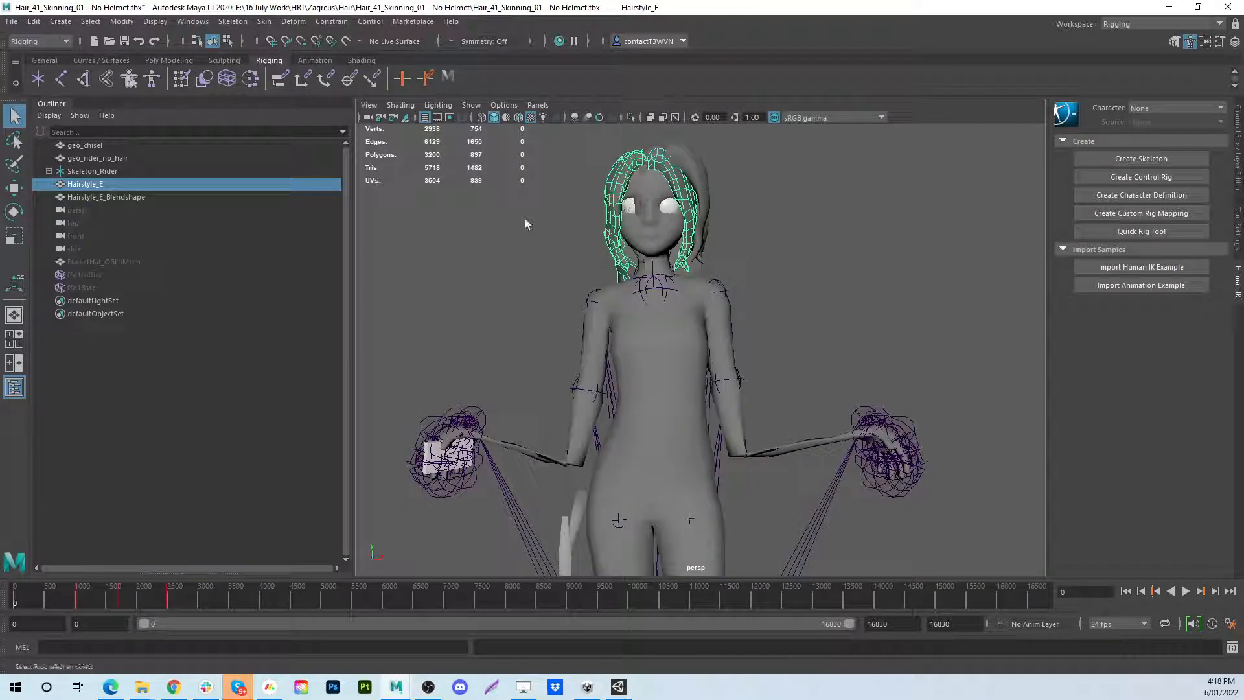
key(ctrl+z)
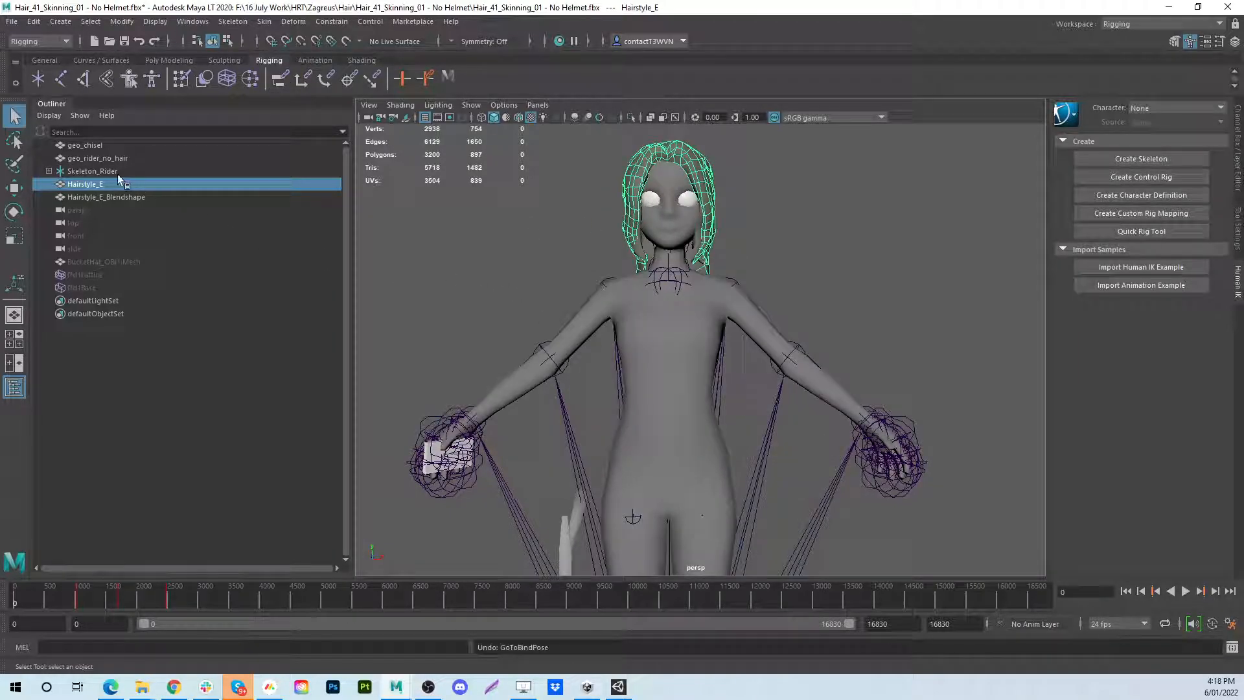
Apply Go to Bind Pose to the skinned Hairstyle_E mesh and inspect the pose from the side
click(96, 183)
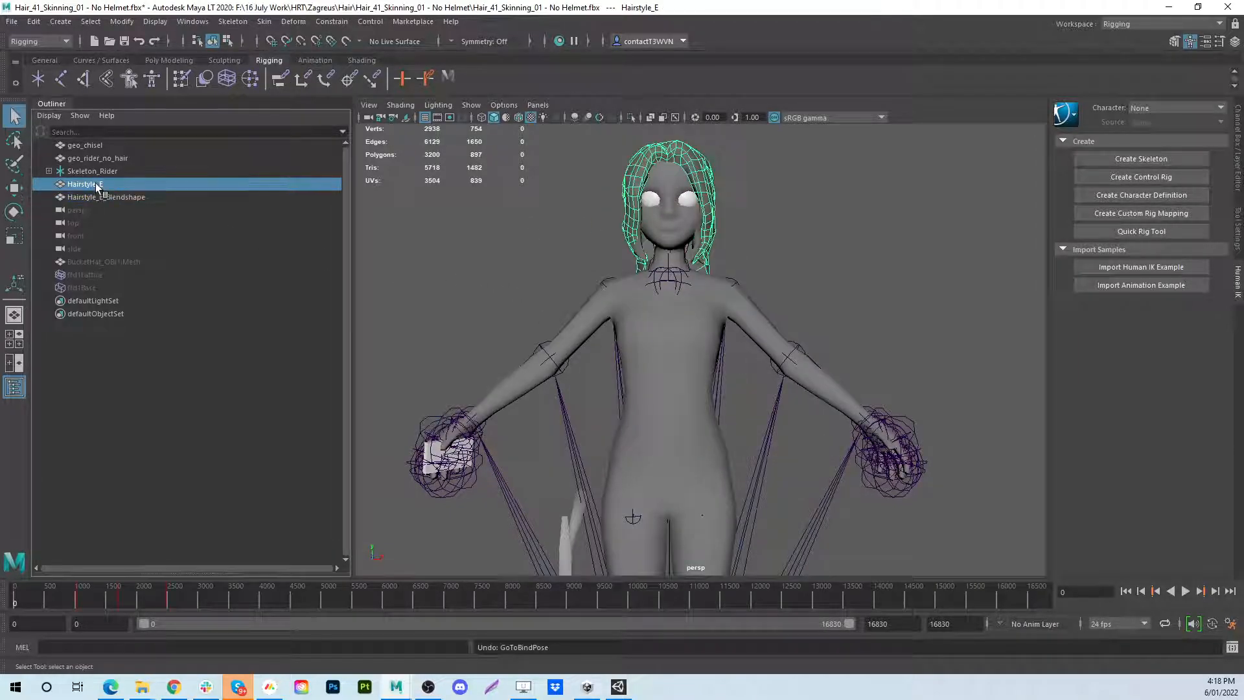
click(247, 23)
click(293, 78)
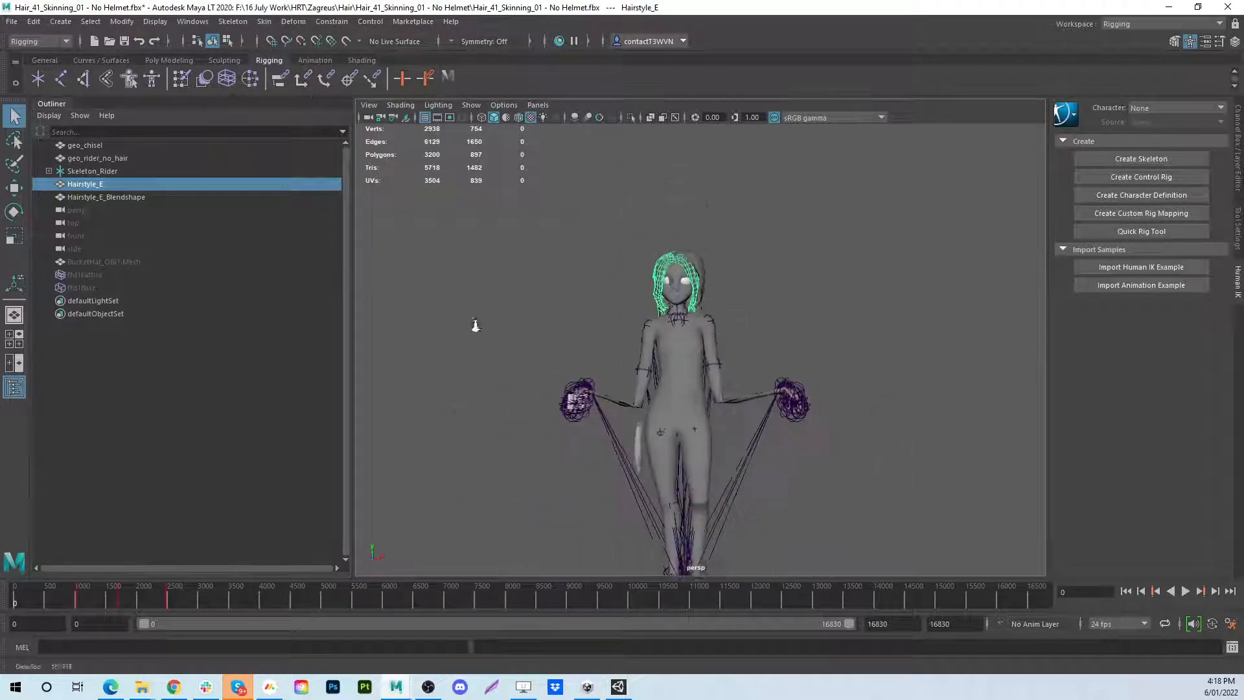
alt+drag(476, 325, 667, 352)
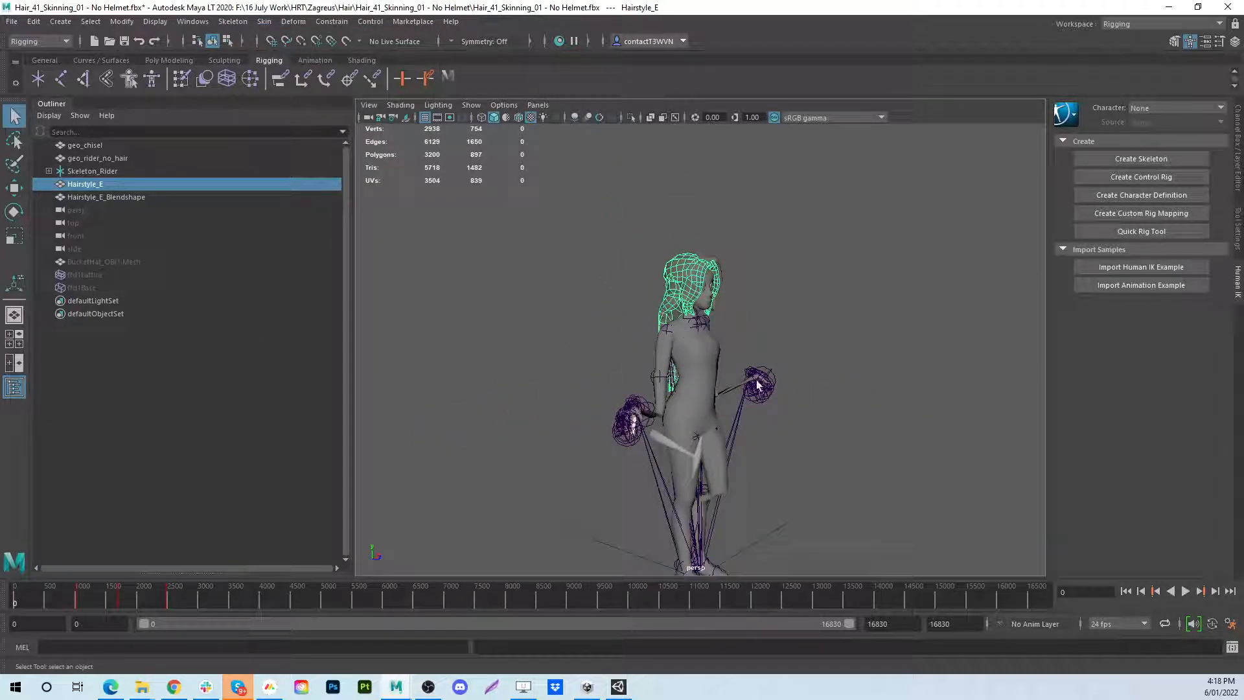
alt+drag(757, 385, 676, 277)
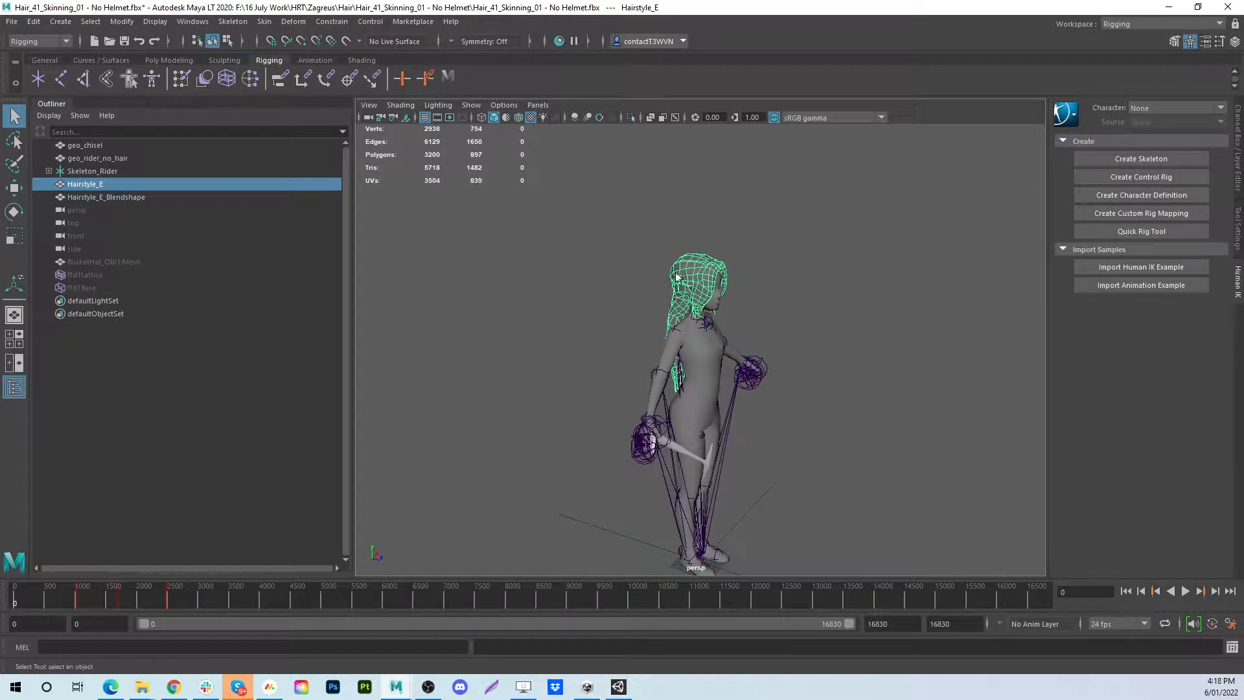
Select Hairstyle_E_Blendshape, scrub the timeline to compare it with the animated character, and return to the first frame
click(136, 197)
alt+drag(712, 382, 571, 349)
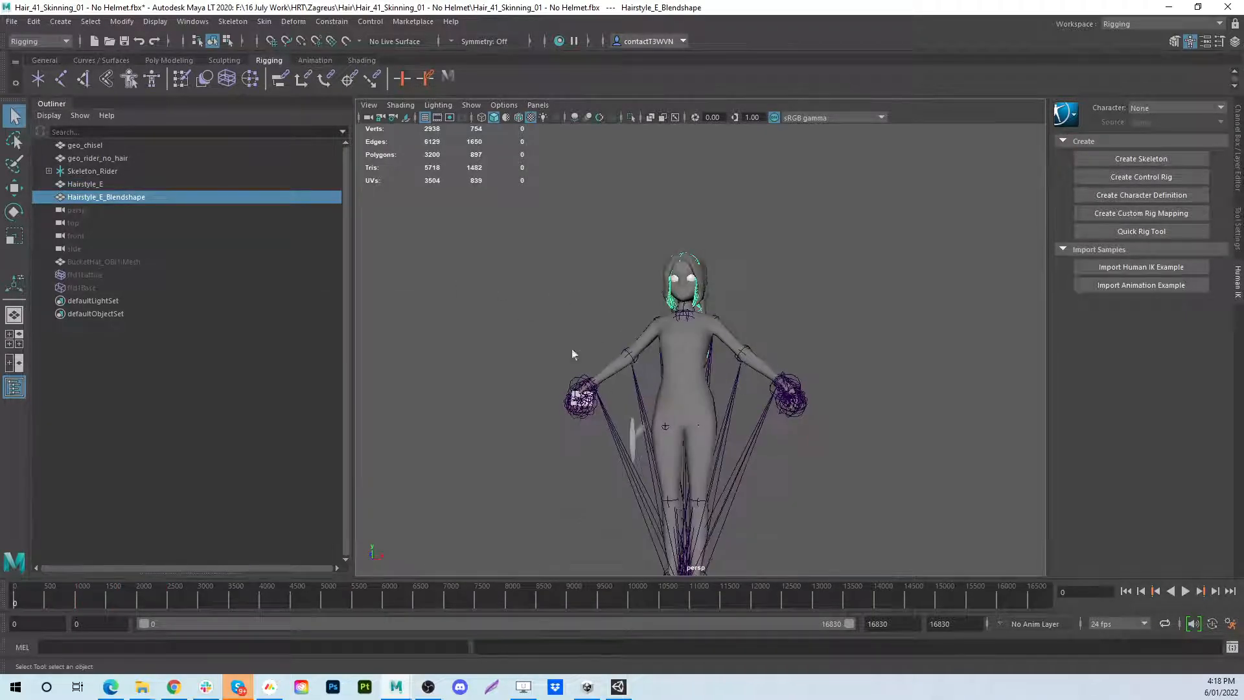
scroll(572, 348, up, 2)
drag(464, 598, 504, 597)
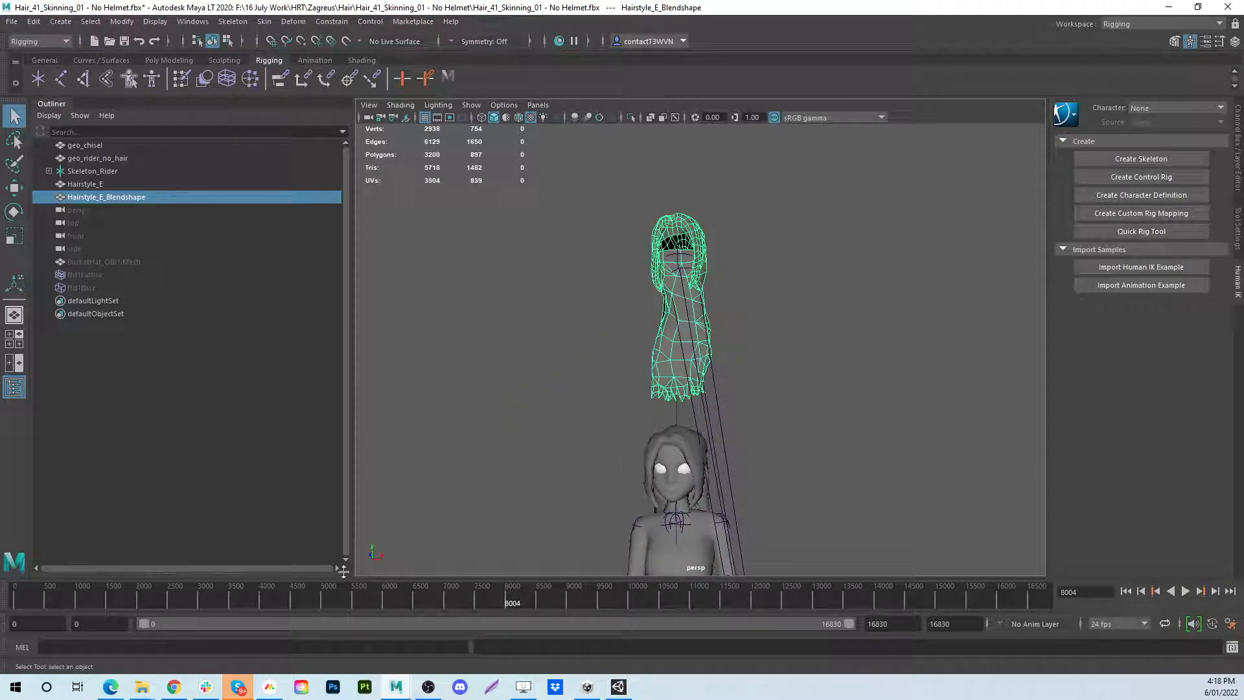
key(alt+shift+v)
key(alt+v)
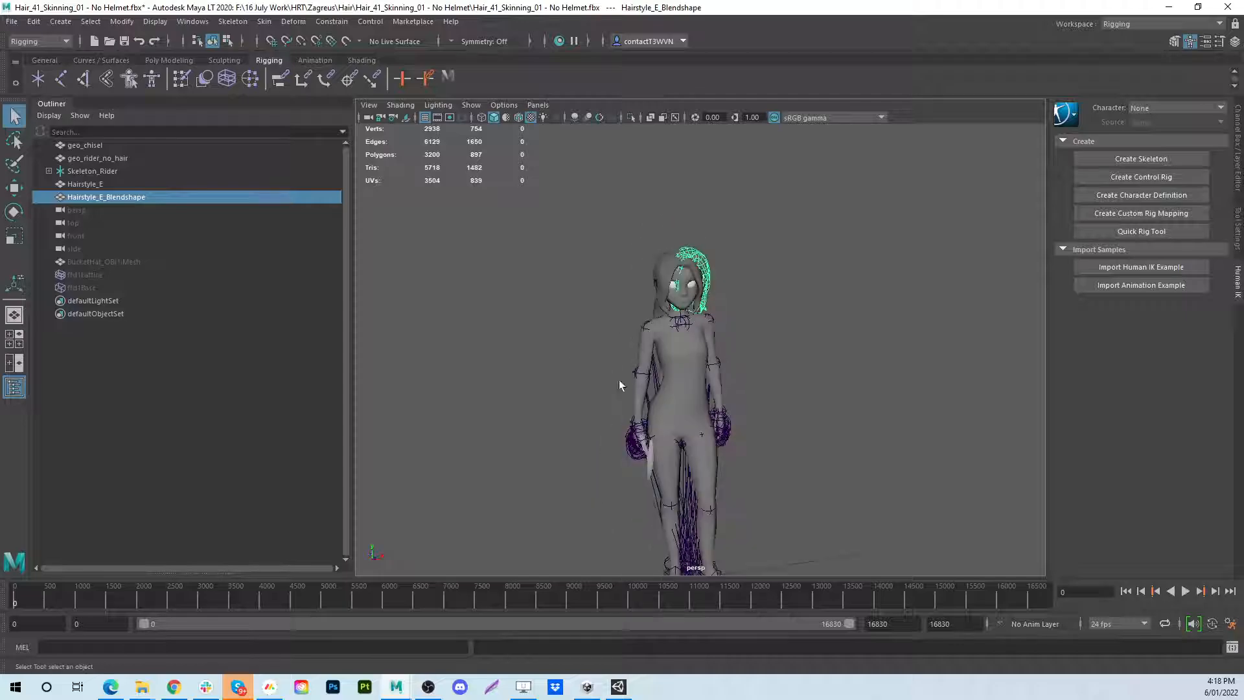
alt+drag(626, 383, 596, 325)
scroll(675, 348, up, 3)
alt+drag(675, 348, 631, 355)
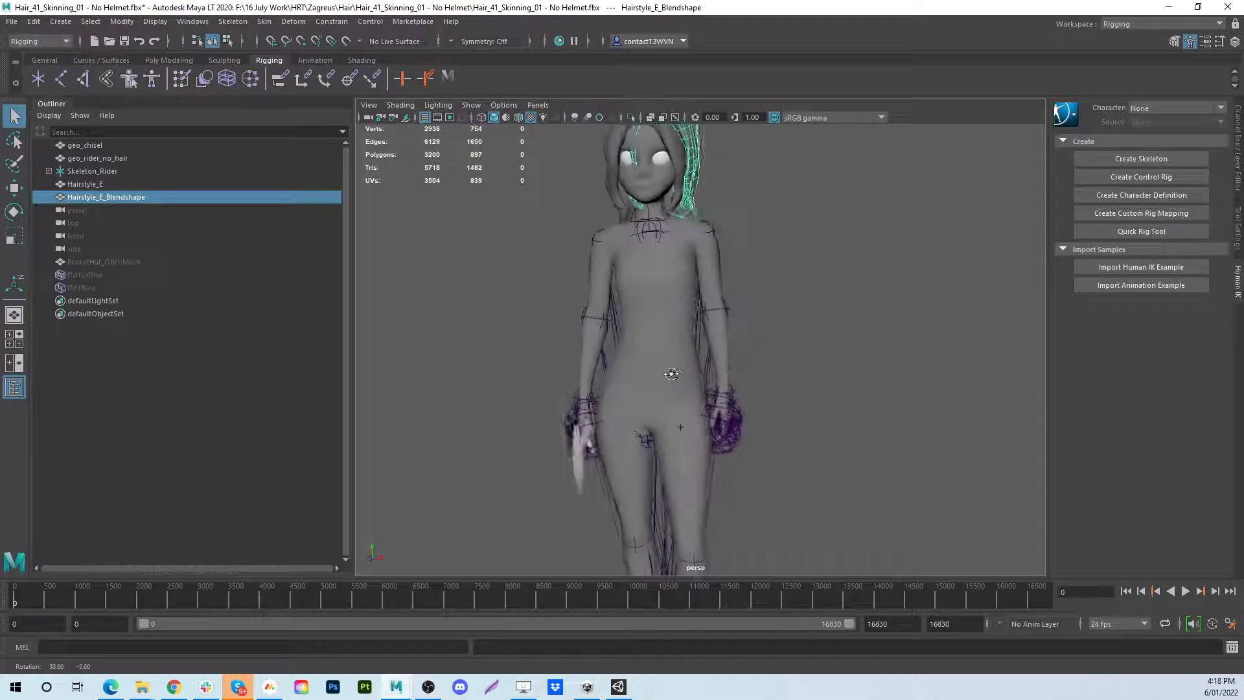
Return the character to its bind pose using the geo_rider_no_hair body mesh, and clear the selection
click(601, 320)
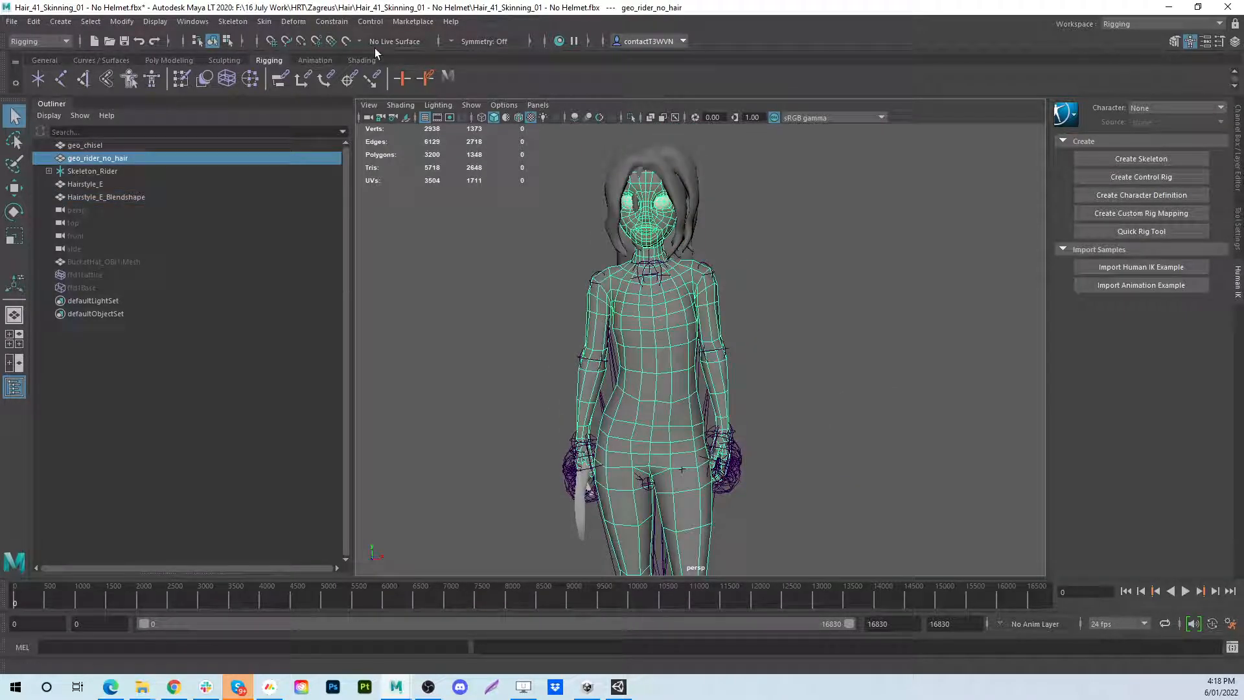
click(293, 21)
click(291, 79)
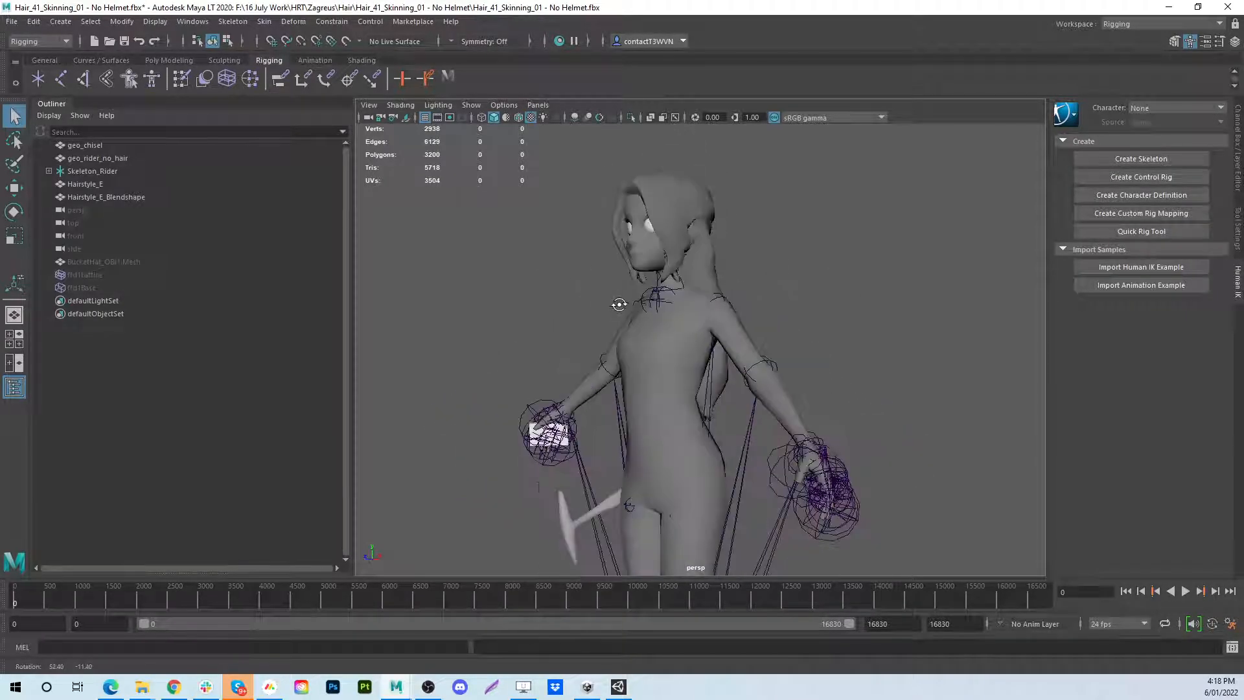
click(601, 339)
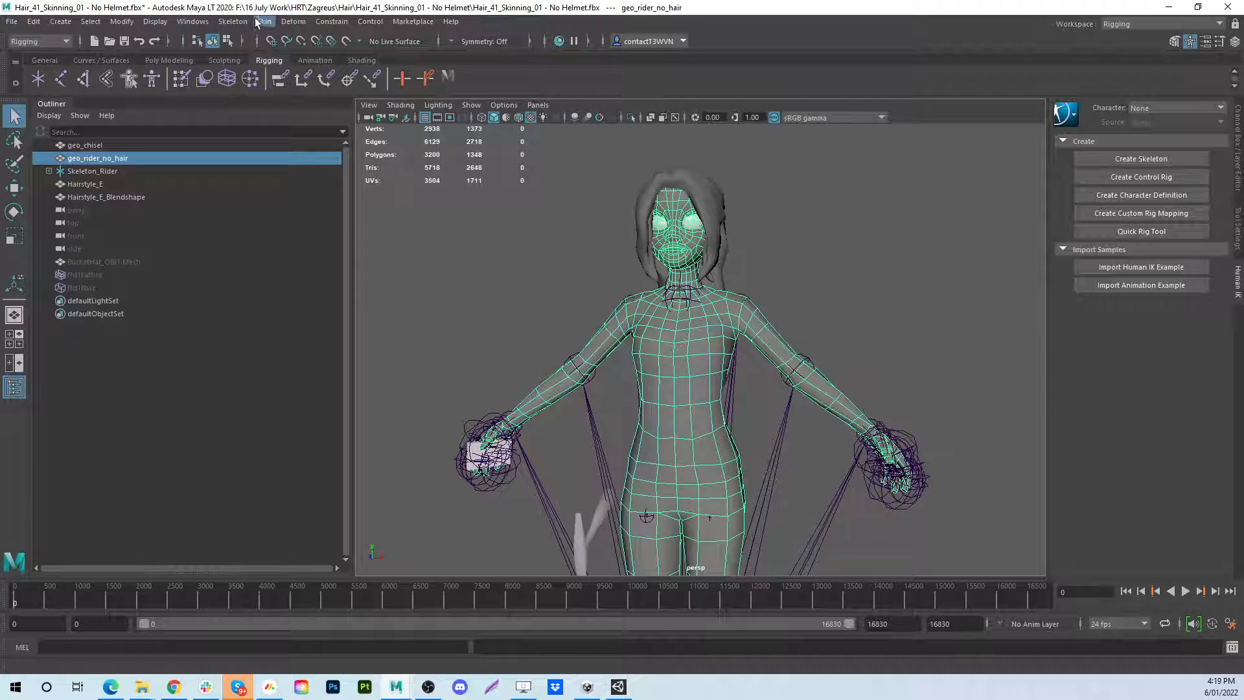
click(257, 23)
click(299, 85)
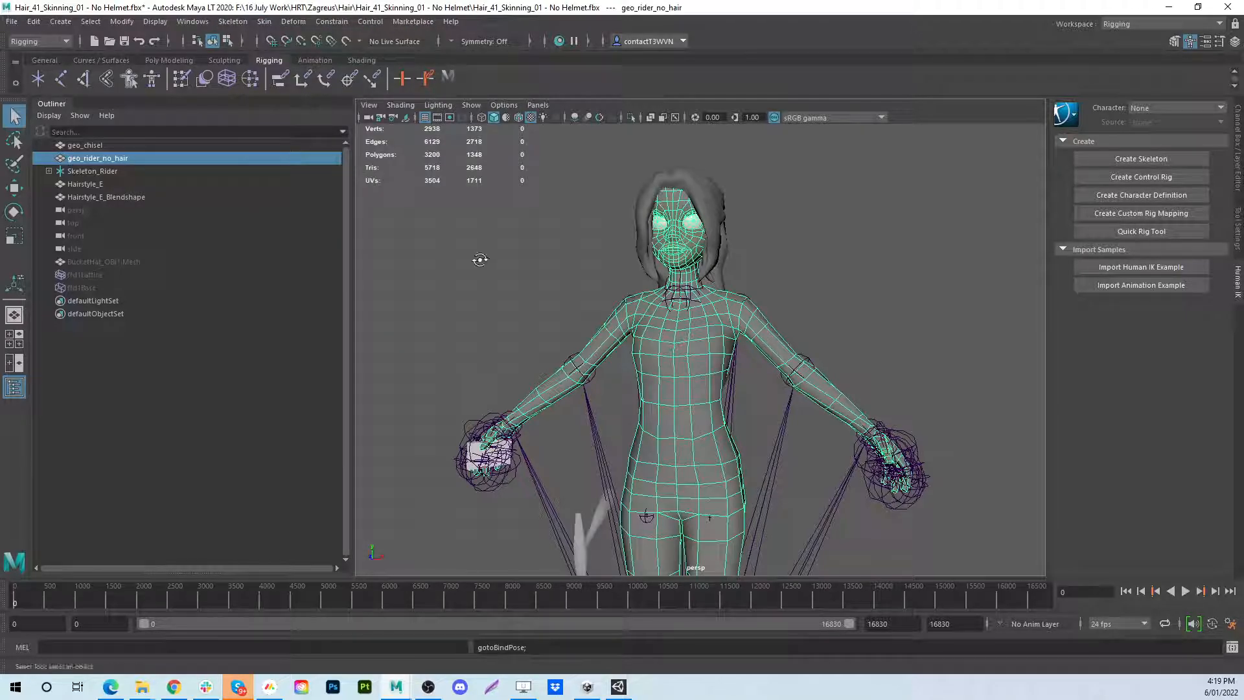
alt+drag(480, 260, 523, 340)
click(553, 289)
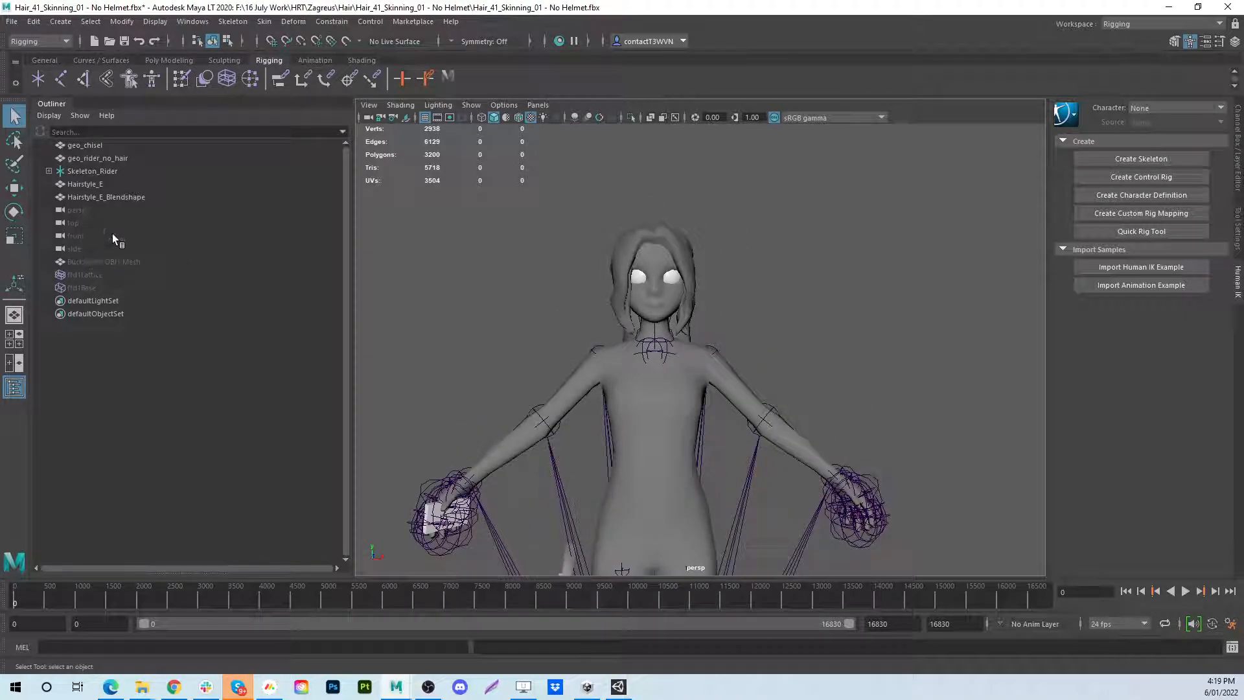
Select Hairstyle_E_Blendshape followed by Hairstyle_E, and switch the workspace to Modeling - Standard
scroll(514, 339, up, 6)
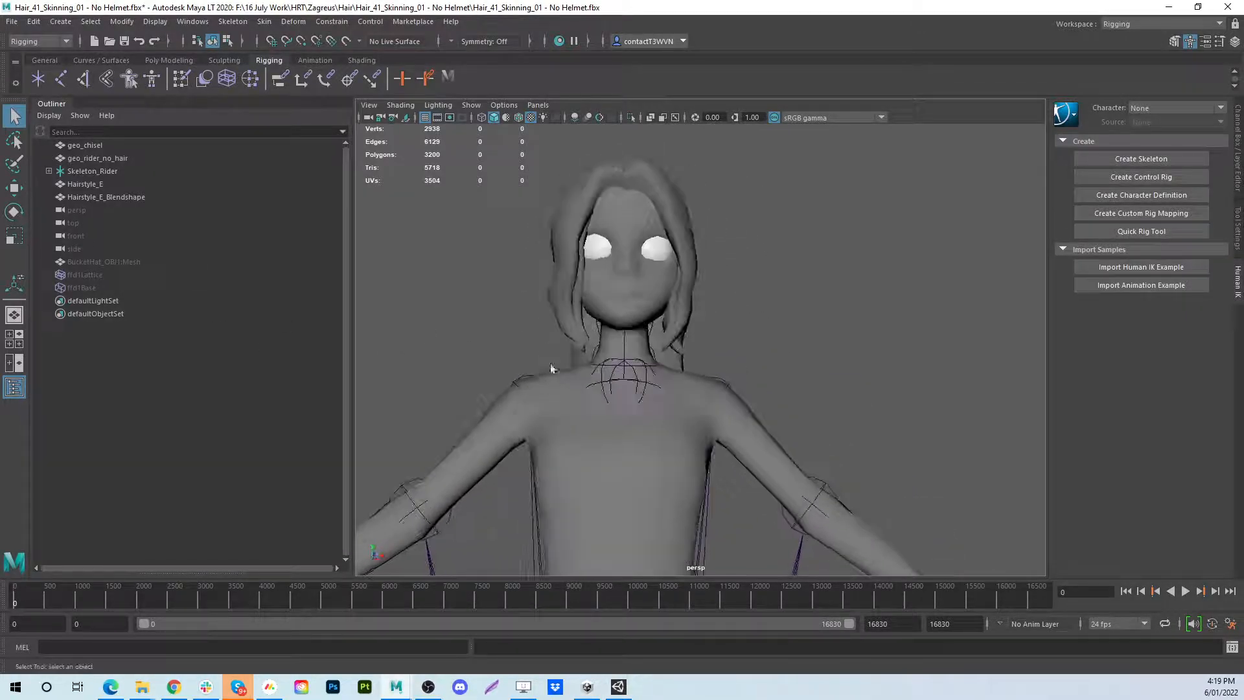
alt+middle_drag(461, 363, 546, 344)
alt+drag(547, 344, 550, 353)
alt+middle_drag(550, 353, 550, 375)
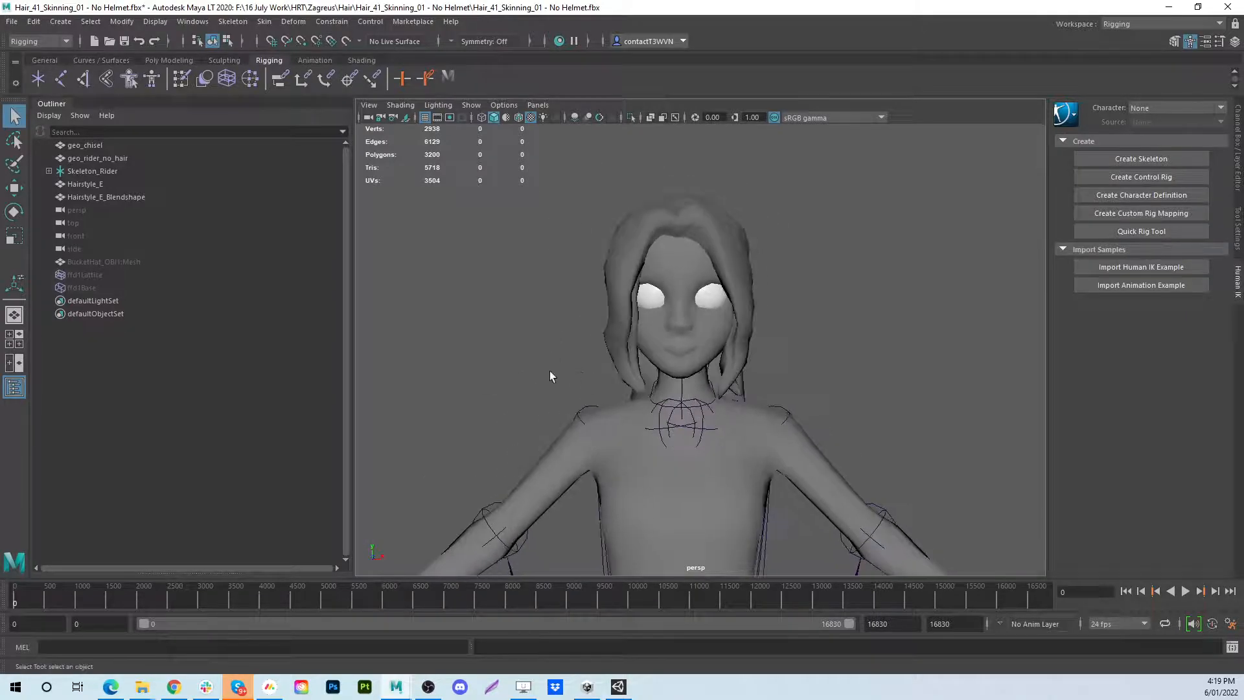
scroll(550, 375, up, 2)
click(611, 367)
shift+click(586, 326)
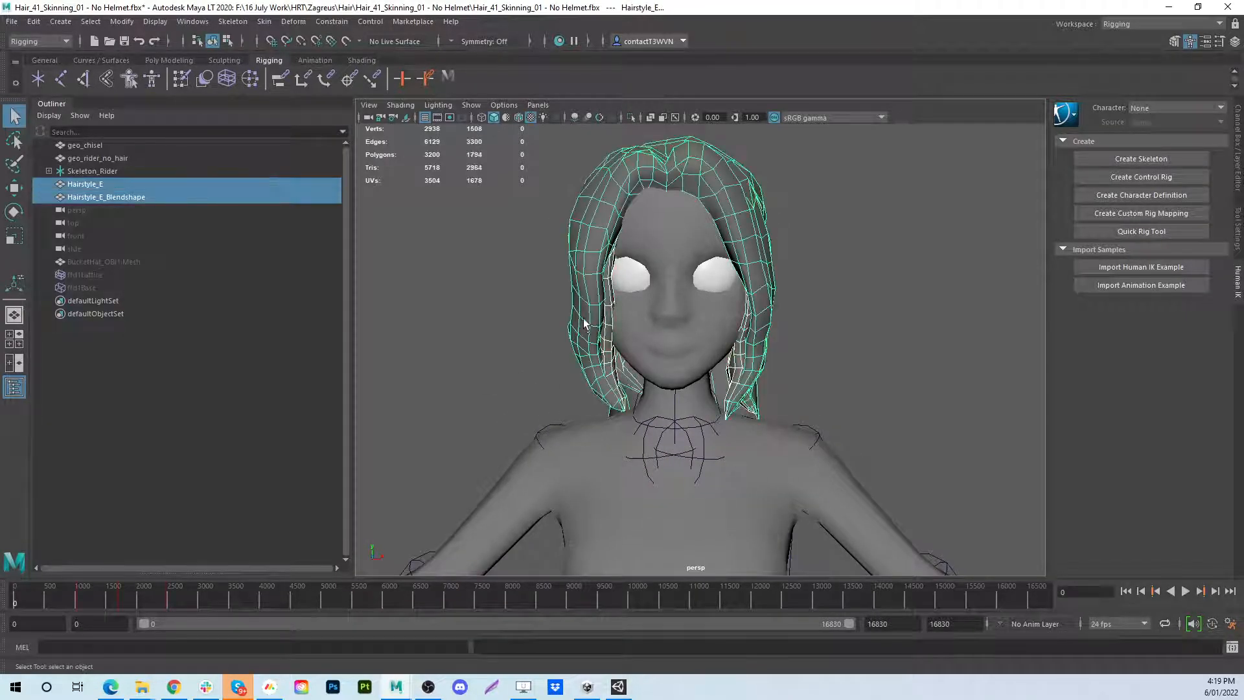
click(610, 357)
alt+drag(577, 359, 618, 353)
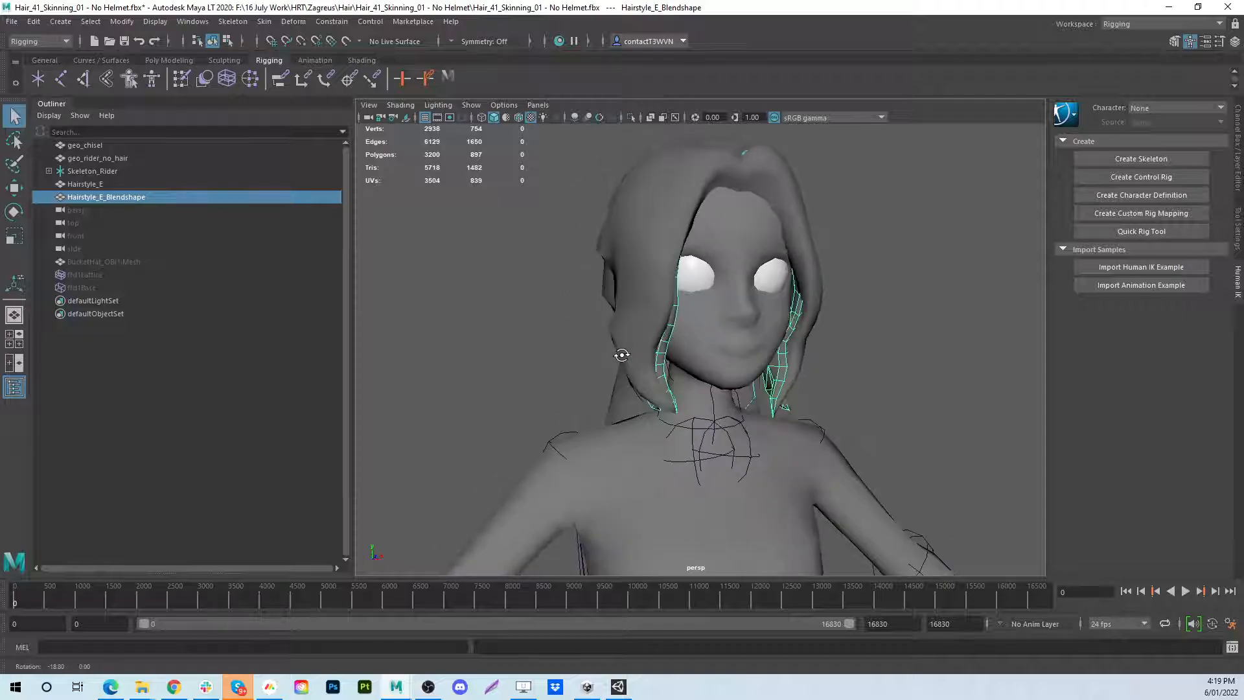
shift+click(637, 210)
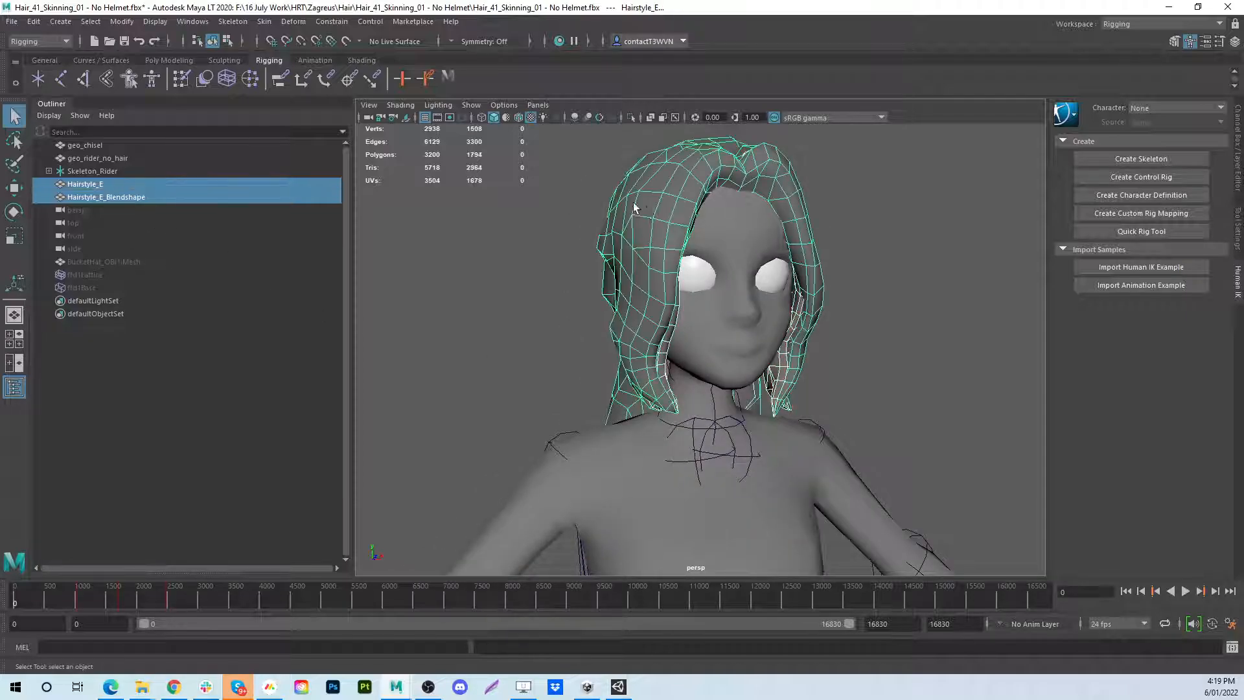
alt+drag(656, 219, 624, 220)
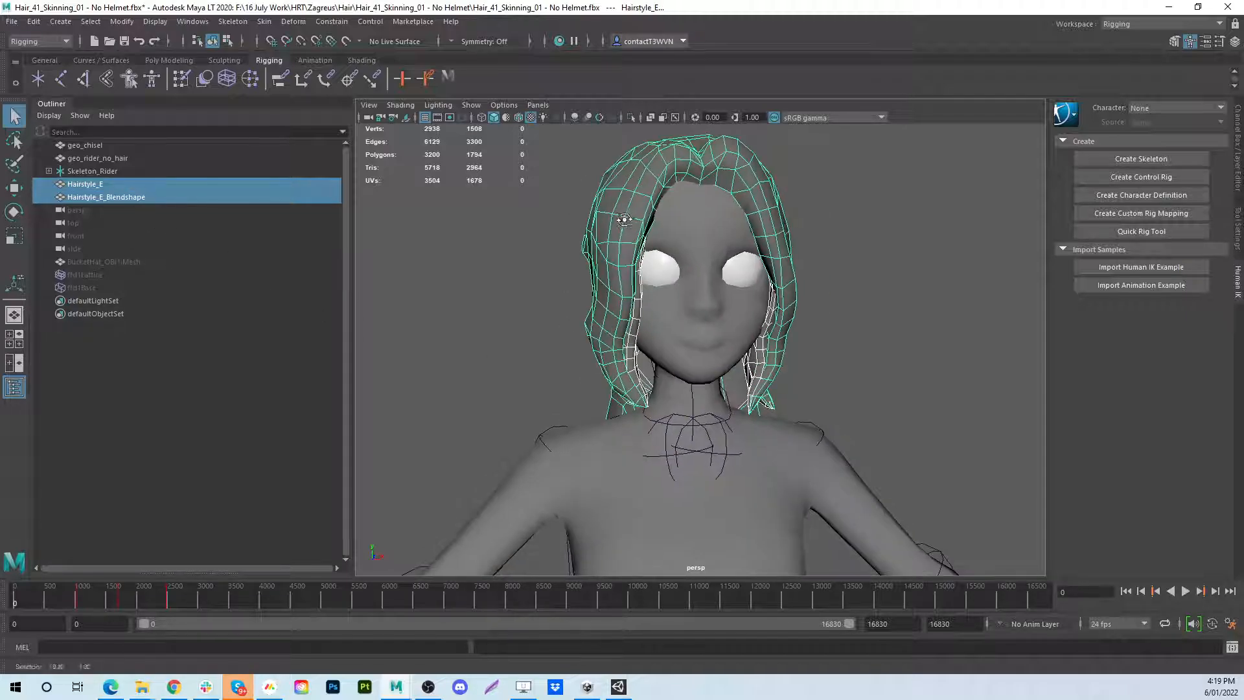
click(1120, 26)
click(1126, 55)
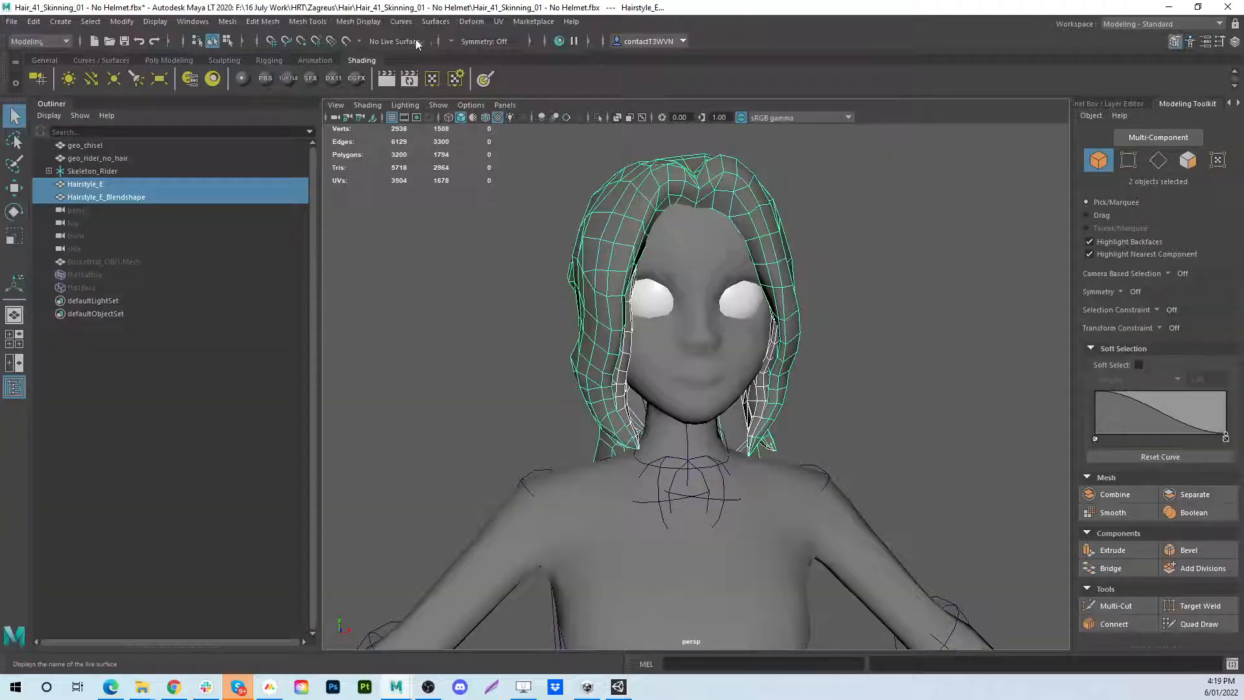
Create a Blend Shape on Hairstyle_E with Hairstyle_E_Blendshape as the target, and hide the target mesh
click(472, 22)
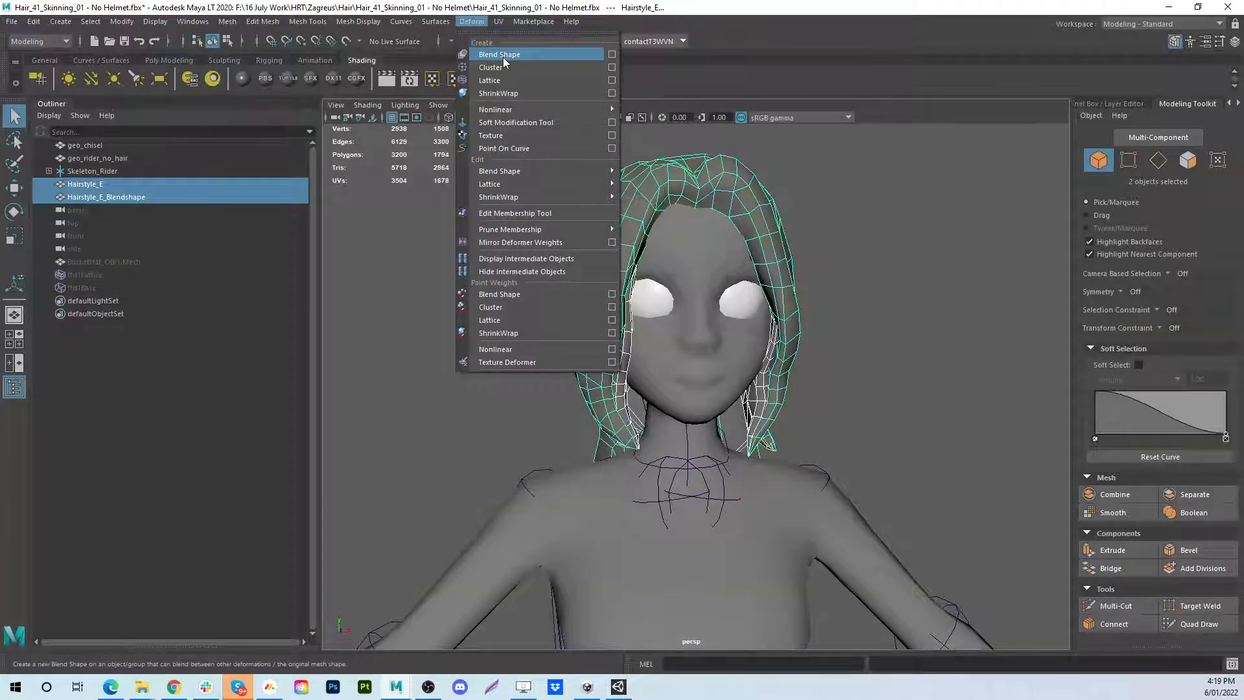
click(502, 57)
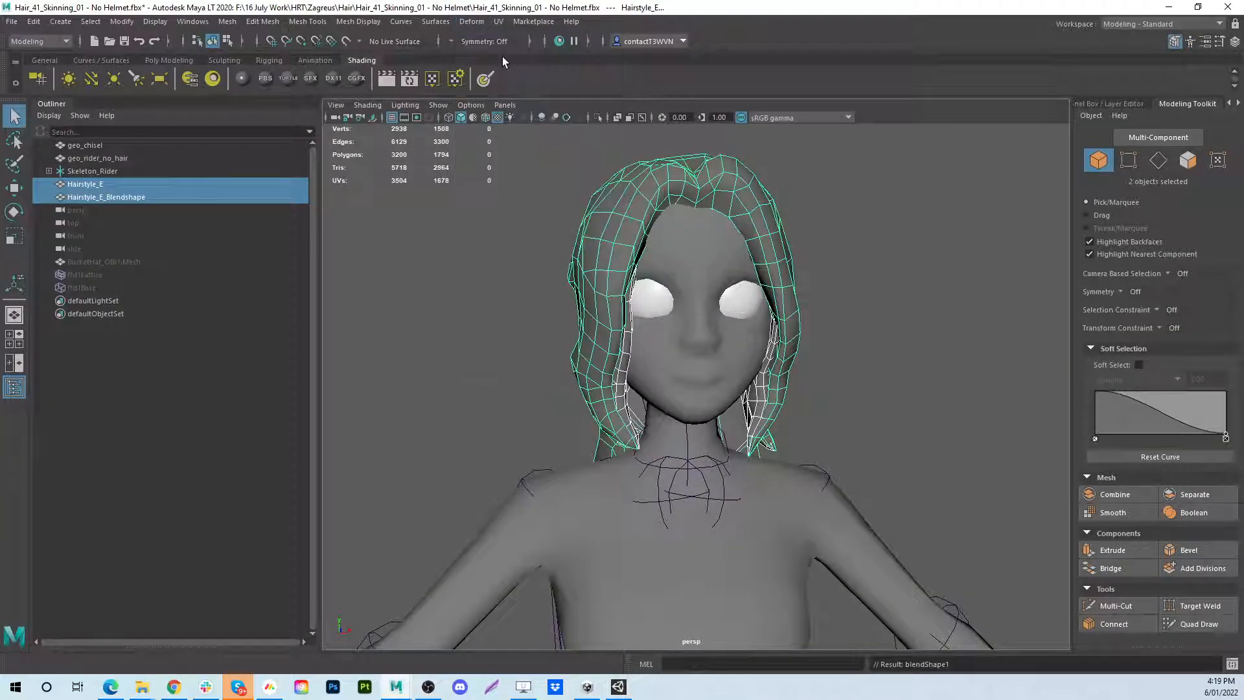
click(111, 197)
key(ctrl+h)
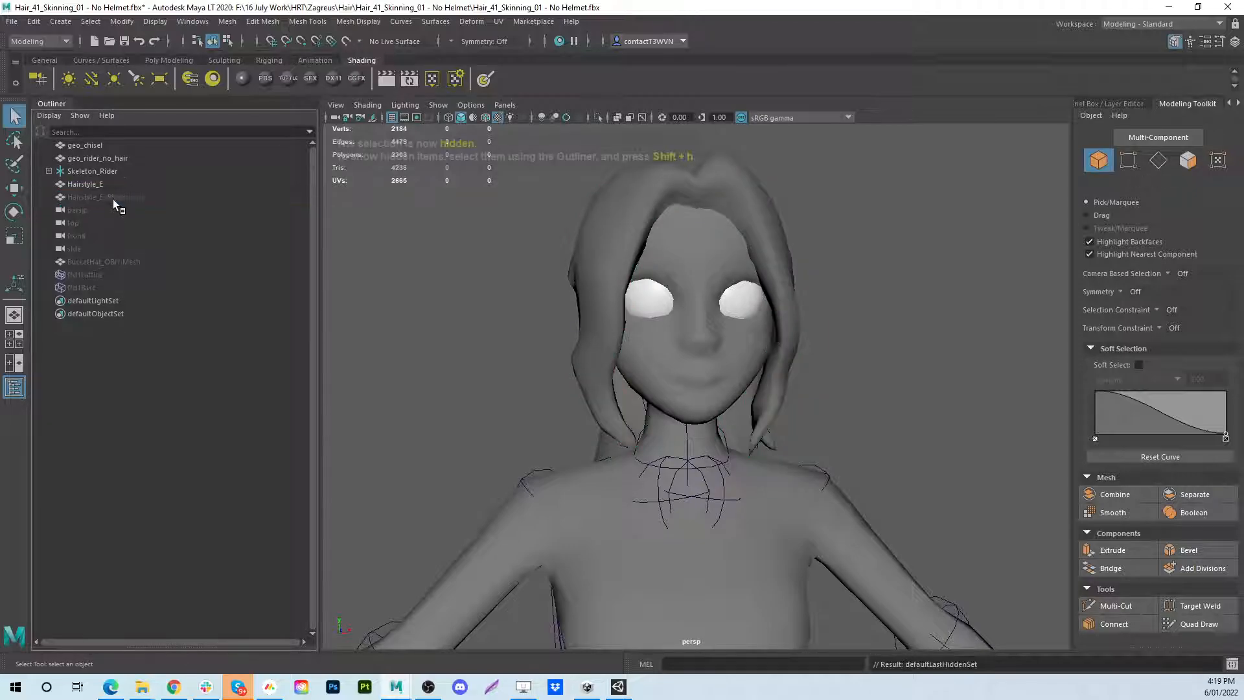
Open the Shape Editor with Hairstyle_E selected and test the Hairstyle_E_Blendshape target weight, leaving it at 0
click(102, 184)
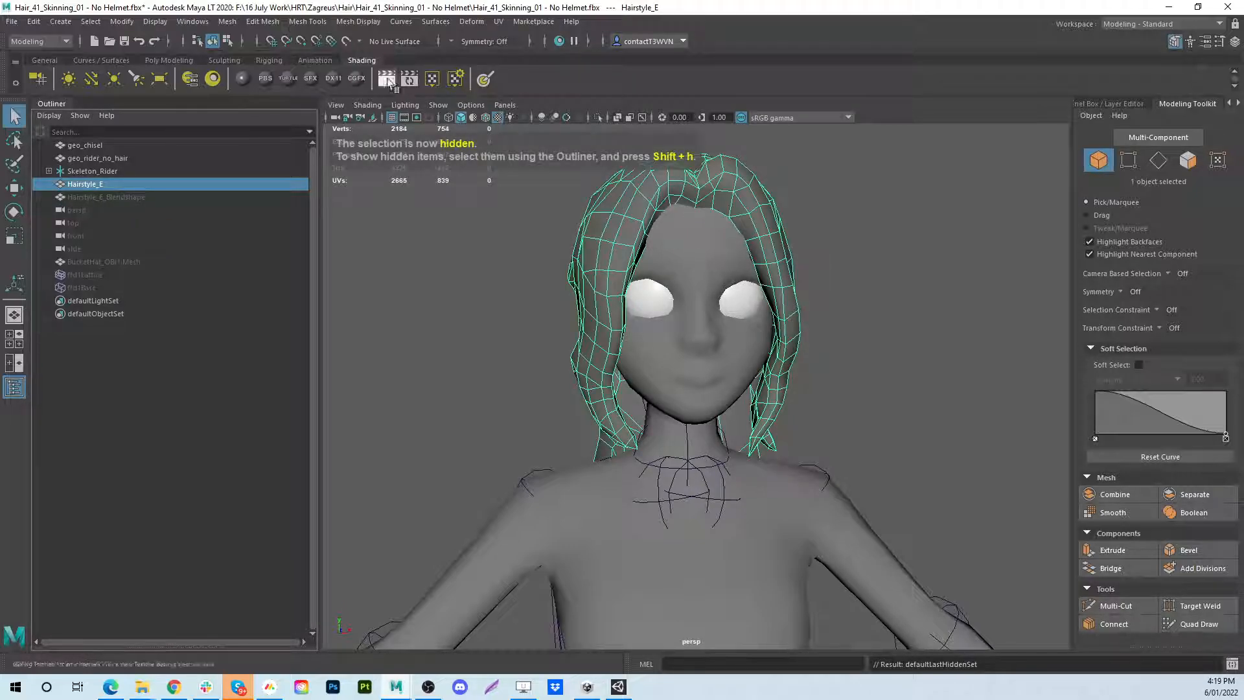
click(194, 22)
mouse_move(223, 119)
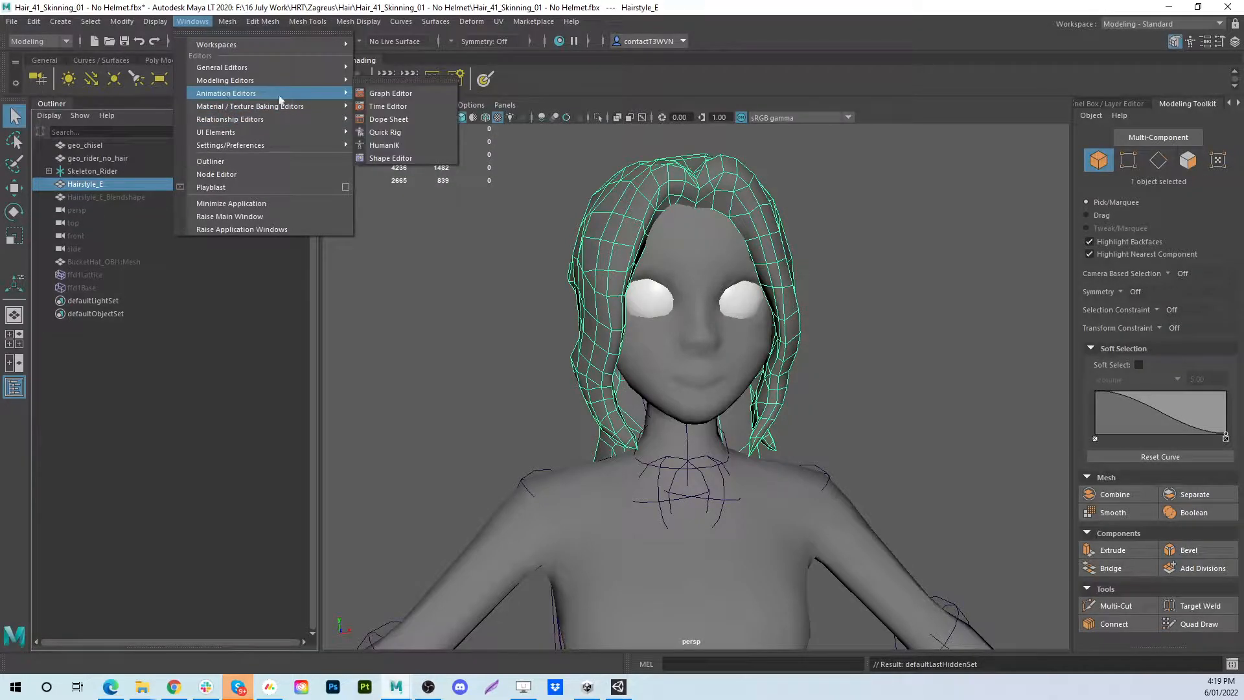
click(390, 158)
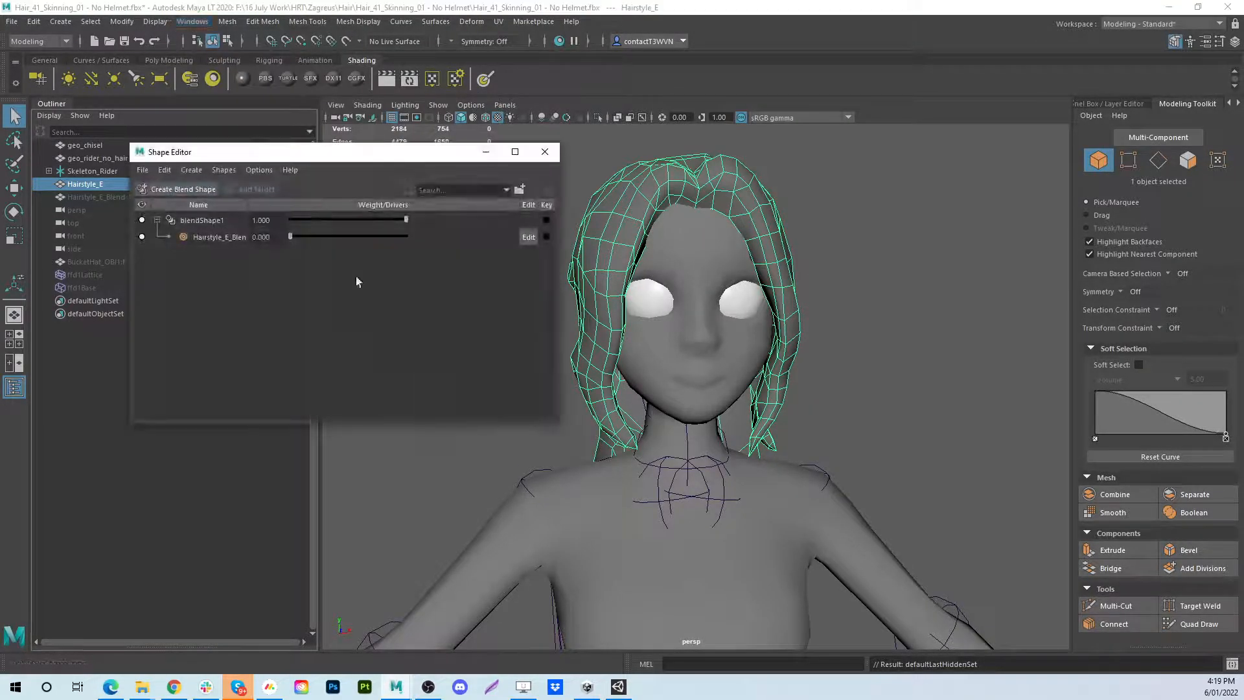
drag(290, 234, 182, 282)
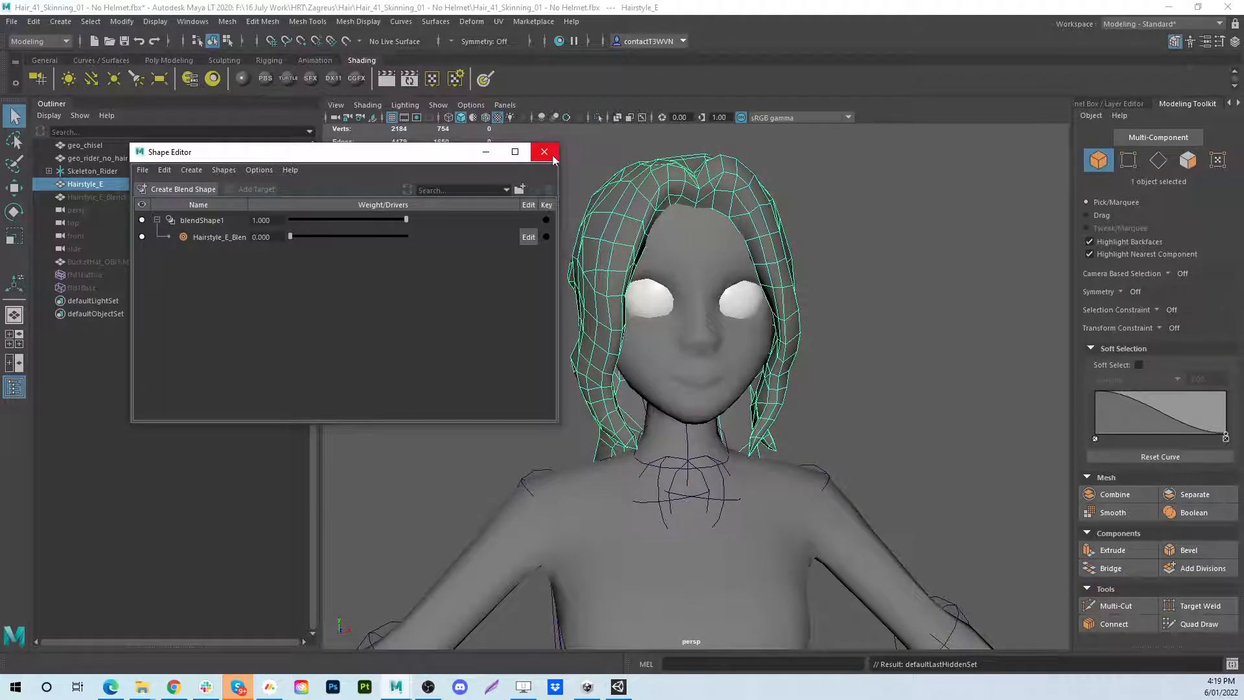
Close the Shape Editor and undo the hiding of Hairstyle_E_Blendshape and the blend shape creation
click(544, 152)
key(ctrl+z)
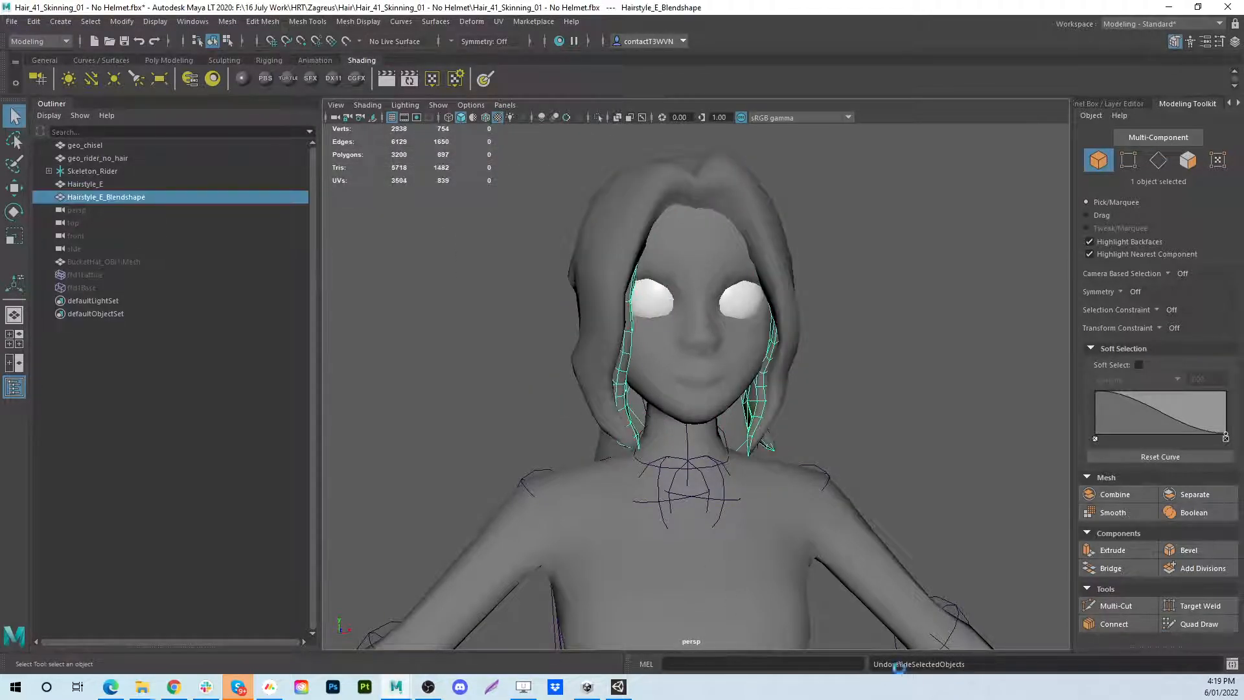
key(ctrl+z)
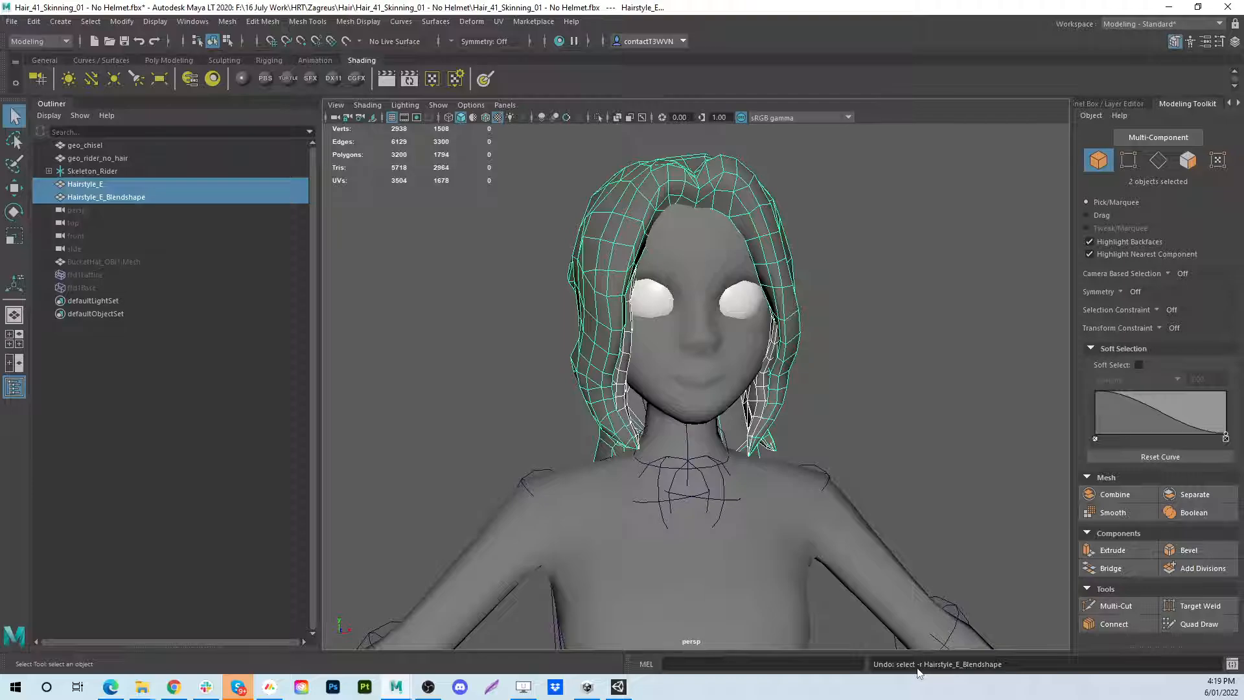
key(ctrl+z)
Select Hairstyle_E_Blendshape and show its transforms and inputs in the Channel Box / Layer Editor
click(925, 429)
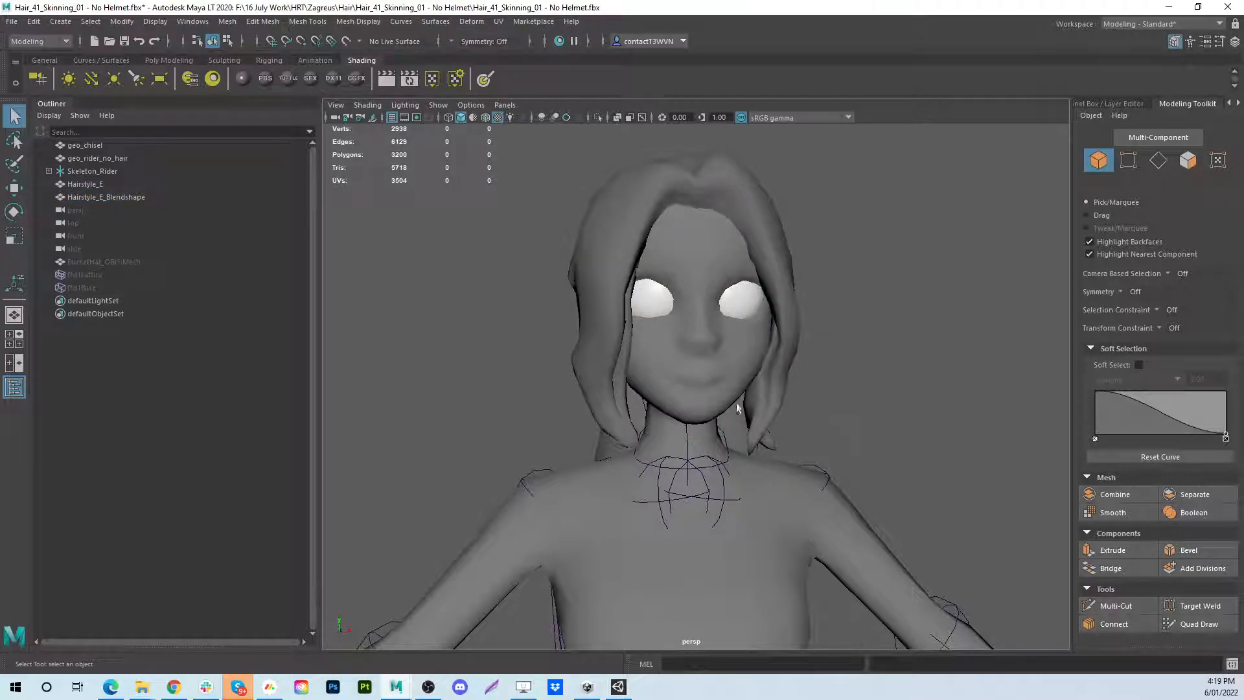
click(611, 384)
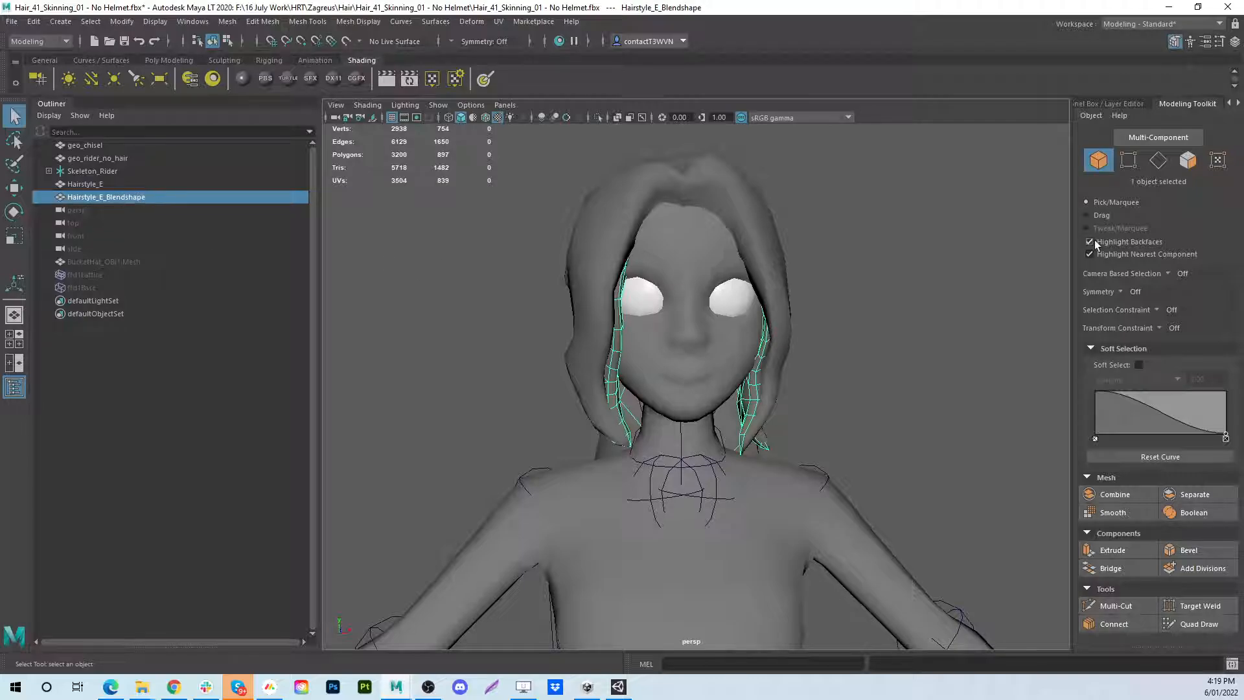
click(1109, 103)
click(1109, 103)
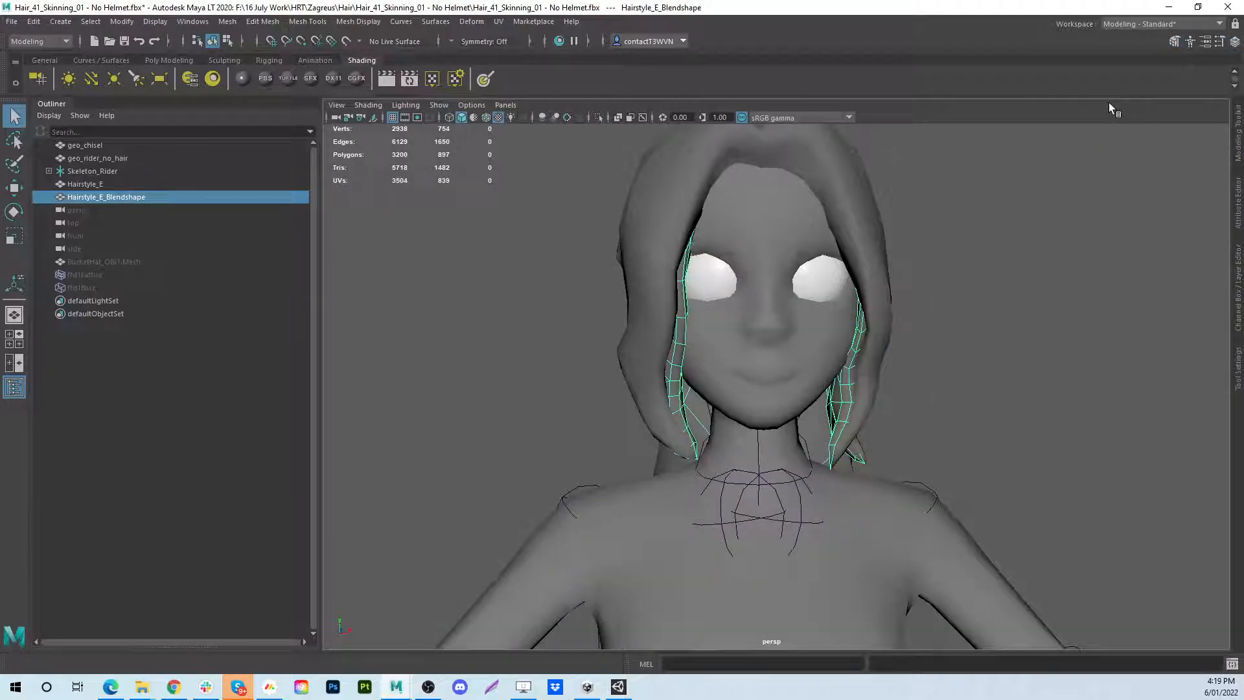
click(1238, 125)
click(1221, 41)
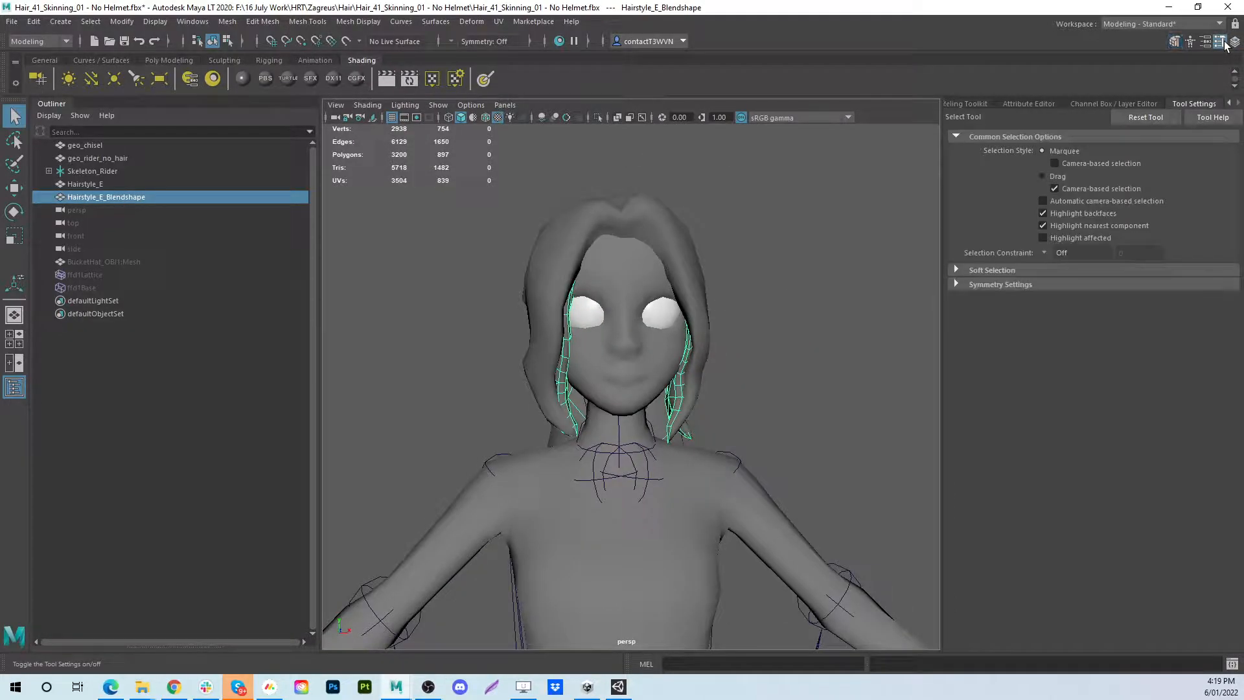
click(1205, 42)
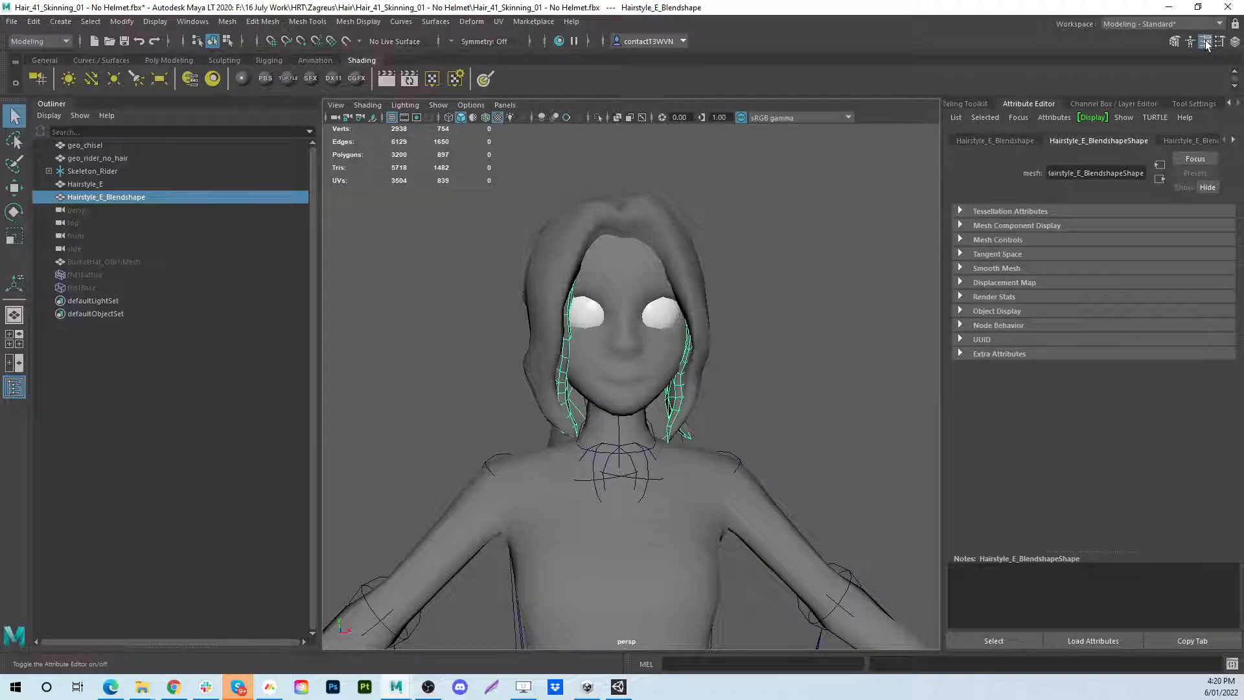
click(1234, 42)
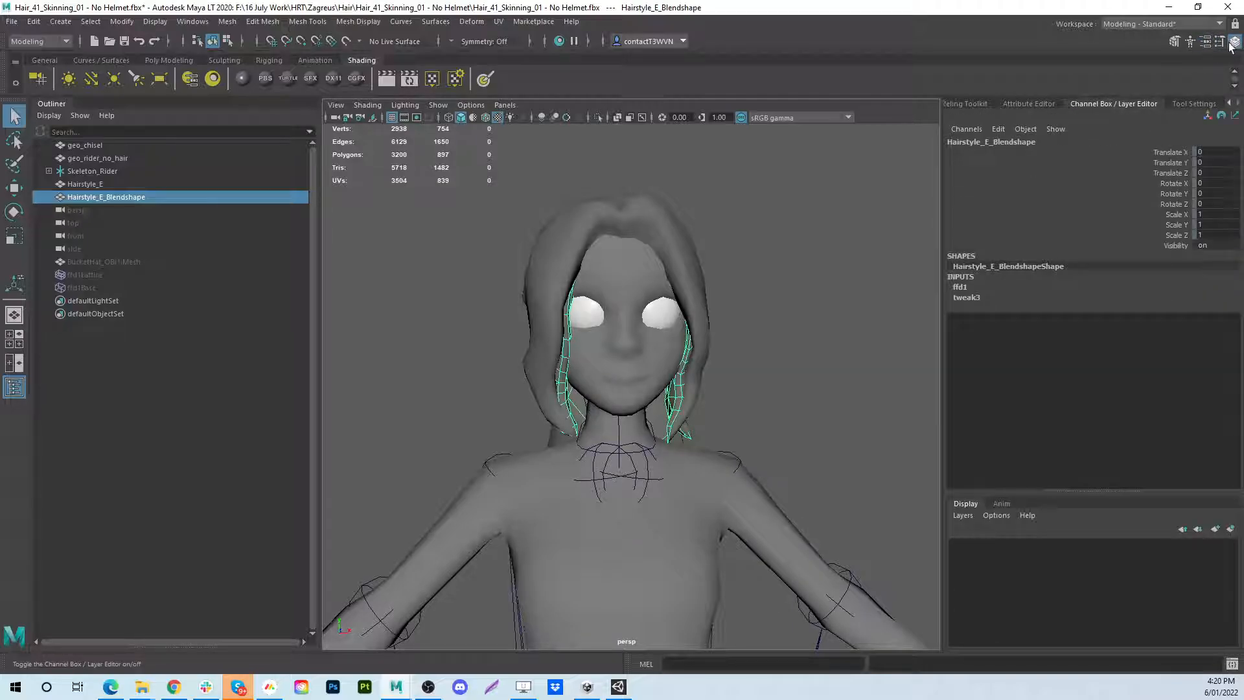
Unhide the ffd1Lattice and ffd1Base lattice objects around the character's head and body
alt+drag(659, 291, 766, 276)
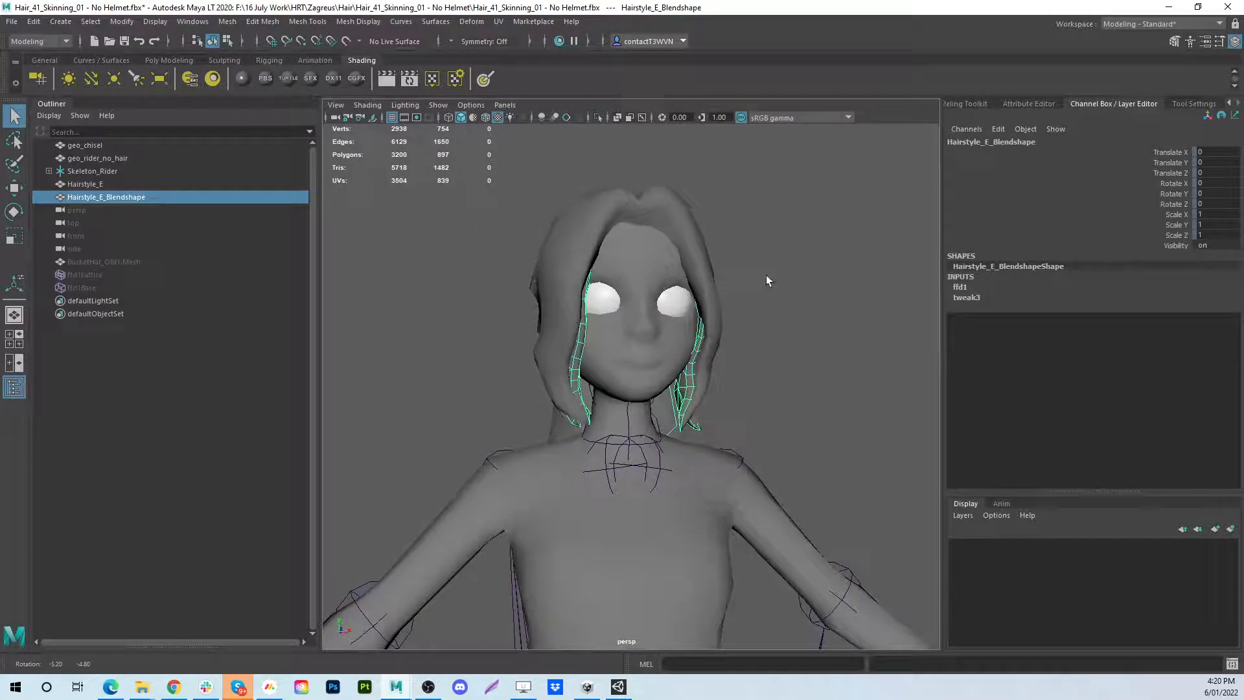
alt+middle_drag(769, 280, 766, 176)
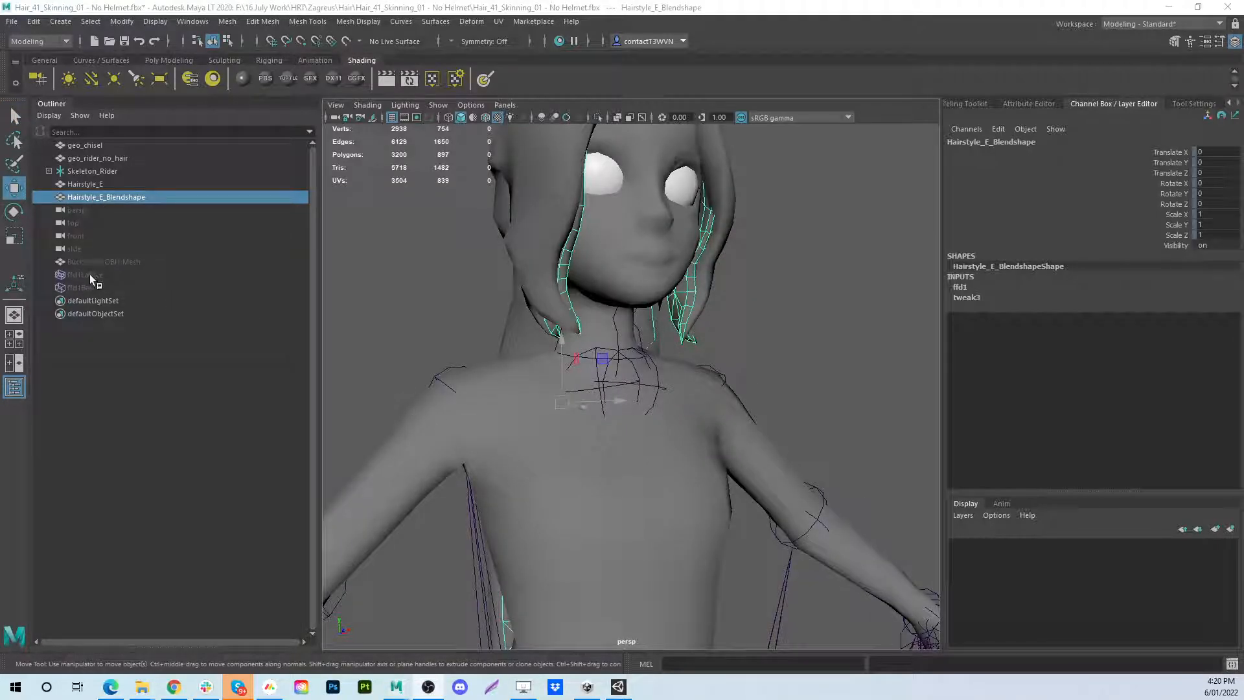
click(96, 274)
shift+click(86, 288)
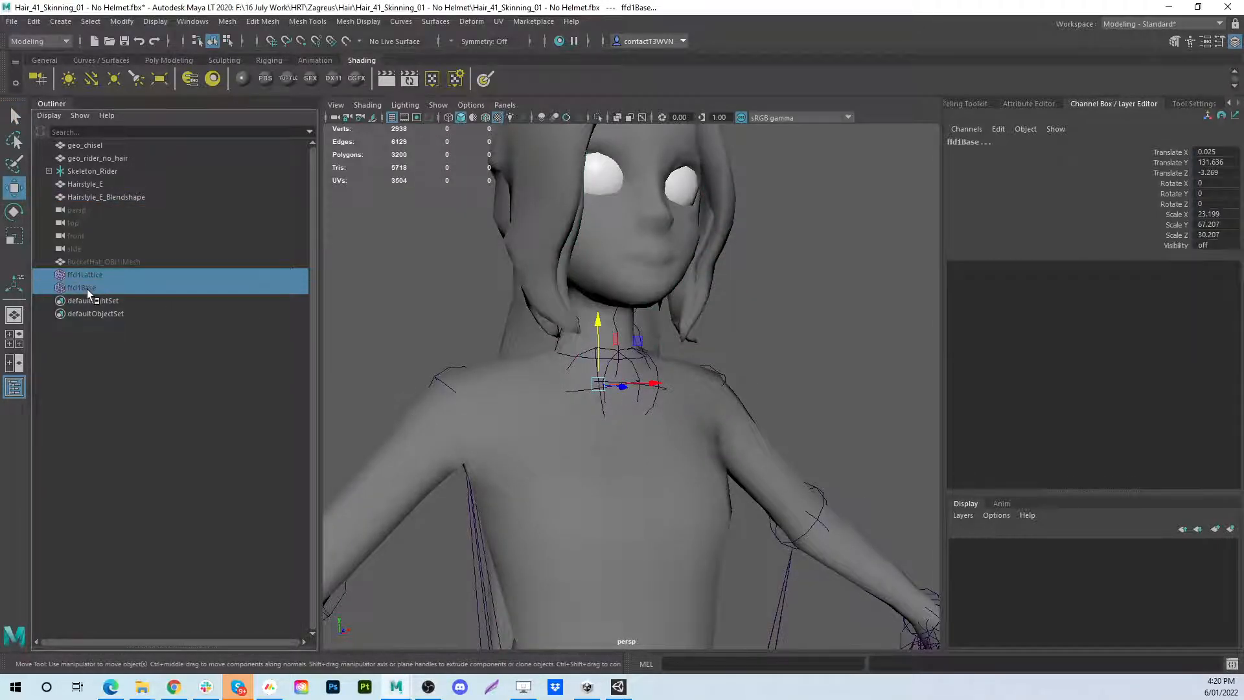
key(shift+h)
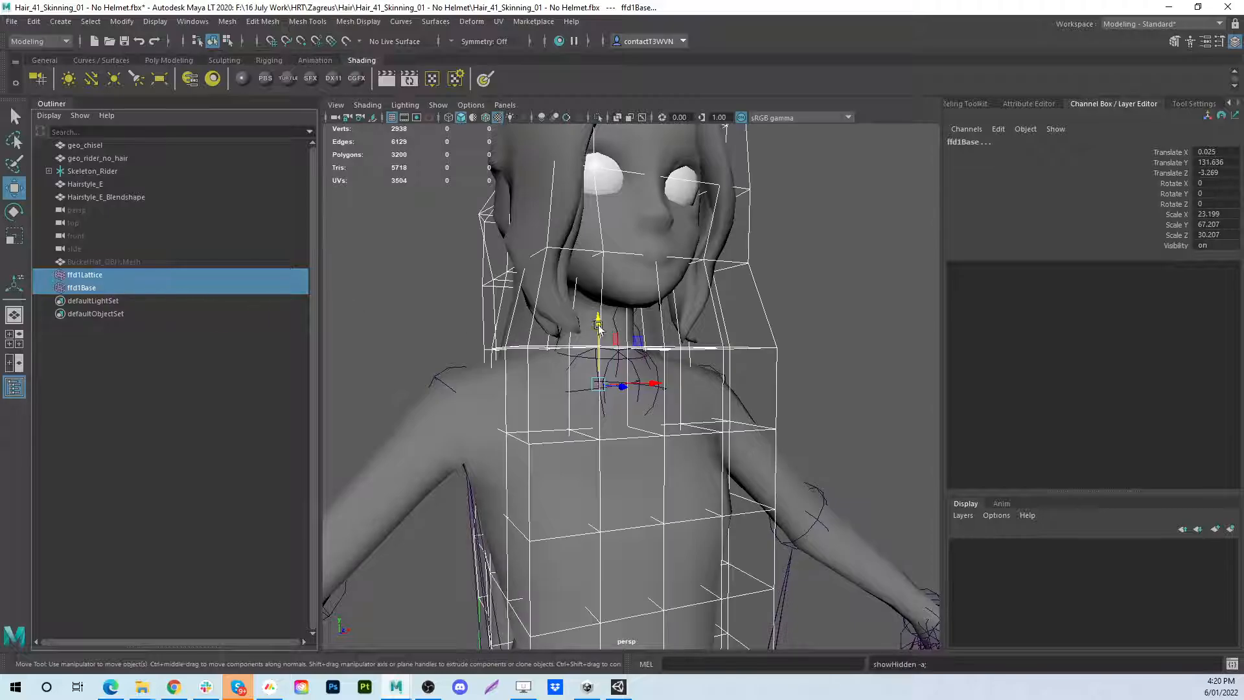
key(f)
Delete the construction history of Hairstyle_E_Blendshape to bake in its lattice deformation
click(87, 198)
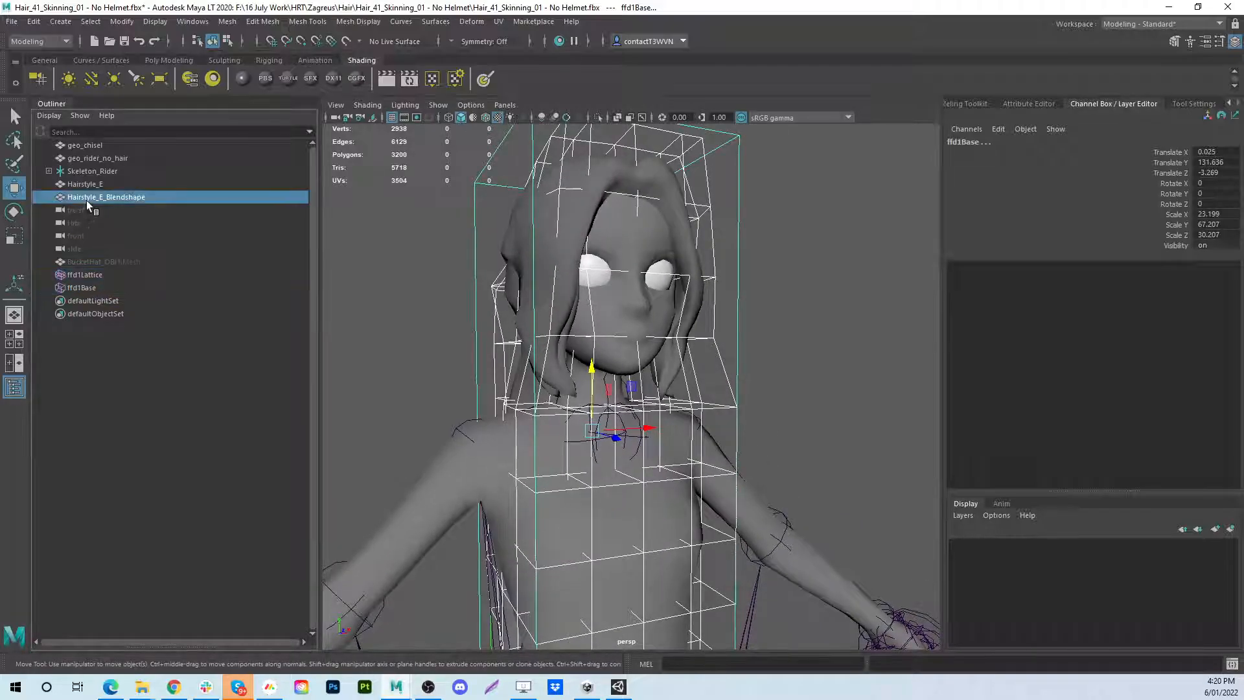
alt+drag(641, 324, 699, 335)
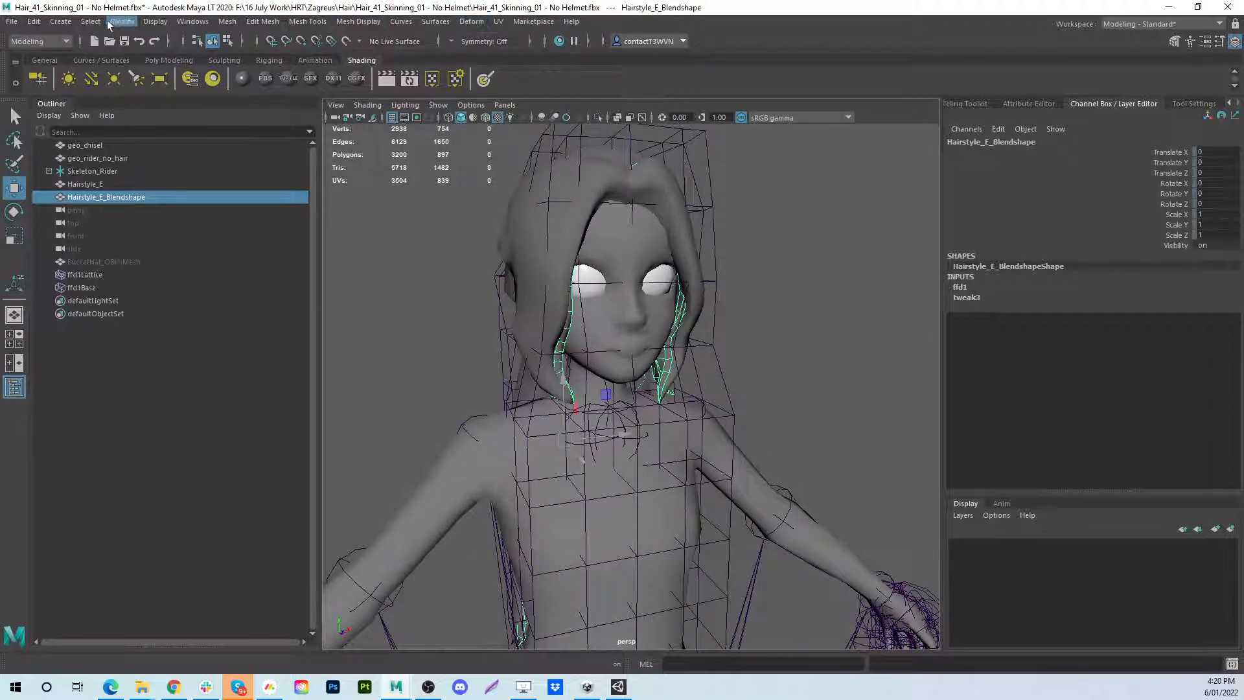
click(39, 24)
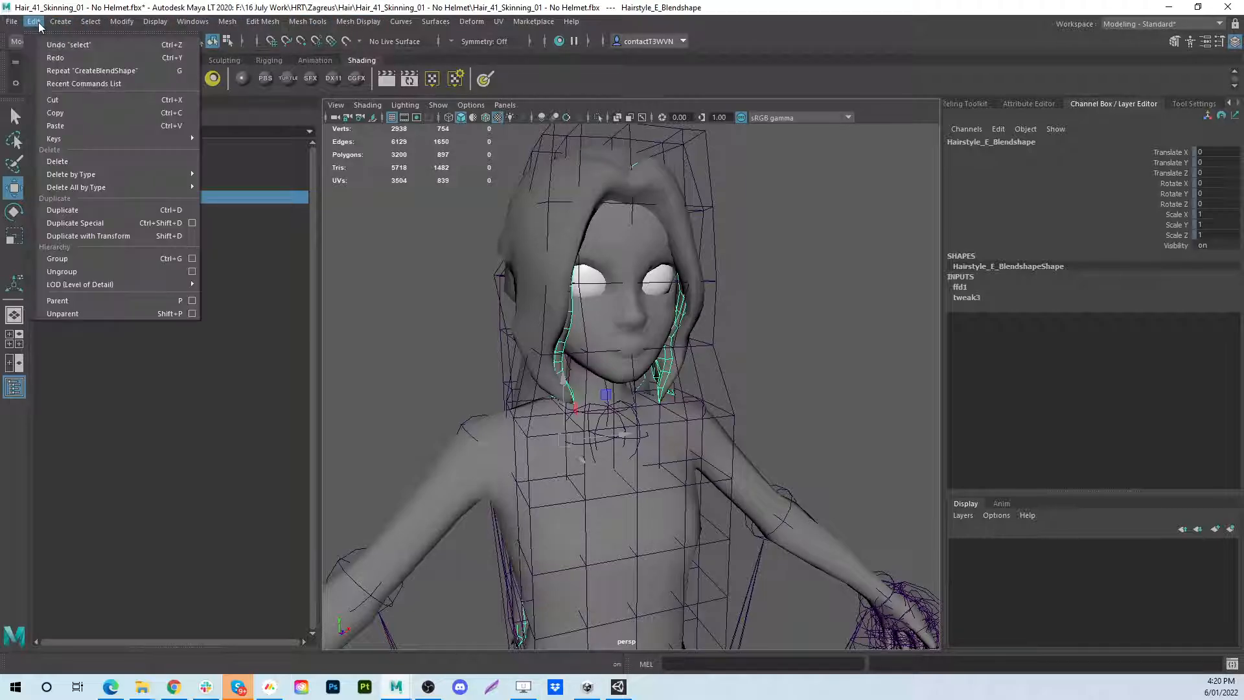
mouse_move(76, 176)
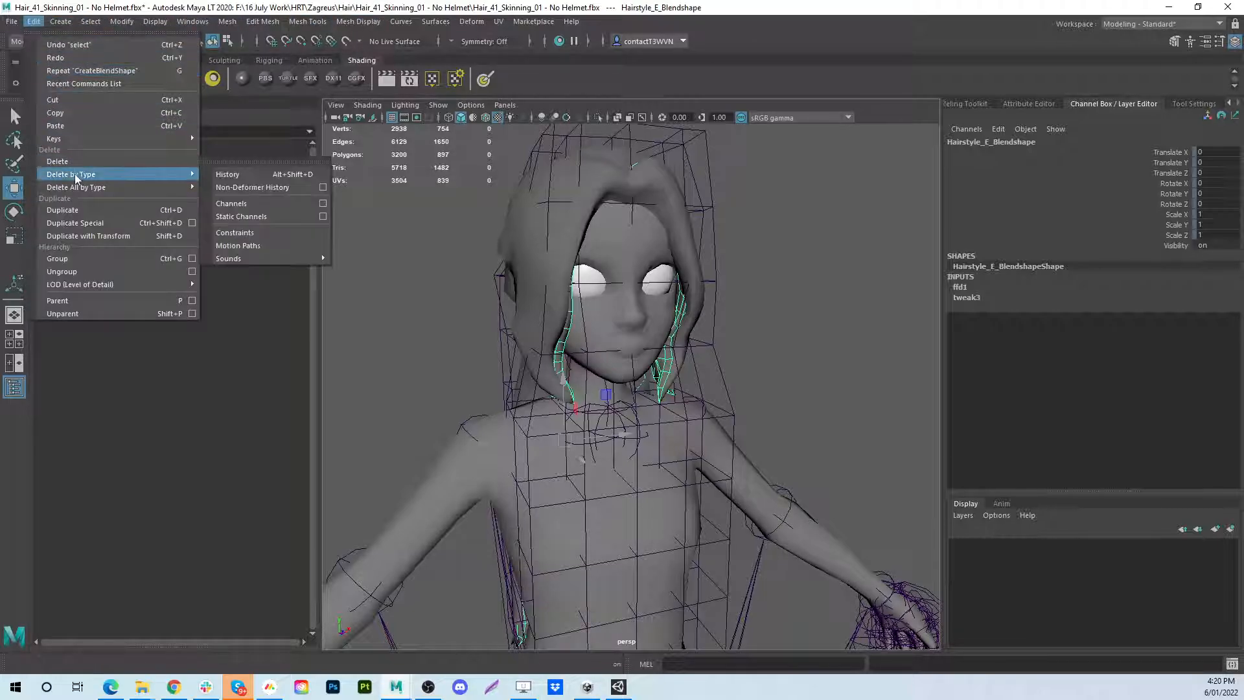
click(247, 176)
alt+drag(531, 291, 643, 320)
key(q)
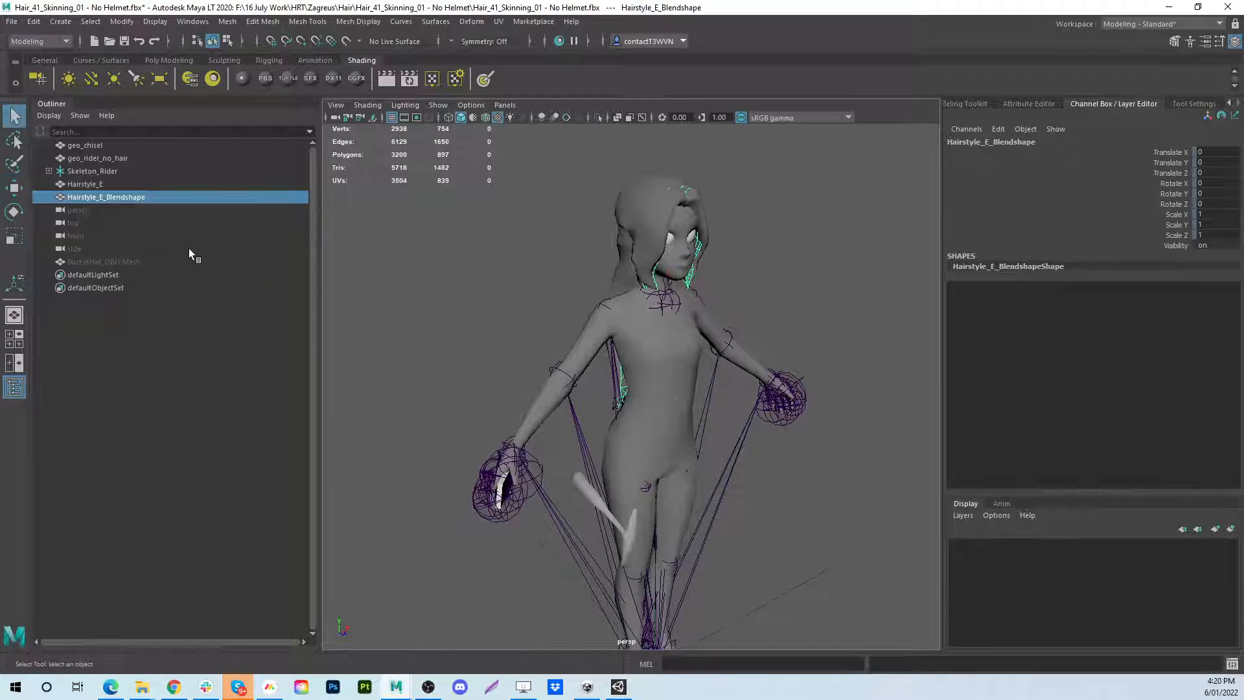
Create a Blend Shape on Hairstyle_E with the history-free Hairstyle_E_Blendshape as target, and hide the target mesh
alt+drag(711, 221, 625, 223)
scroll(700, 272, up, 4)
alt+middle_drag(713, 272, 679, 487)
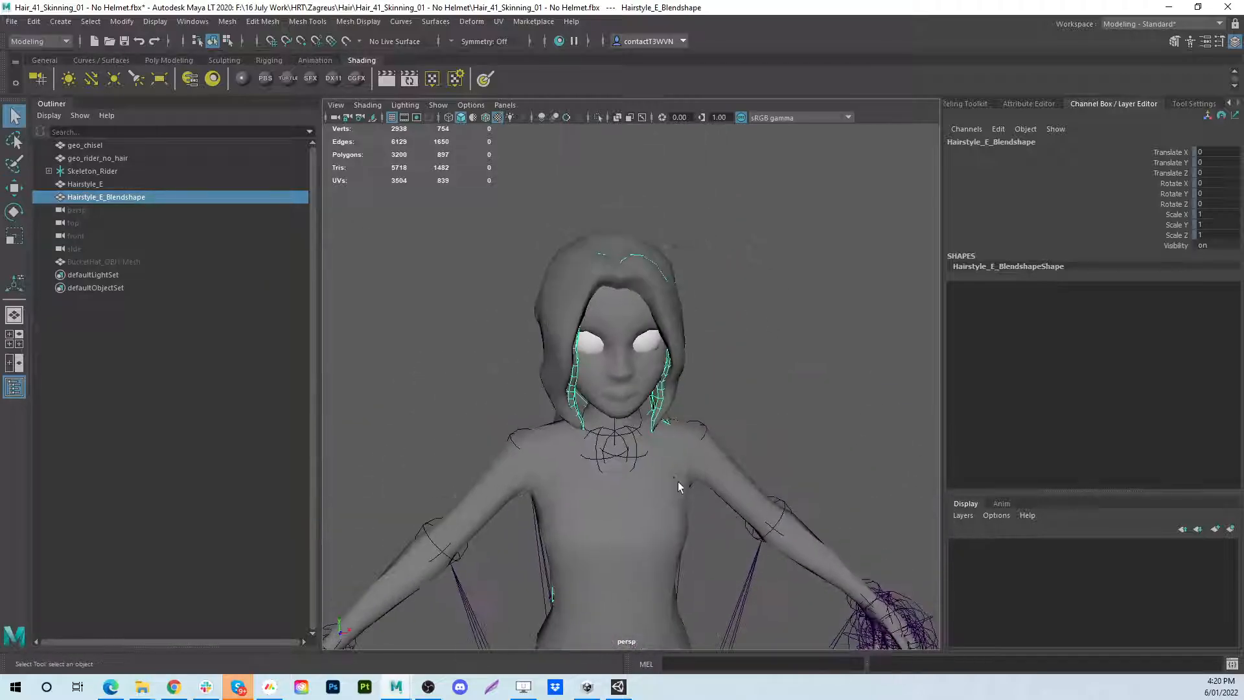
ctrl+click(188, 184)
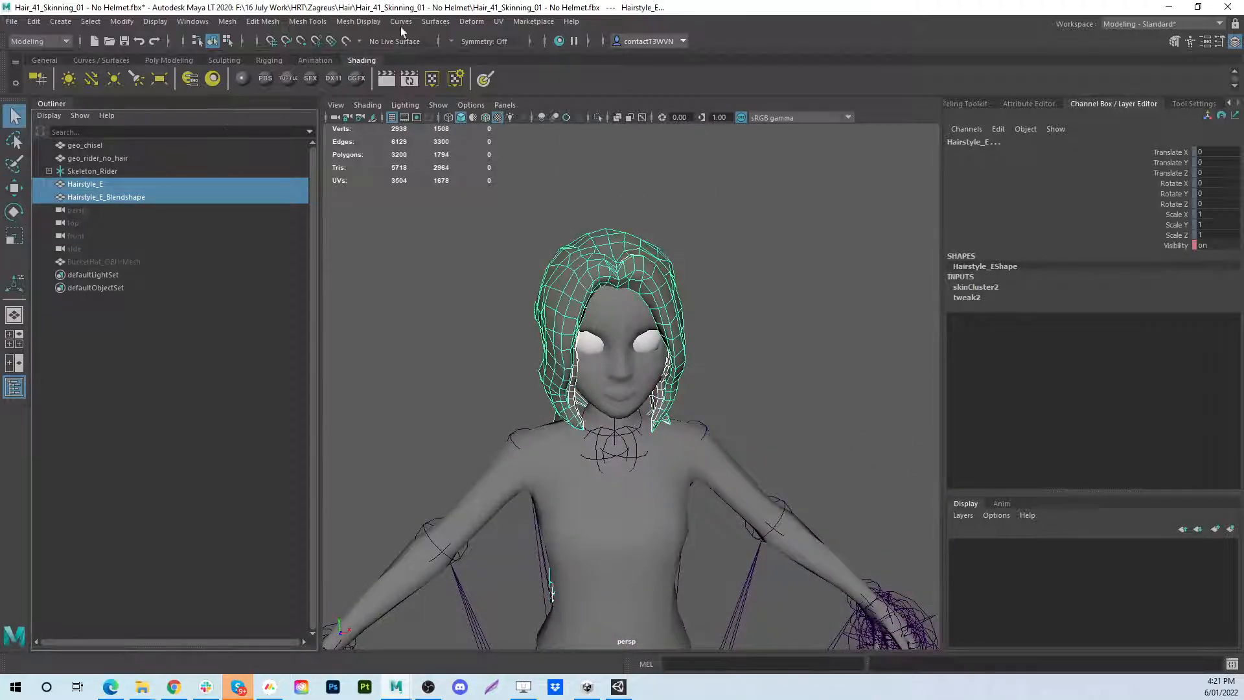
click(469, 22)
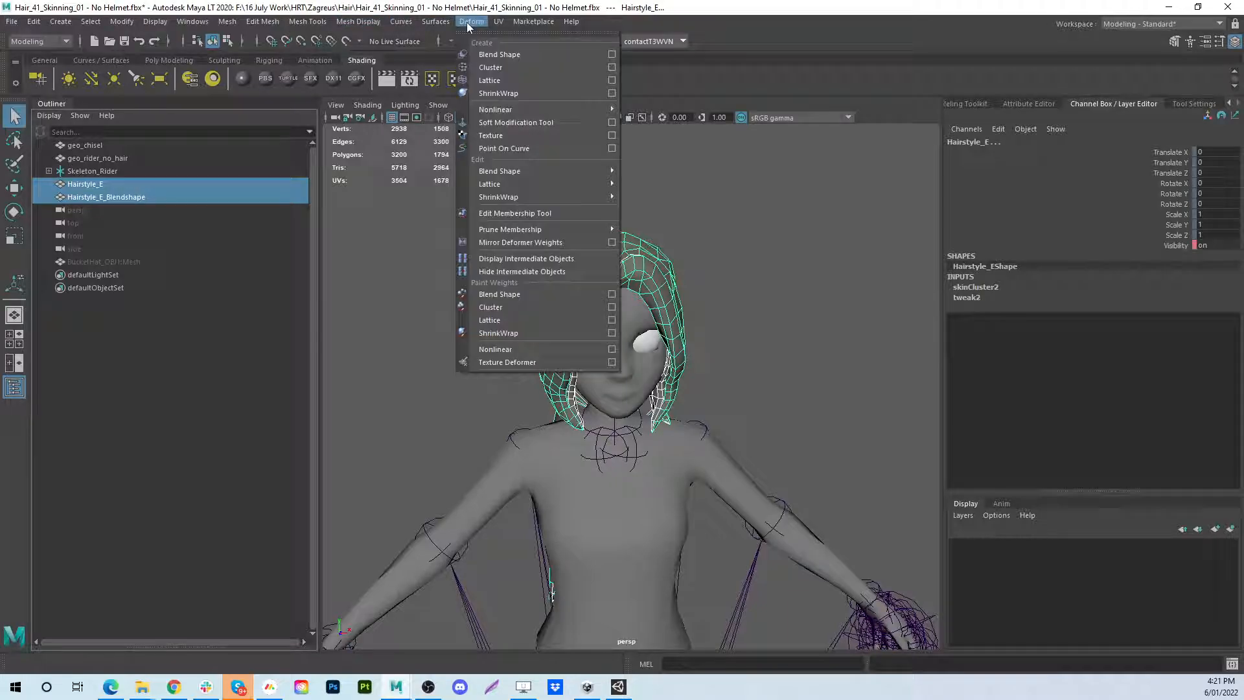
click(488, 57)
click(97, 199)
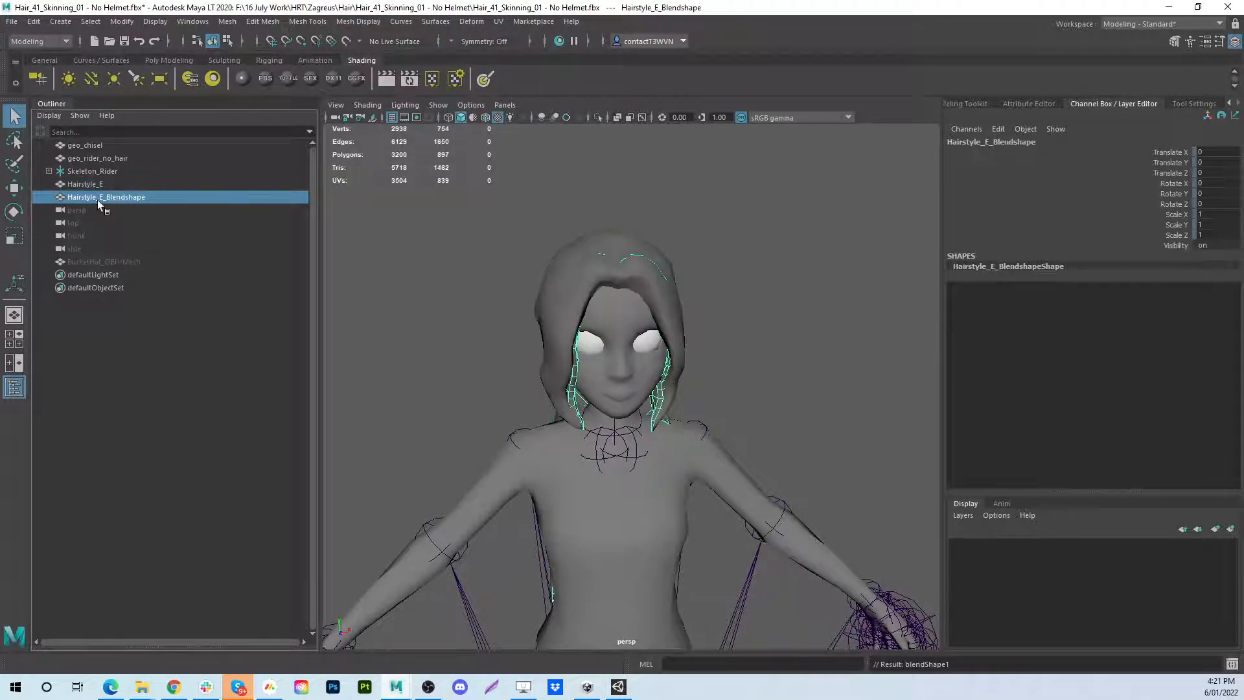
key(ctrl+h)
Open the Shape Editor for Hairstyle_E to check its blend shape target
click(107, 184)
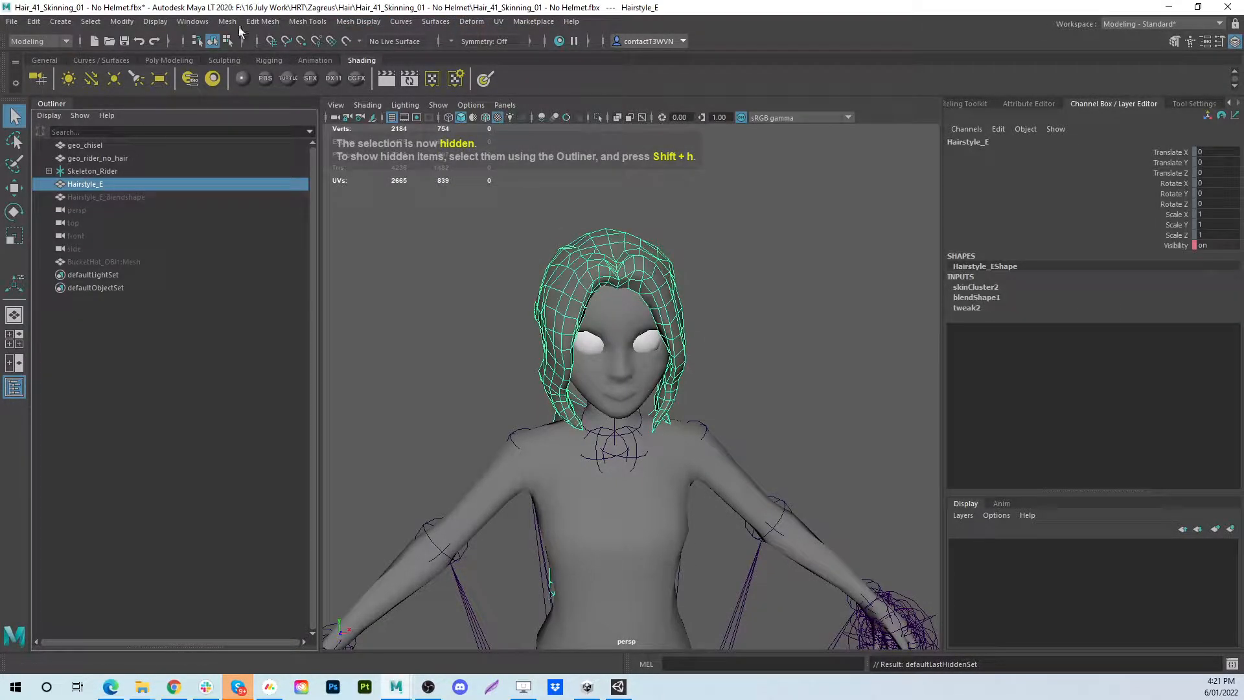
click(192, 21)
mouse_move(230, 119)
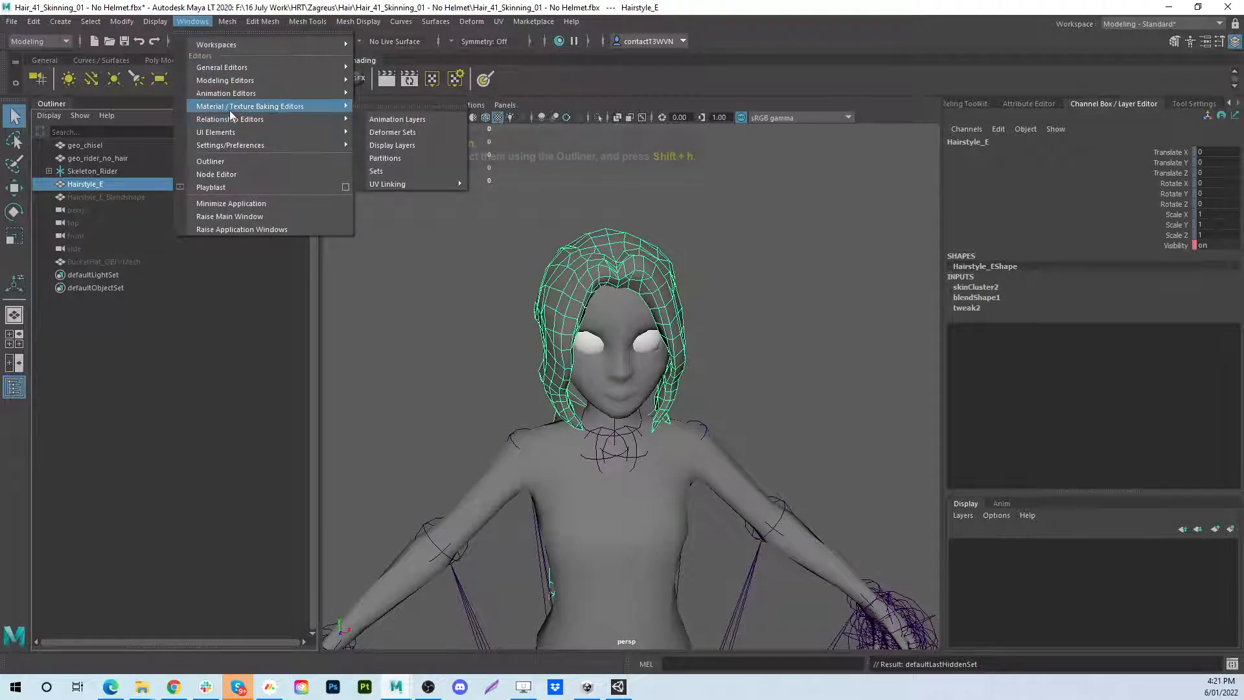
mouse_move(234, 93)
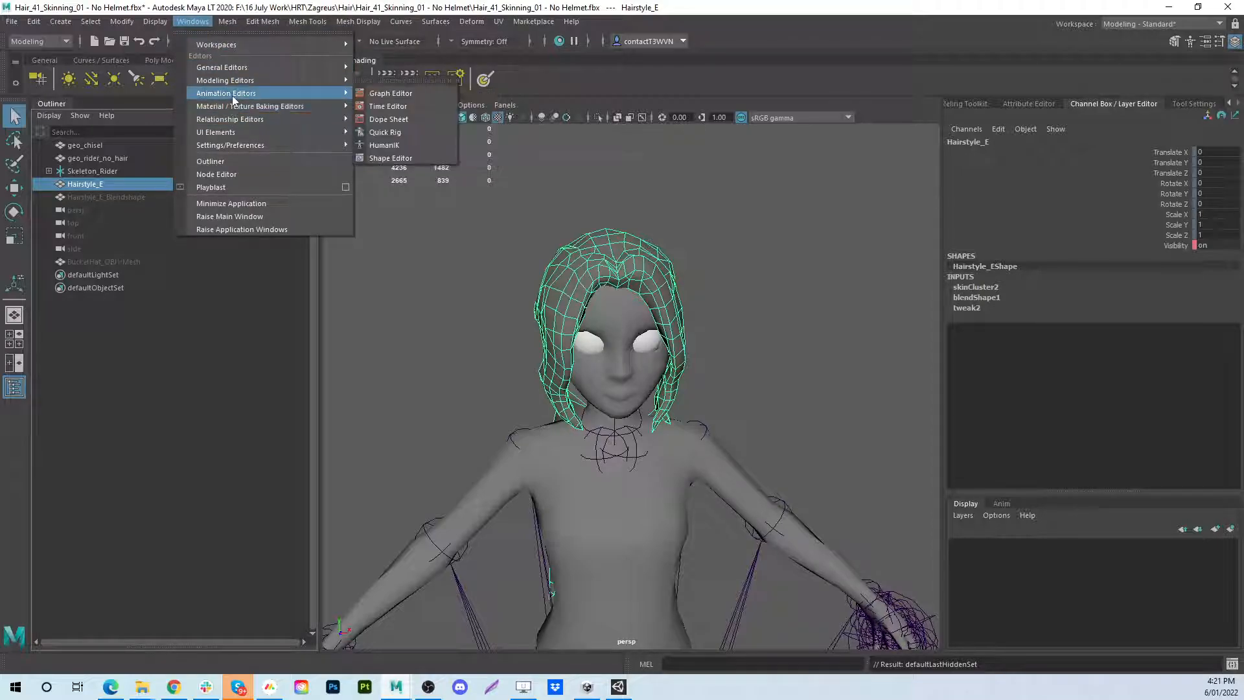
click(390, 158)
drag(290, 236, 174, 310)
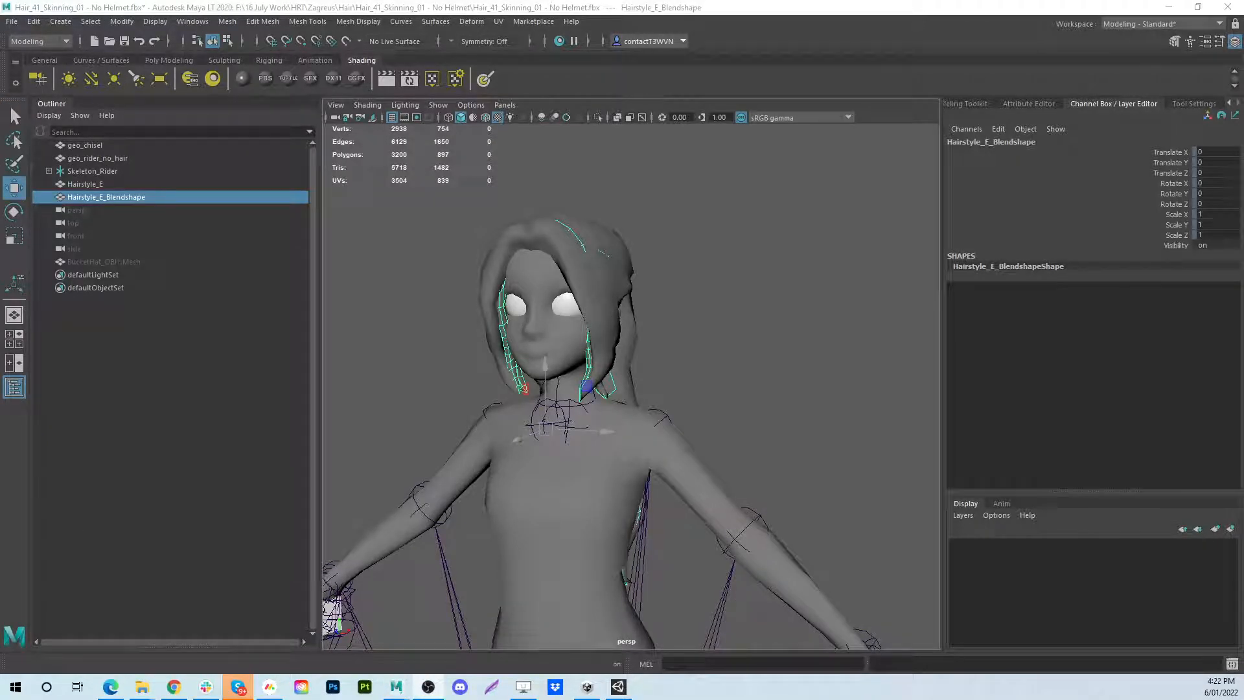
alt+drag(437, 449, 519, 352)
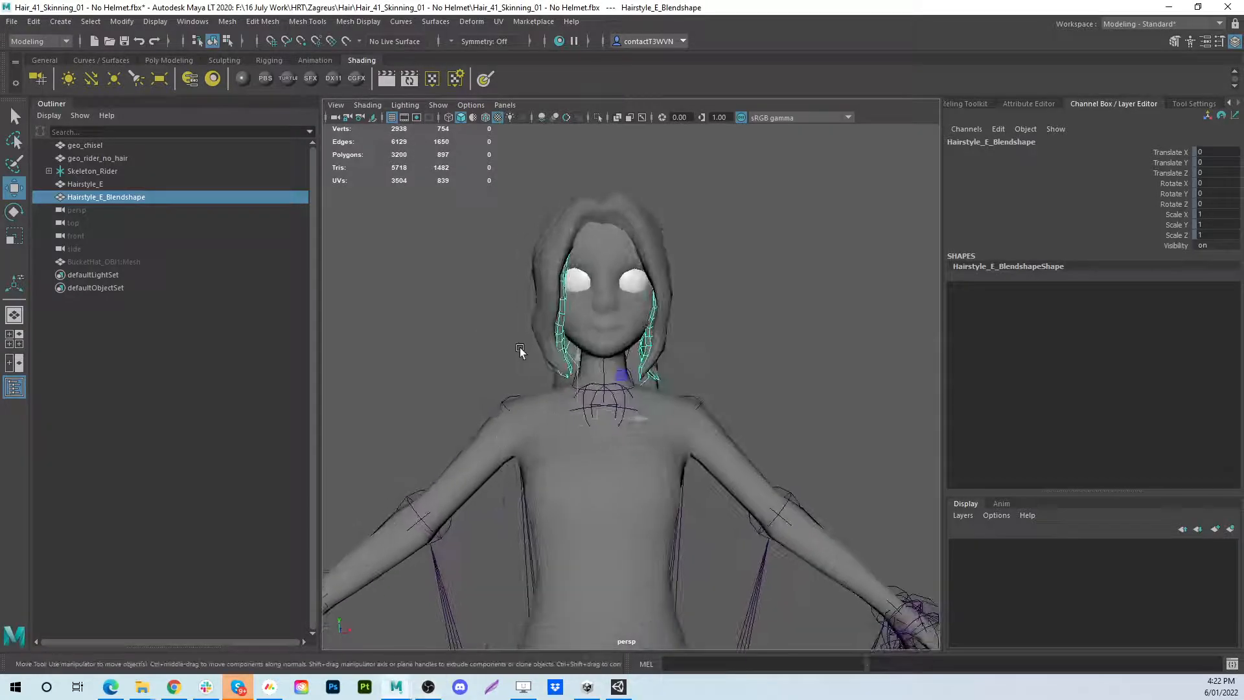
alt+drag(425, 368, 621, 349)
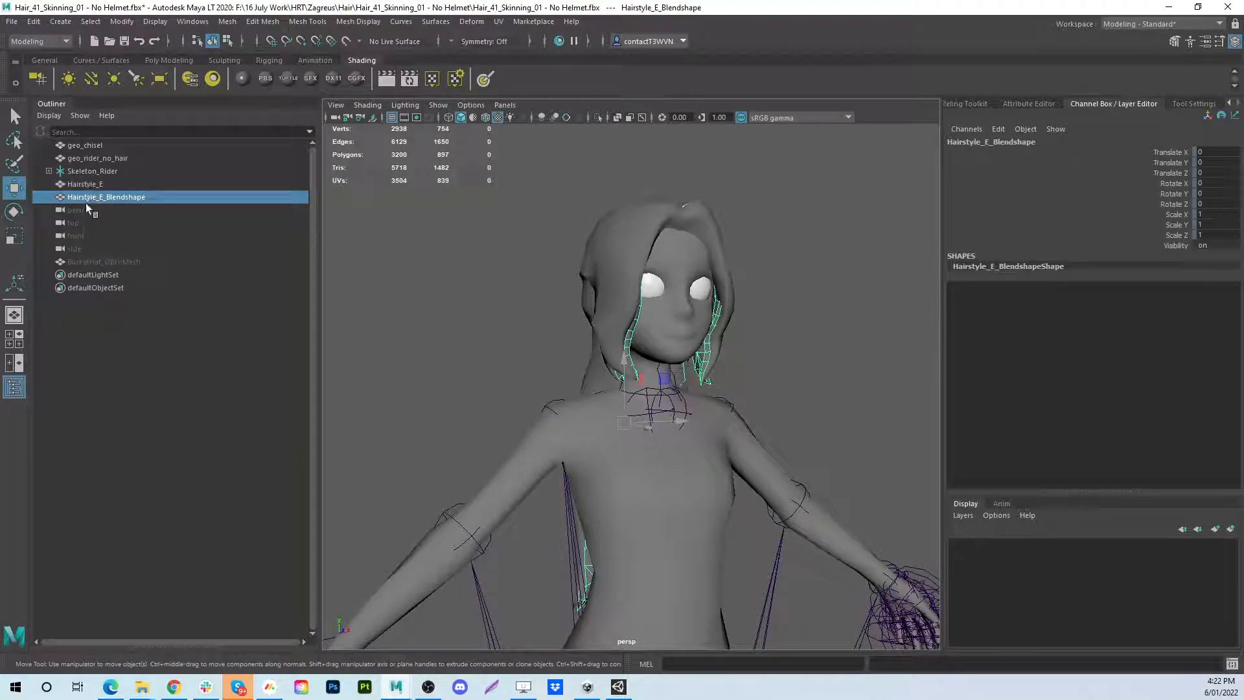
alt+drag(771, 346, 730, 416)
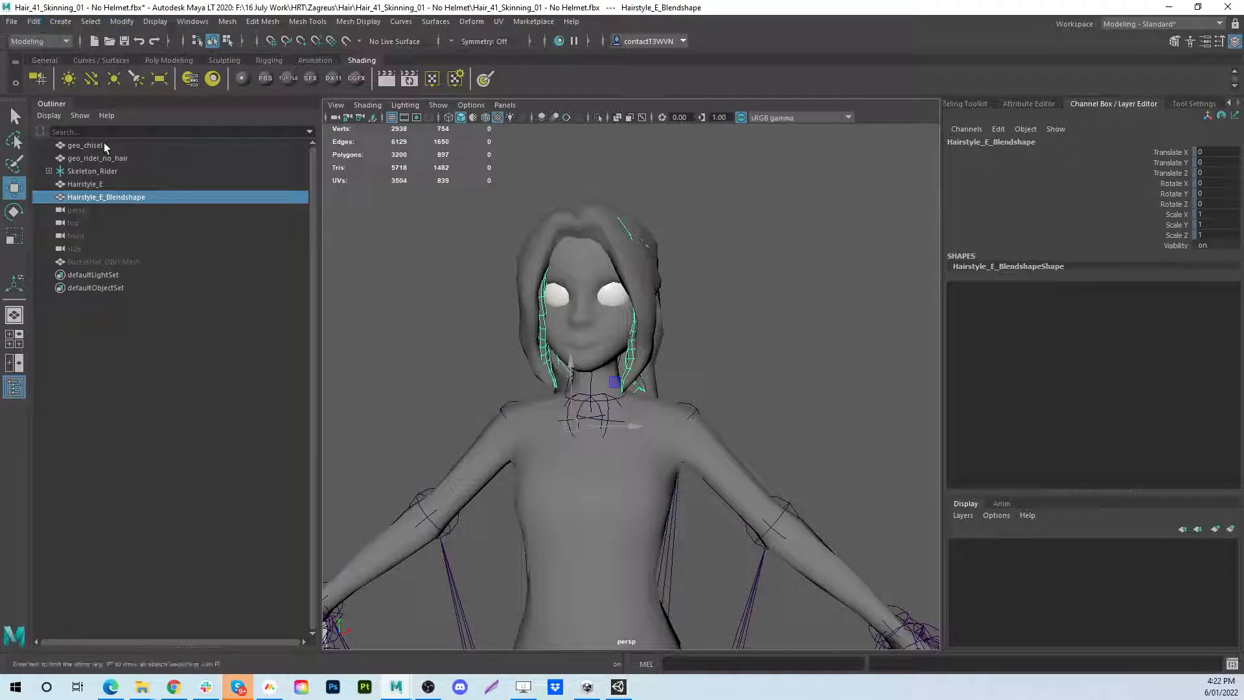
click(33, 22)
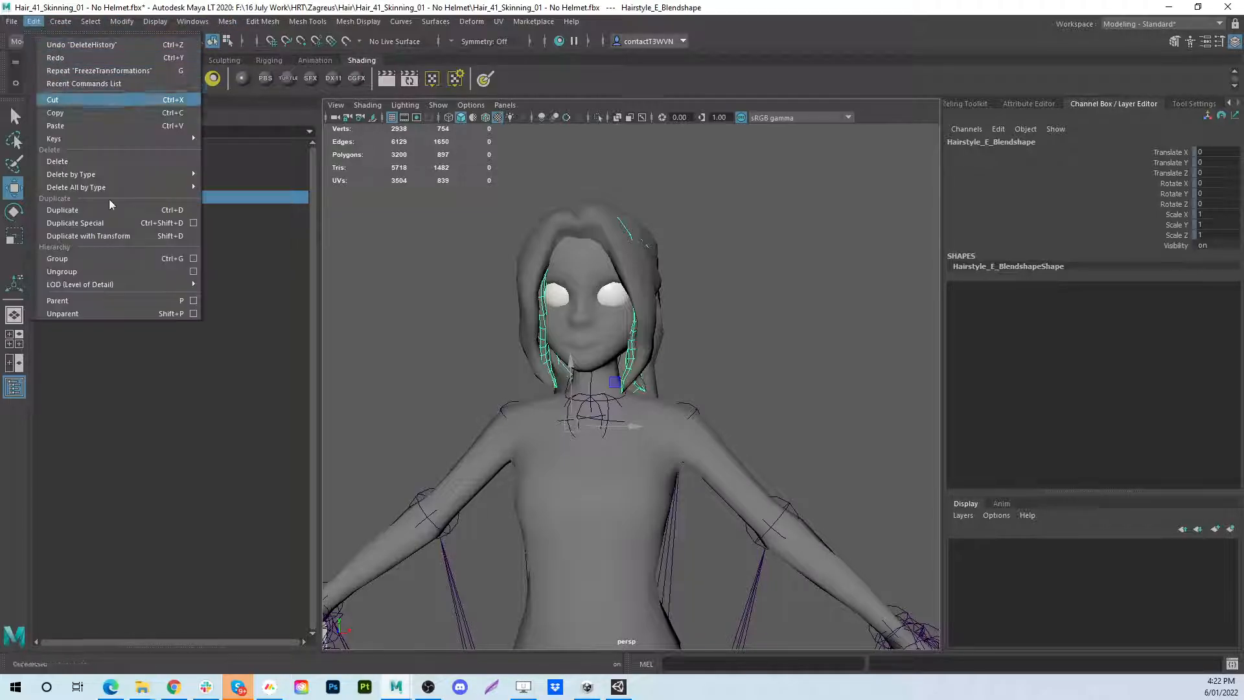
mouse_move(96, 186)
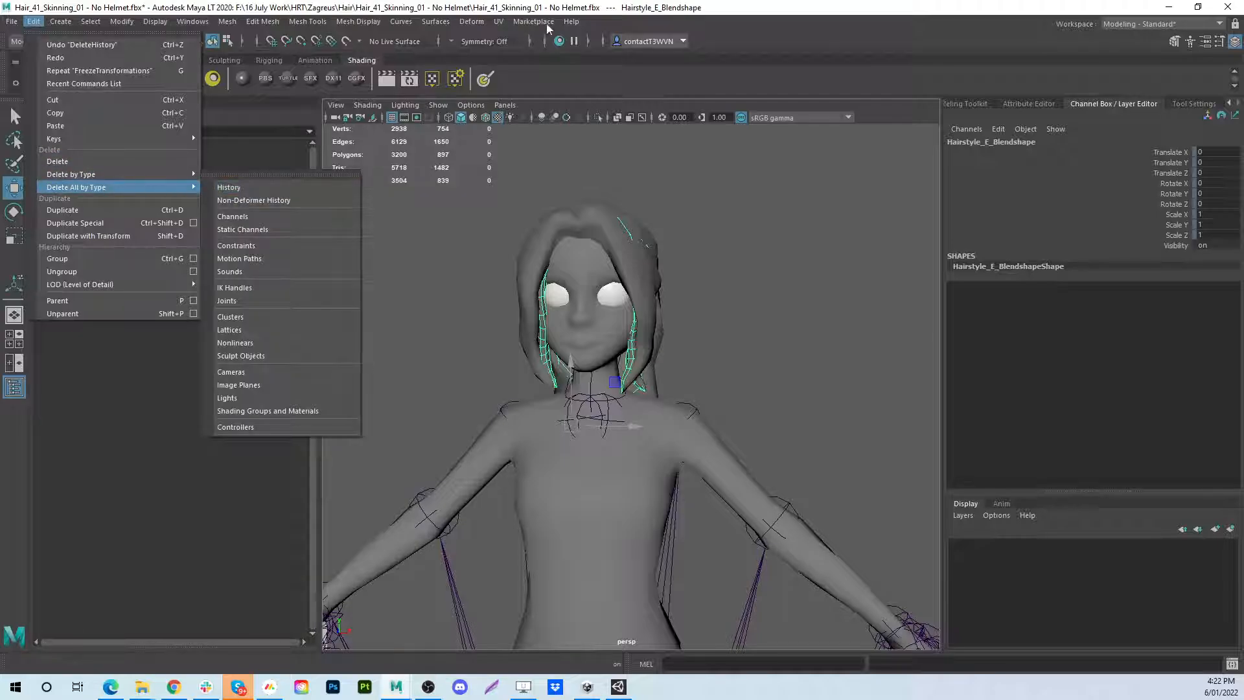
click(571, 12)
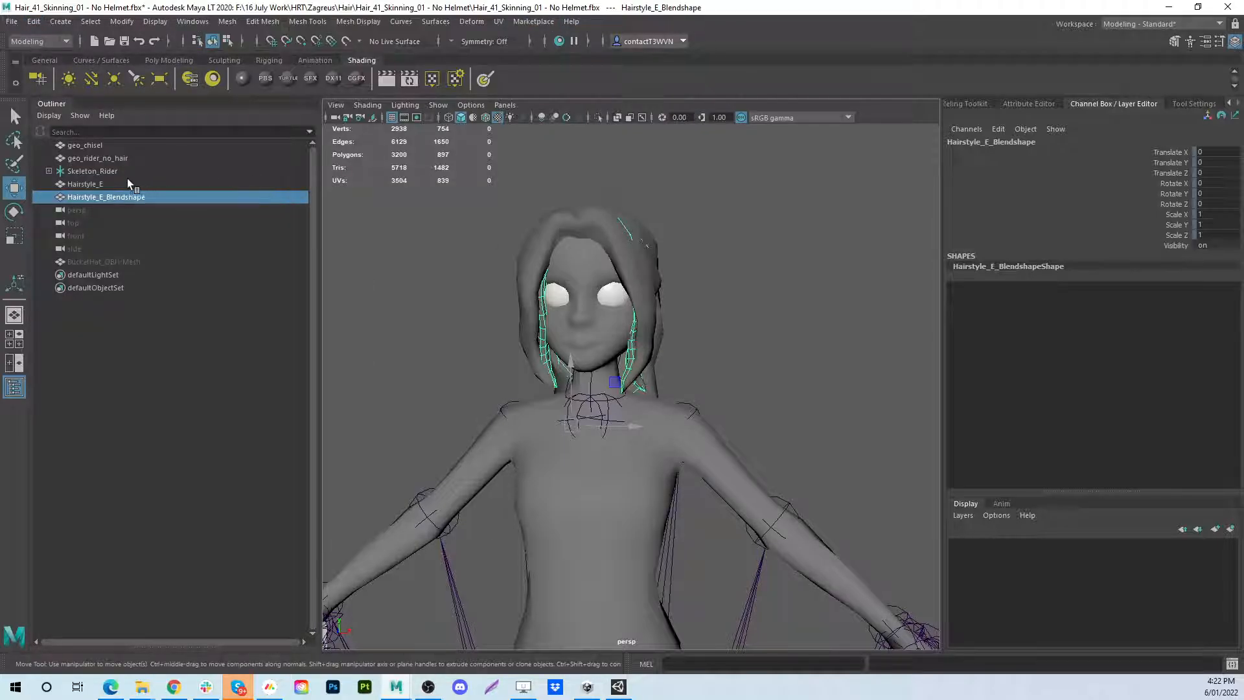
Select the Skeleton_Rider hierarchy through geo_phone together with Hairstyle_E_Blendshape, switch to the Rigging workspace, and bind the skin
middle_drag(101, 182, 49, 172)
click(71, 172)
click(49, 172)
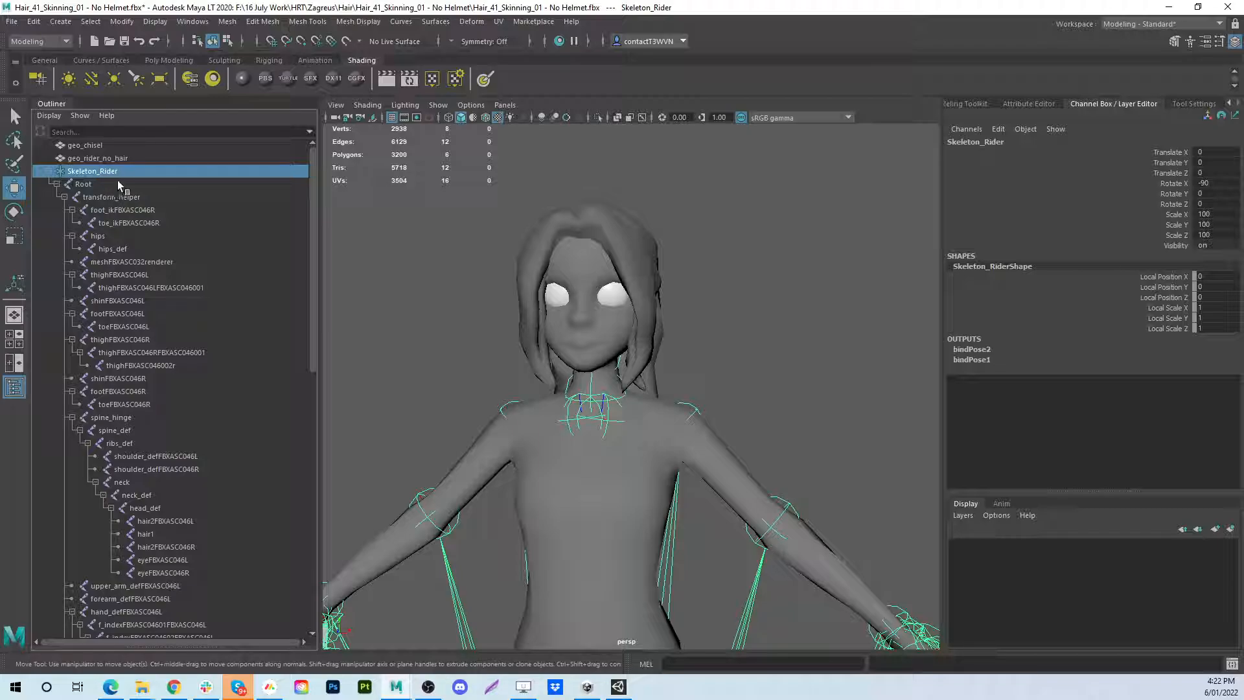
scroll(118, 180, down, 15)
shift+click(126, 508)
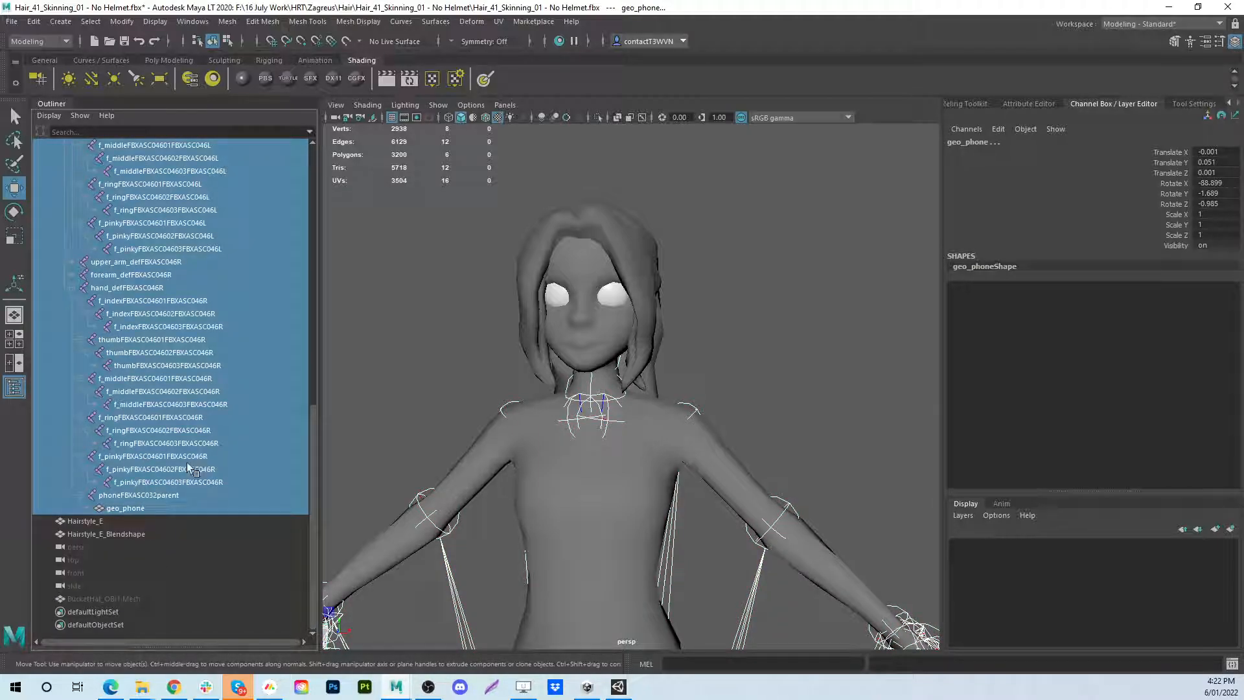
click(117, 534)
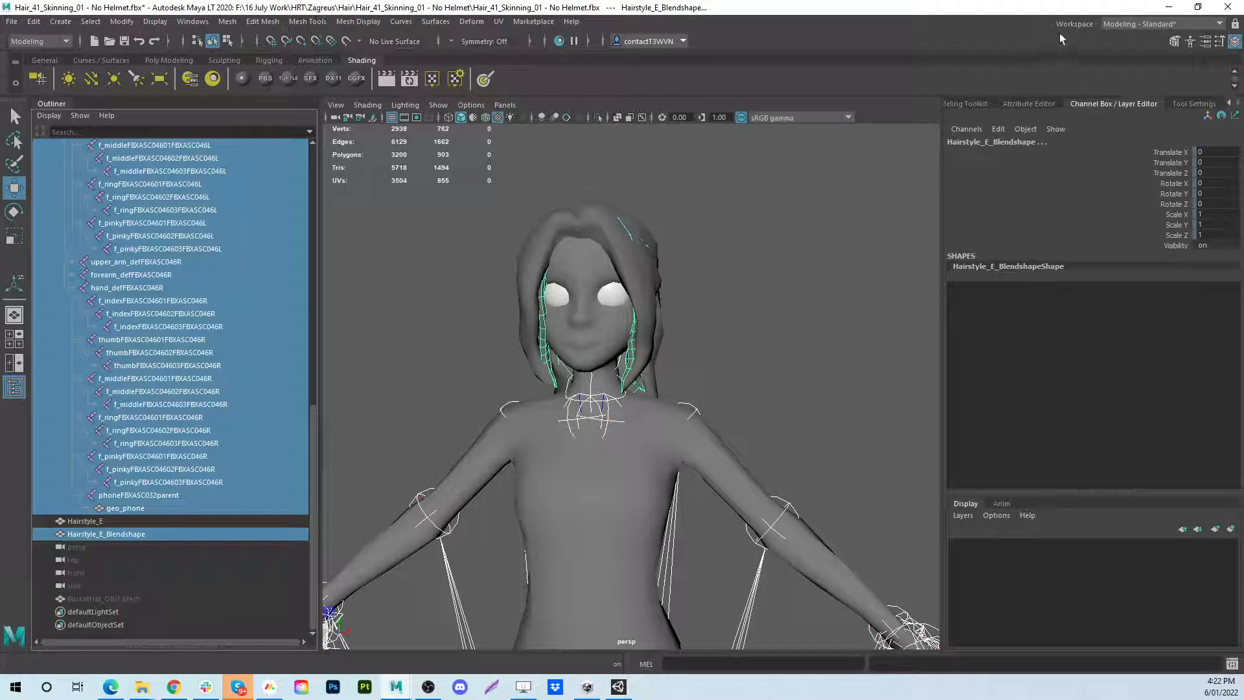
click(1113, 25)
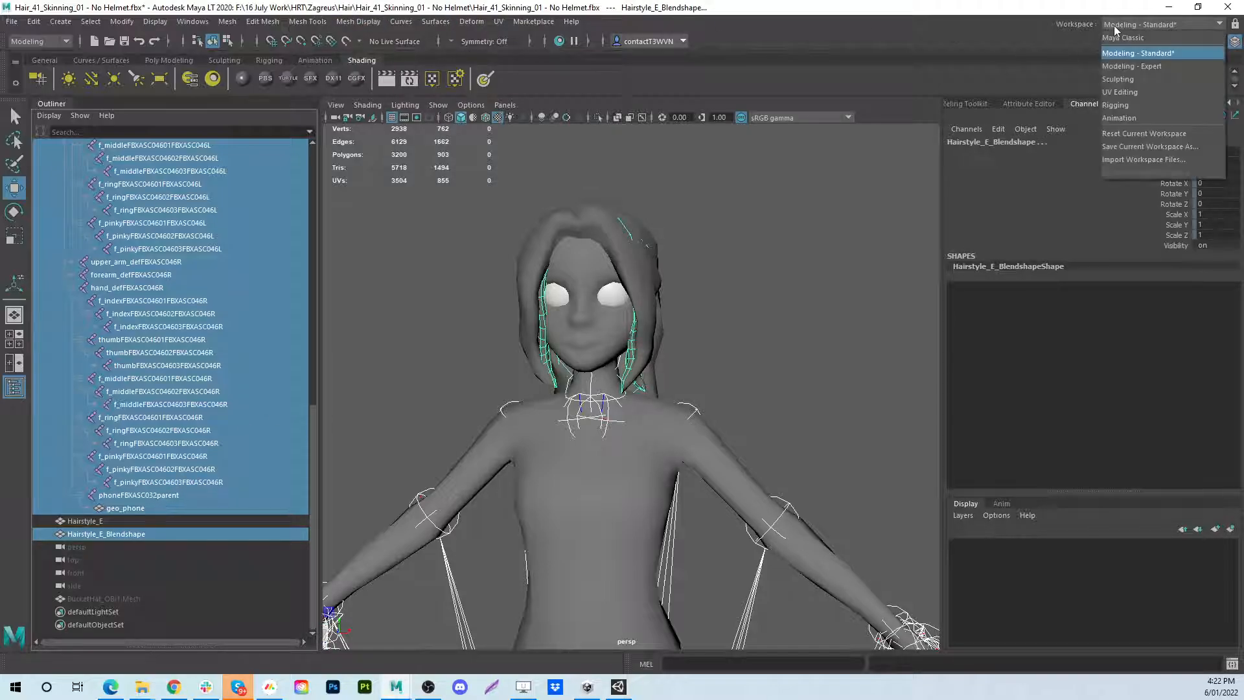
click(1126, 105)
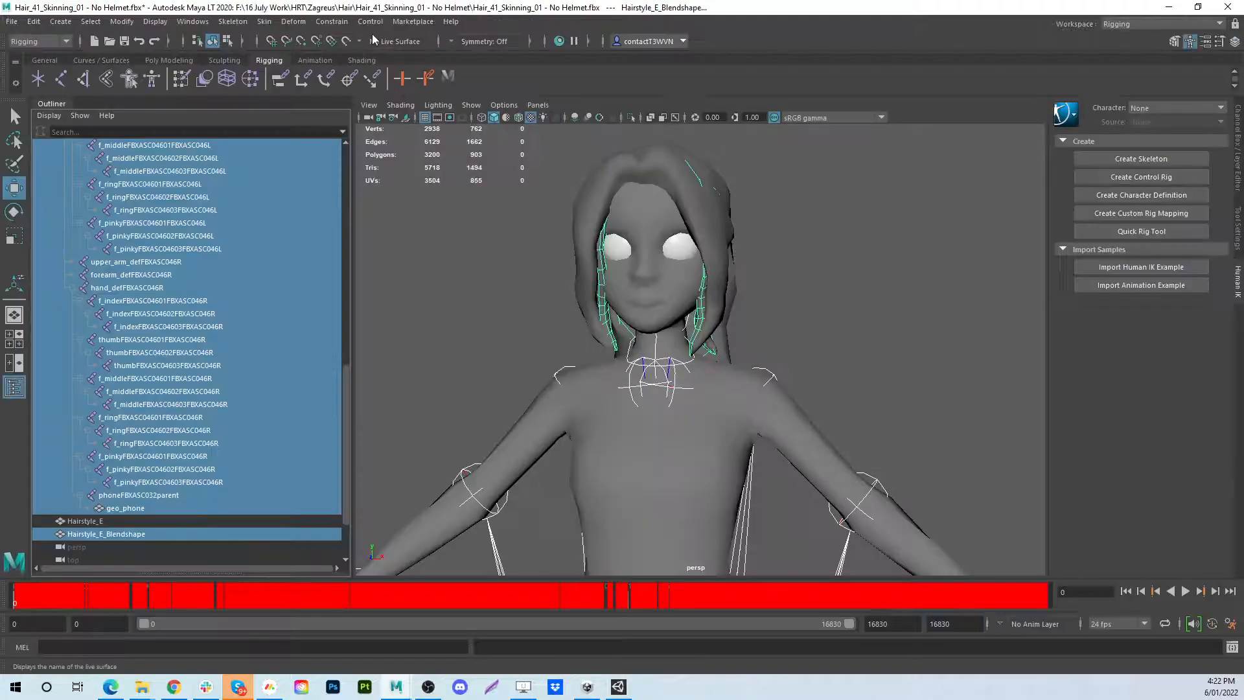
click(264, 22)
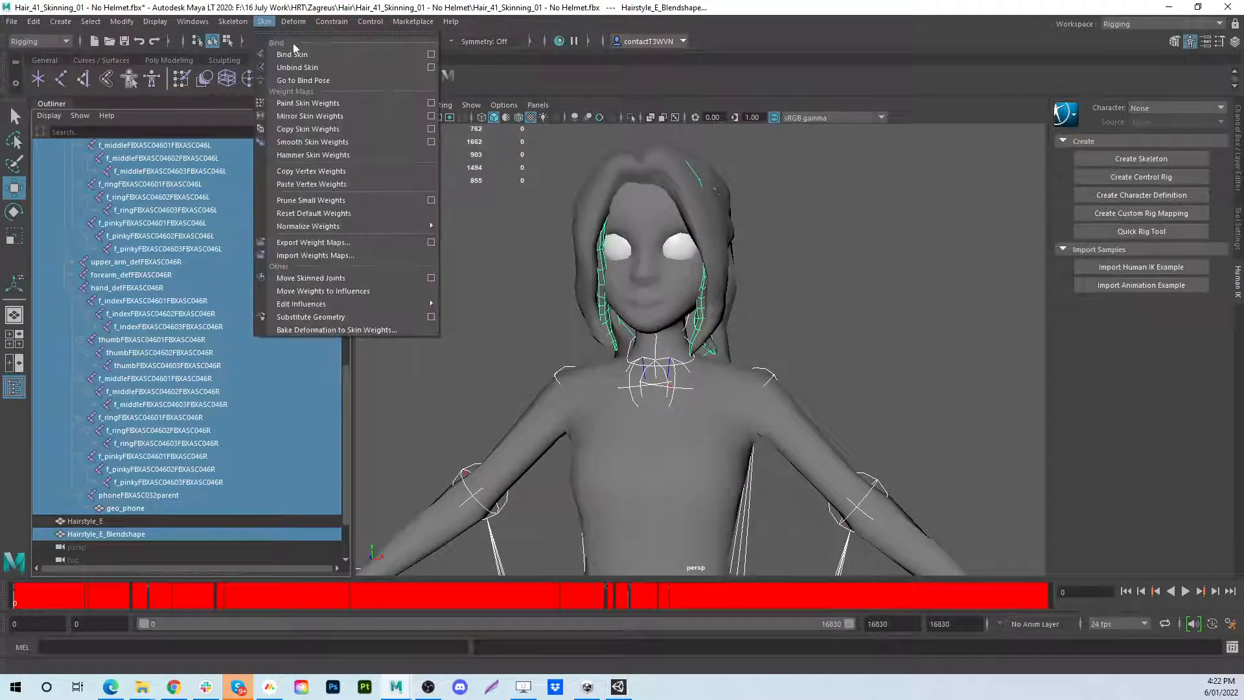
click(293, 53)
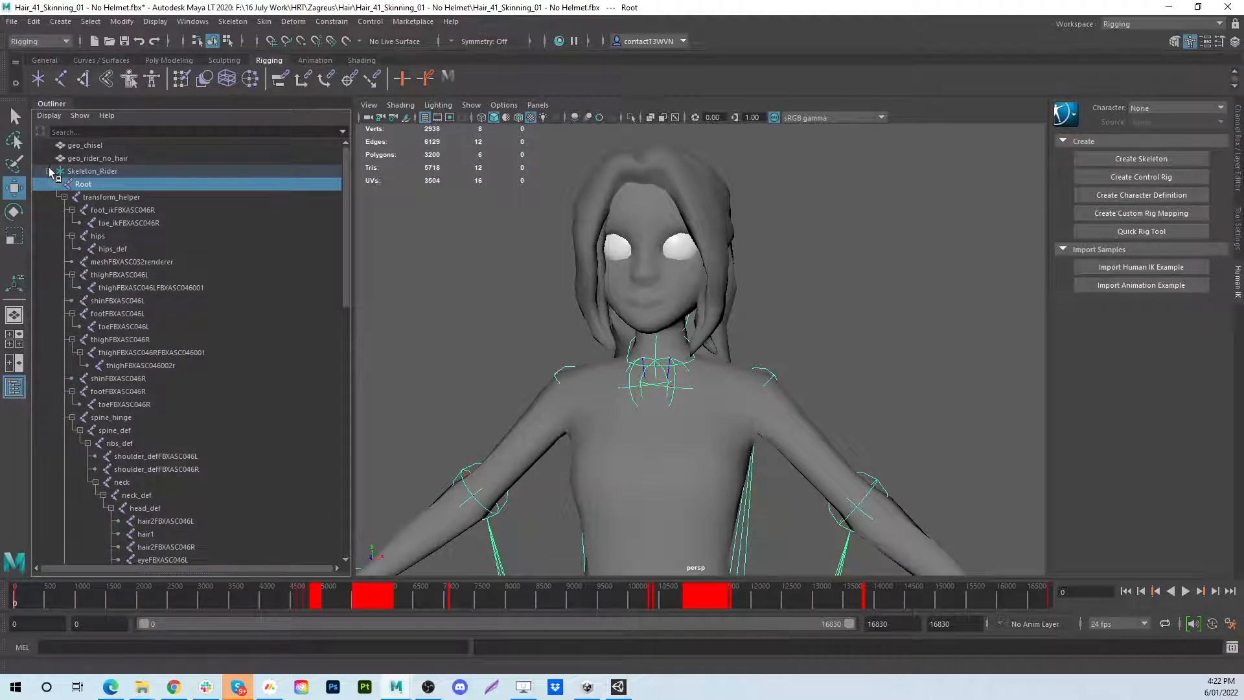
Collapse the Skeleton_Rider hierarchy and copy the skin weights from Hairstyle_E to Hairstyle_E_Blendshape
click(49, 171)
click(98, 186)
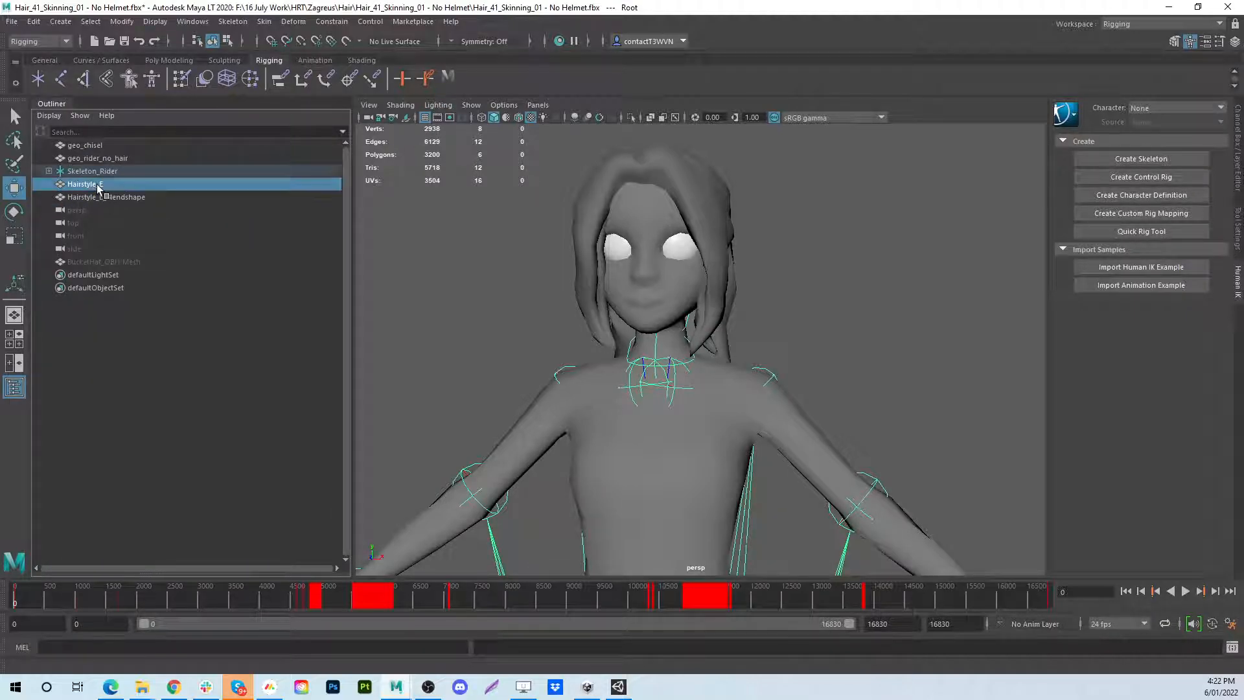
shift+click(120, 198)
click(265, 21)
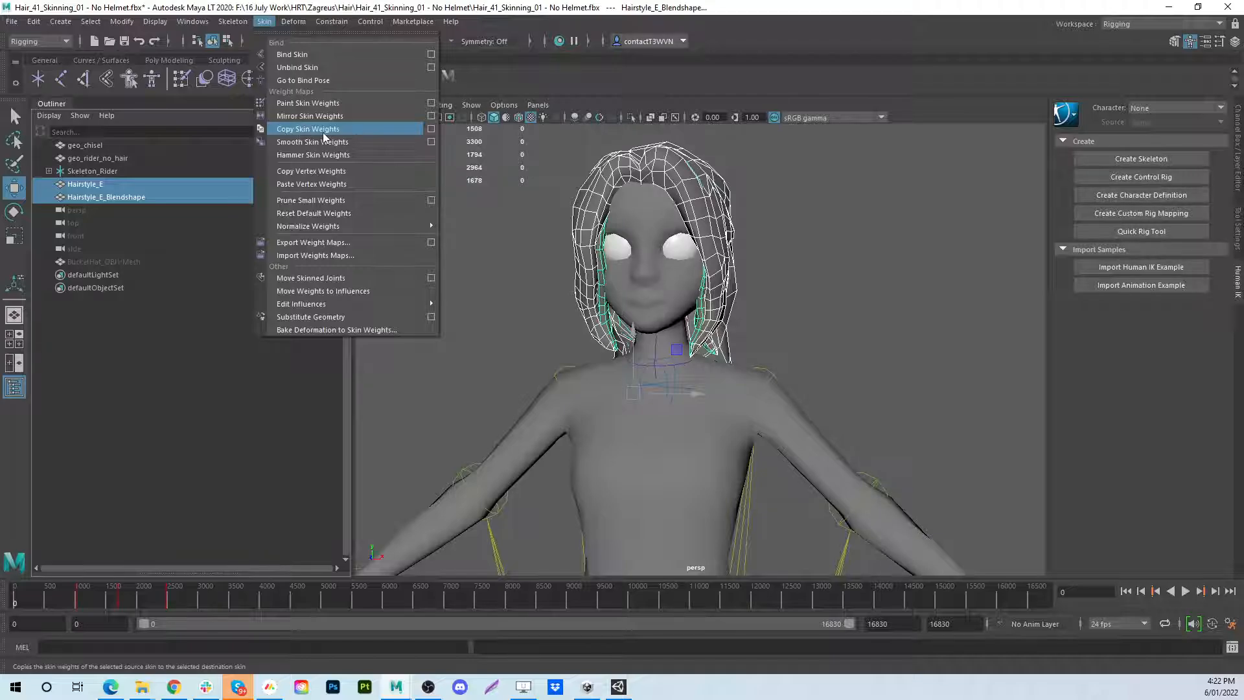
click(323, 134)
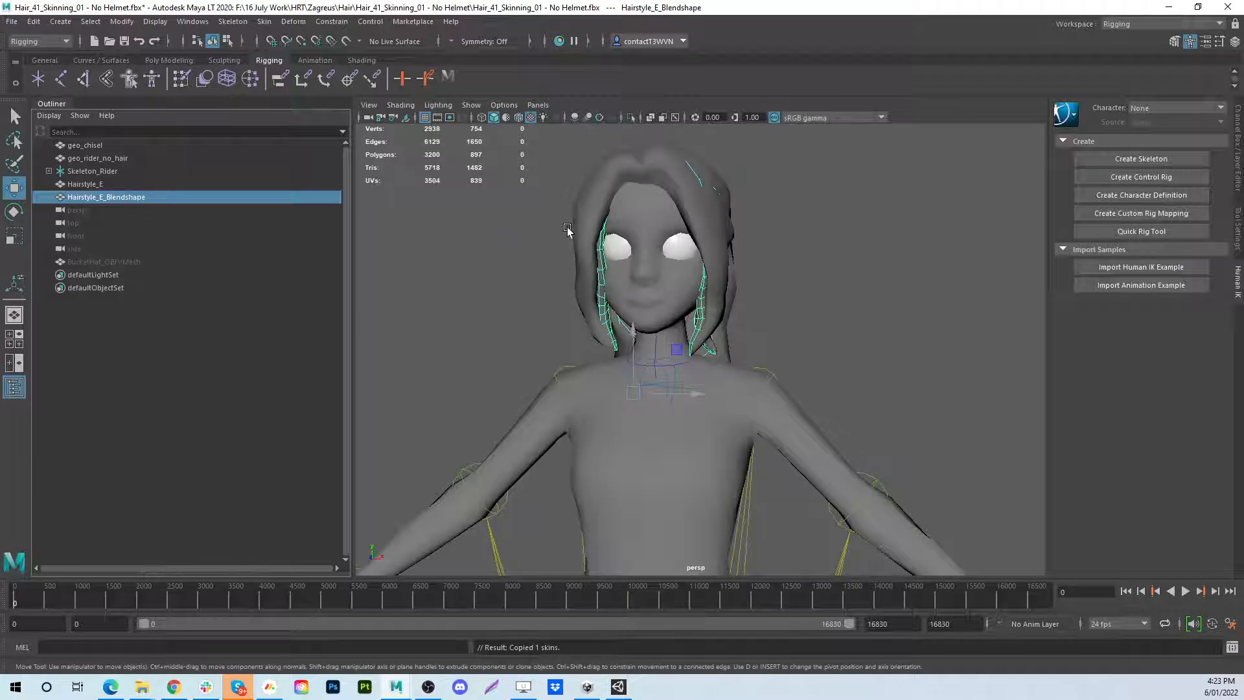
Create a Blend Shape on Hairstyle_E with the skinned Hairstyle_E_Blendshape as target, and hide the target mesh
alt+drag(567, 230, 577, 264)
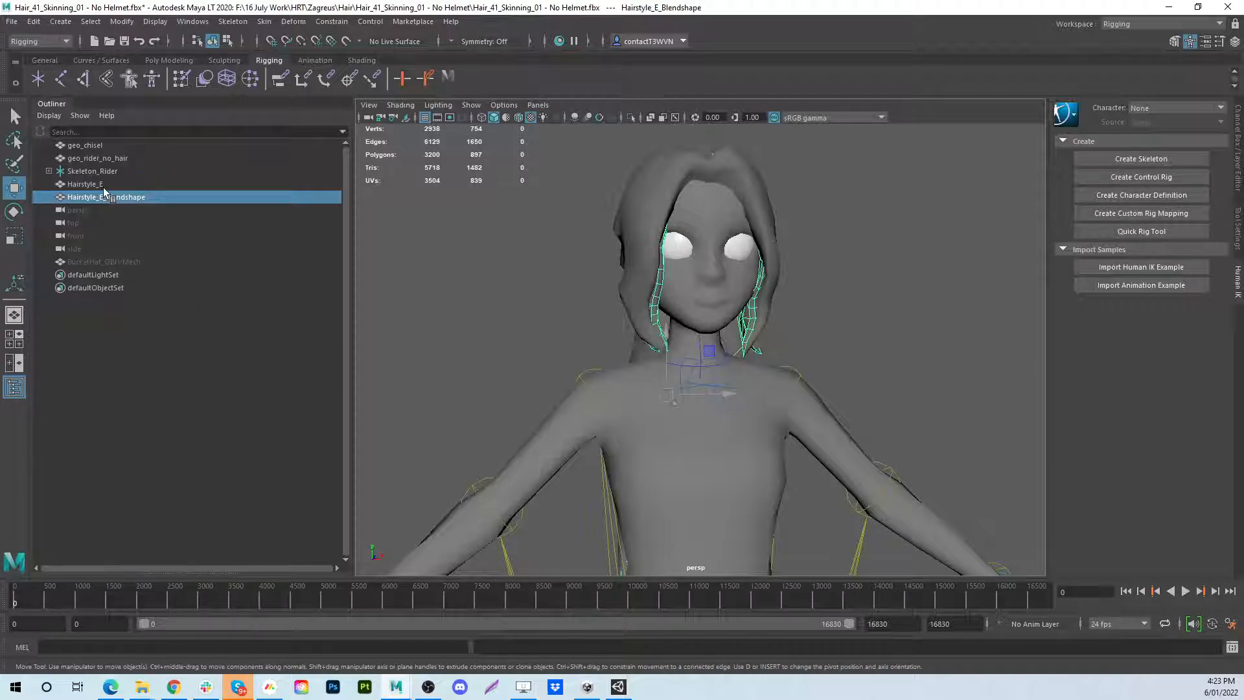
ctrl+click(84, 184)
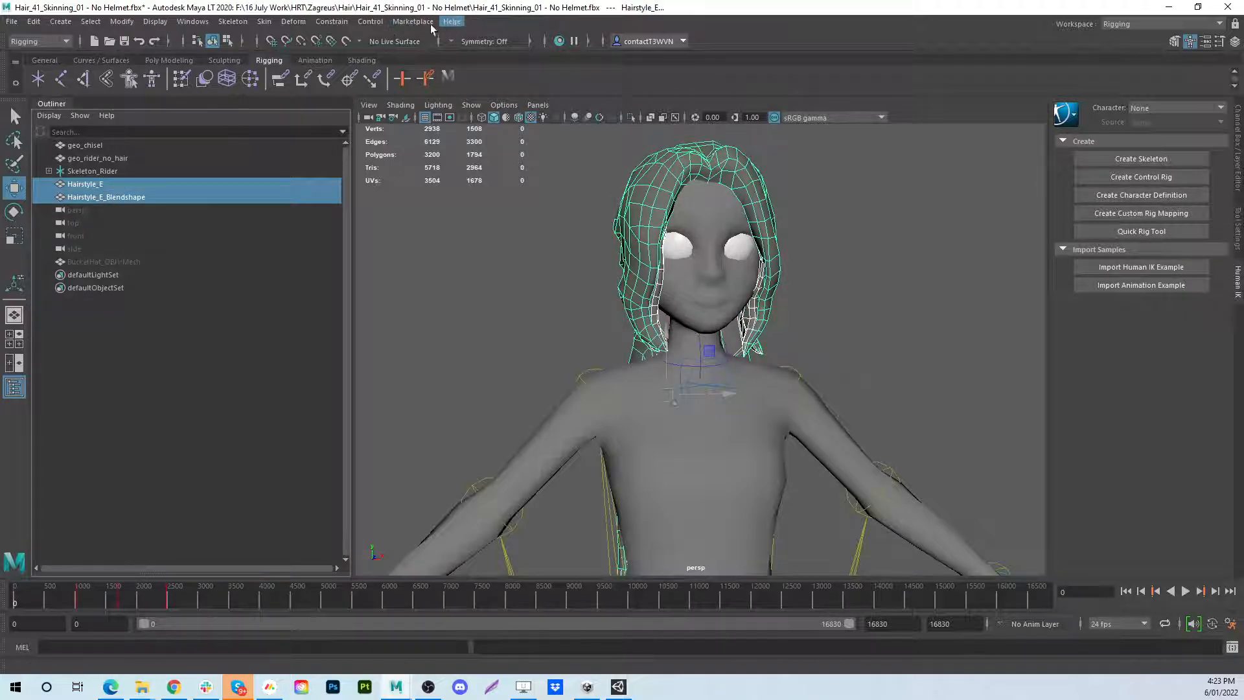
click(298, 22)
click(317, 53)
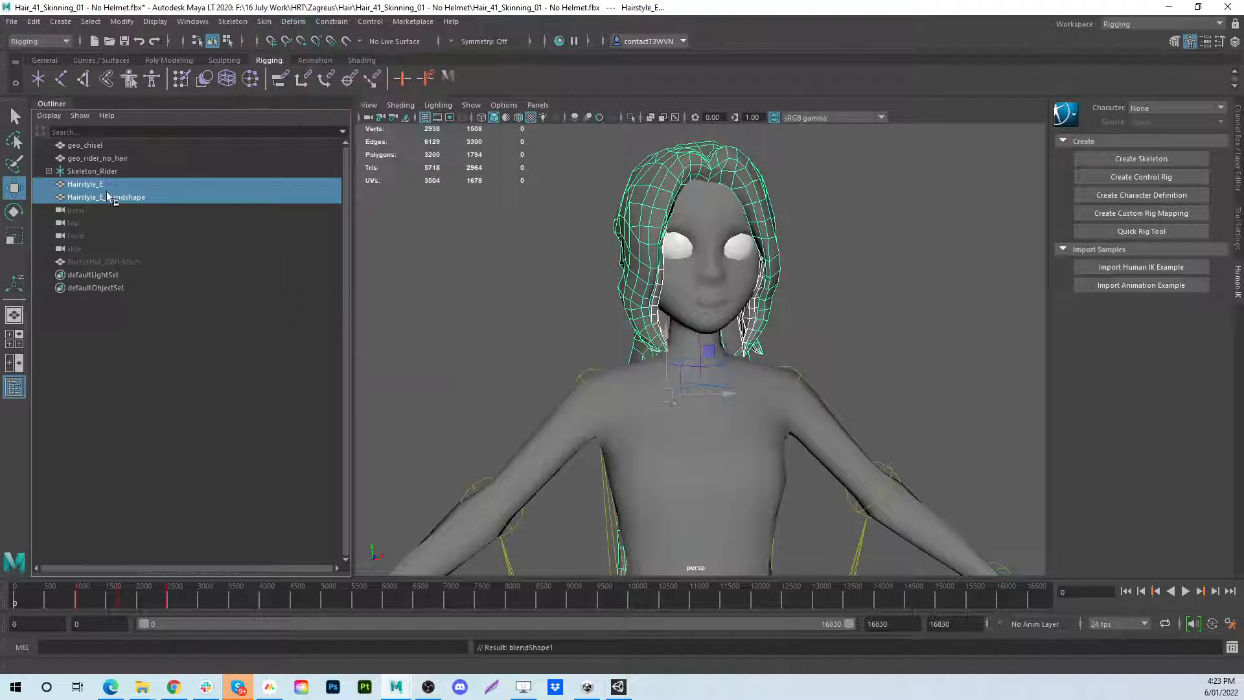
click(100, 198)
key(ctrl+h)
Open the Shape Editor for Hairstyle_E and try out the weight of the Hairstyle_E_Blendshape target
click(88, 184)
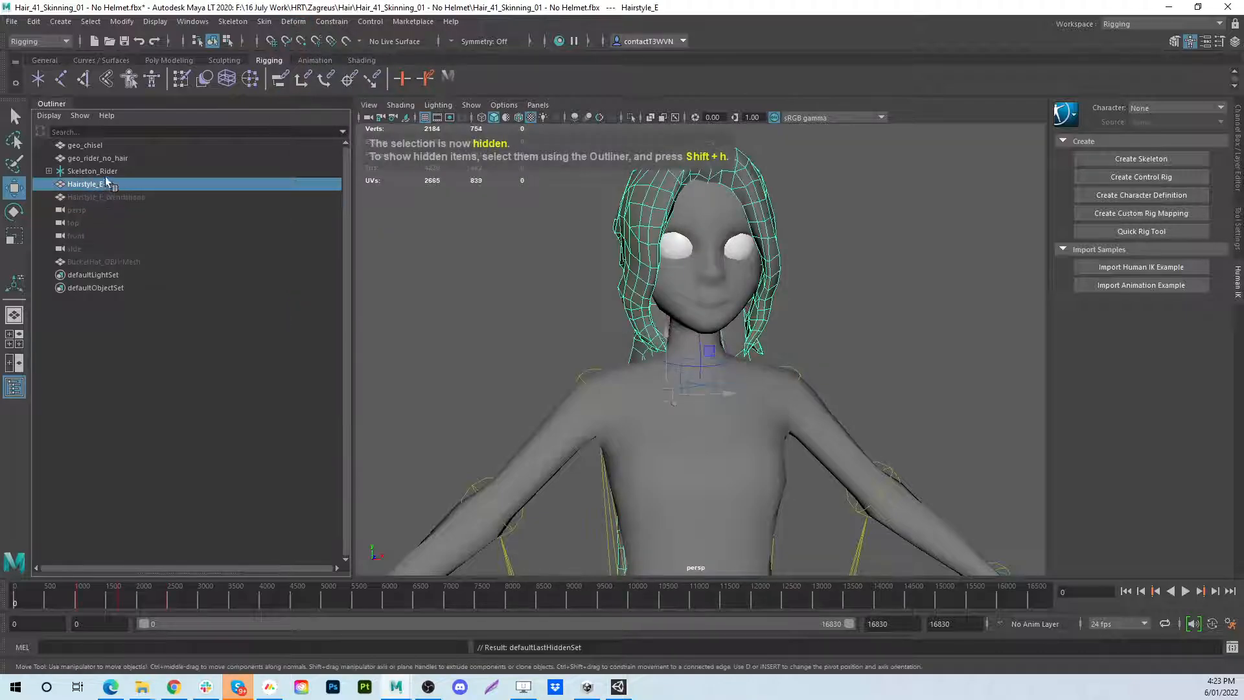
click(192, 22)
mouse_move(217, 95)
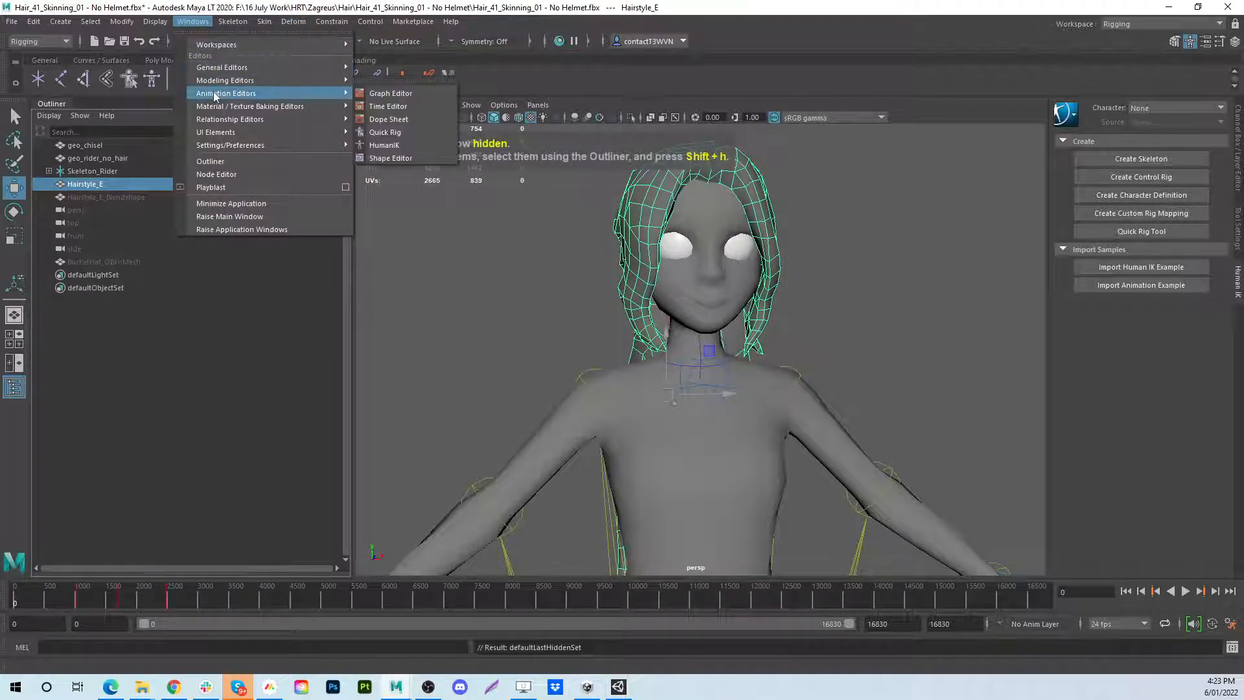
click(388, 159)
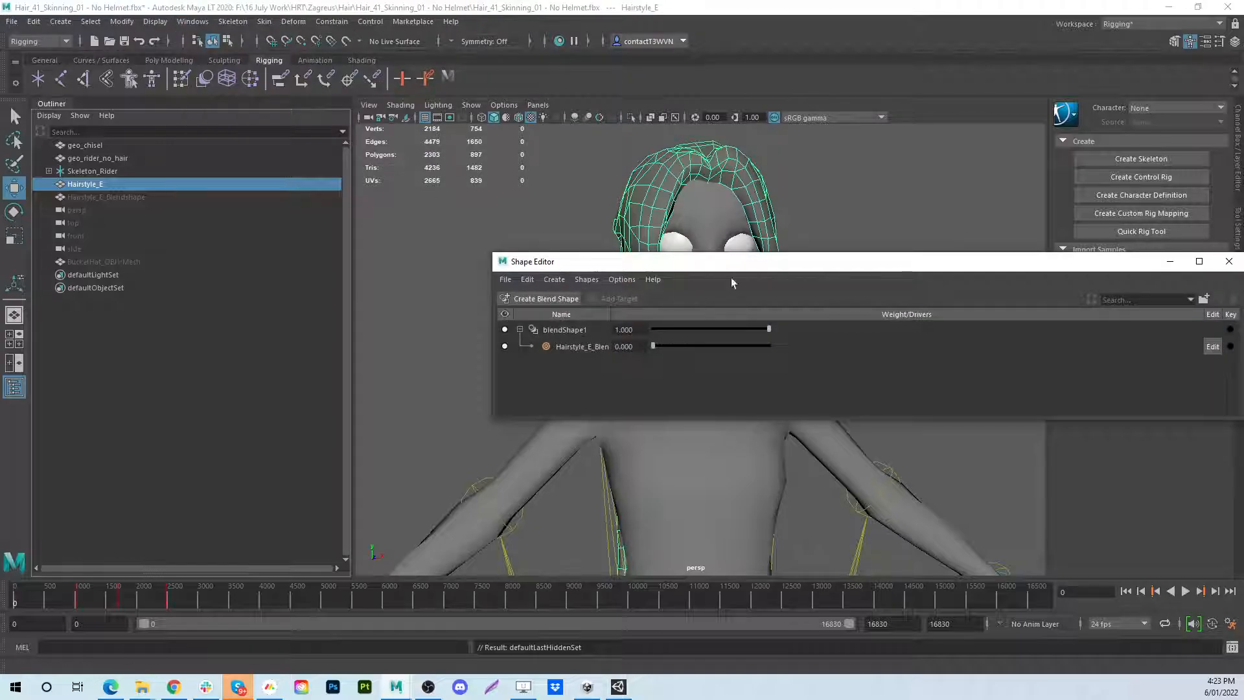
drag(722, 274, 509, 447)
drag(434, 529, 92, 615)
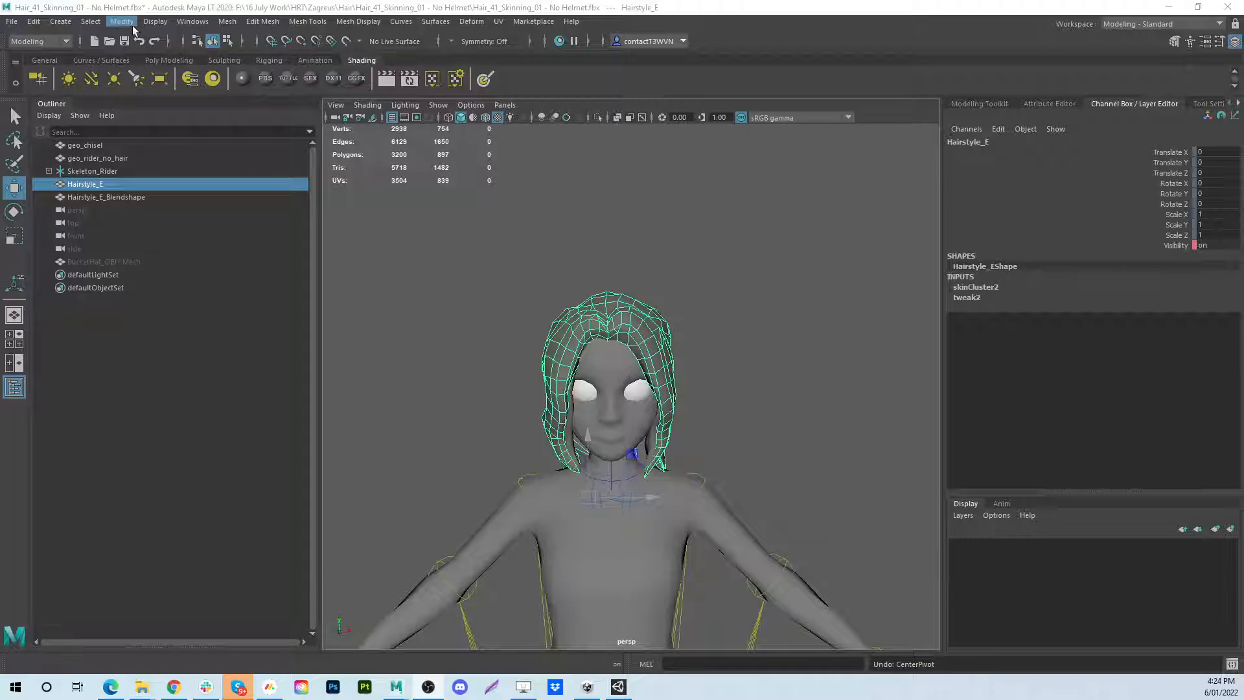
Center the pivots of Hairstyle_E and Hairstyle_E_Blendshape
click(122, 21)
click(171, 116)
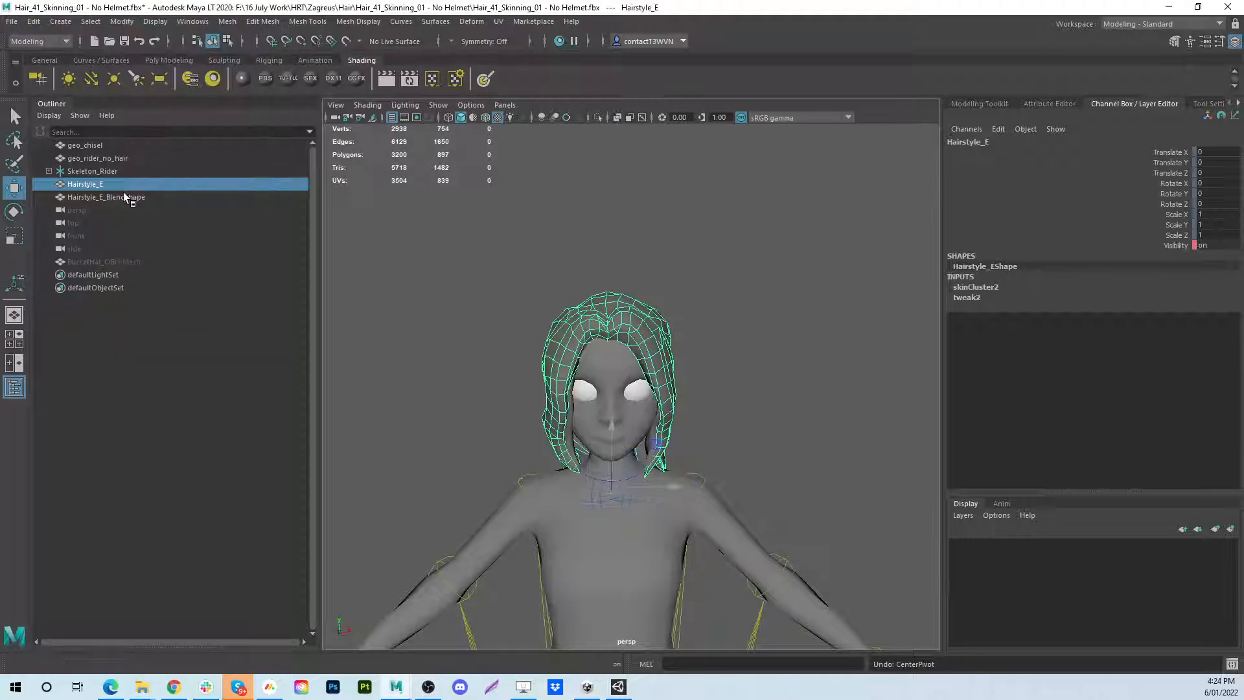
click(120, 195)
click(123, 21)
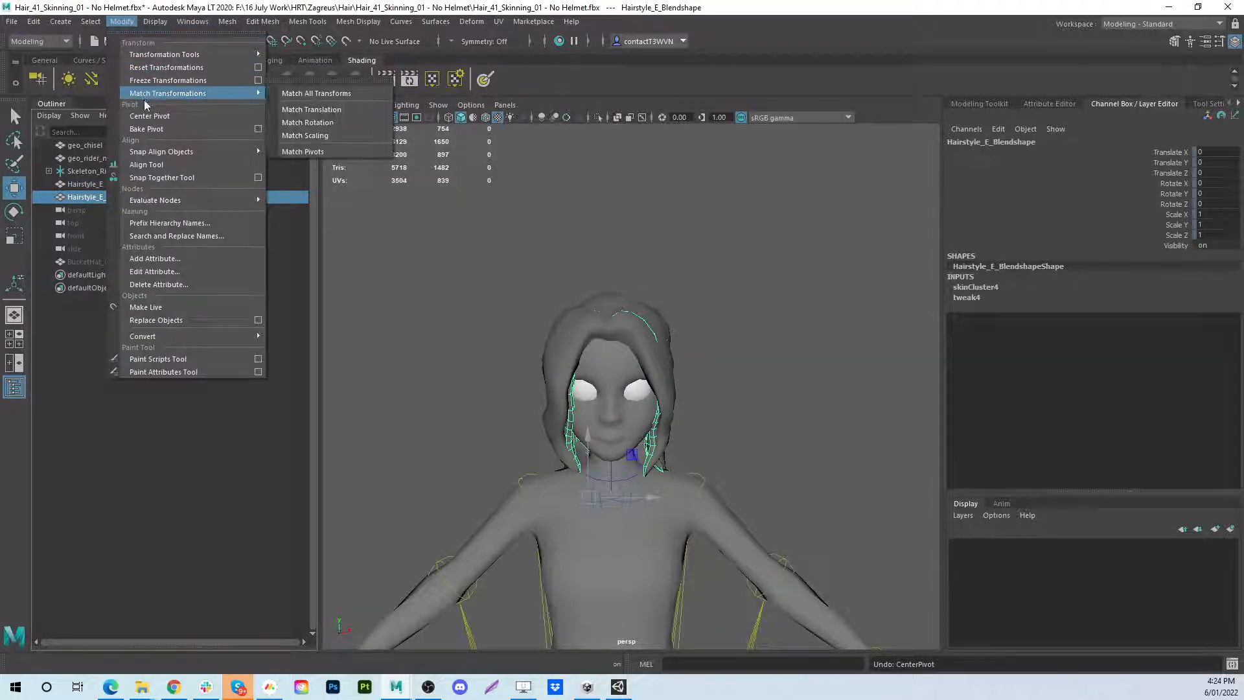
click(155, 116)
key(f)
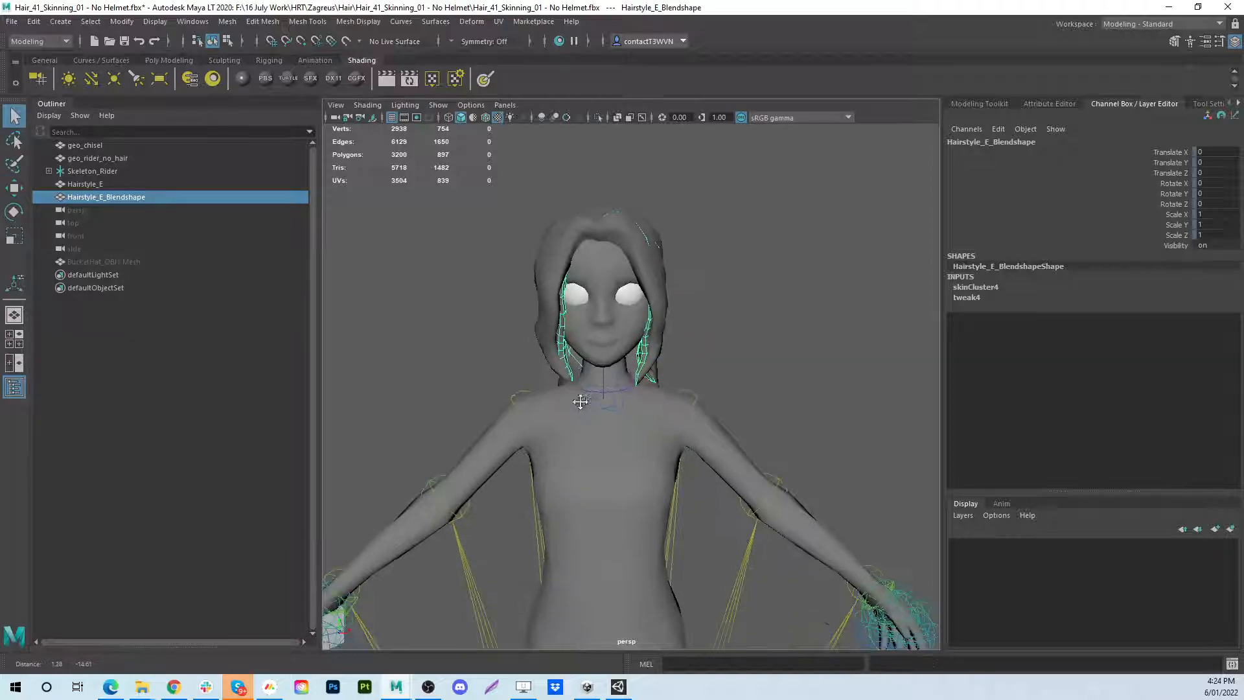
Switch to the Rigging workspace, set the timeline to frame 0, and try to send Hairstyle_E to its bind pose
click(1145, 26)
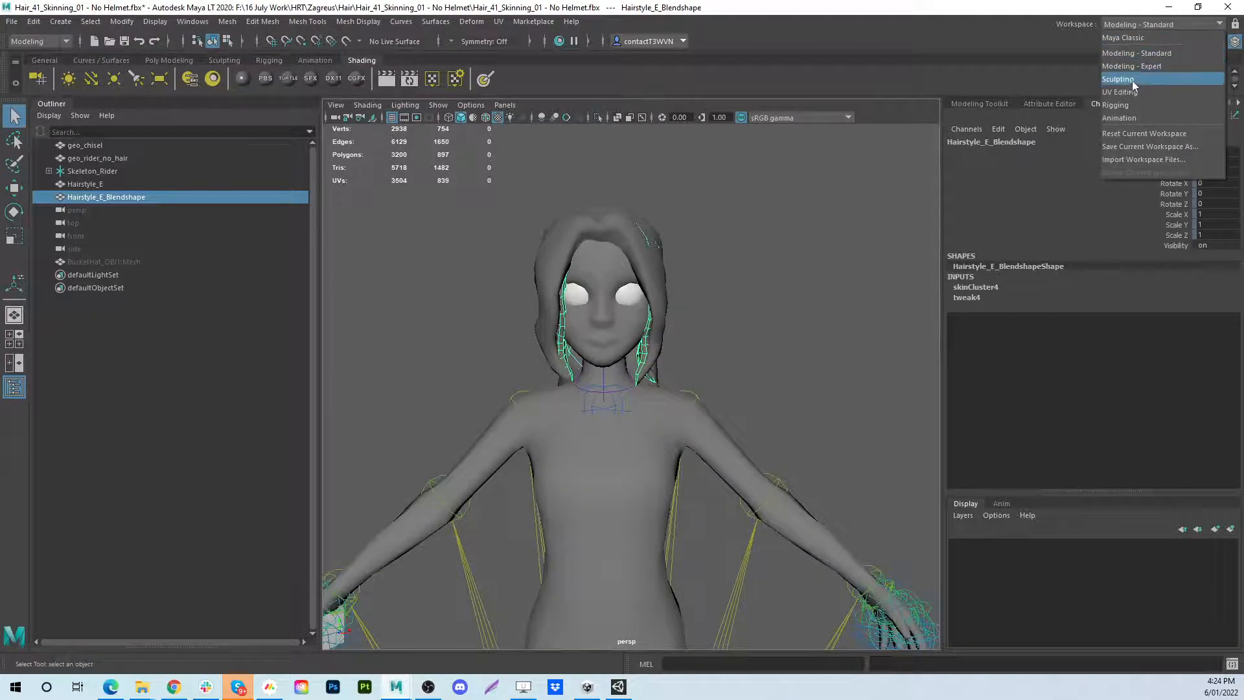
click(1126, 102)
mouse_move(64, 600)
mouse_down()
mouse_move(460, 609)
mouse_move(9, 614)
mouse_up()
click(588, 202)
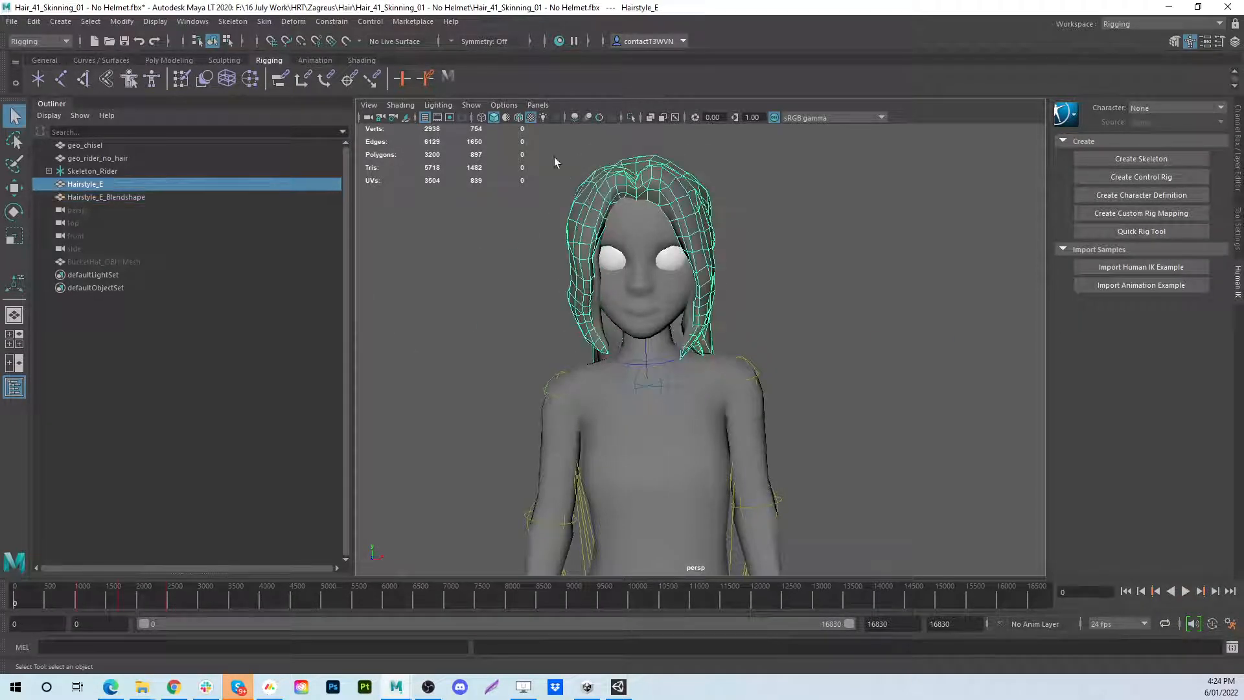
click(264, 21)
click(294, 80)
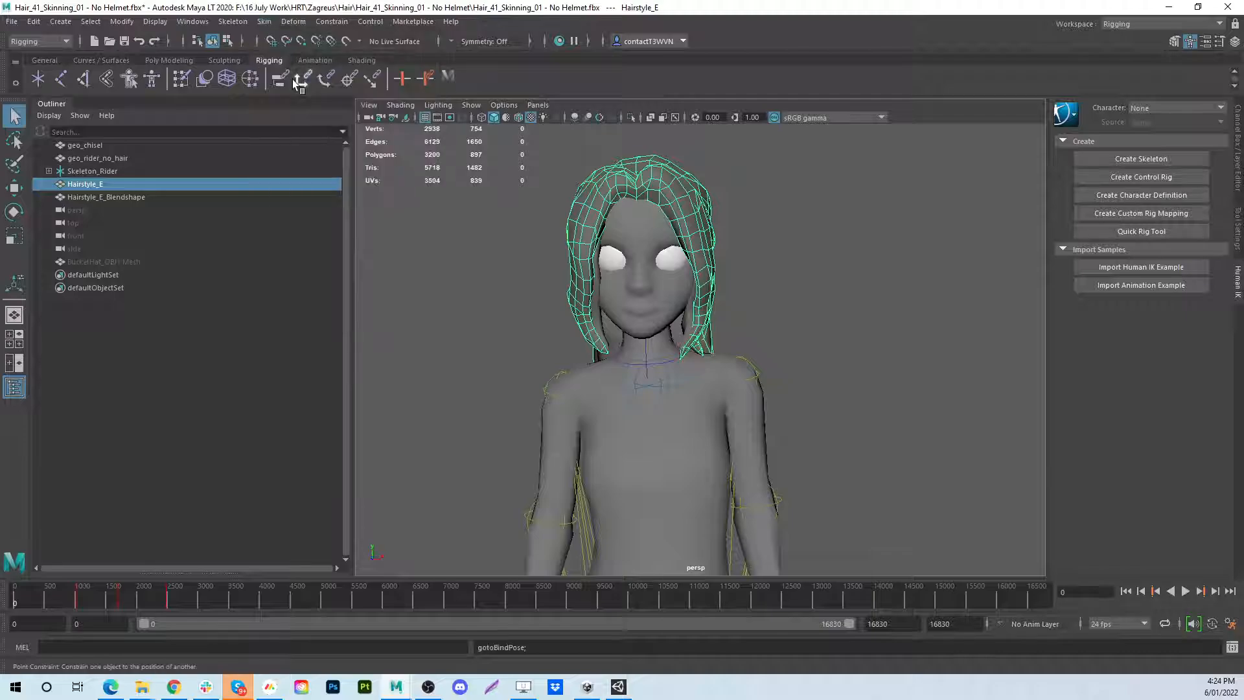
Select the rider body mesh geo_rider_no_hair and send it to its bind pose
scroll(514, 330, down, 3)
click(677, 397)
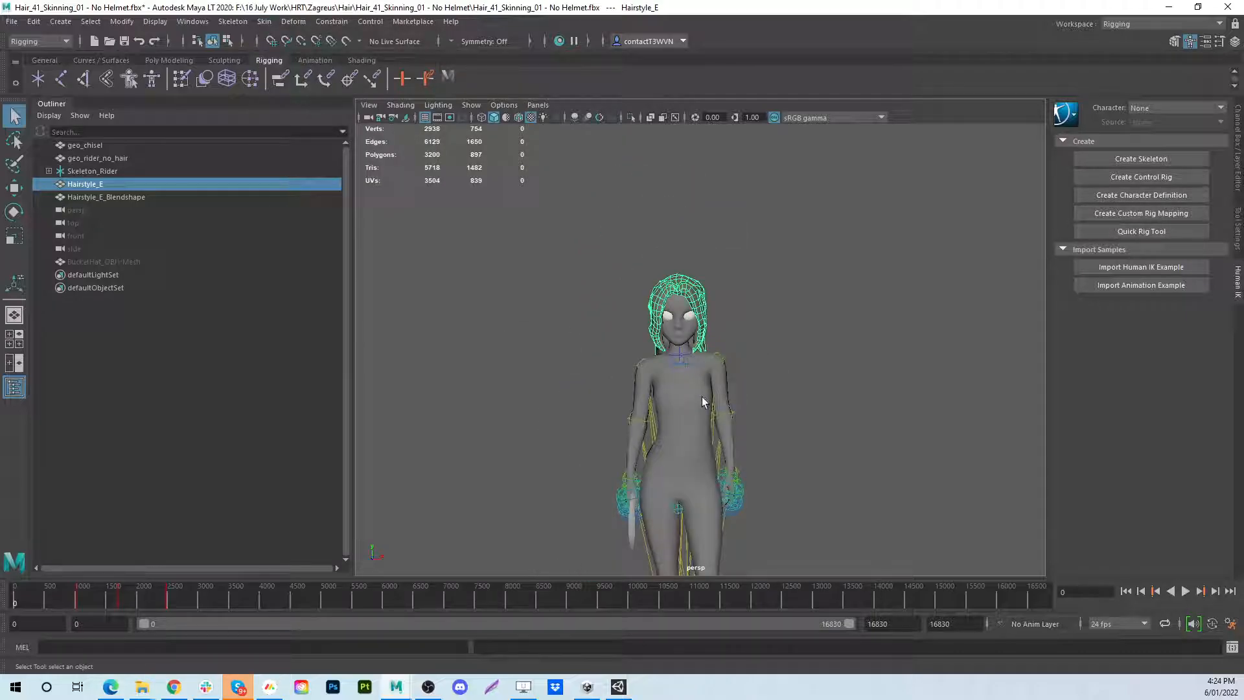
click(264, 21)
click(298, 79)
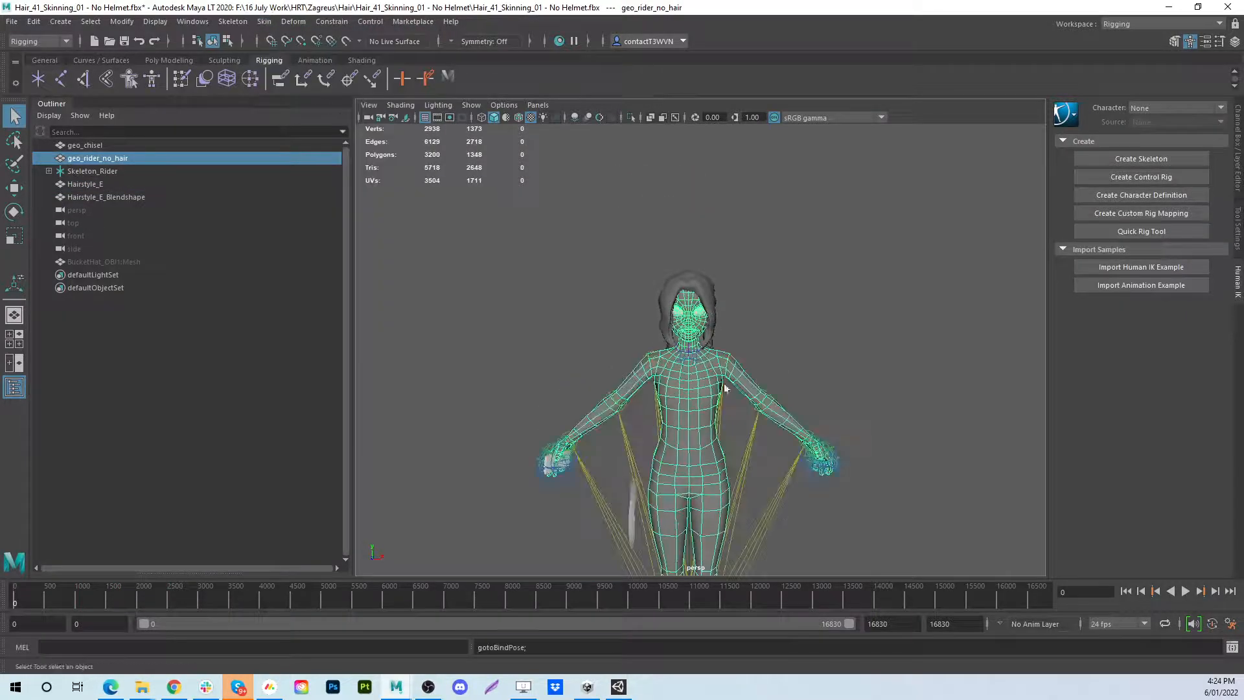
scroll(567, 293, up, 4)
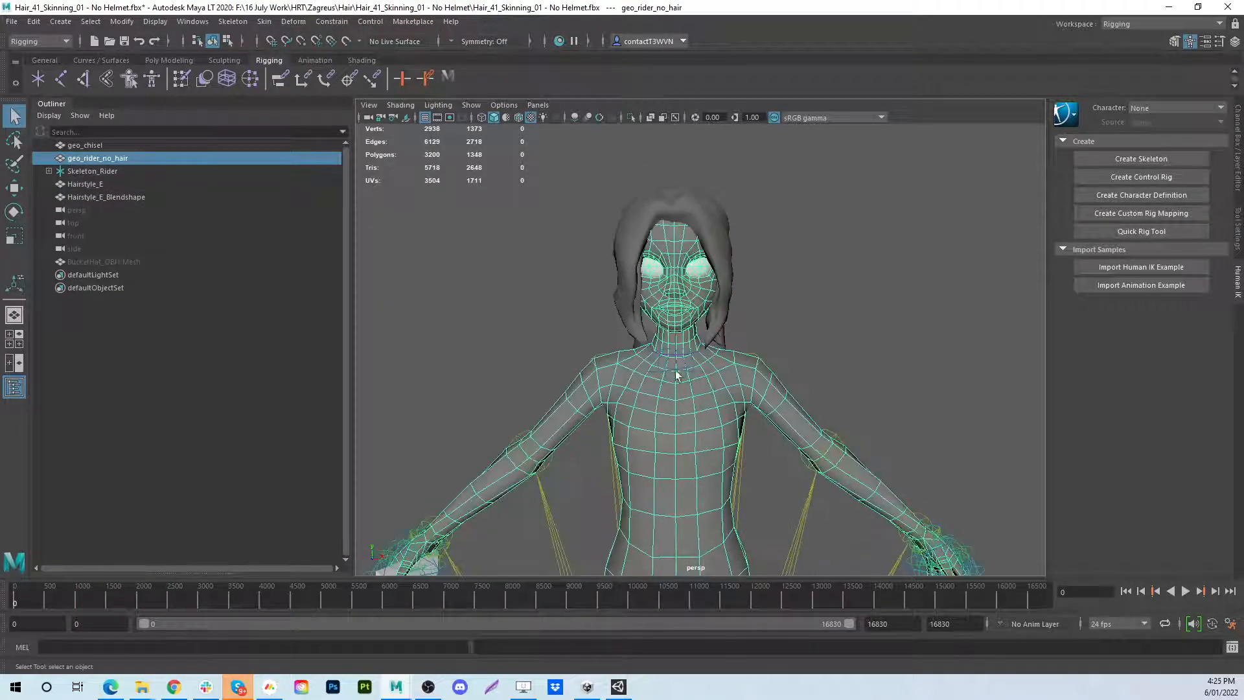
Create a Blend Shape from Hairstyle_E_Blendshape onto Hairstyle_E in the bind pose, and hide the target mesh
click(91, 198)
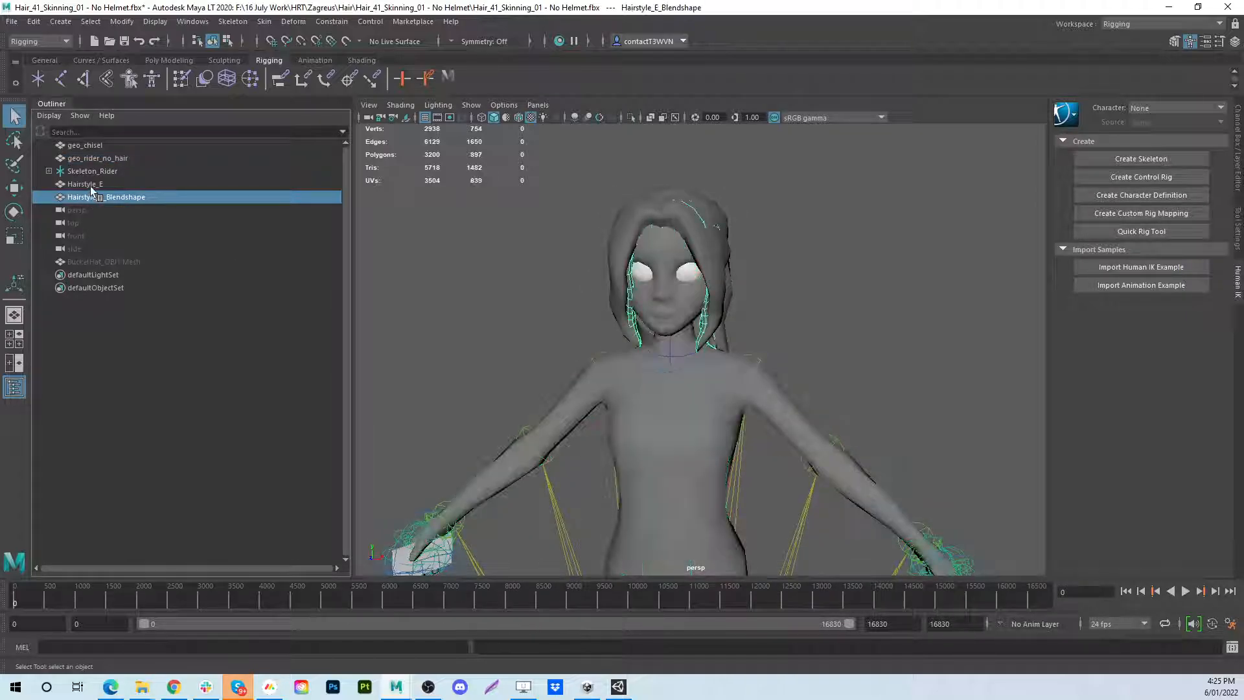
ctrl+click(91, 185)
click(293, 21)
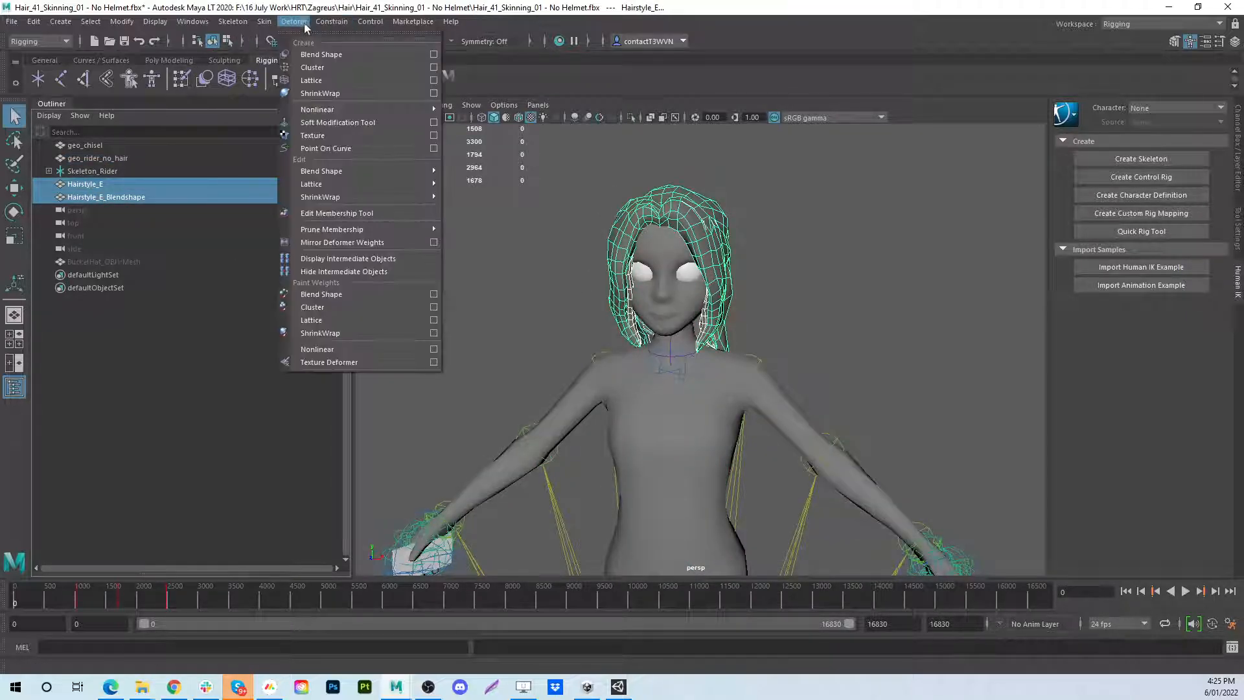
click(317, 50)
click(111, 194)
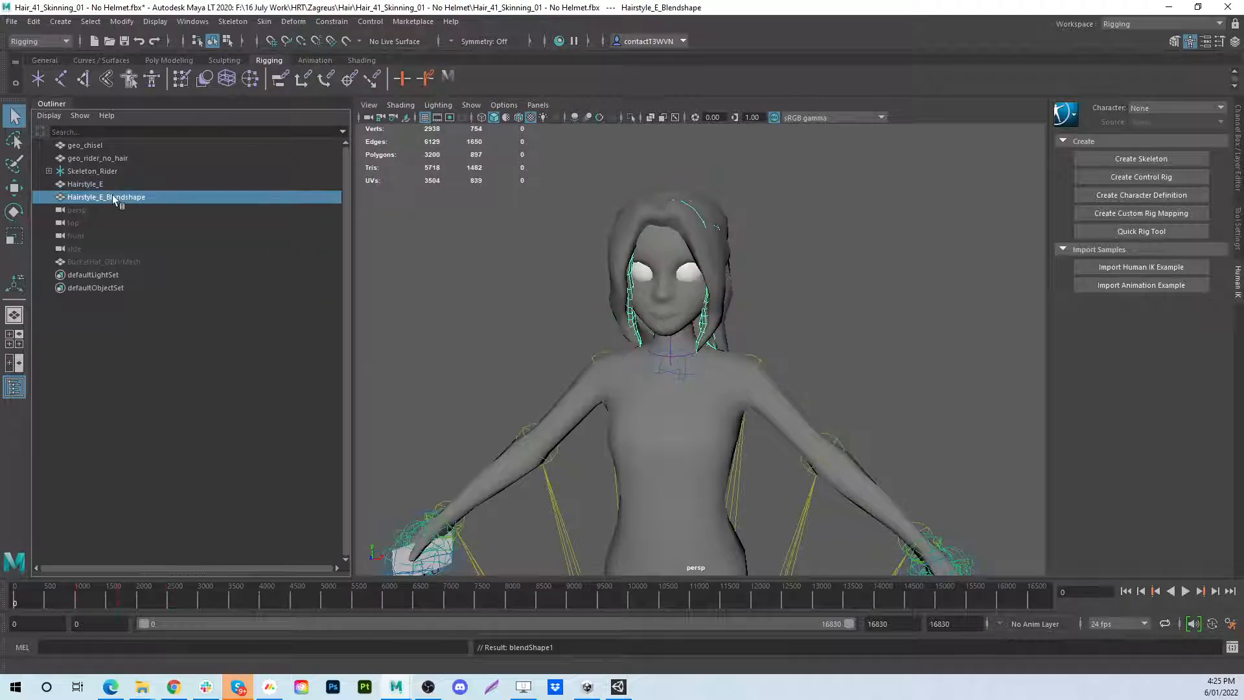
key(ctrl+h)
Open the Shape Editor for Hairstyle_E and test the blend shape by varying the Hairstyle_E_Blendshape target weight
click(117, 185)
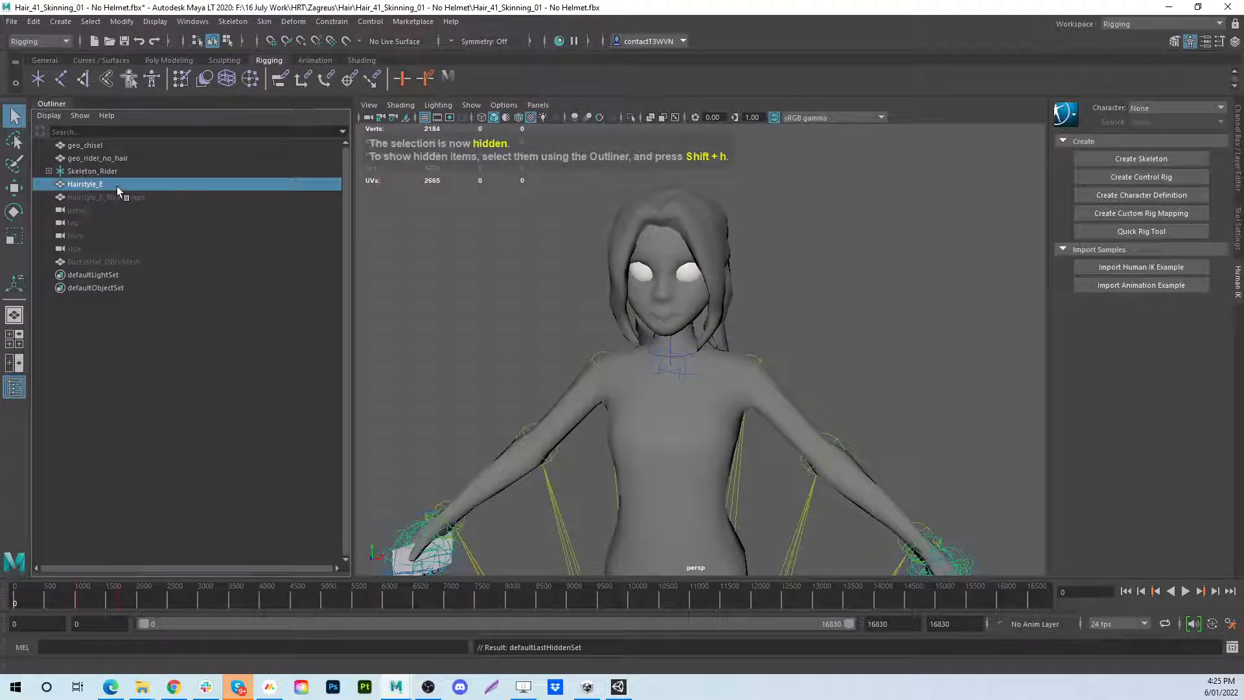
click(155, 21)
mouse_move(193, 22)
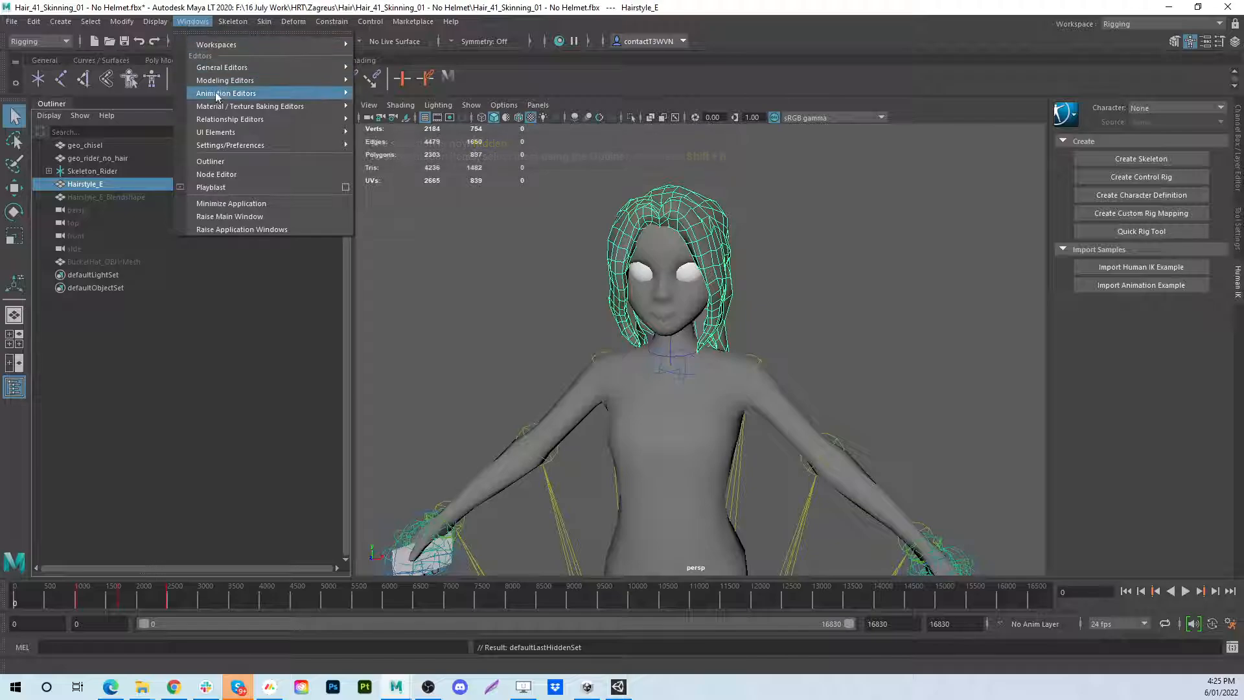
mouse_move(226, 93)
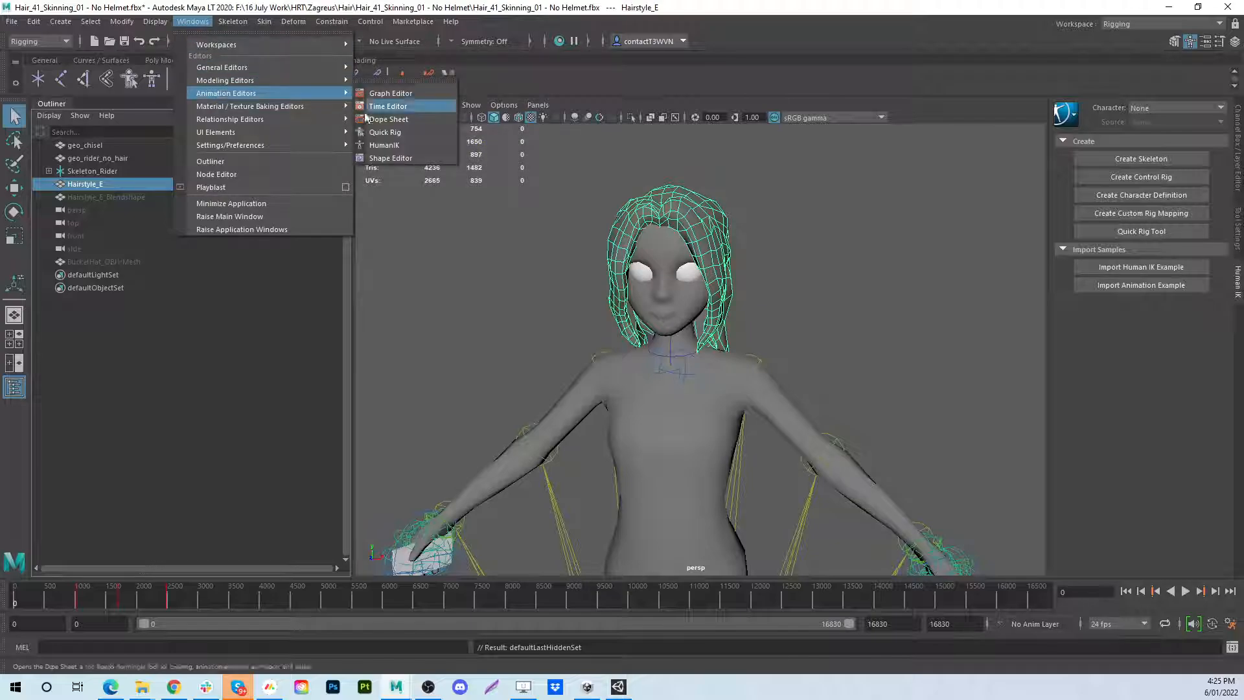
click(384, 159)
mouse_move(436, 528)
mouse_down()
mouse_move(640, 535)
mouse_move(417, 539)
mouse_move(655, 538)
mouse_move(350, 543)
mouse_move(550, 543)
mouse_move(458, 536)
mouse_up()
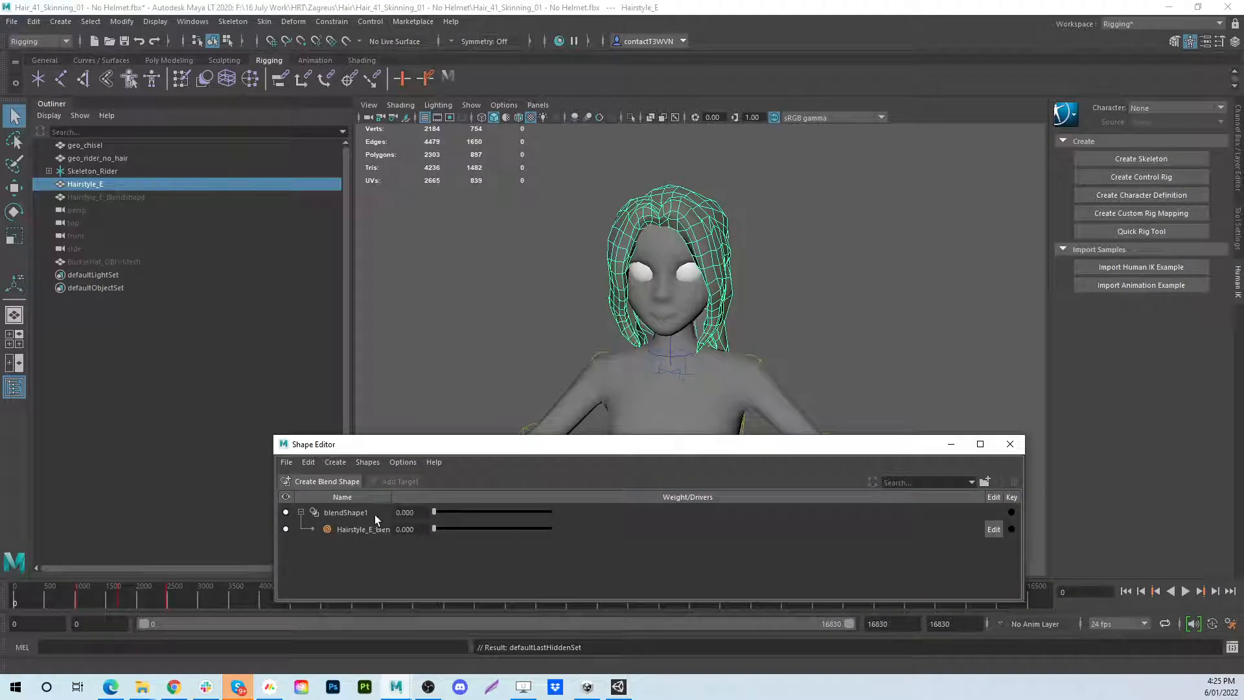
drag(438, 530, 342, 538)
Close the Shape Editor and undo the hiding of the target mesh and the Blend Shape creation
click(1020, 447)
key(ctrl+z)
key(ctrl+z)
key(ctrl+z)
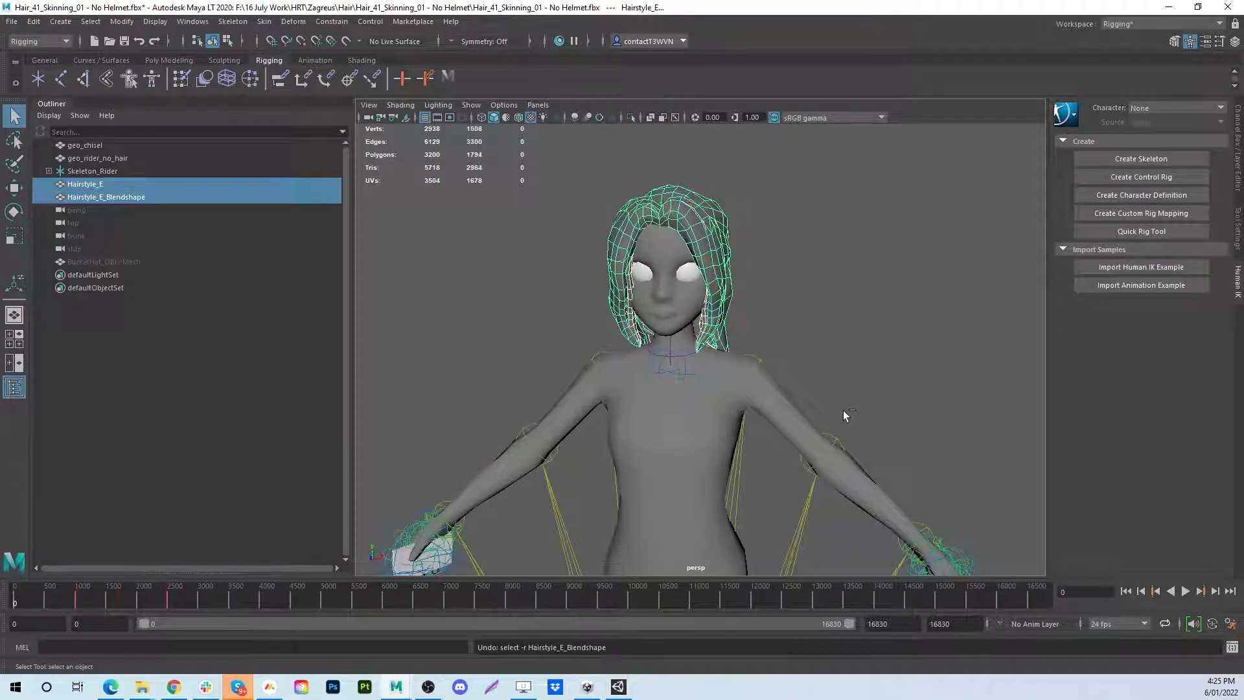
key(ctrl+z)
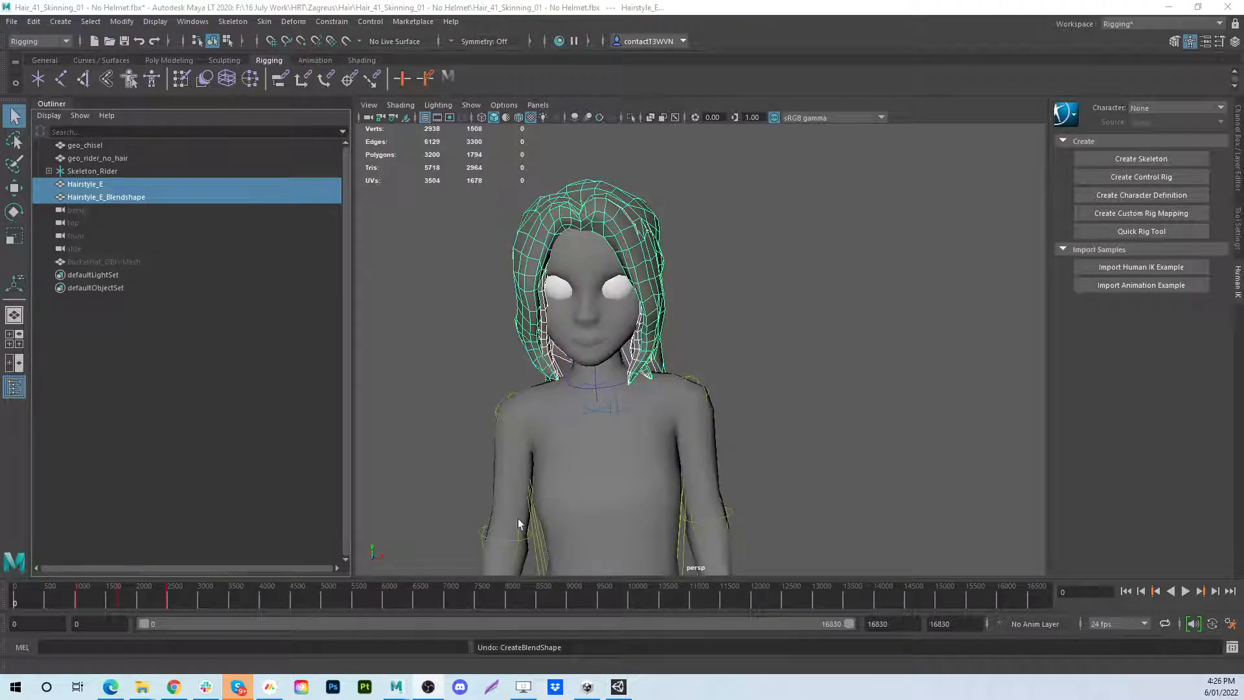
Send geo_rider_no_hair to its bind pose to compare it, and return the rig to its animated pose at frame 0
click(509, 456)
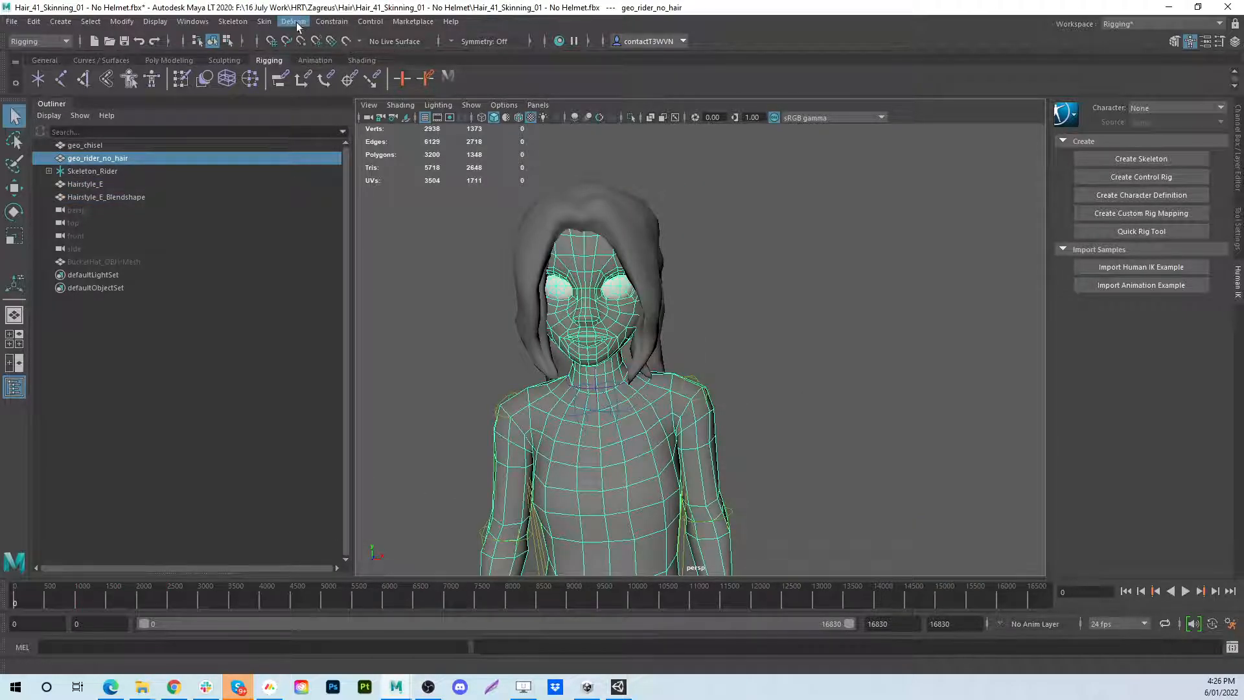
click(264, 21)
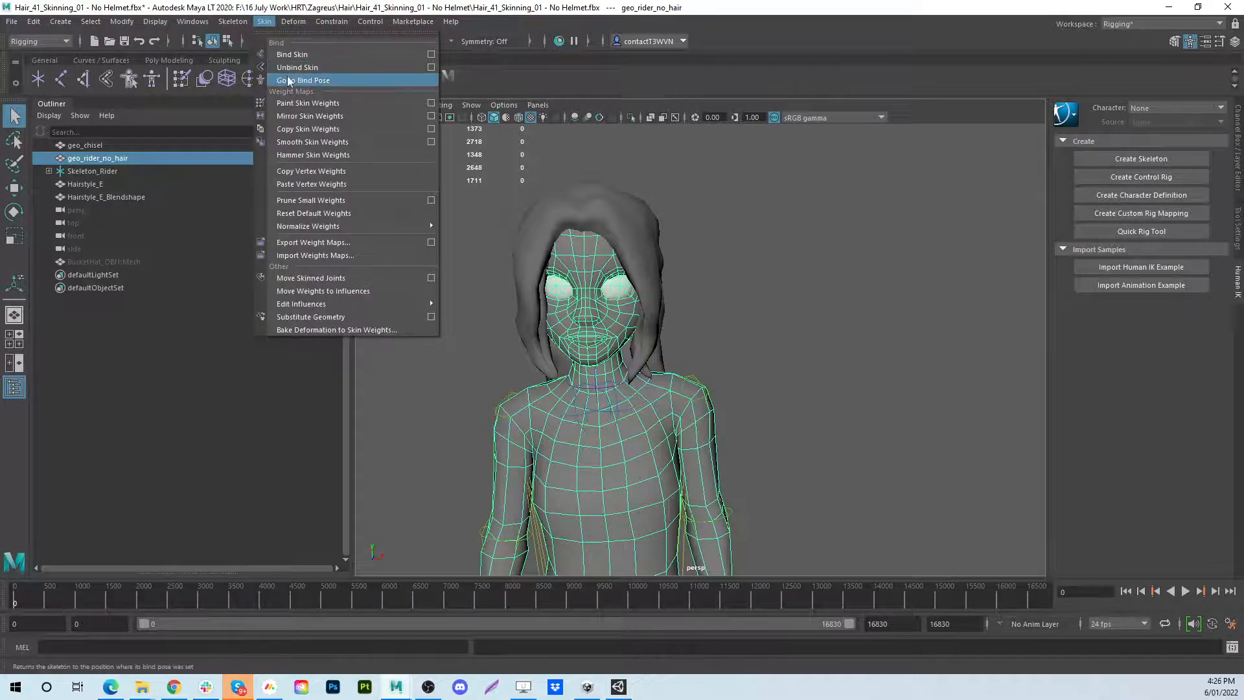
click(304, 81)
alt+right_drag(693, 337, 561, 327)
alt+drag(561, 327, 609, 421)
alt+middle_drag(609, 428, 596, 323)
alt+drag(596, 323, 574, 324)
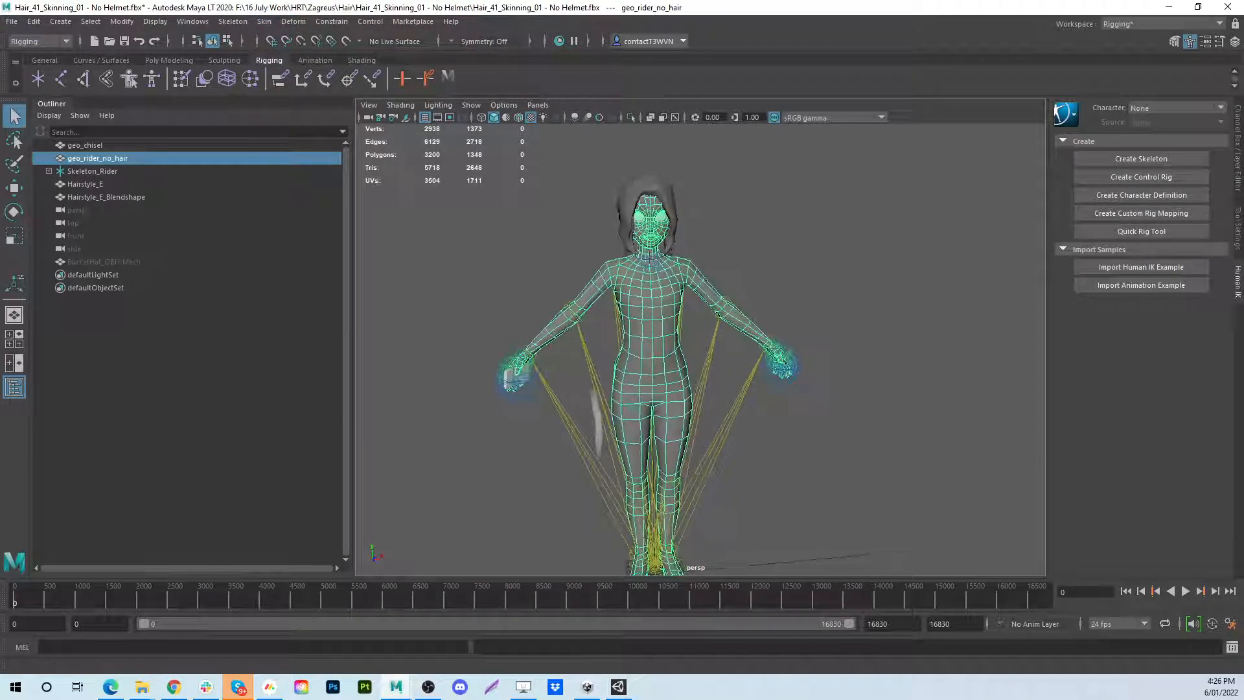
drag(81, 599, 1, 595)
alt+middle_drag(499, 376, 464, 403)
alt+right_drag(464, 402, 537, 389)
alt+middle_drag(538, 388, 516, 448)
Create a Blend Shape on Hairstyle_E with Hairstyle_E_Blendshape as target in the frame 0 pose, and hide the target mesh
click(112, 203)
shift+click(113, 184)
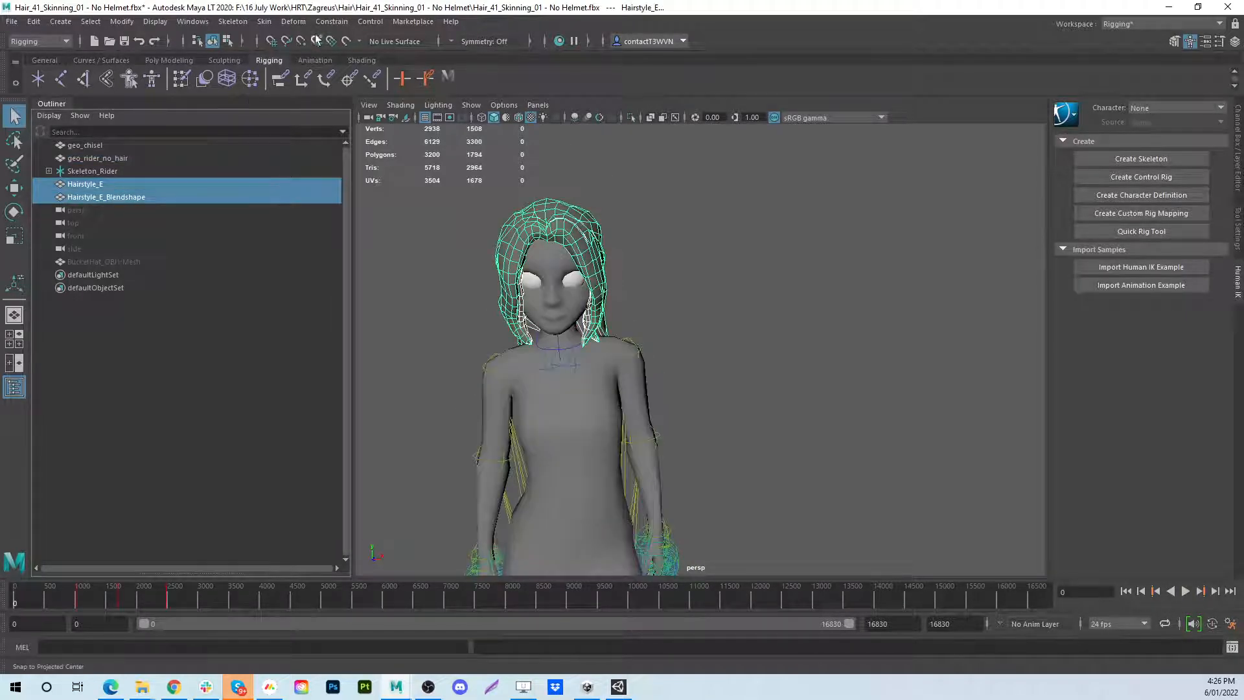
click(295, 22)
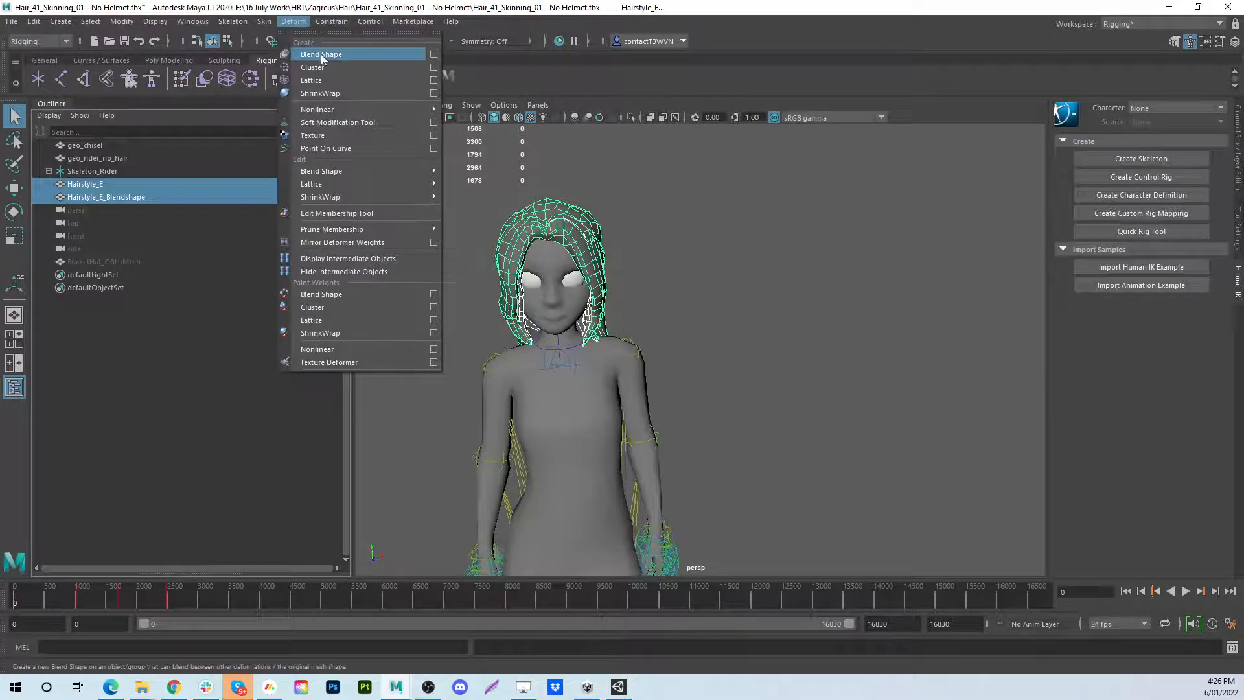
click(383, 53)
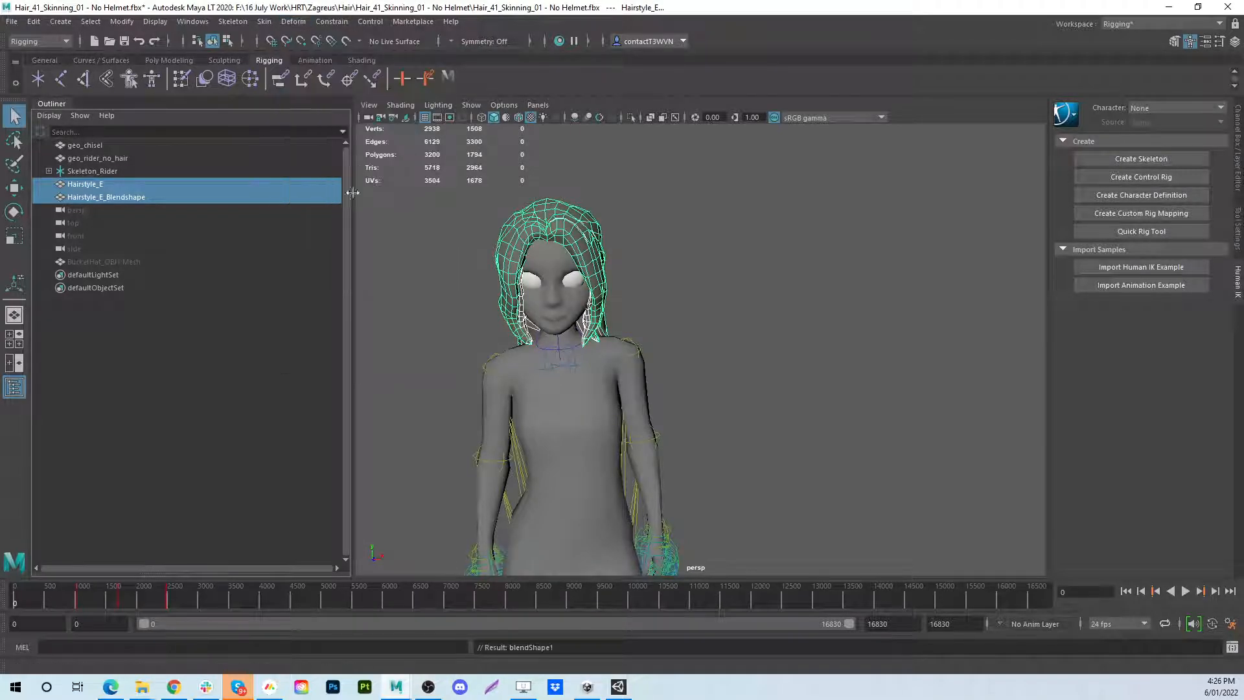
click(134, 200)
key(ctrl+h)
Open the Shape Editor for Hairstyle_E and set the Hairstyle_E_Blendshape target weight to 1.000 to check the hair shape
click(114, 186)
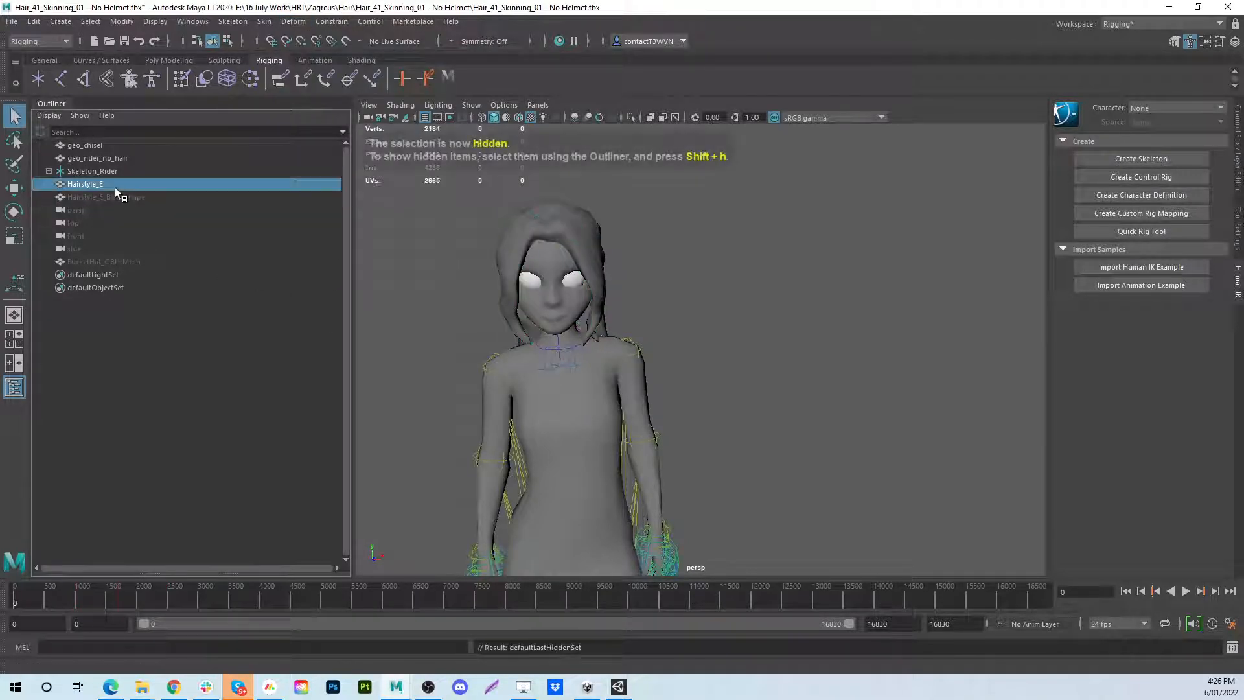
click(198, 22)
mouse_move(226, 93)
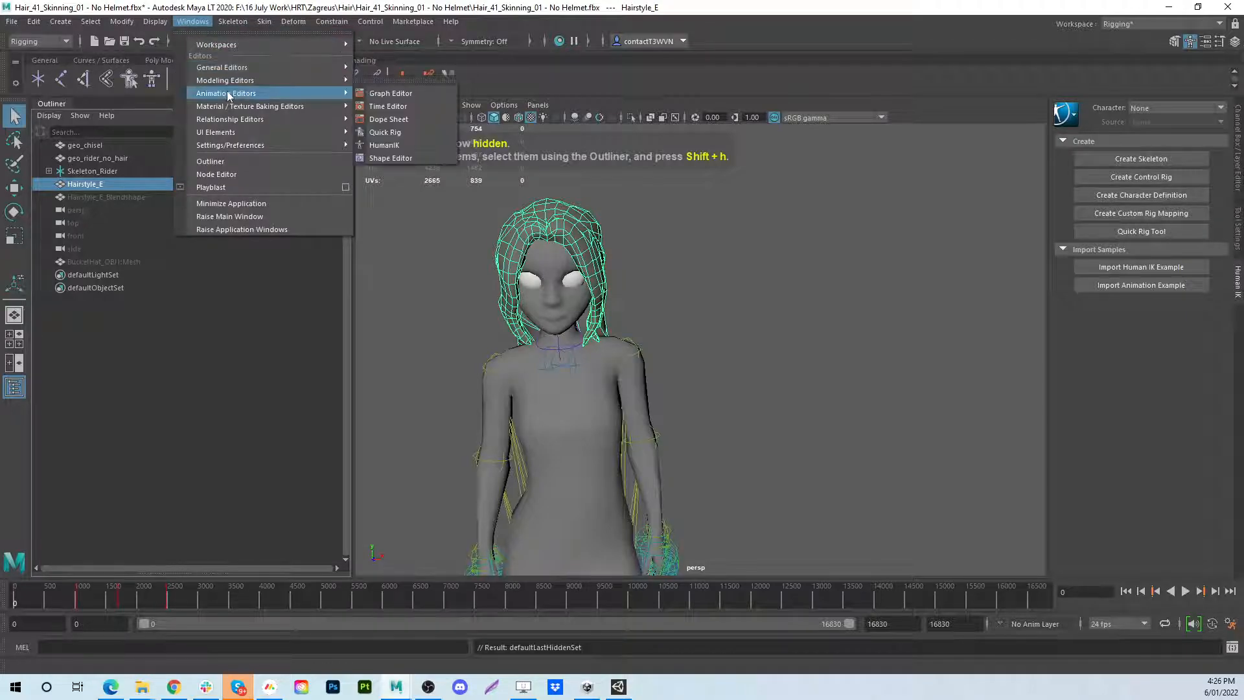
click(402, 157)
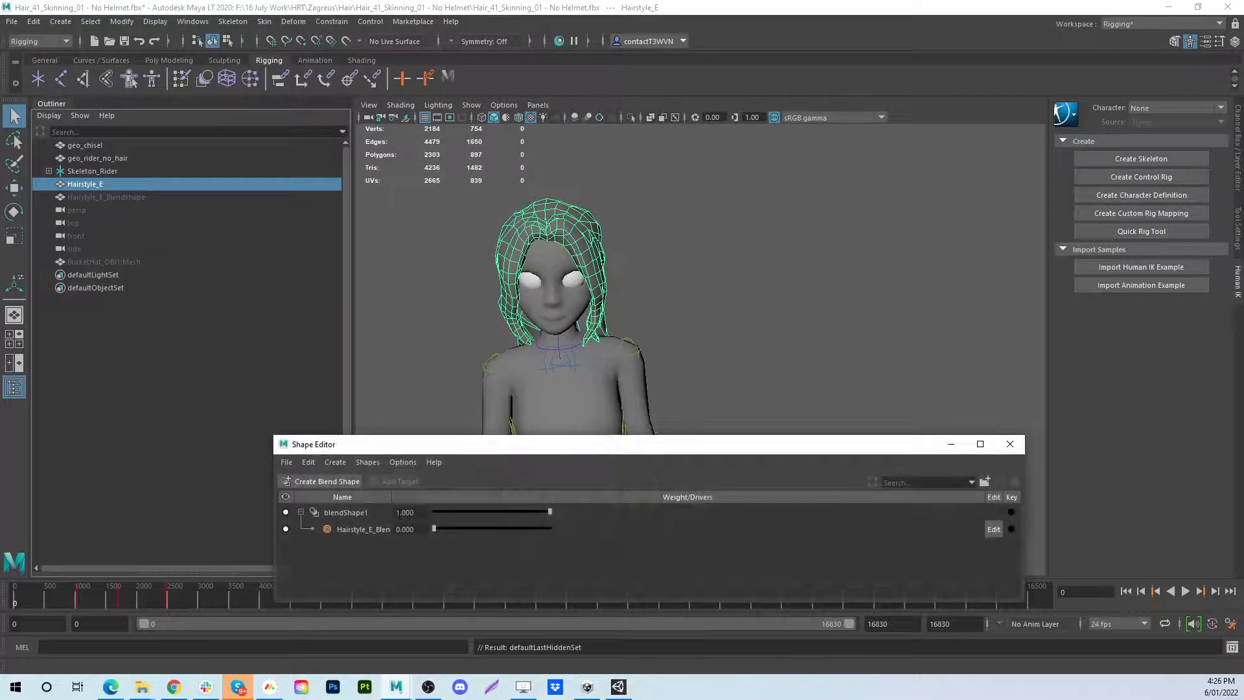
drag(434, 528, 570, 539)
alt+drag(715, 302, 515, 350)
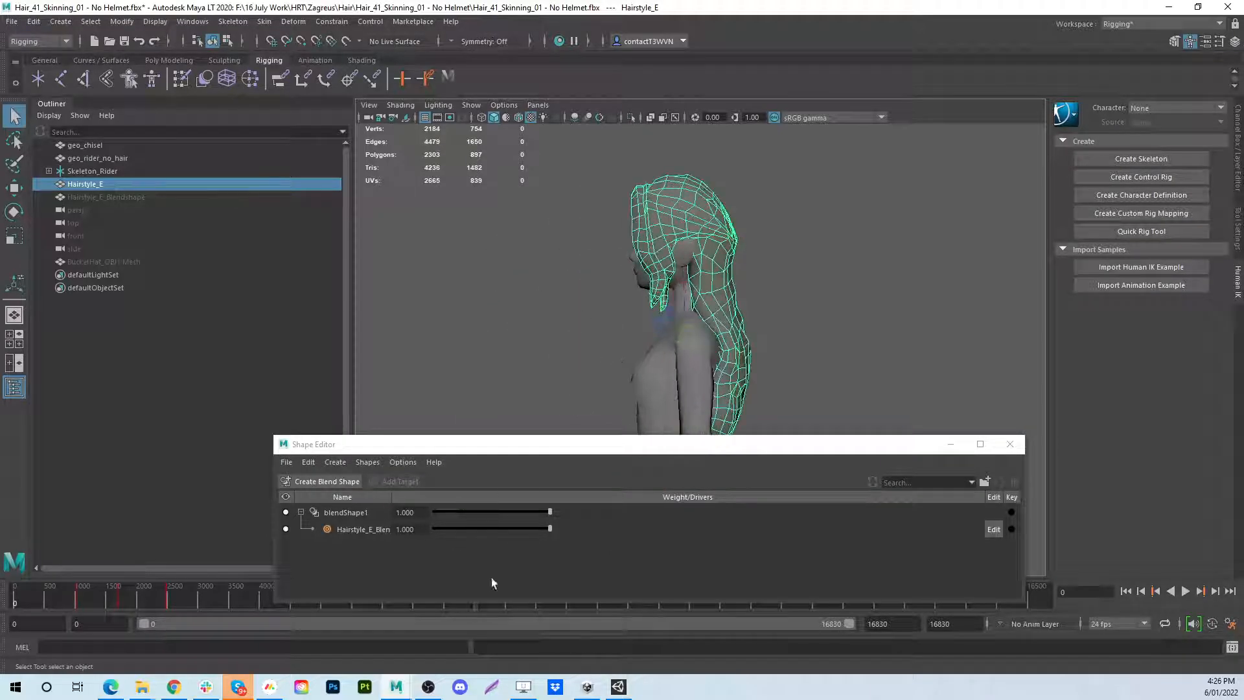
Examine the hair from the back and side with the Hairstyle_E_Blendshape target weight kept at 1.000
click(550, 530)
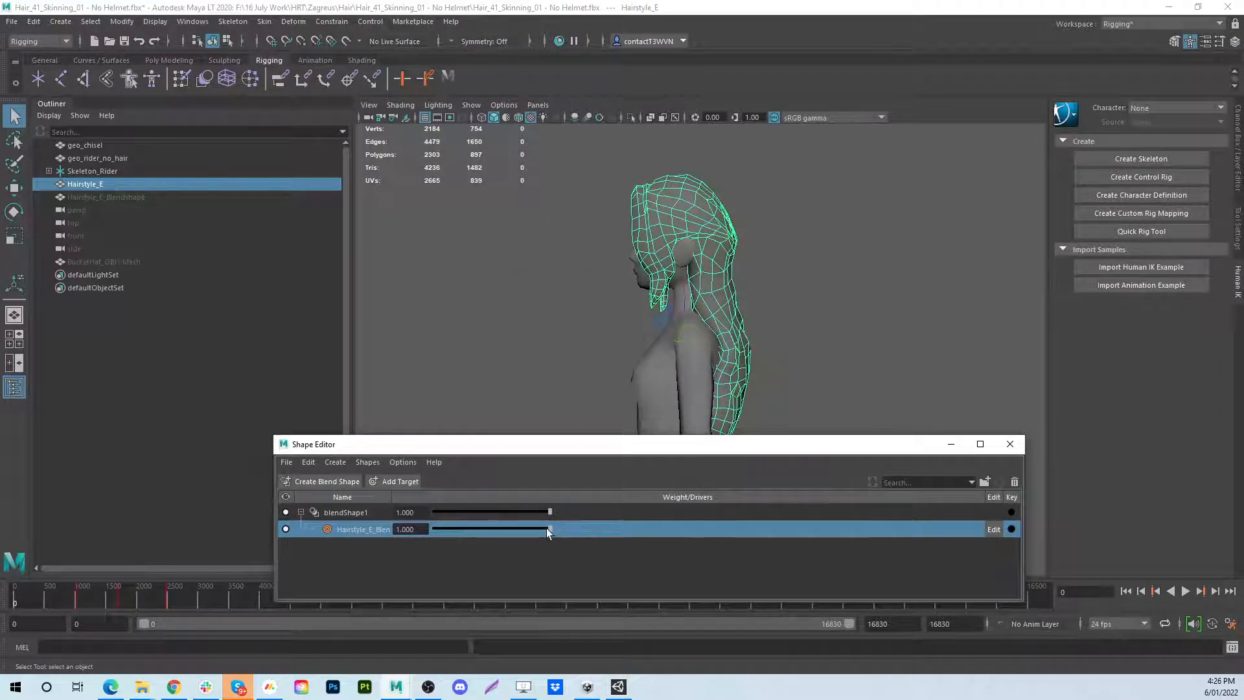
mouse_move(546, 527)
mouse_down()
mouse_move(478, 529)
mouse_move(586, 530)
mouse_move(483, 530)
mouse_move(563, 528)
mouse_up()
alt+right_drag(722, 331, 633, 269)
alt+drag(633, 269, 518, 285)
alt+middle_drag(792, 332, 516, 268)
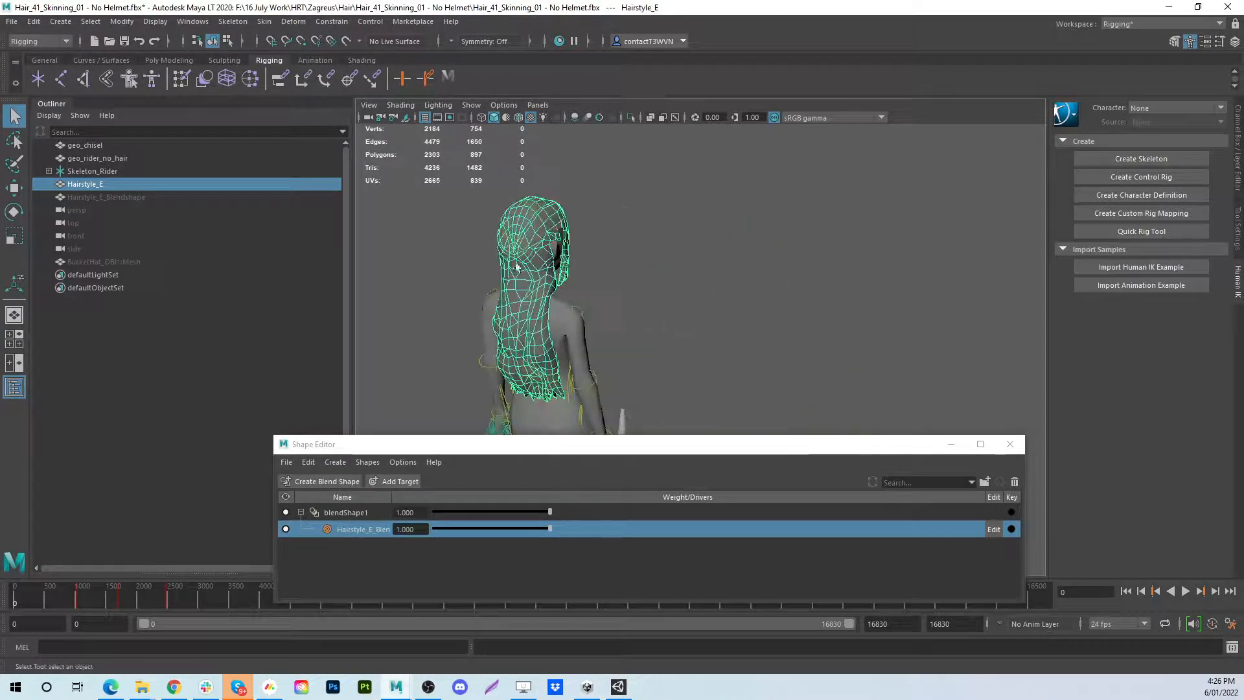
alt+drag(517, 268, 745, 327)
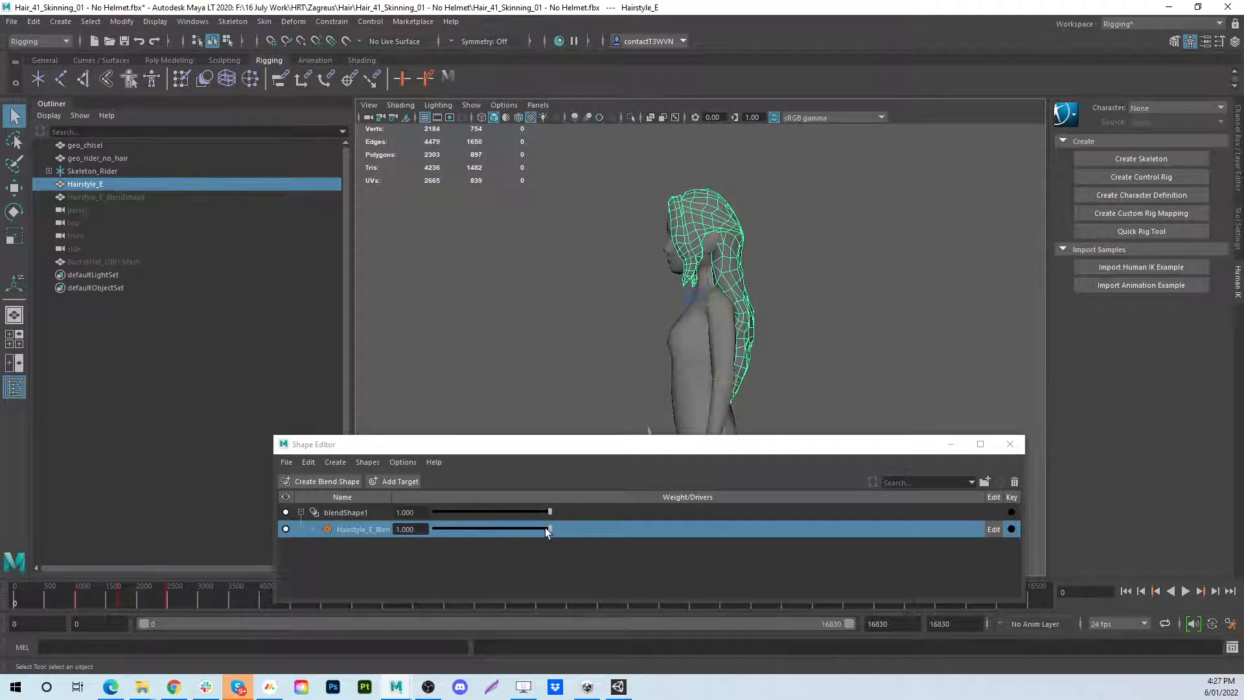
Reset the Hairstyle_E_Blendshape target weight to 0.000, check the hair from the front and close the Shape Editor
drag(546, 528, 387, 532)
alt+drag(574, 339, 729, 332)
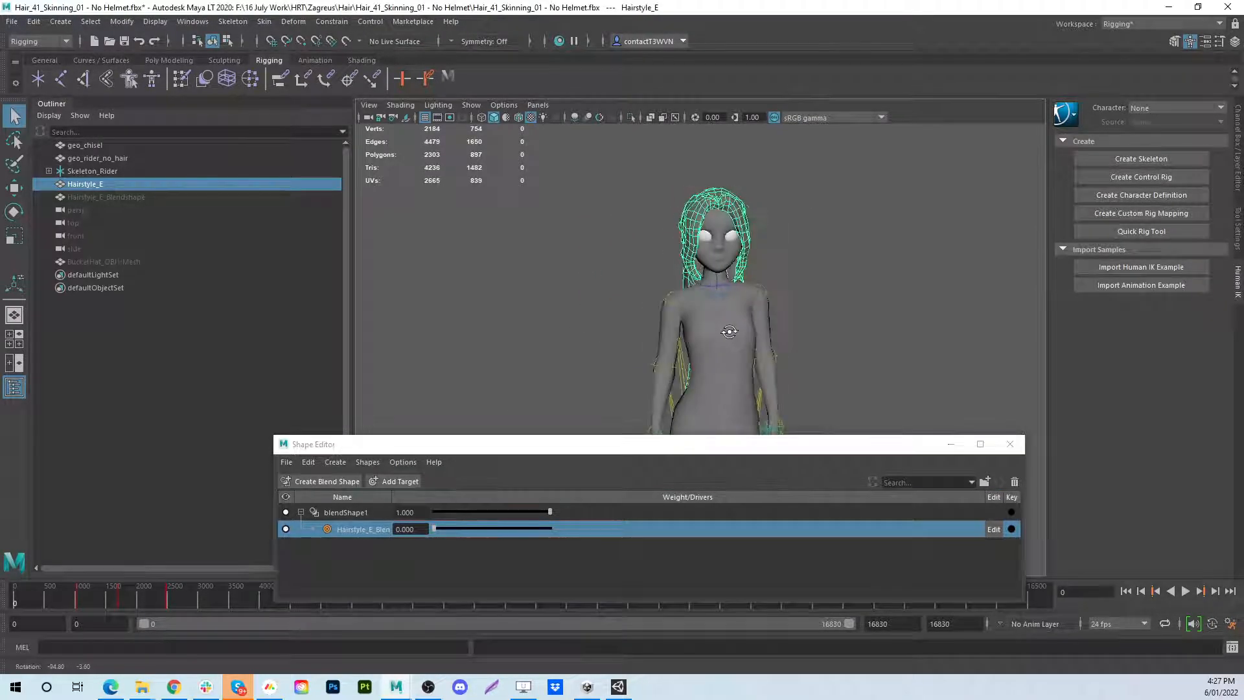
alt+middle_drag(693, 327, 667, 342)
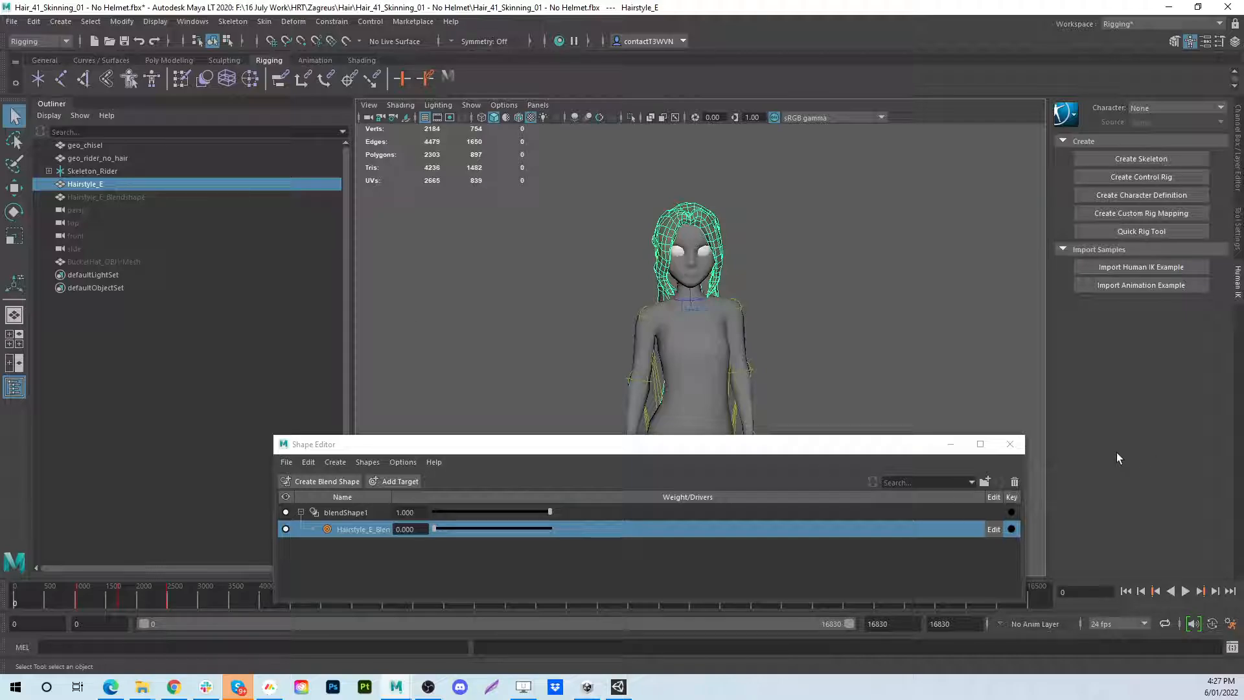
click(1010, 444)
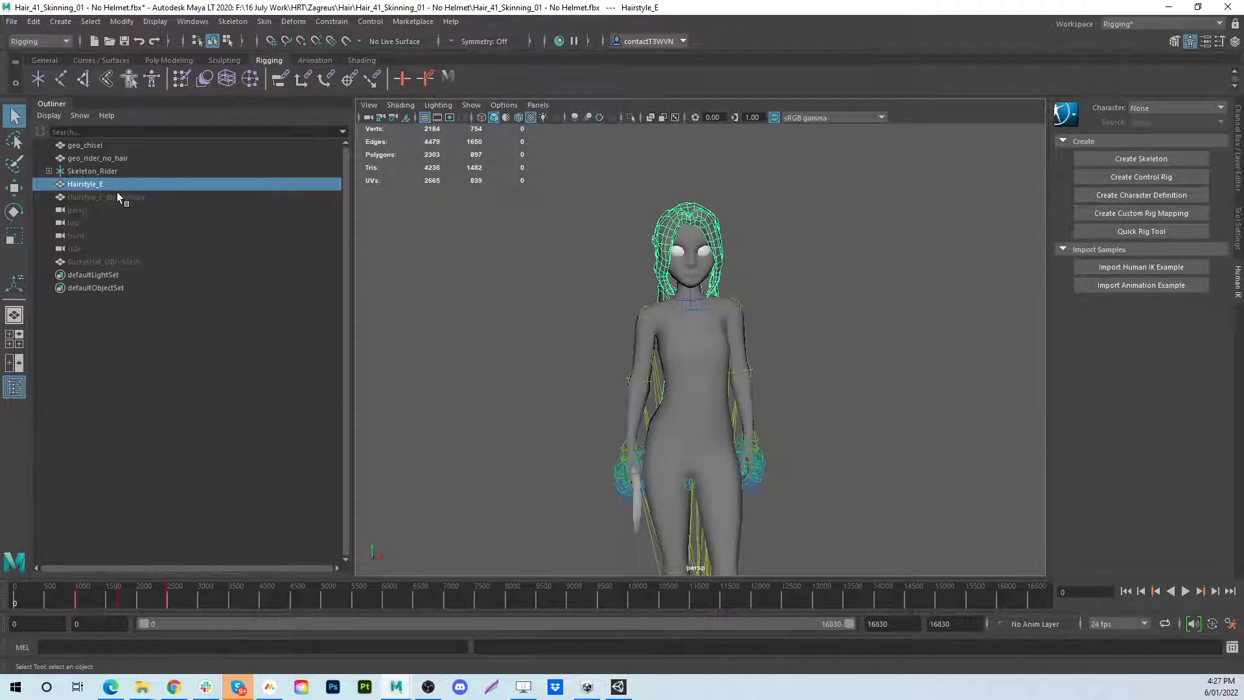
Select Skeleton_Rider and Hairstyle_E together for export, leaving Hairstyle_E_Blendshape out of the selection
click(104, 171)
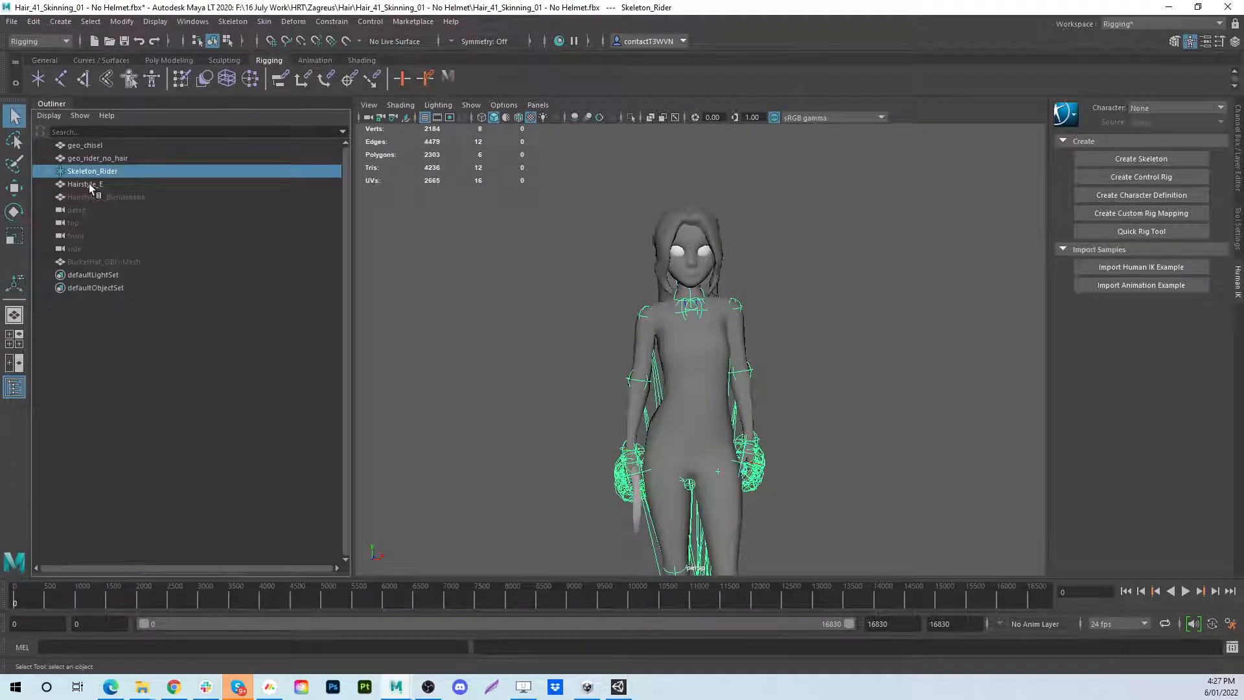
ctrl+click(88, 184)
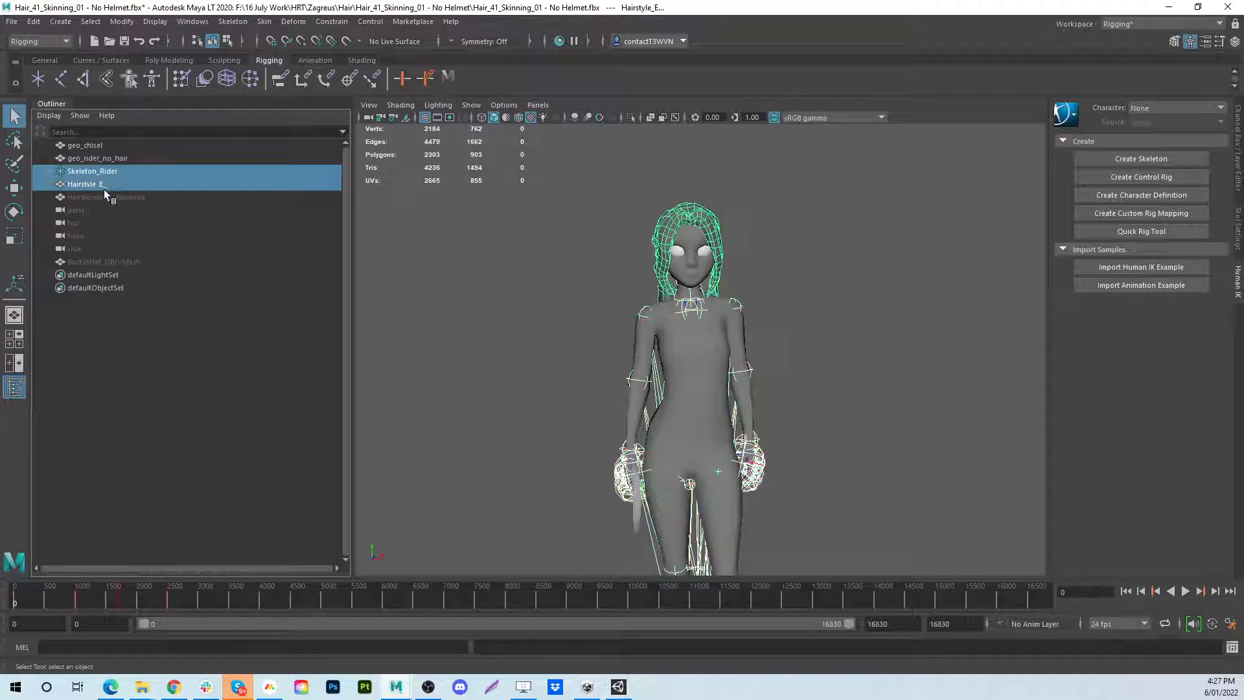
click(11, 22)
key(Escape)
click(138, 197)
click(103, 184)
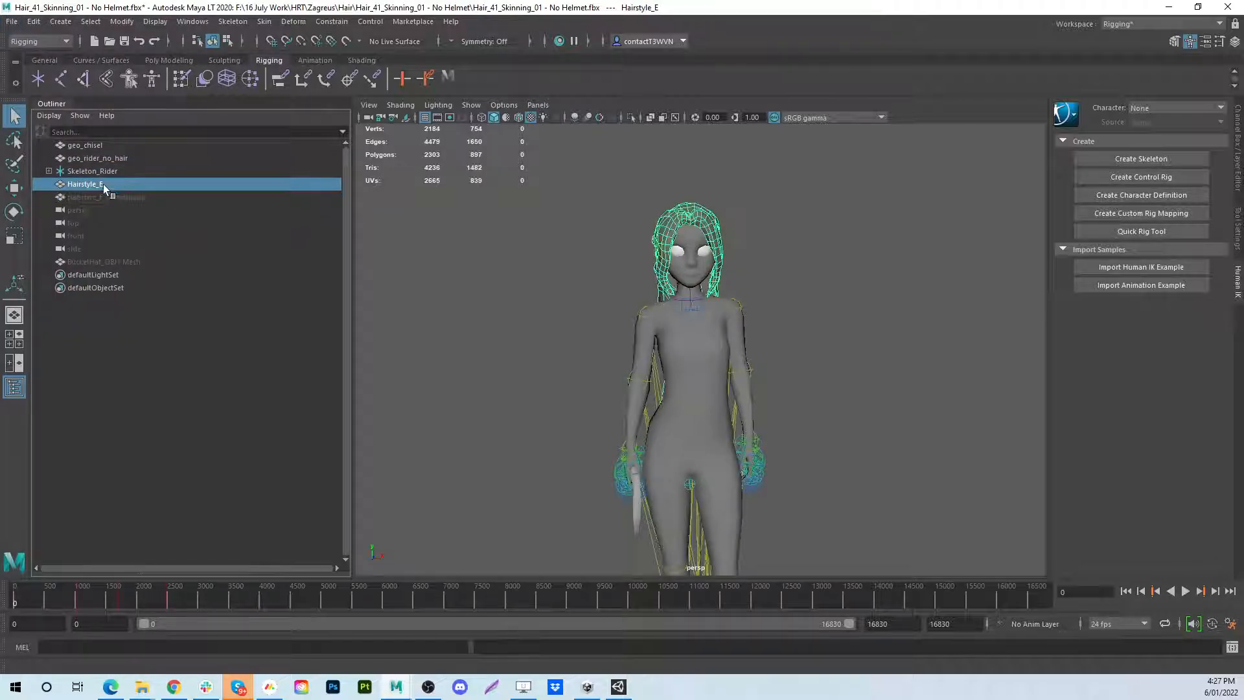
ctrl+click(106, 172)
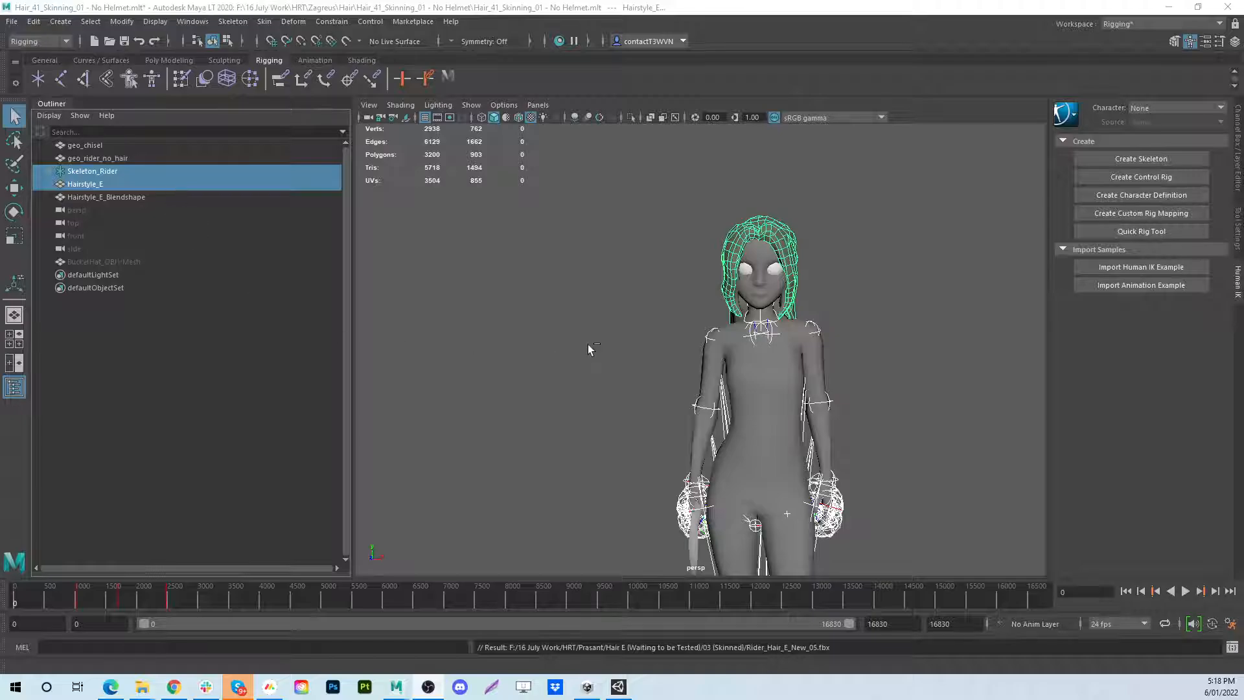
Review the Animation, Bake Animation, Skins and Blend Shapes options for an FBX export of the selection, toggling Animation, and close without exporting
alt+drag(588, 348, 579, 299)
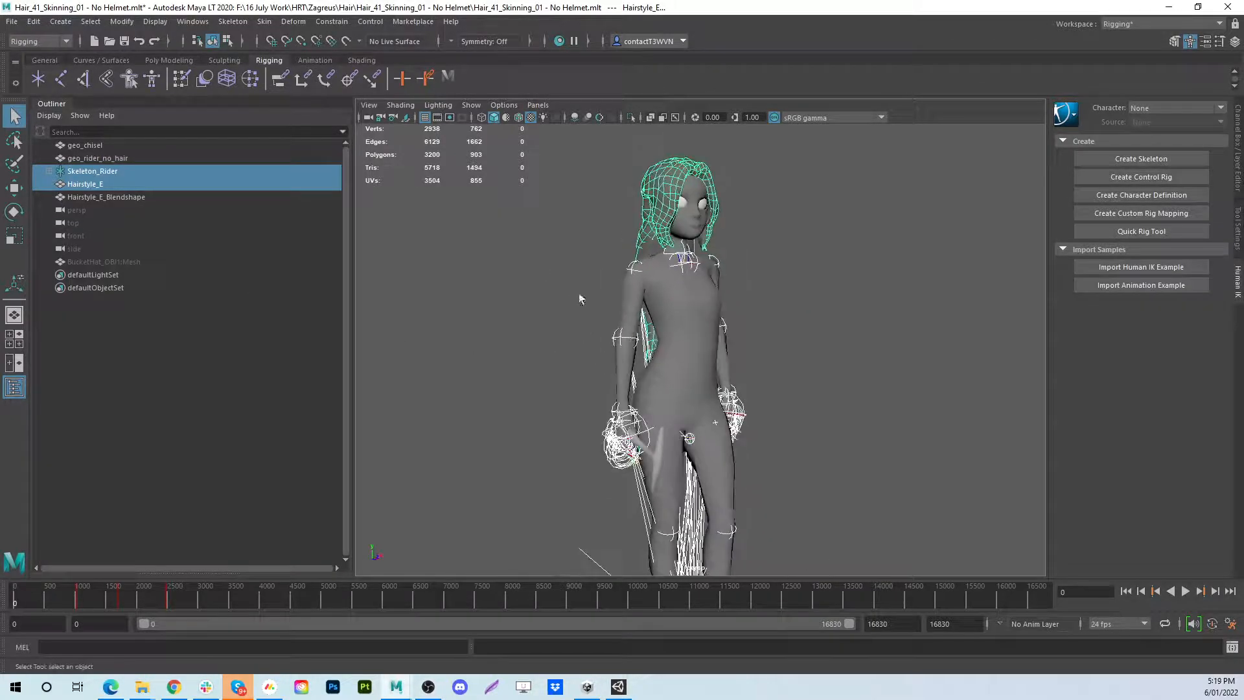
click(11, 21)
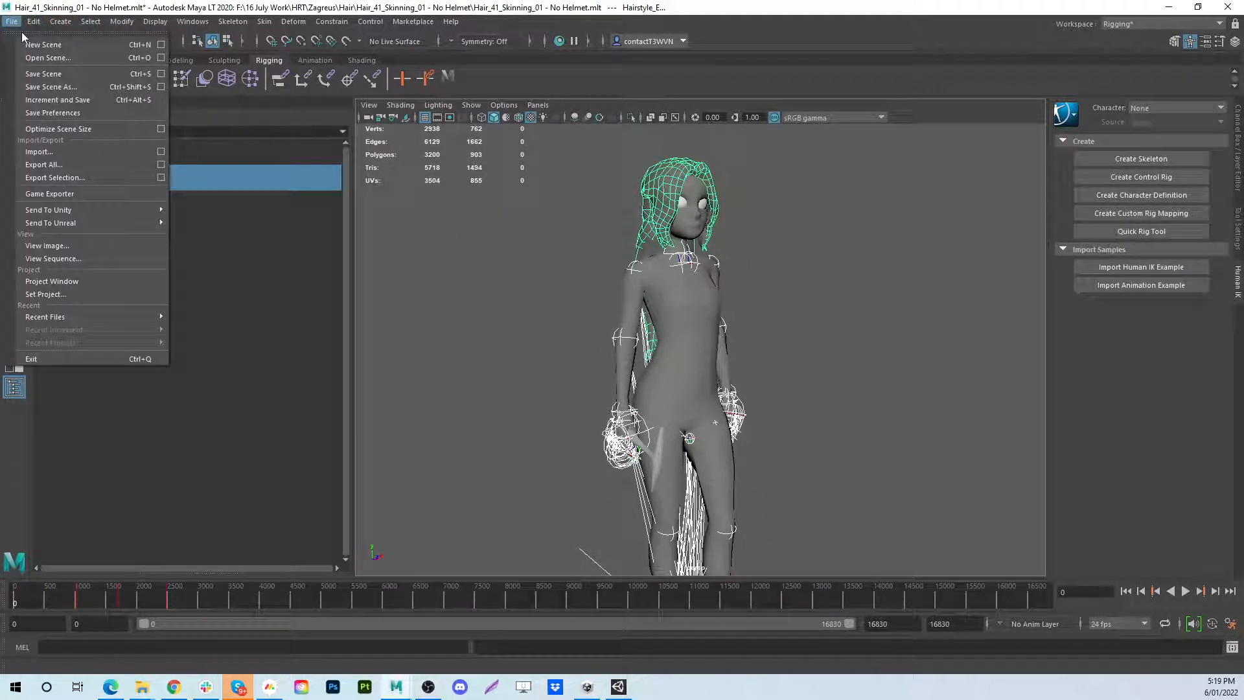
click(92, 184)
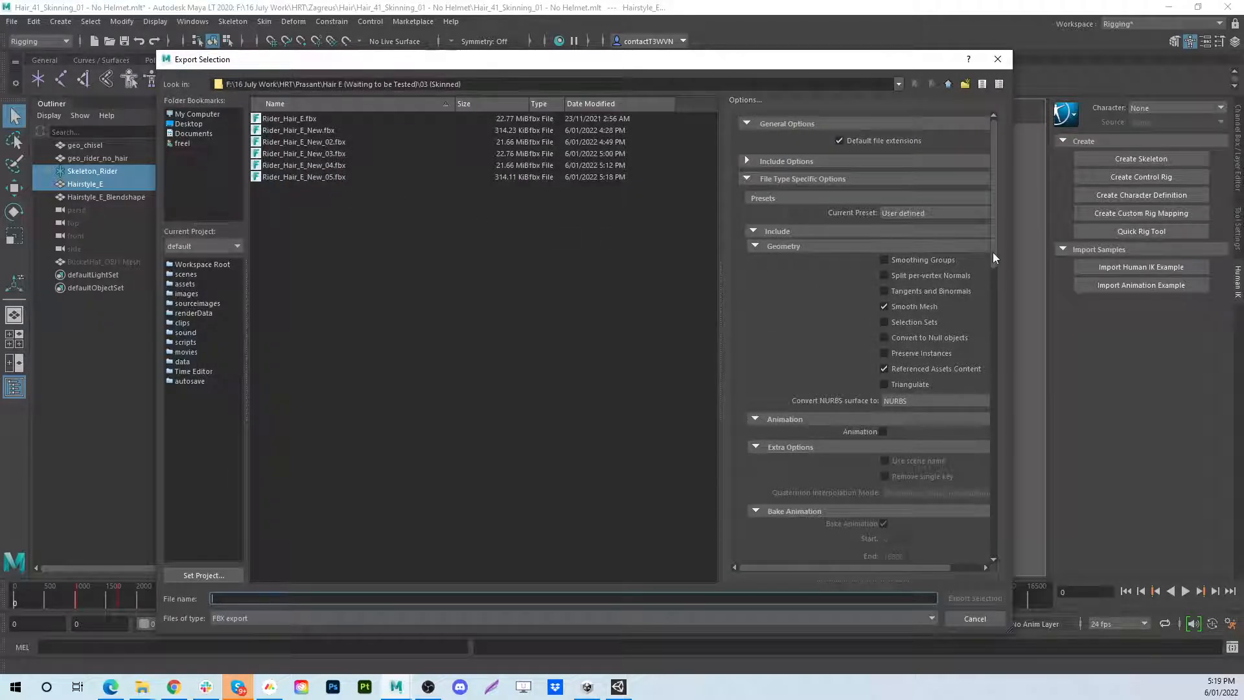
scroll(992, 251, down, 7)
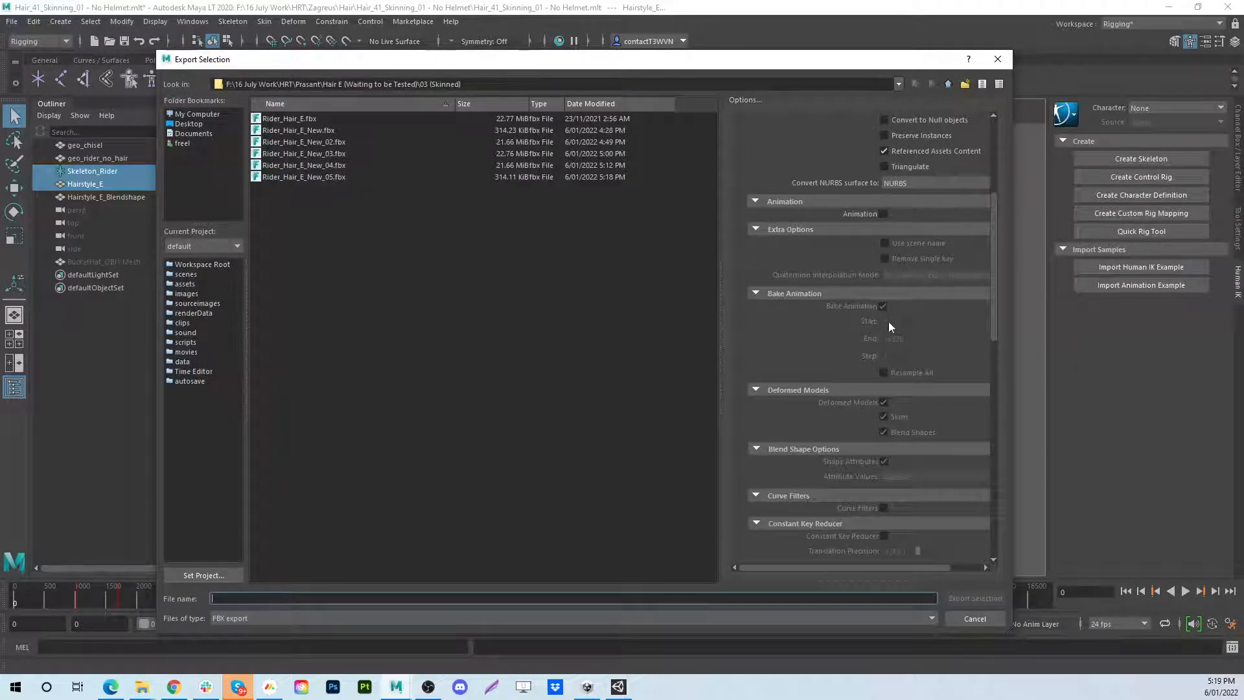
click(885, 213)
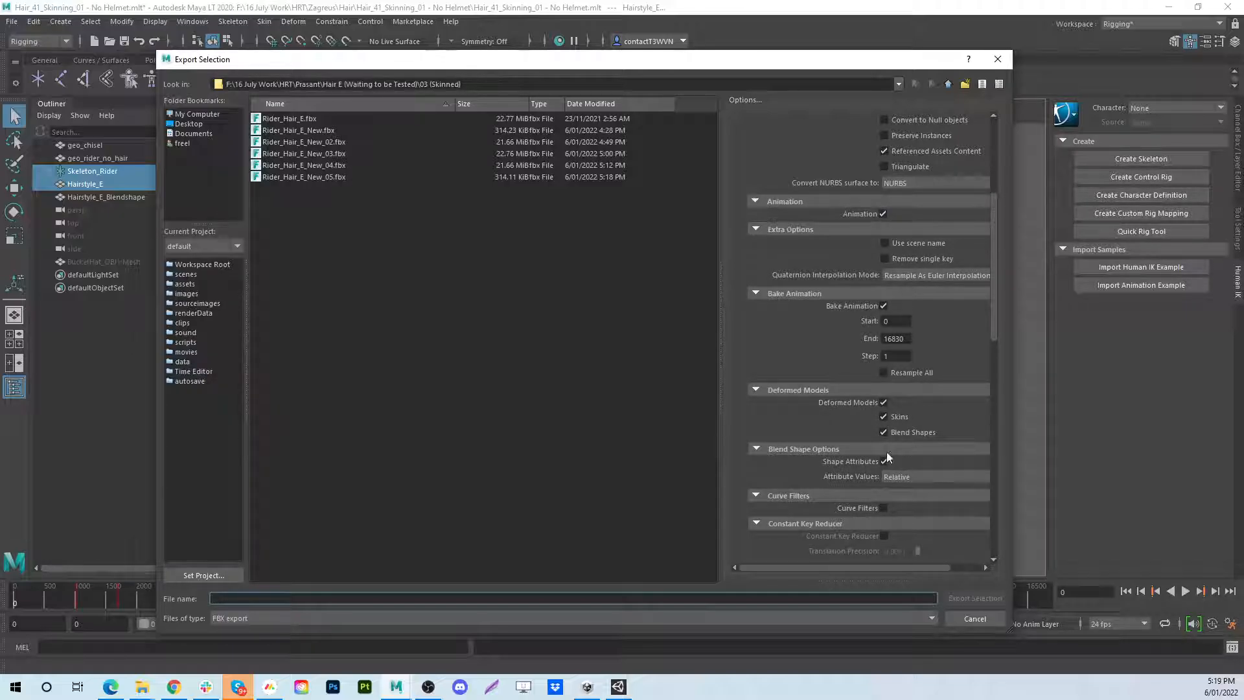
click(881, 216)
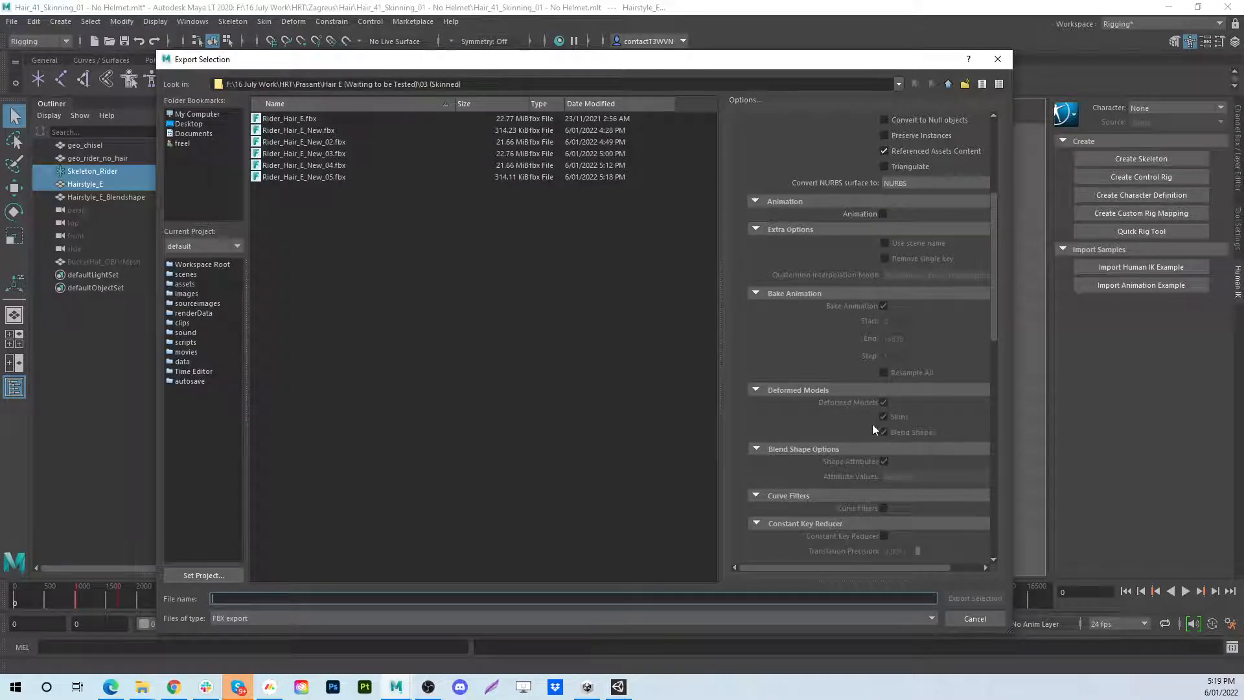
click(883, 215)
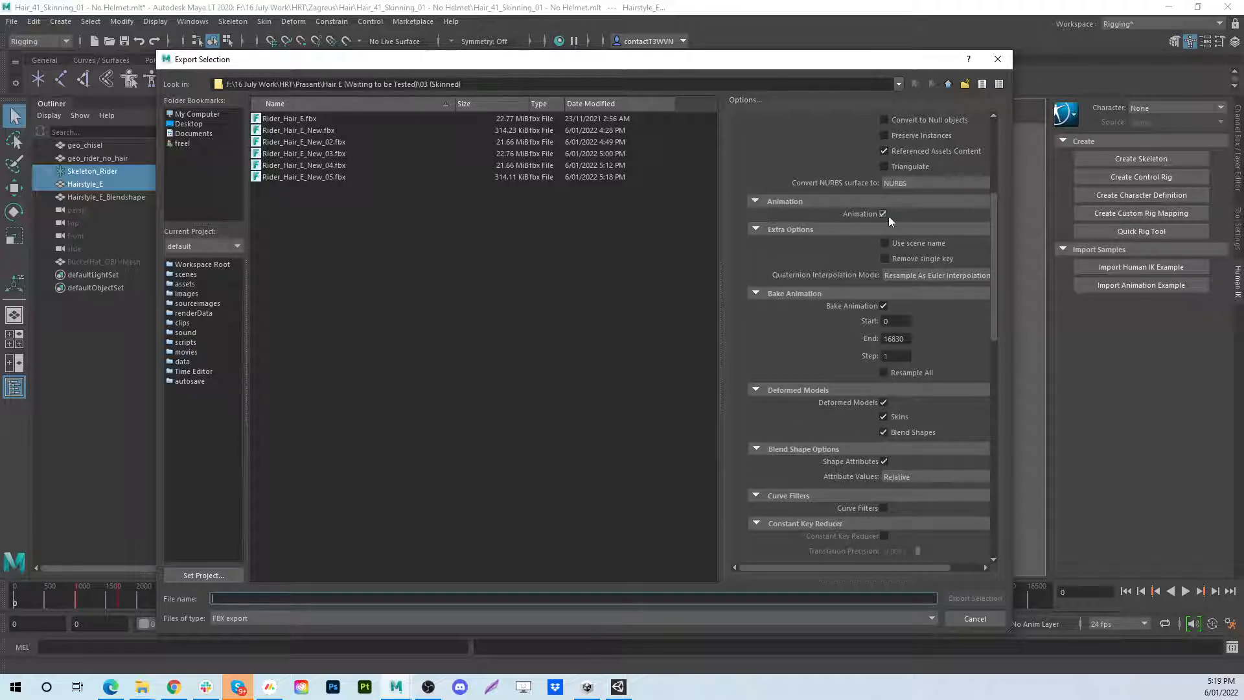
click(997, 60)
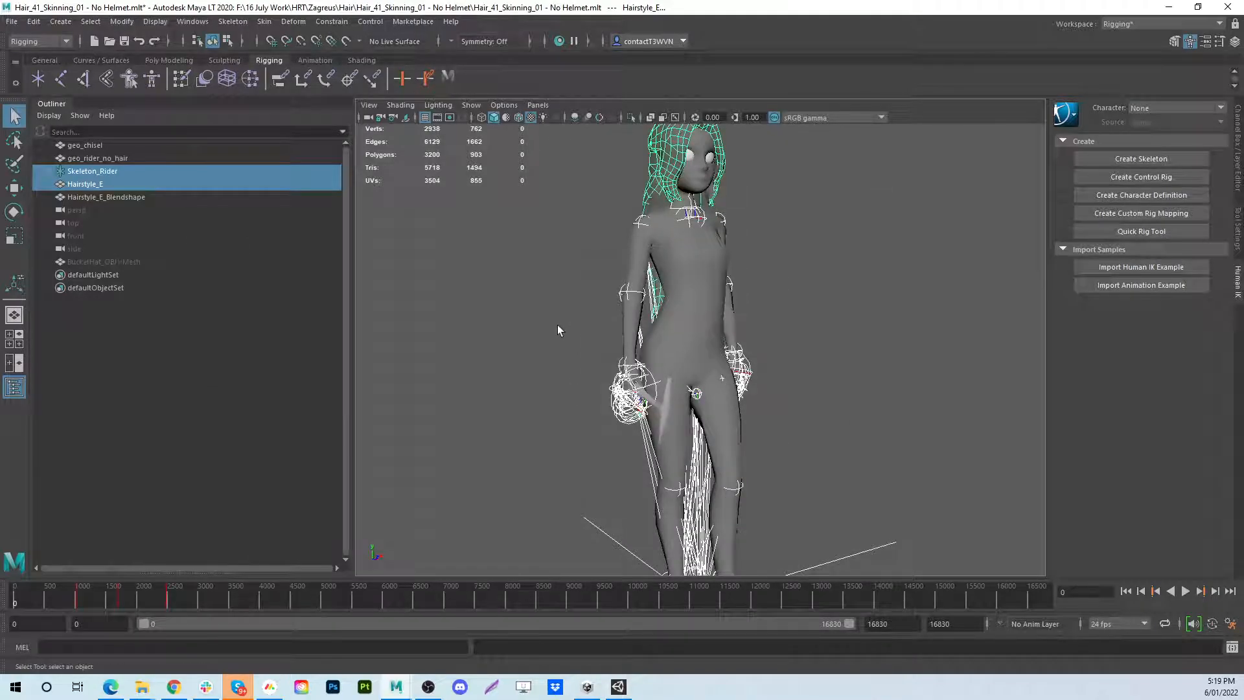
Scrub the rig's animation back to frame 0 and examine the hair and body pose from several sides
alt+middle_drag(557, 324, 547, 392)
alt+drag(547, 392, 398, 456)
drag(138, 592, 14, 595)
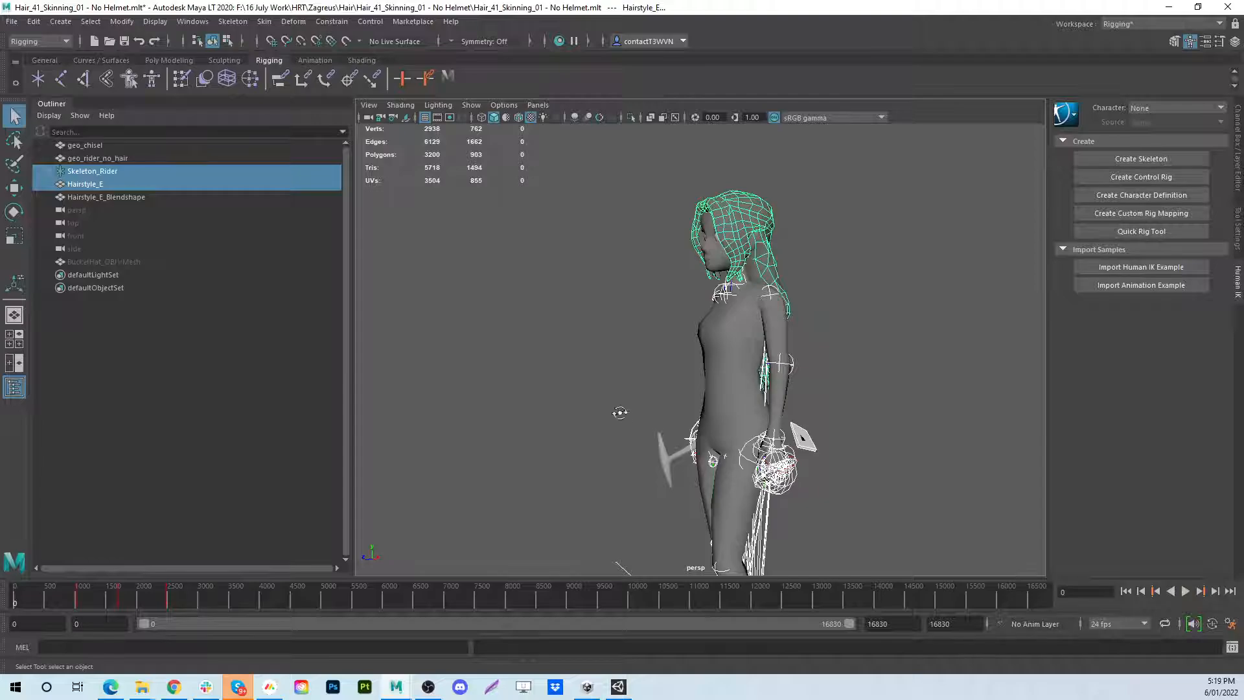
alt+drag(620, 412, 592, 371)
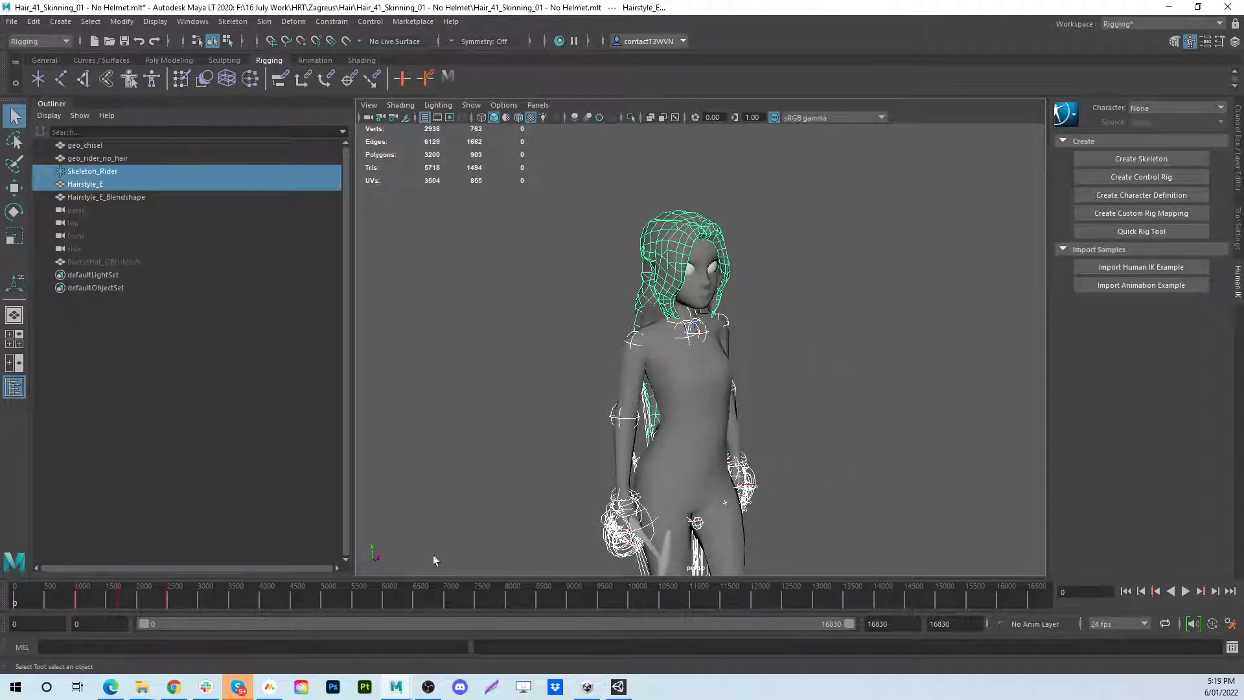
drag(132, 600, 13, 596)
alt+drag(768, 301, 526, 240)
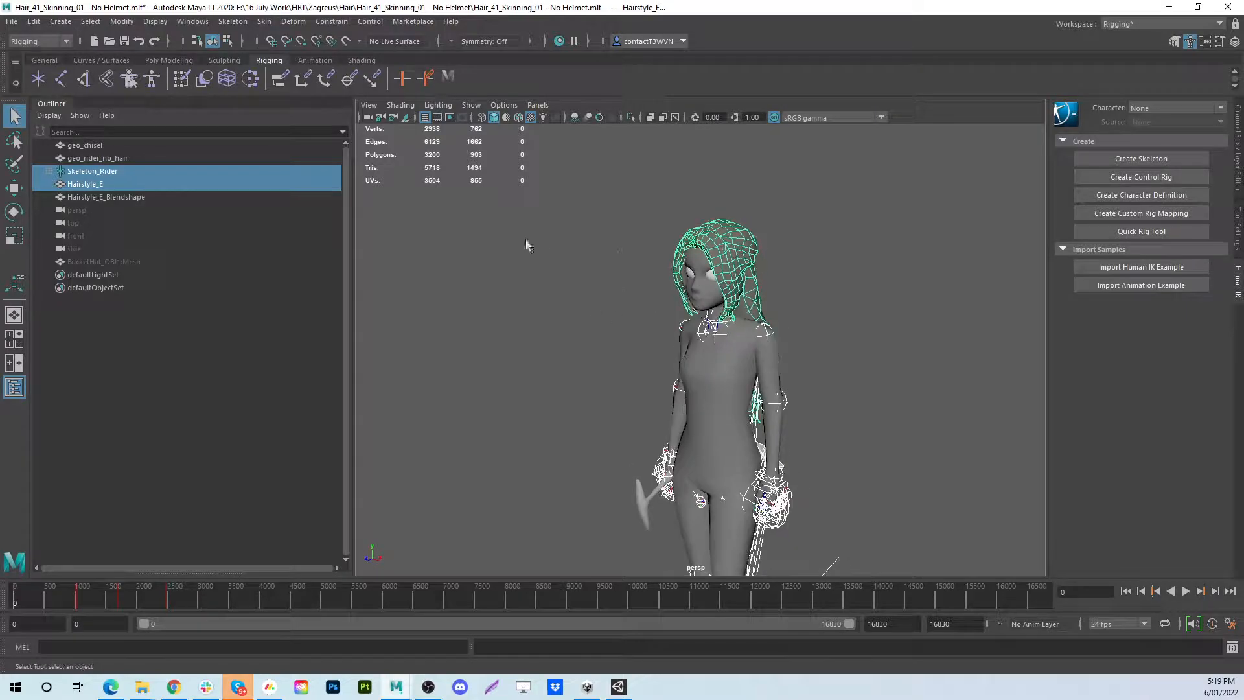
click(14, 21)
click(73, 183)
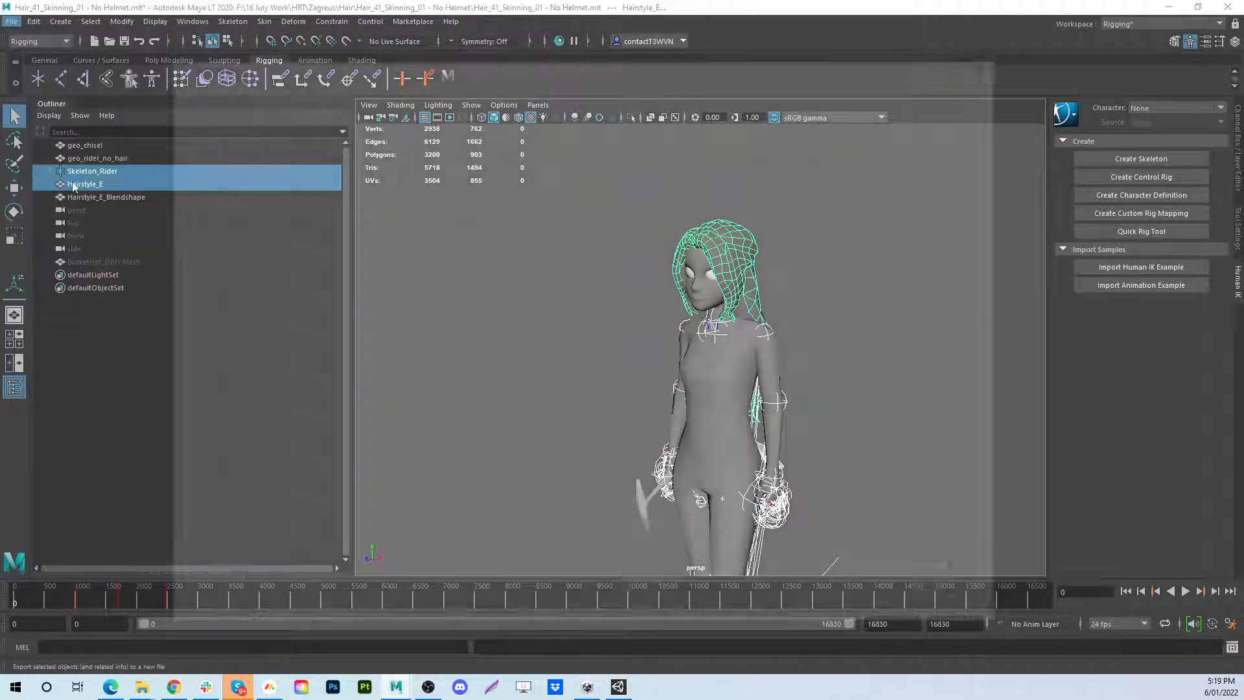
click(1001, 59)
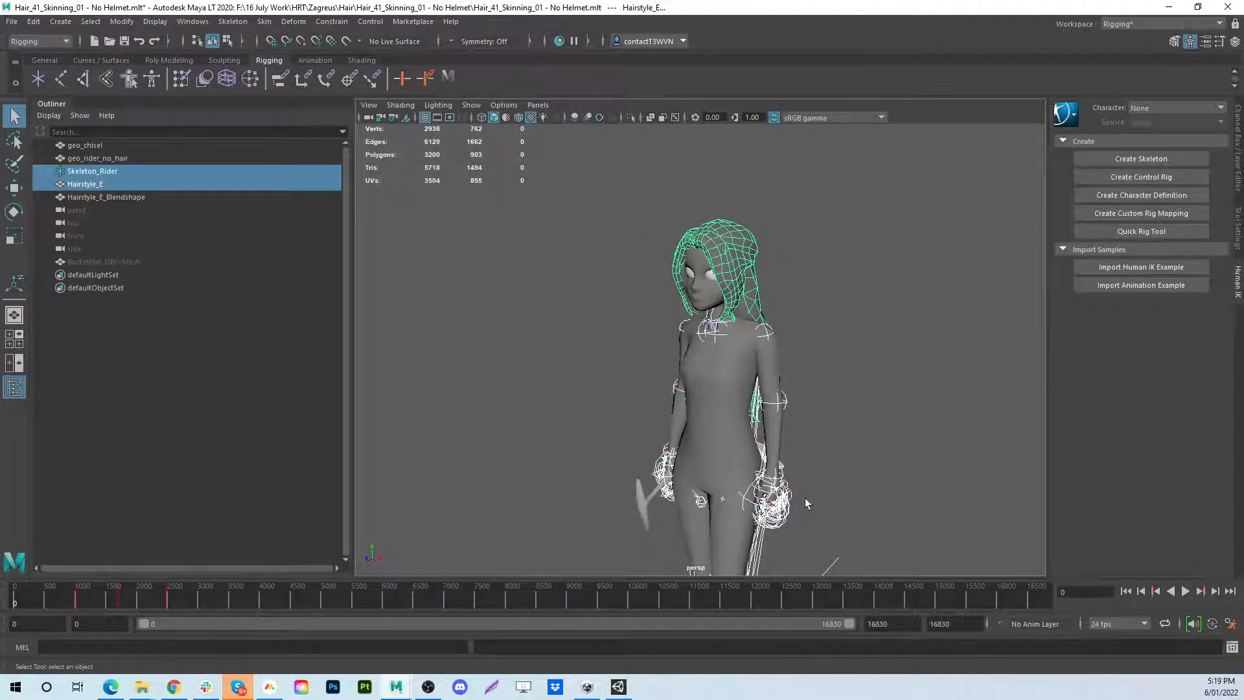
alt+drag(785, 357, 840, 329)
drag(305, 600, 14, 603)
click(12, 22)
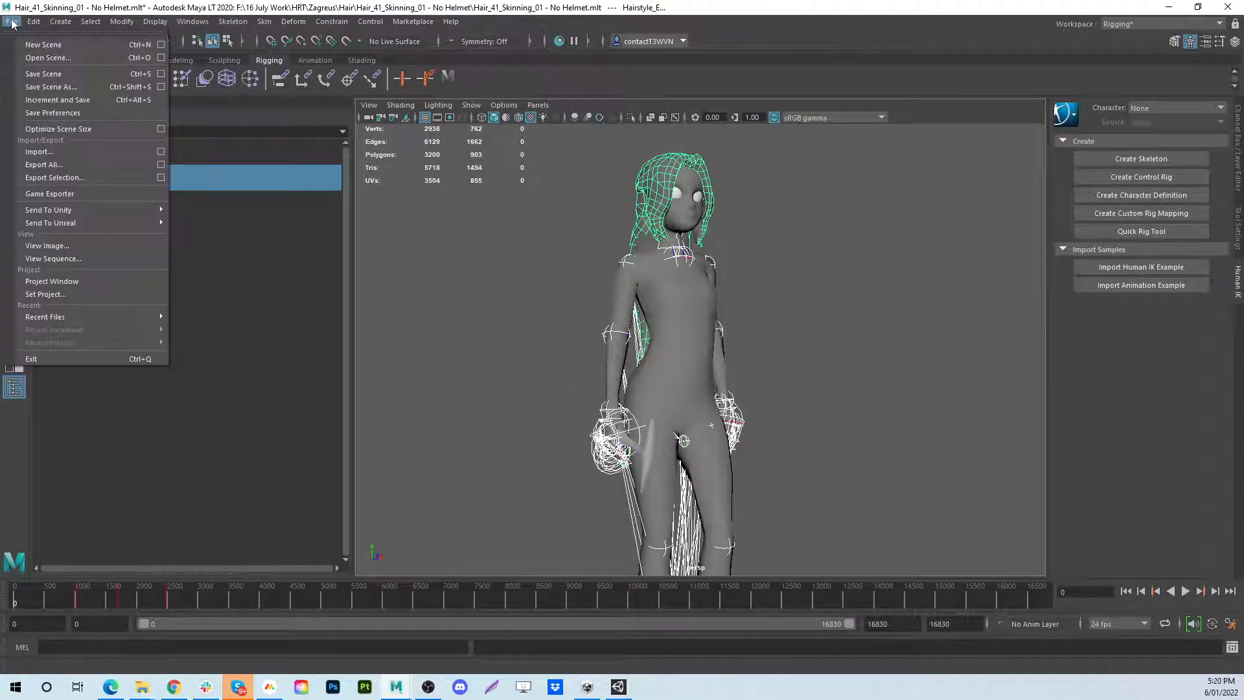
click(90, 178)
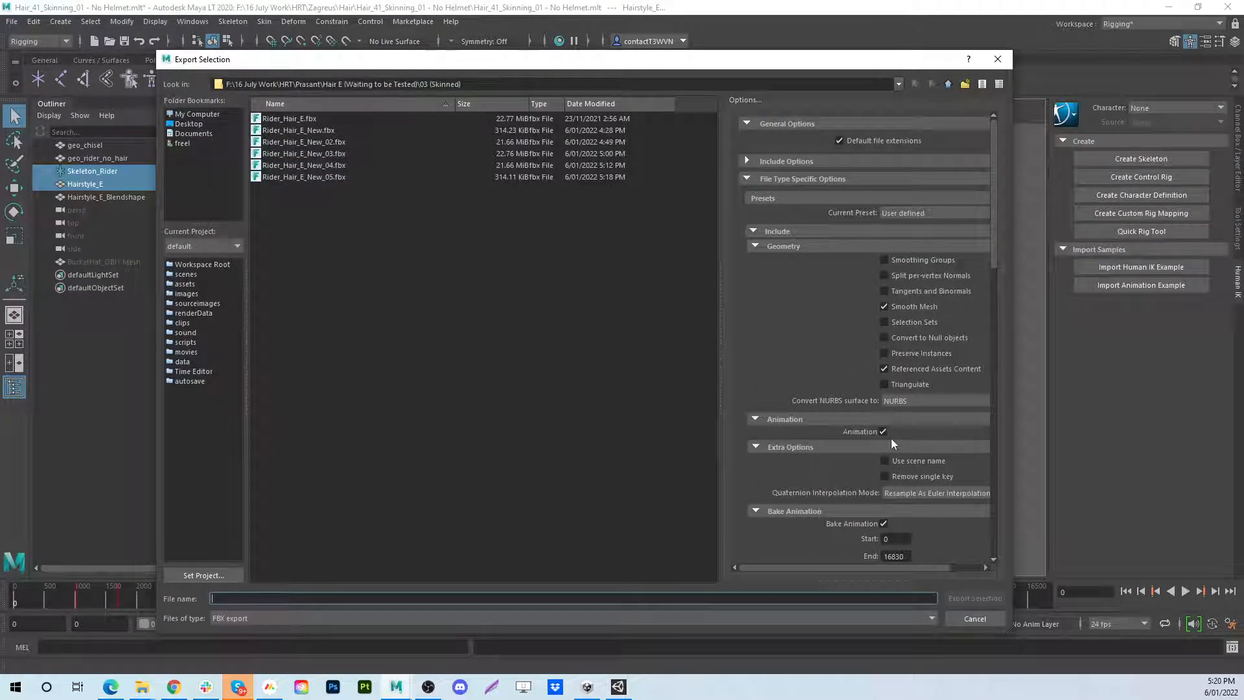
click(998, 614)
Hide the Hairstyle_E_Blendshape mesh and clear the selection to view Hairstyle_E on its own
alt+drag(550, 317, 528, 281)
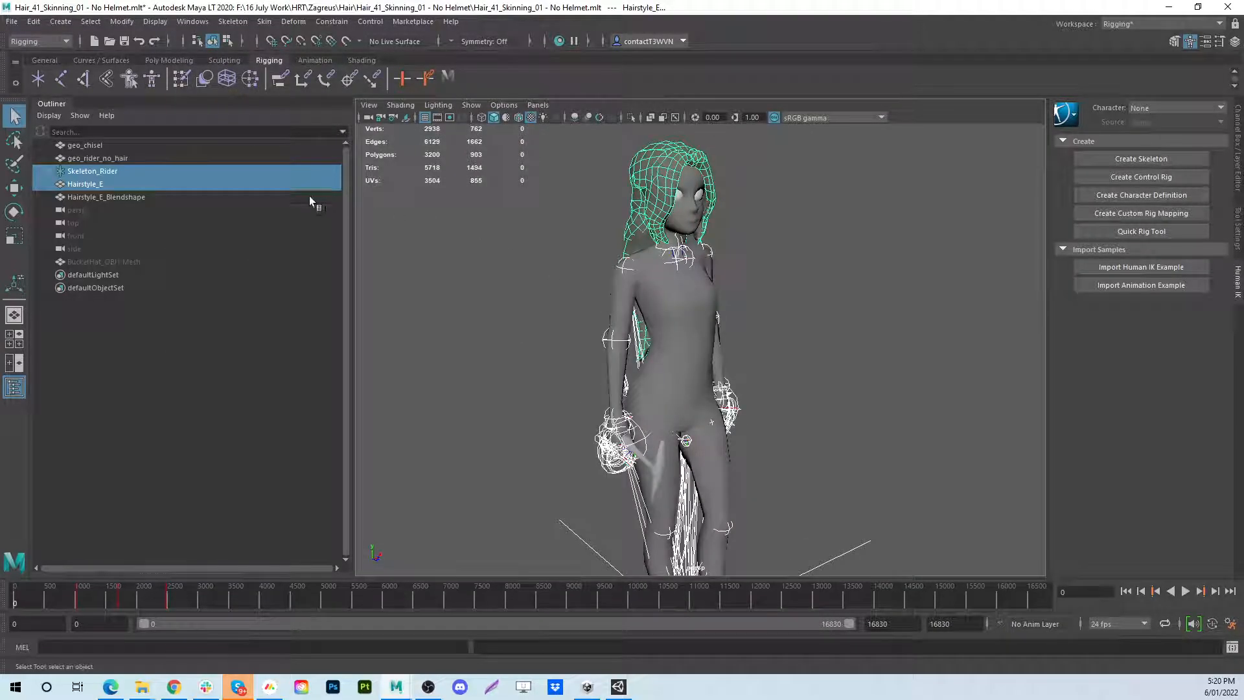
alt+drag(616, 339, 615, 259)
click(149, 197)
key(ctrl+h)
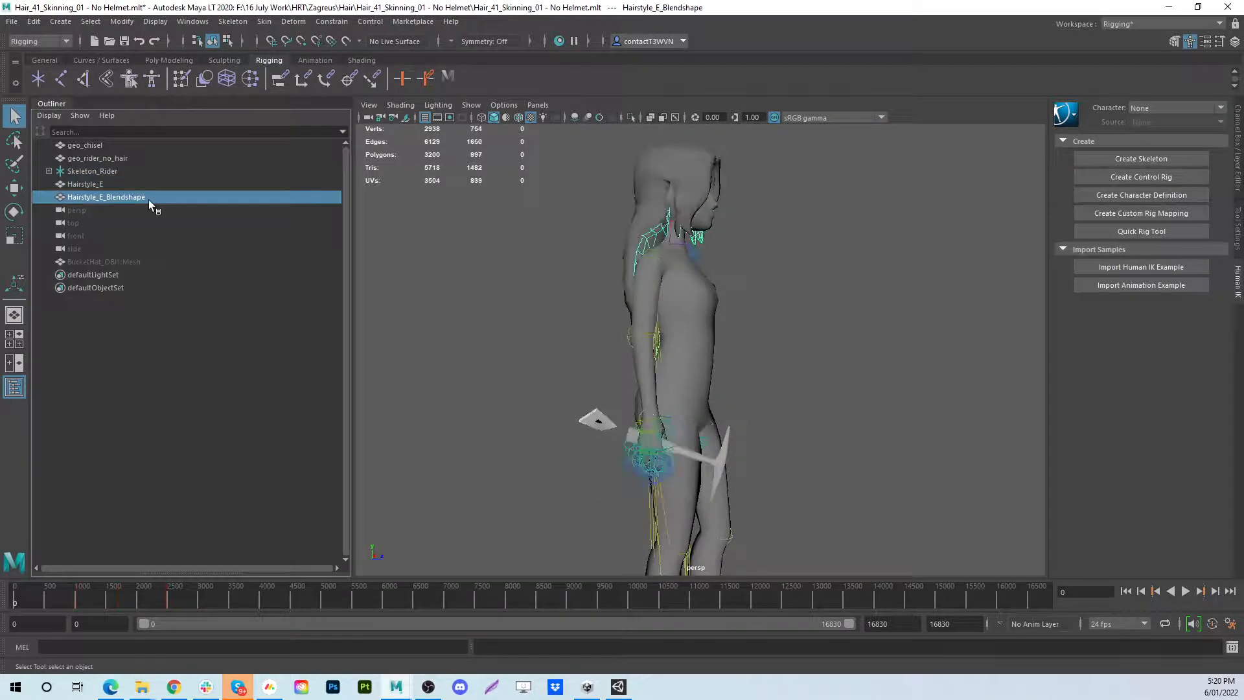
click(595, 201)
alt+drag(595, 205, 597, 278)
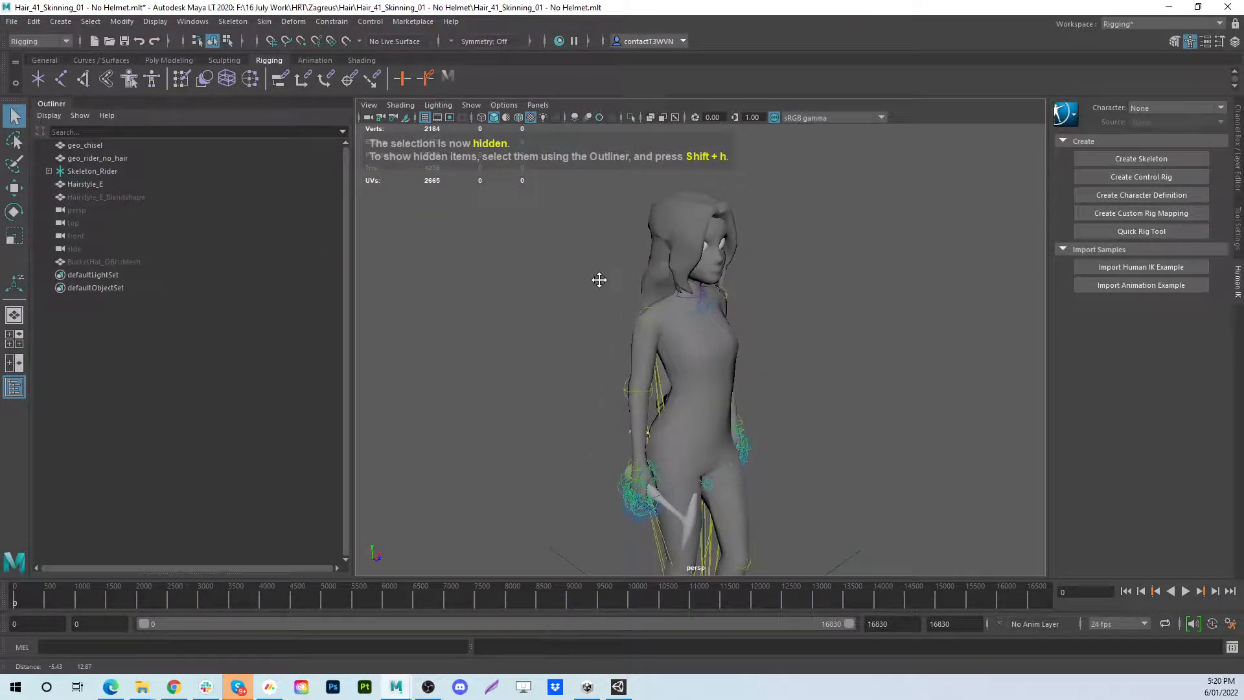
Export Skeleton_Rider and Hairstyle_E as FBX with Animation off, replacing the existing Rider_Hair_E_New_05.fbx
click(122, 170)
click(107, 184)
click(11, 22)
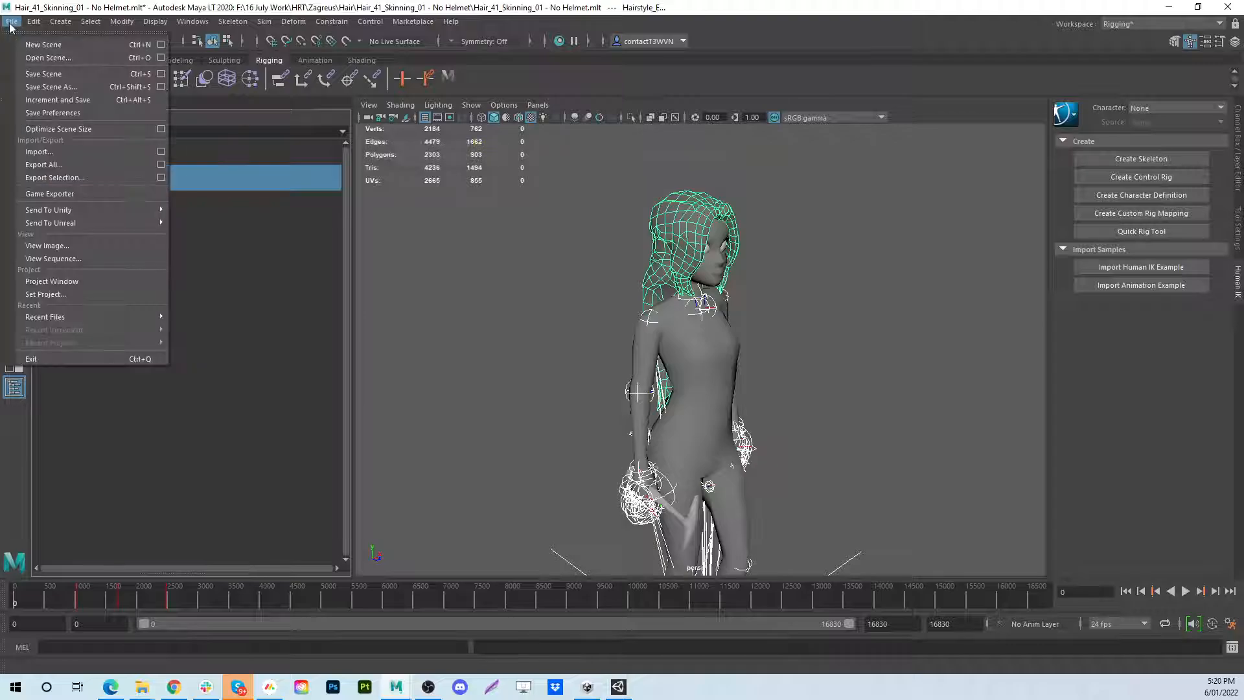
click(95, 177)
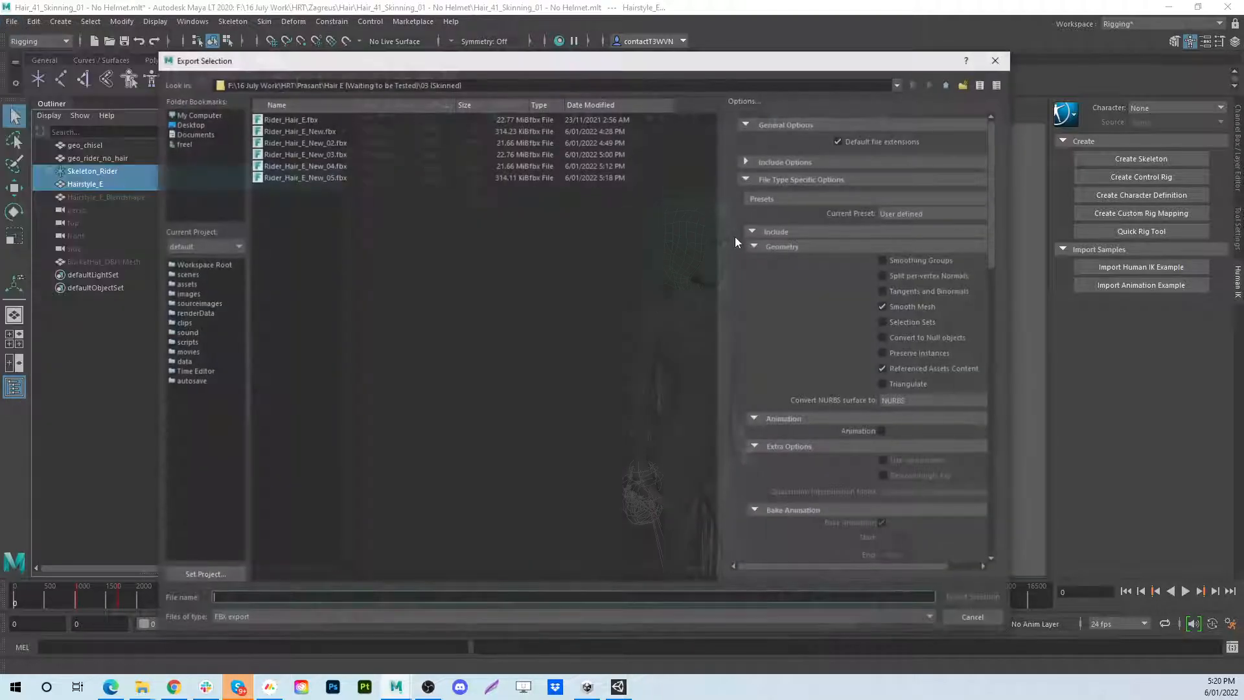
click(336, 179)
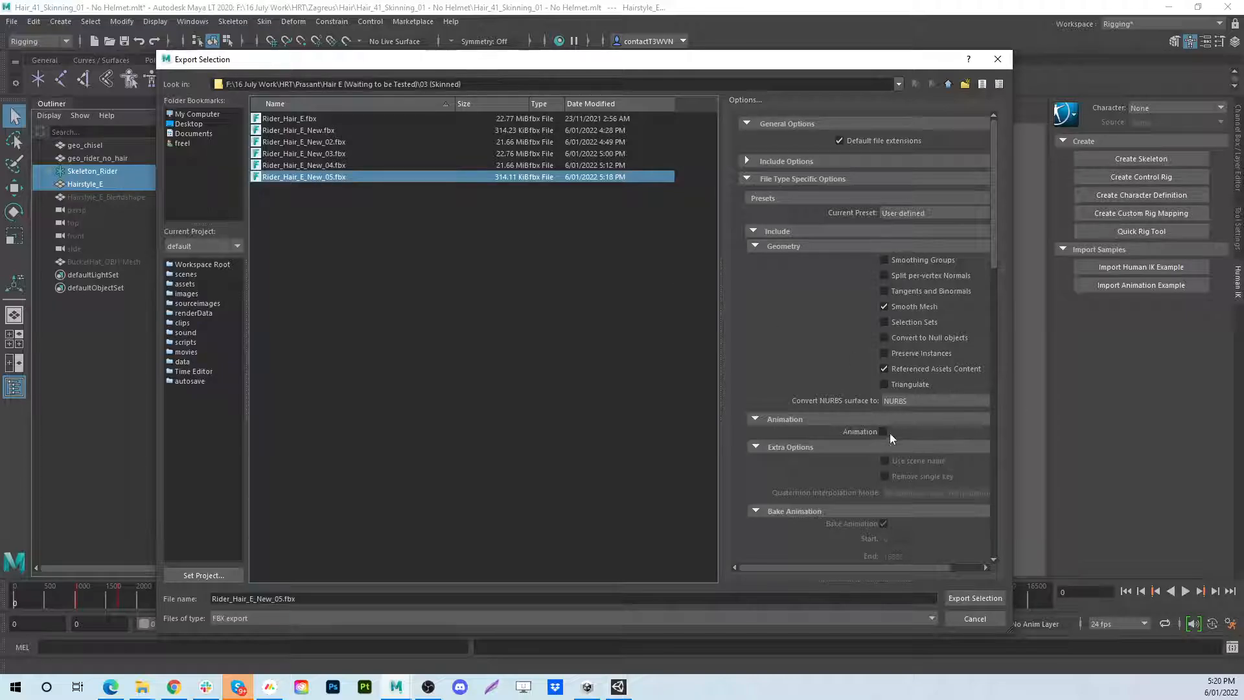
scroll(890, 435, down, 3)
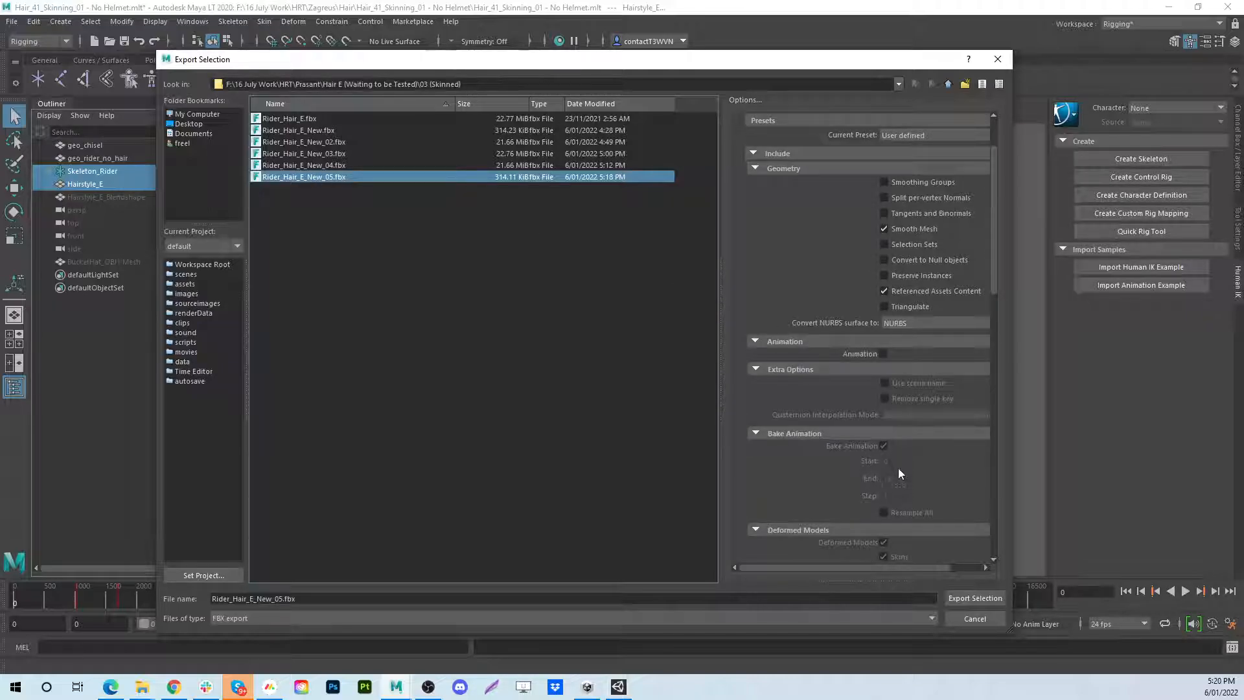
scroll(903, 474, down, 3)
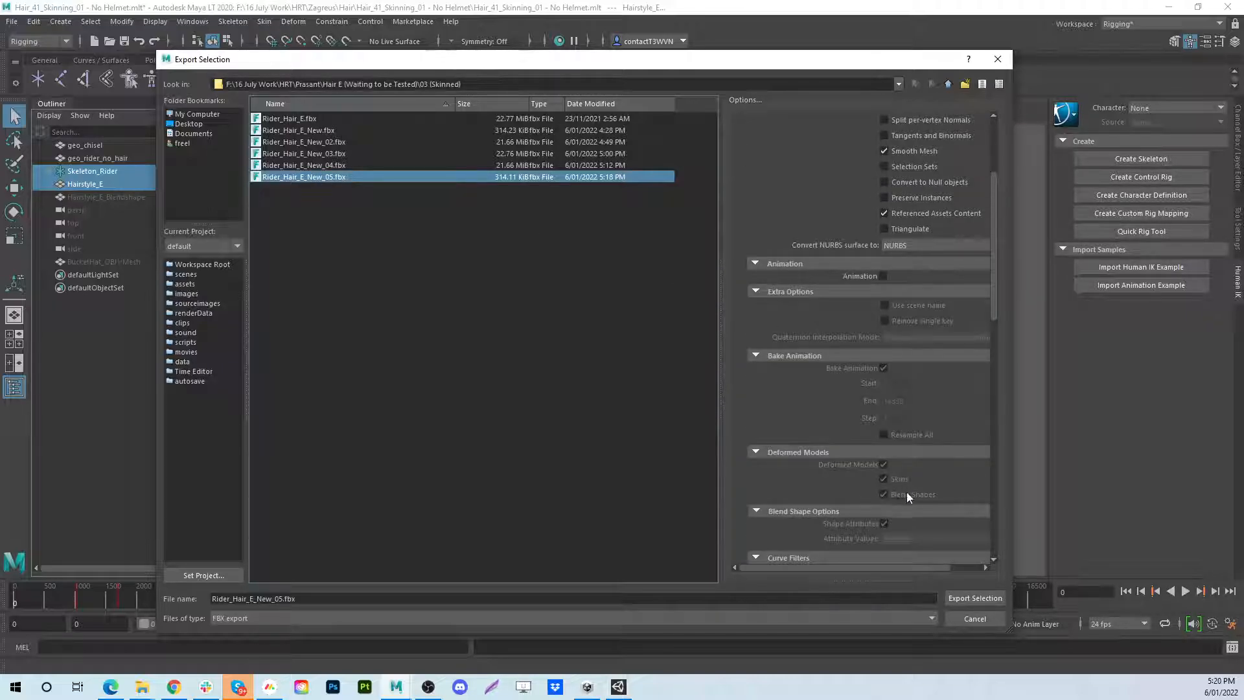
click(970, 597)
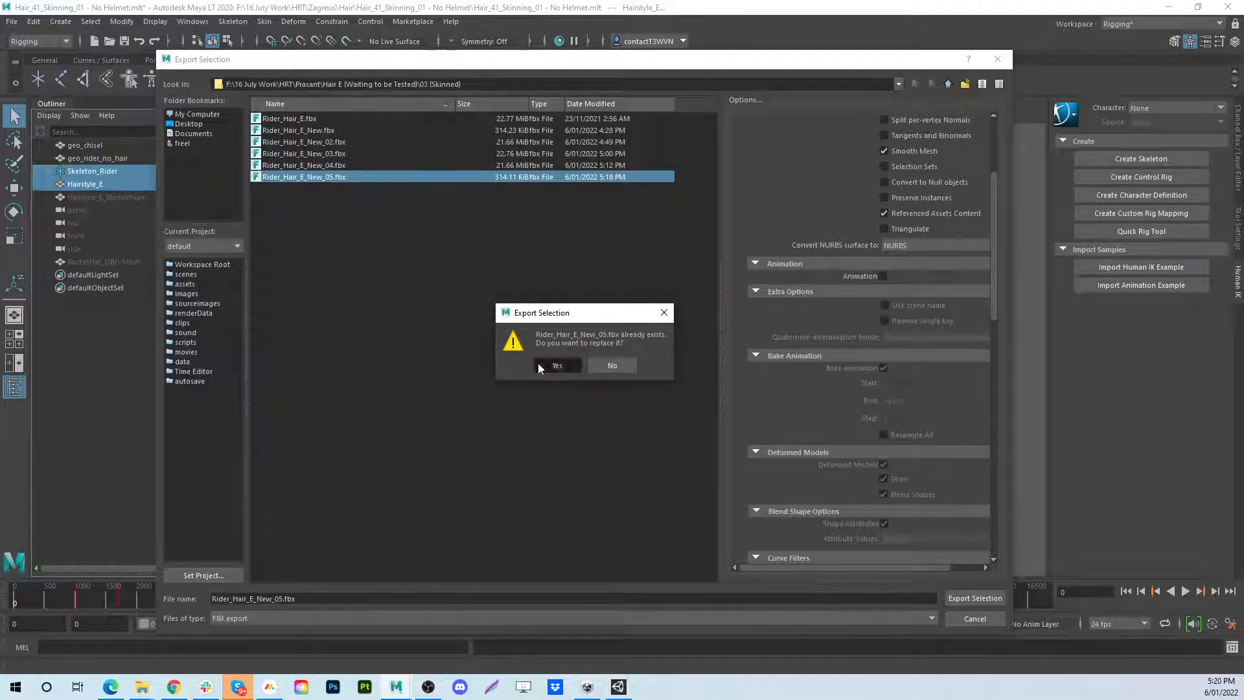
click(554, 363)
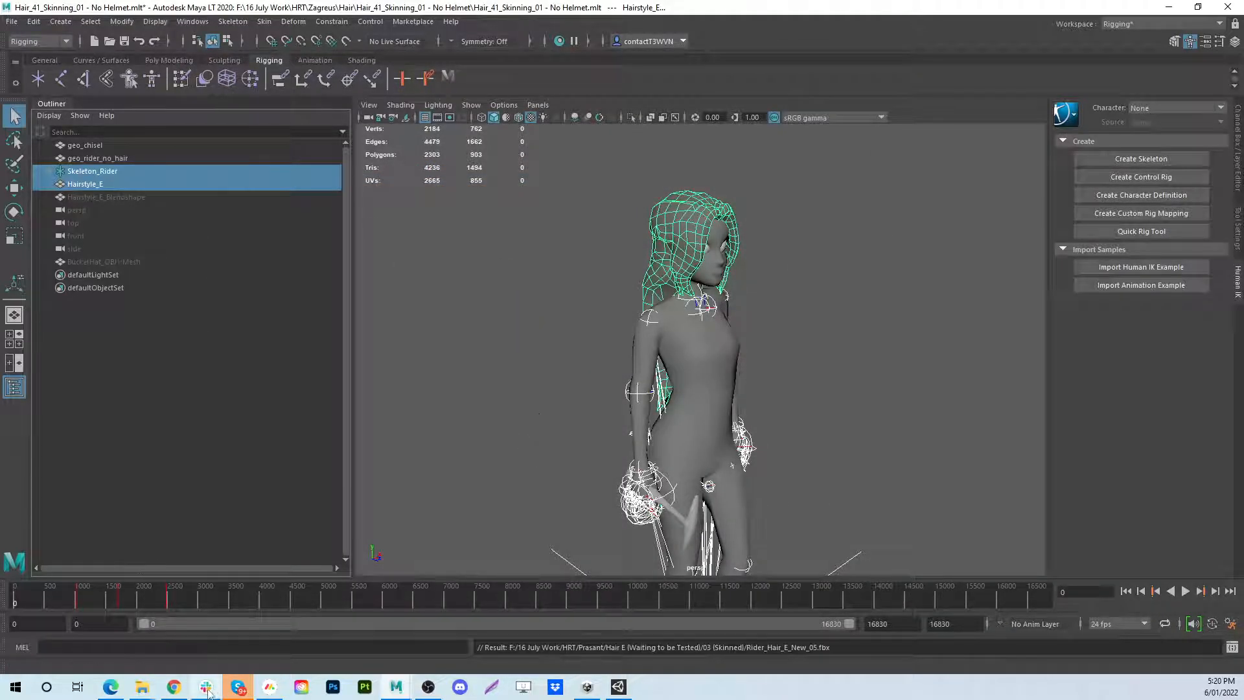
Switch to Unity and delete the outdated Rider_Hair_E_New_05 asset from the Hair E folder
mouse_move(142, 686)
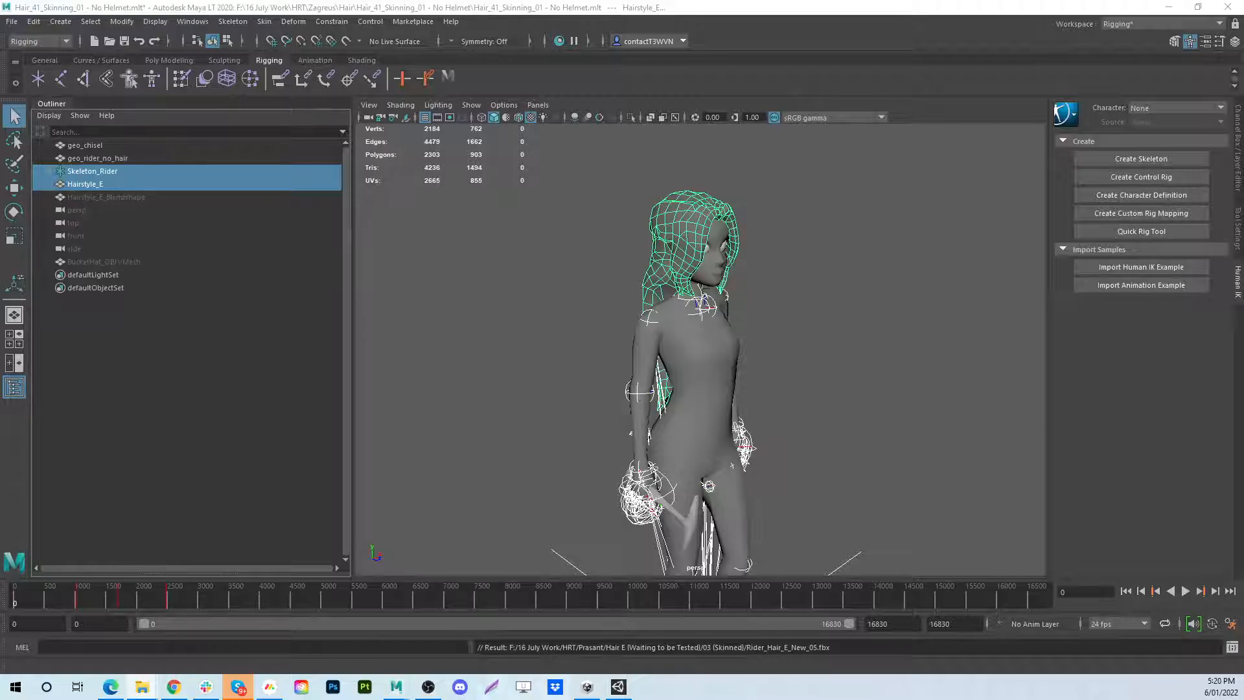
click(625, 686)
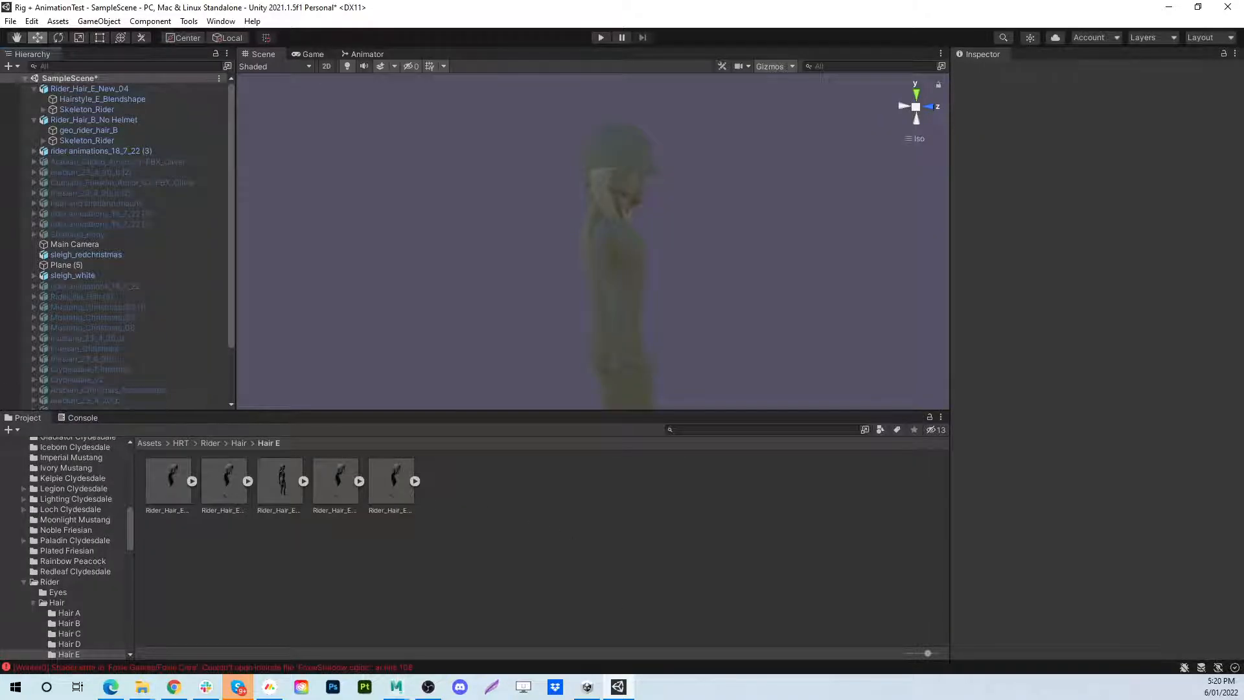
click(395, 483)
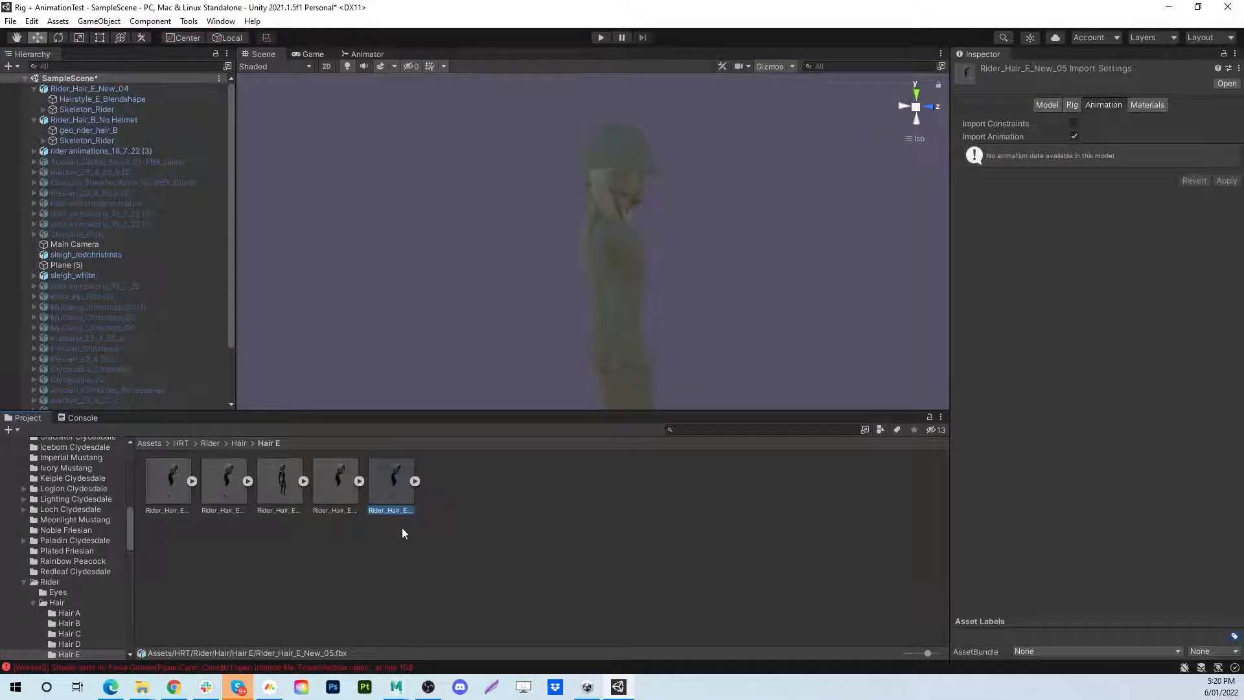
key(Delete)
click(650, 366)
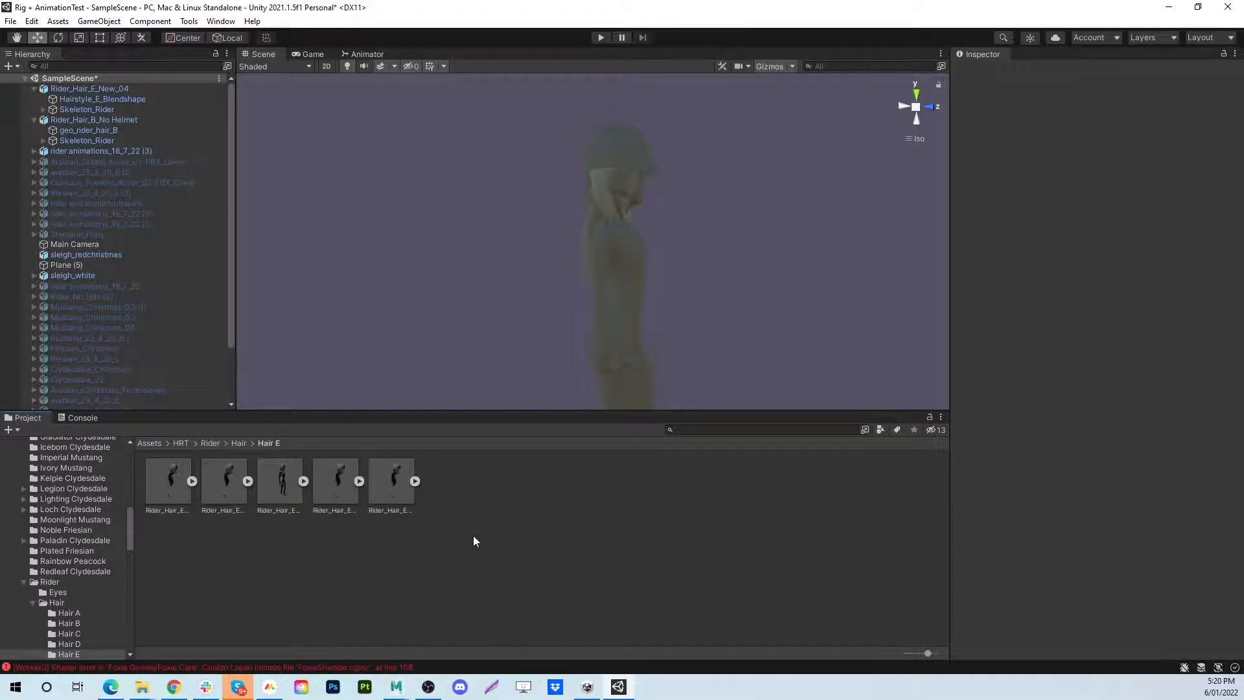
Place Rider_Hair_E_New_05 in the scene to inspect its Hairstyle_E_Blendshape mesh, and delete the placed instance from the scene
click(389, 478)
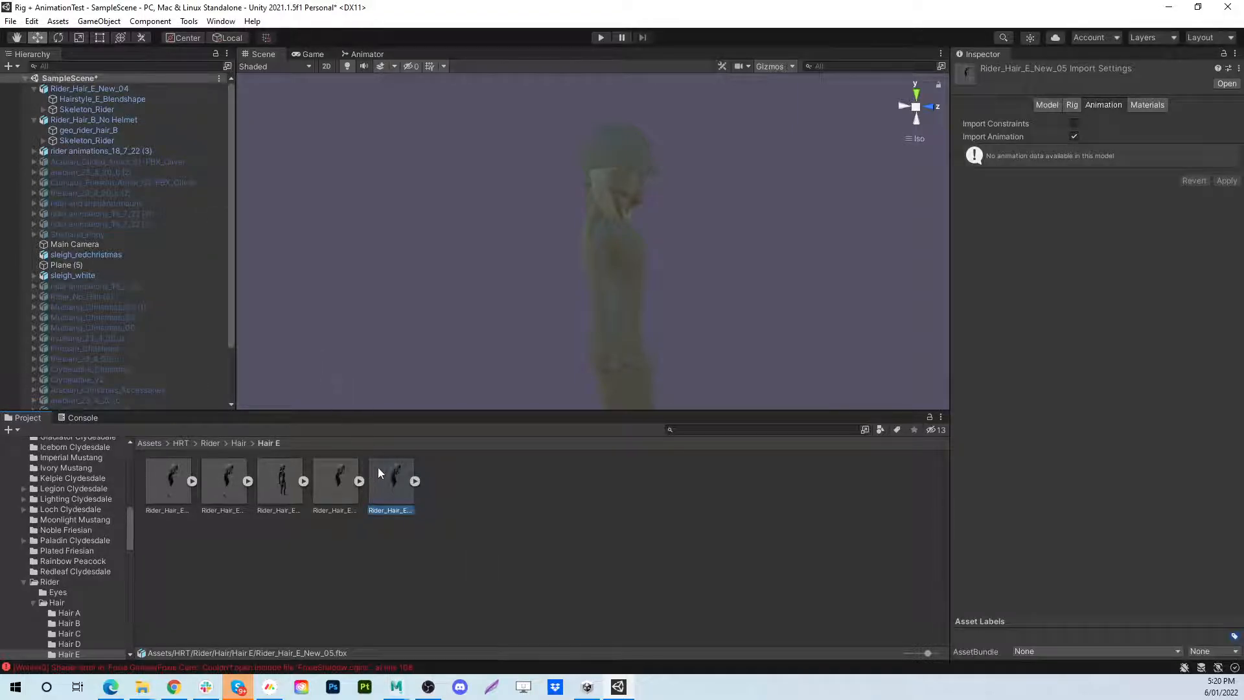
drag(386, 482, 40, 96)
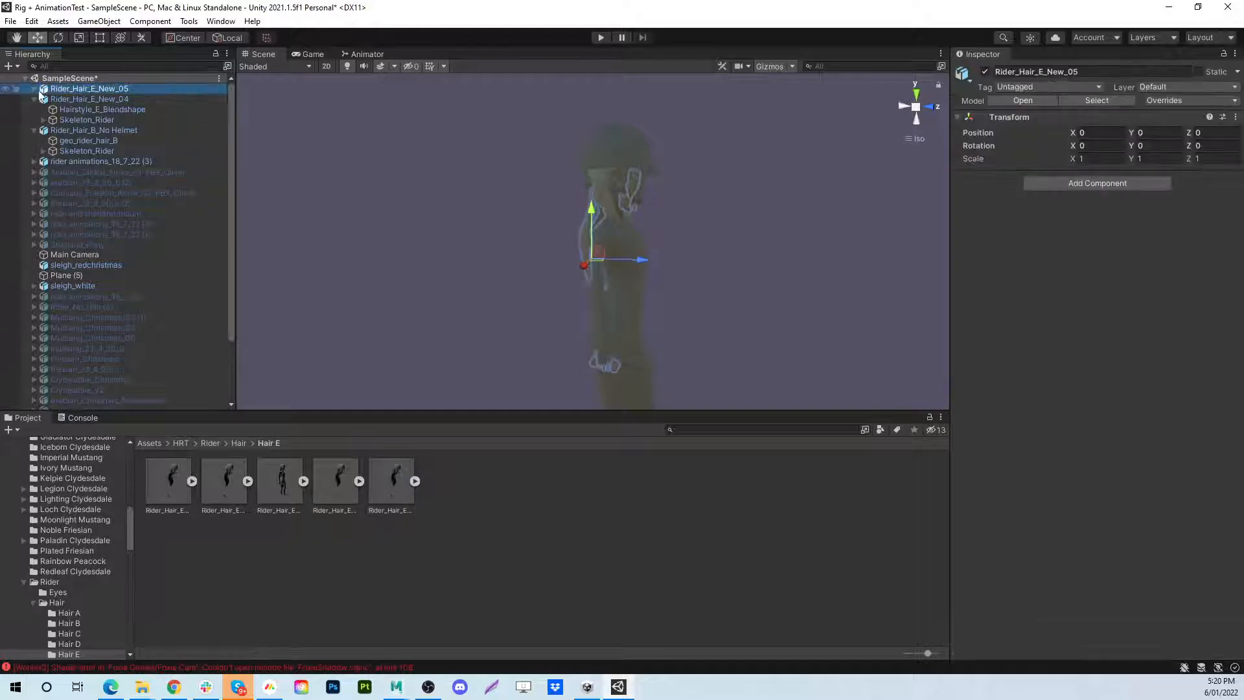
click(35, 88)
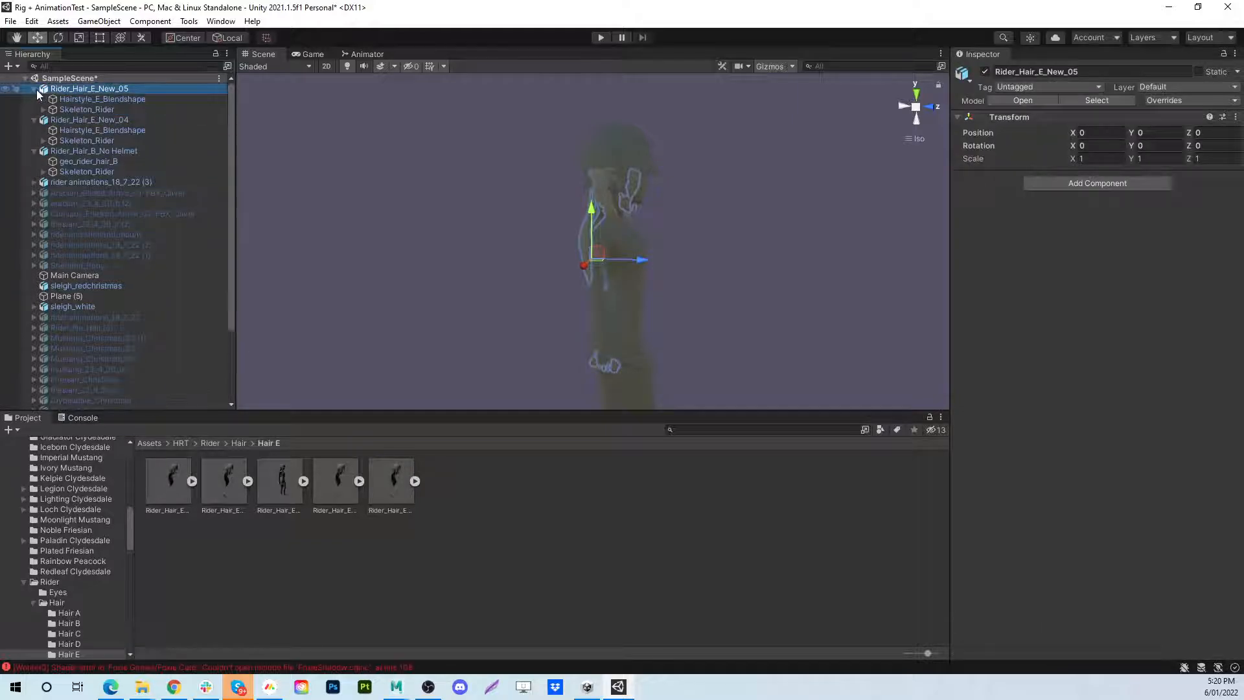
click(133, 99)
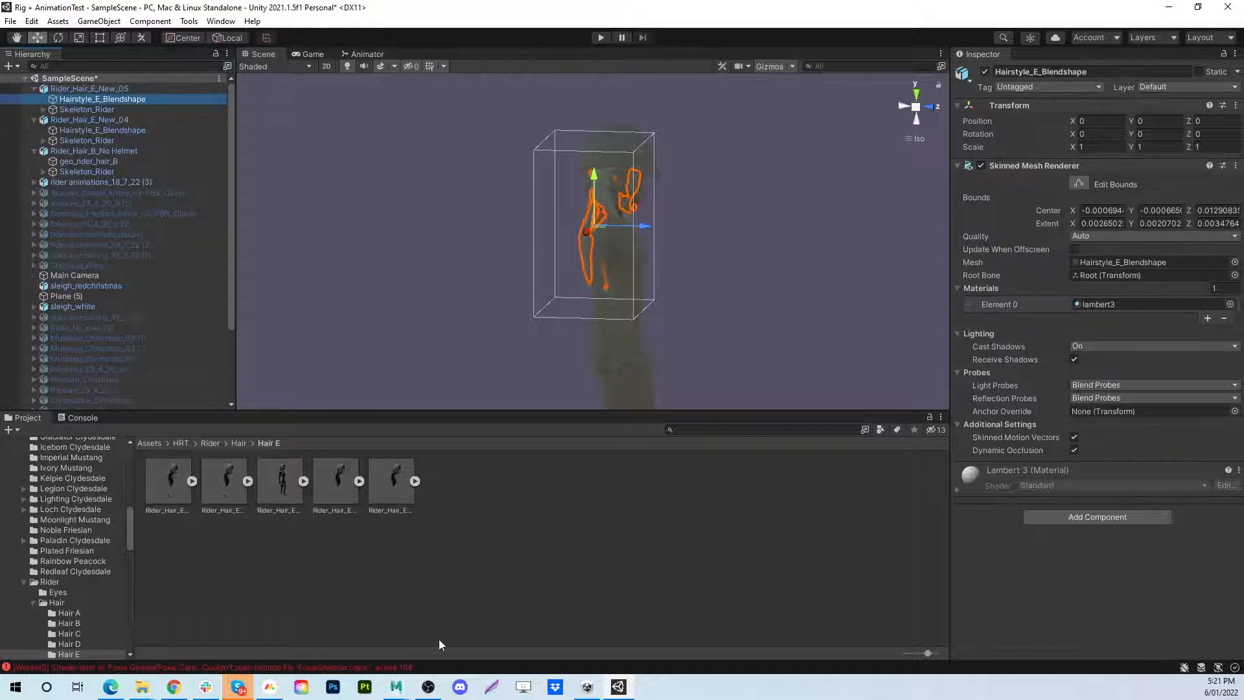
click(126, 92)
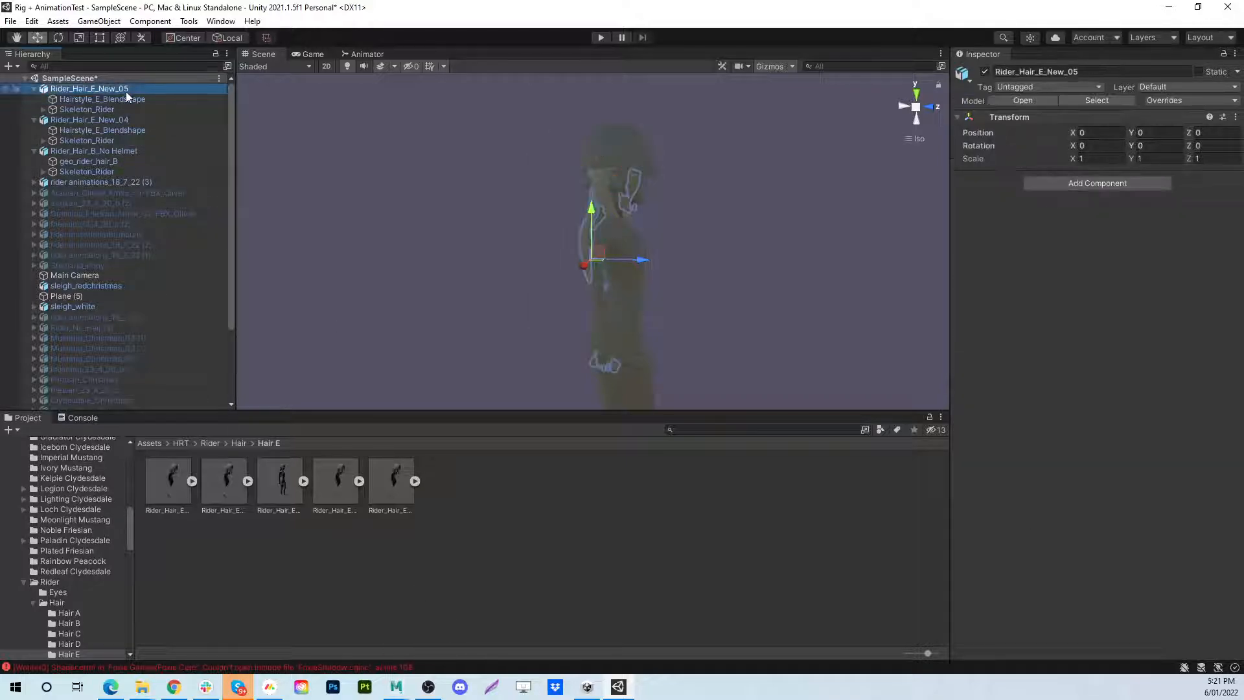
key(Delete)
Switch to Maya and delete the hidden Hairstyle_E_Blendshape mesh from the scene
mouse_move(407, 686)
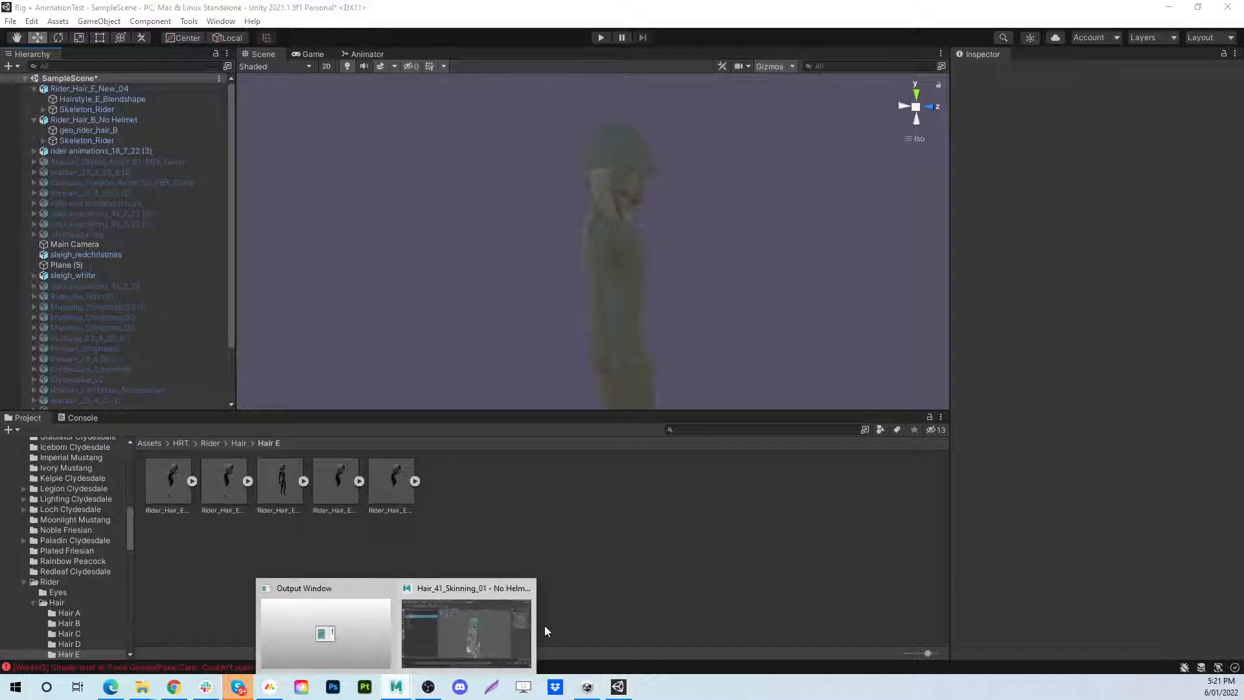
click(516, 618)
click(129, 200)
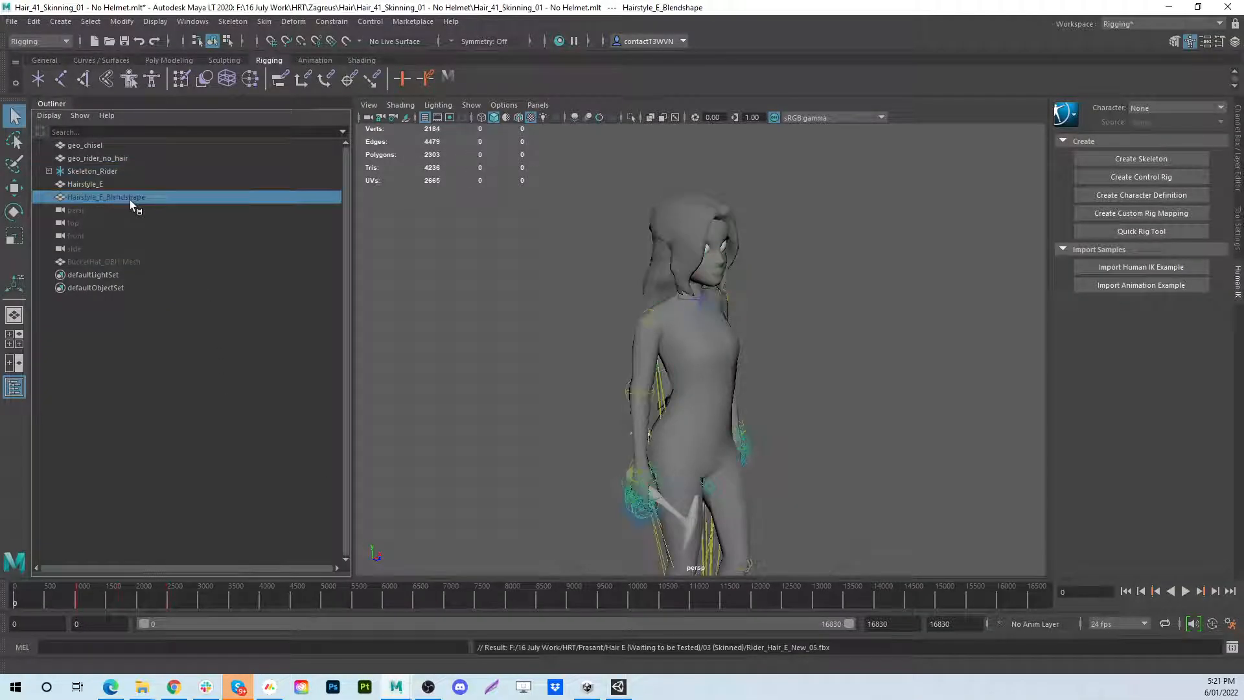
key(Delete)
Select Skeleton_Rider, check the Hairstyle_E blend shape target in the Shape Editor with its weight at 0, and close the editor
click(97, 169)
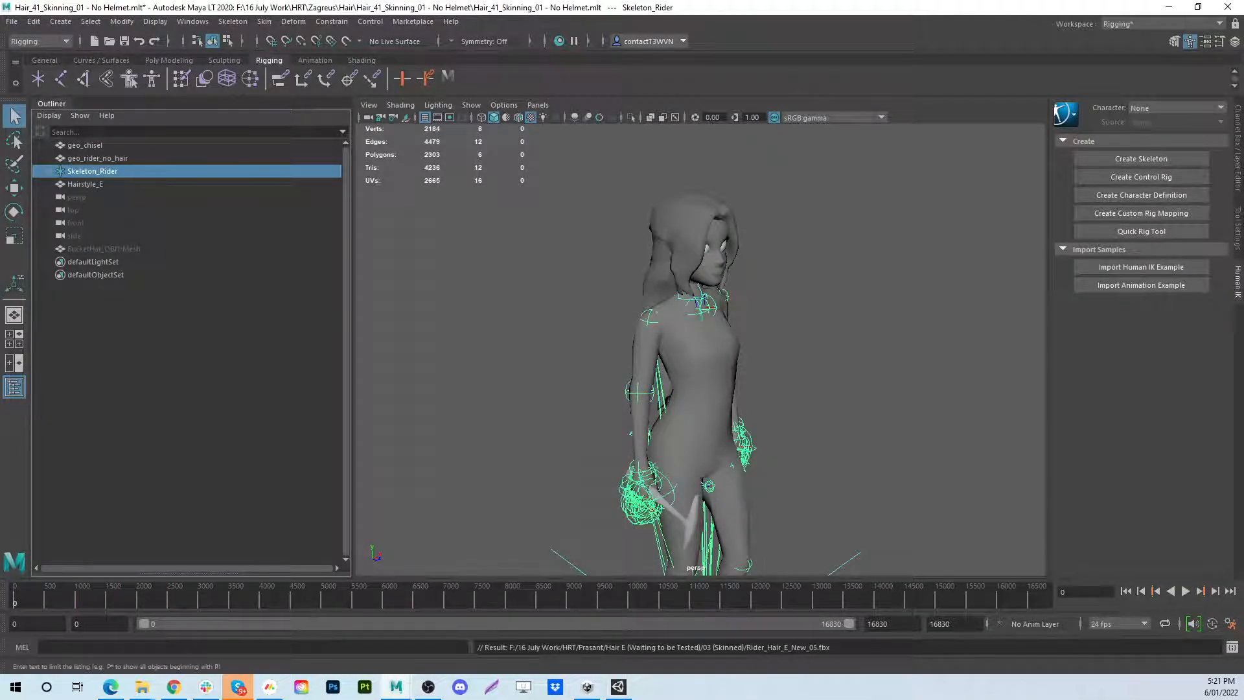
click(187, 24)
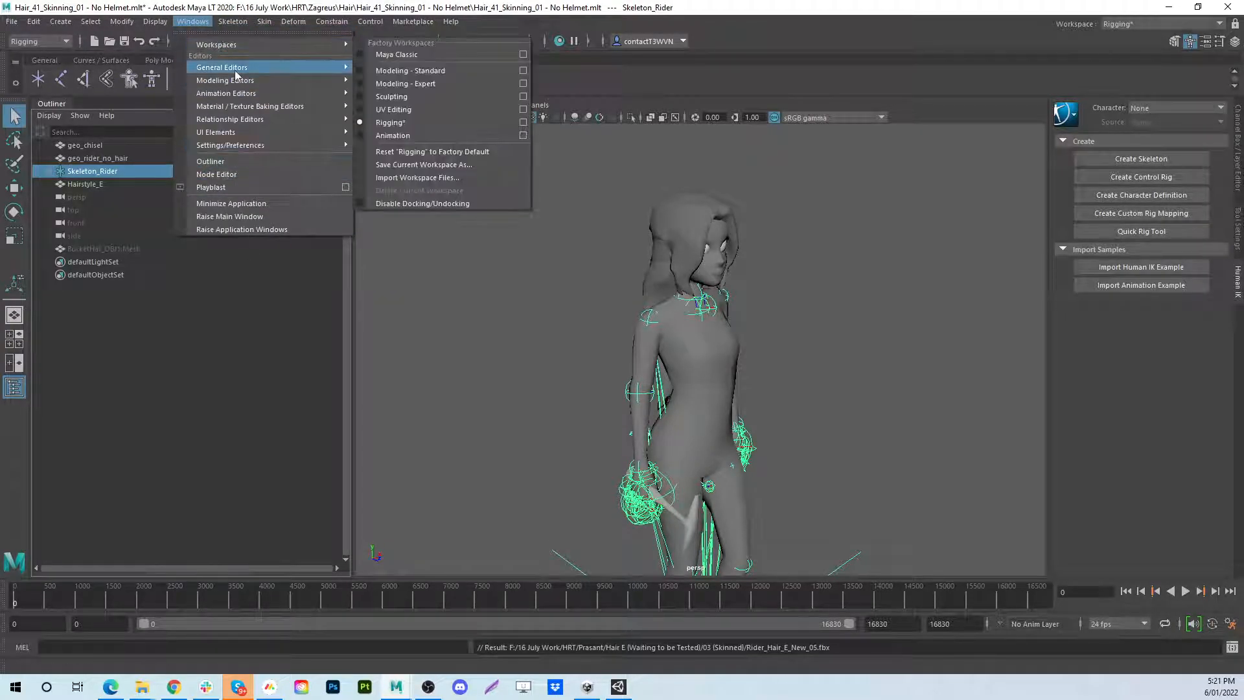
mouse_move(260, 111)
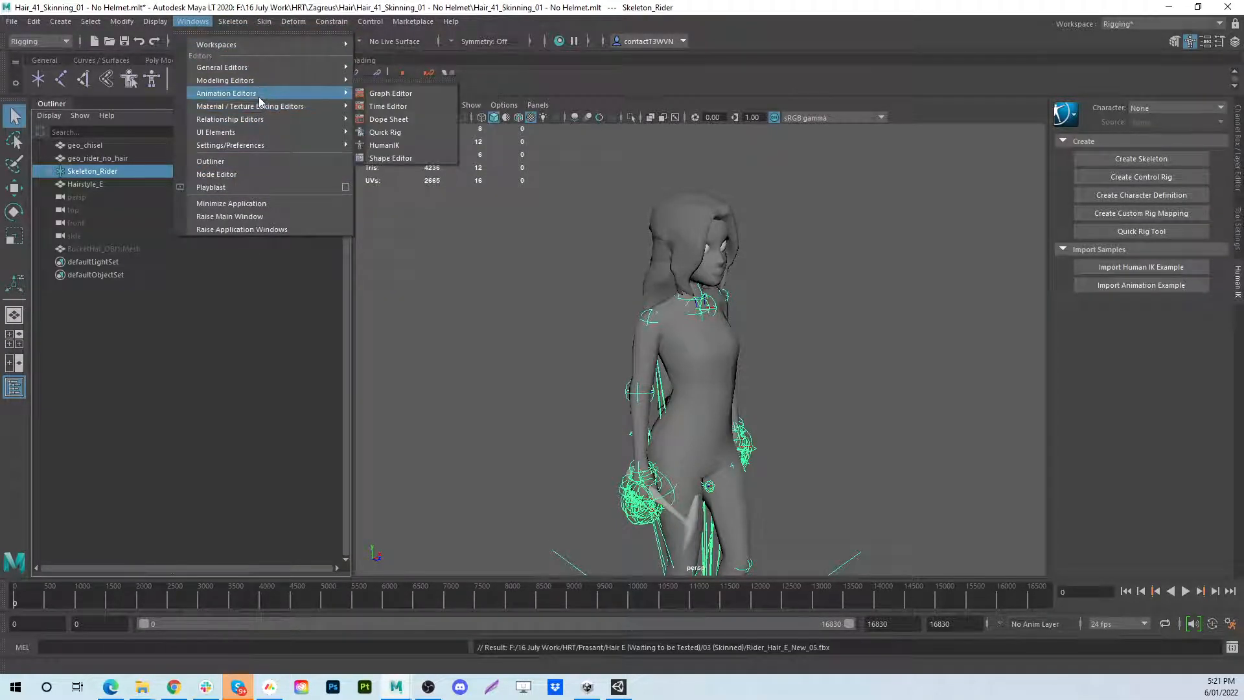
click(406, 159)
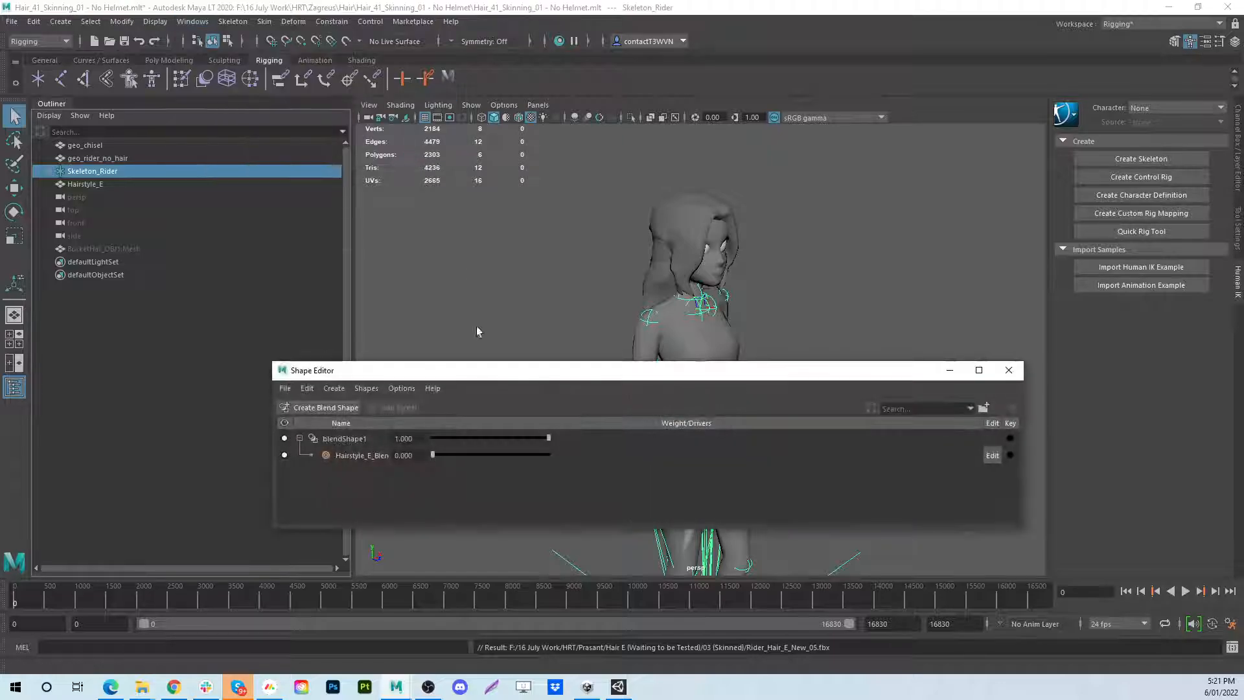
mouse_move(433, 455)
mouse_down()
mouse_move(597, 464)
mouse_move(431, 457)
mouse_up()
click(408, 455)
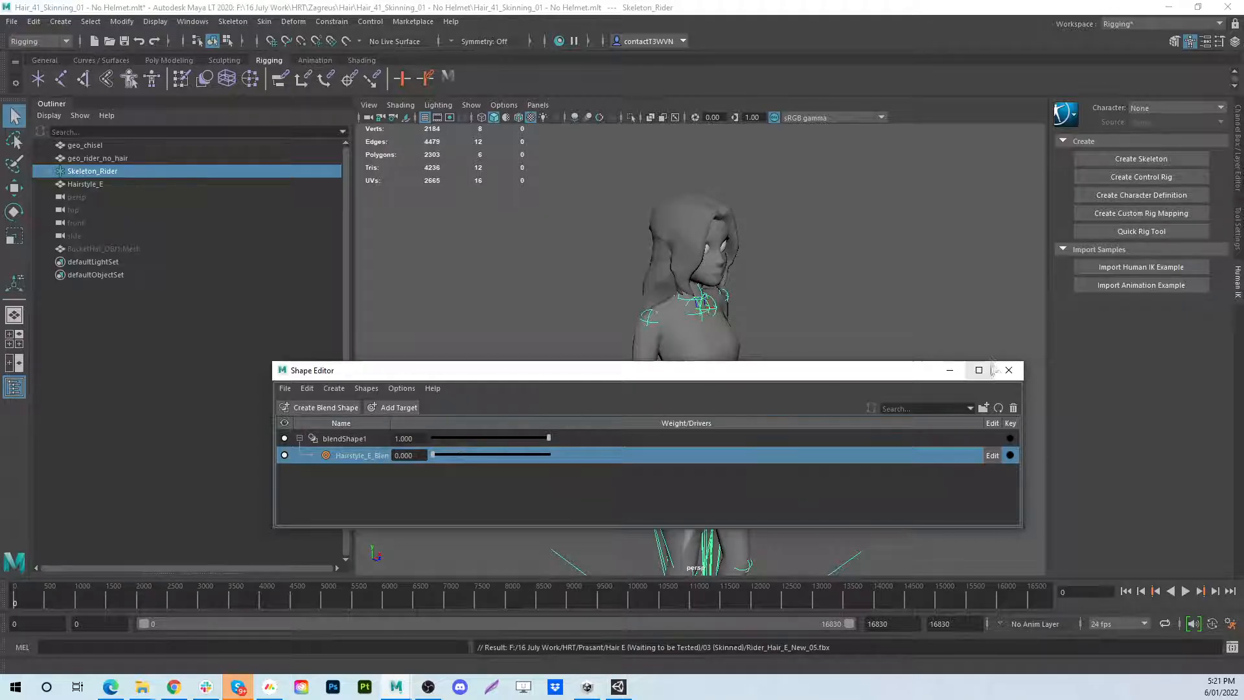
click(1008, 369)
Export Skeleton_Rider together with Hairstyle_E as FBX, overwriting Rider_Hair_E_New_05.fbx in the 03 (Skinned) folder
ctrl+click(97, 185)
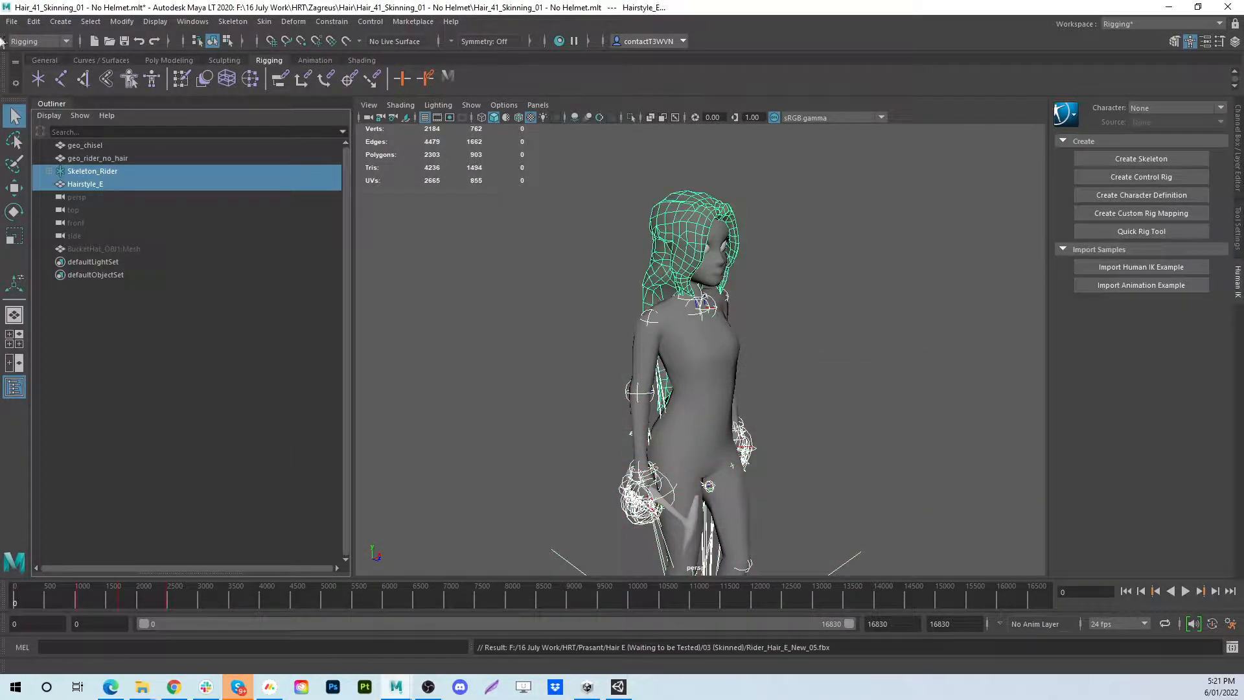
click(12, 21)
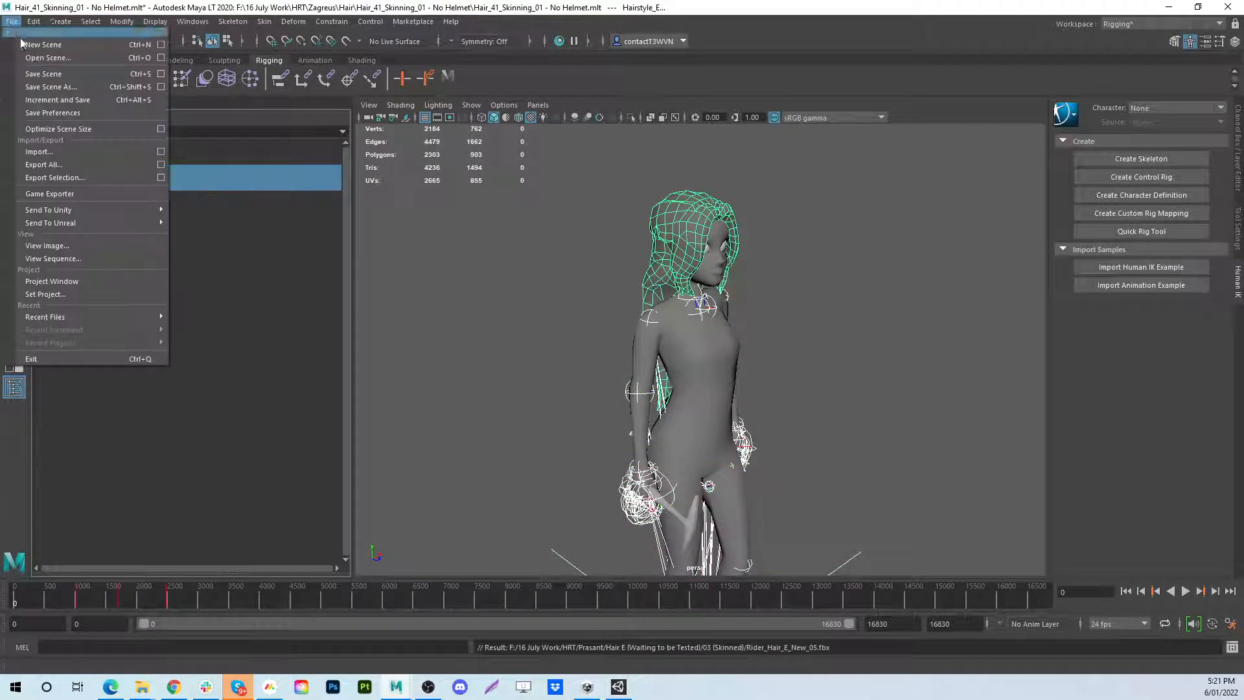
click(81, 180)
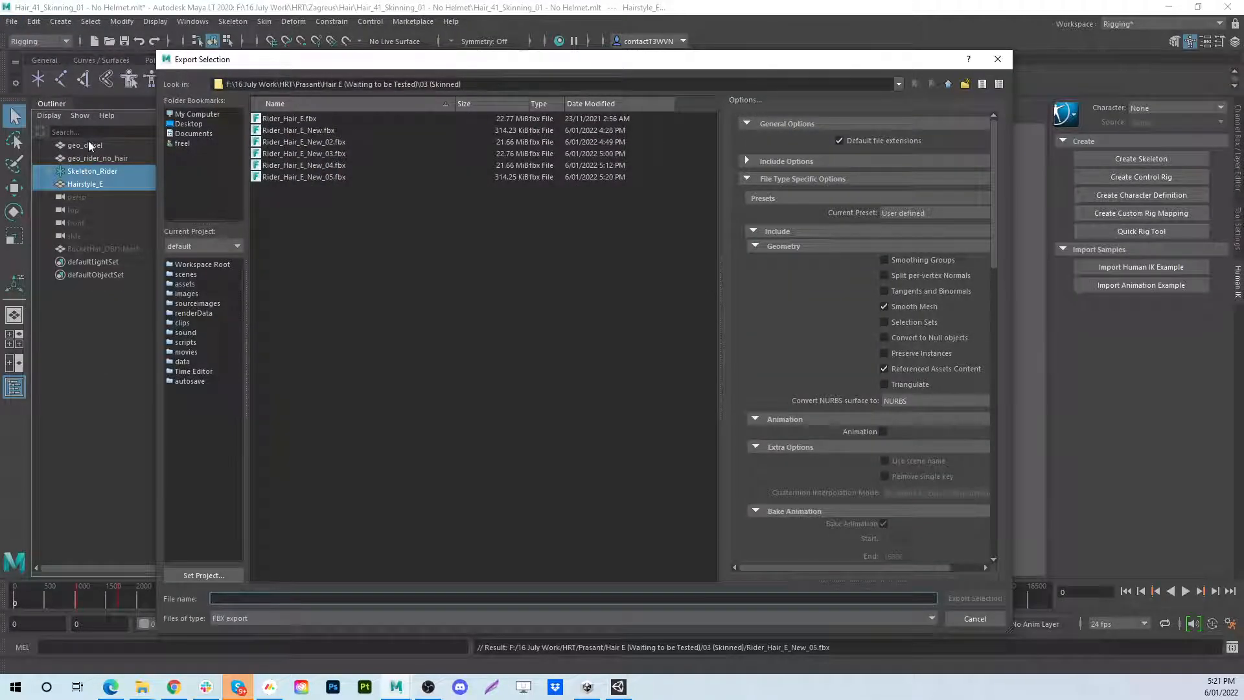
click(338, 176)
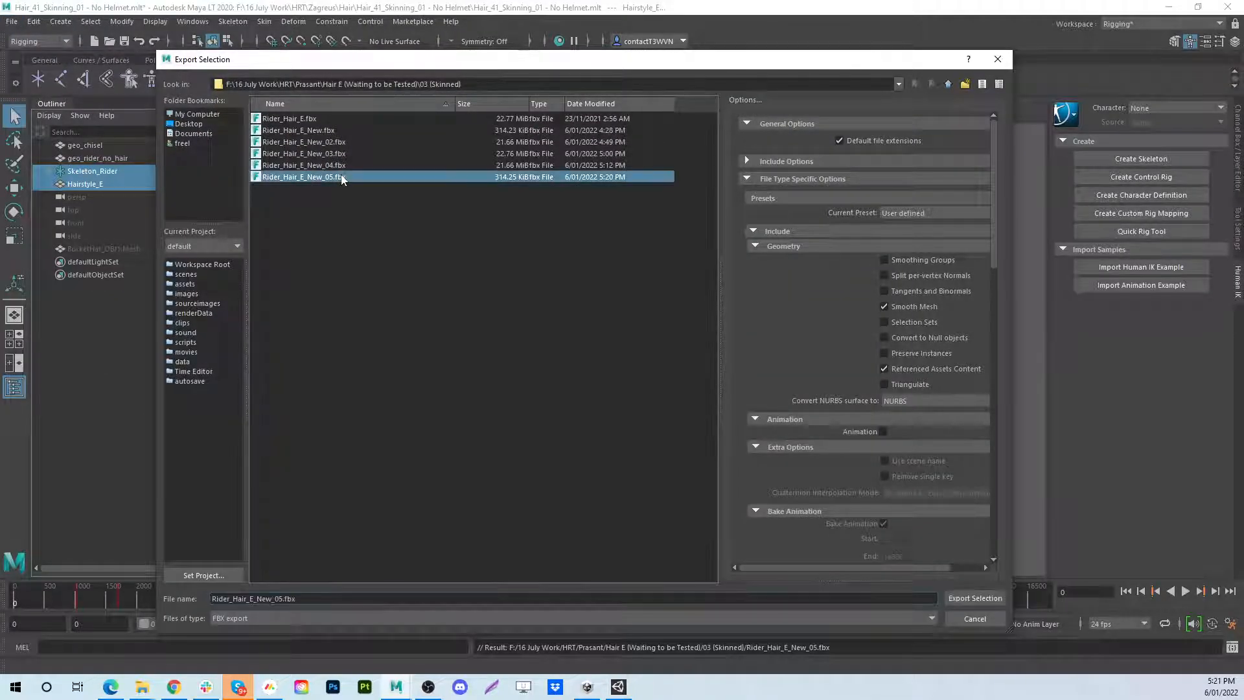
click(948, 594)
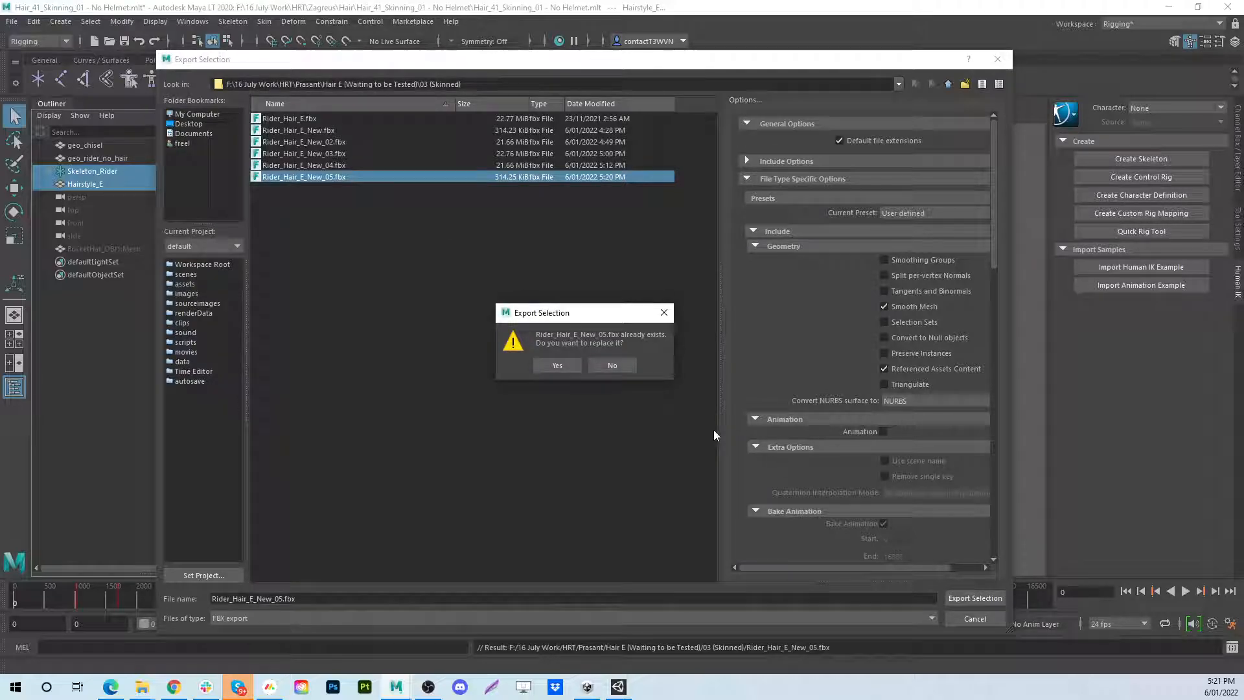
click(574, 366)
Return to Unity and delete the previously imported Rider_Hair_E_New_05 asset from the Hair E folder
click(1169, 9)
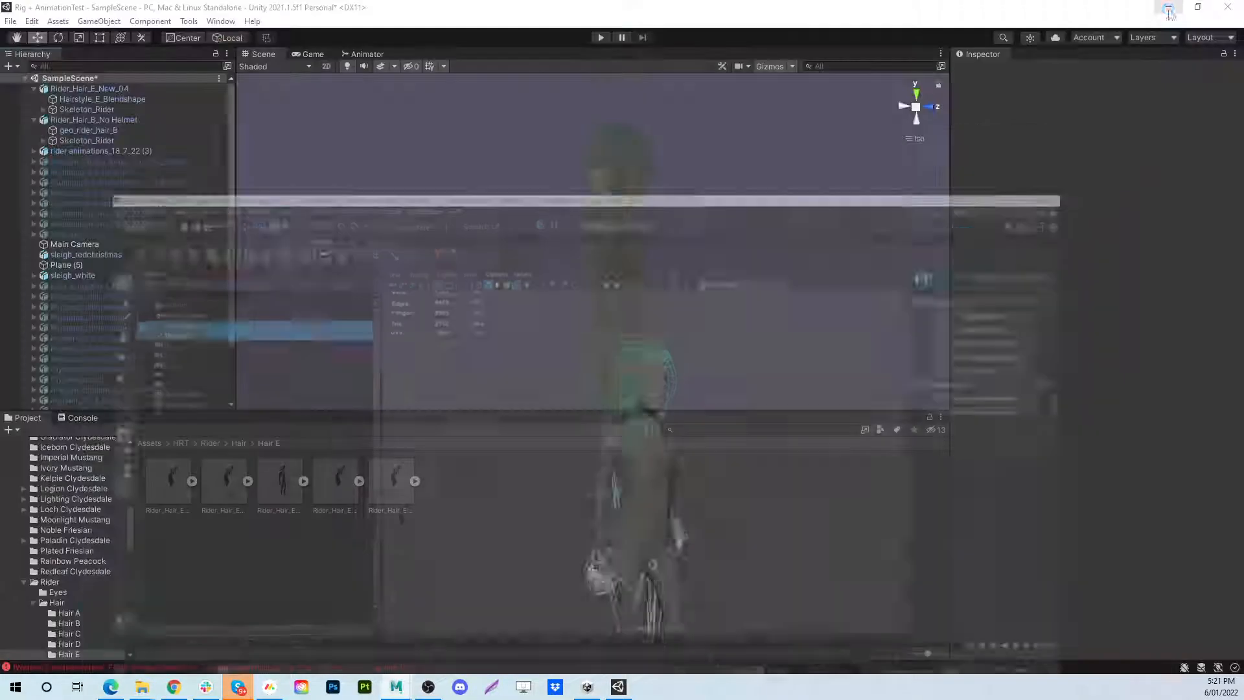
key(Delete)
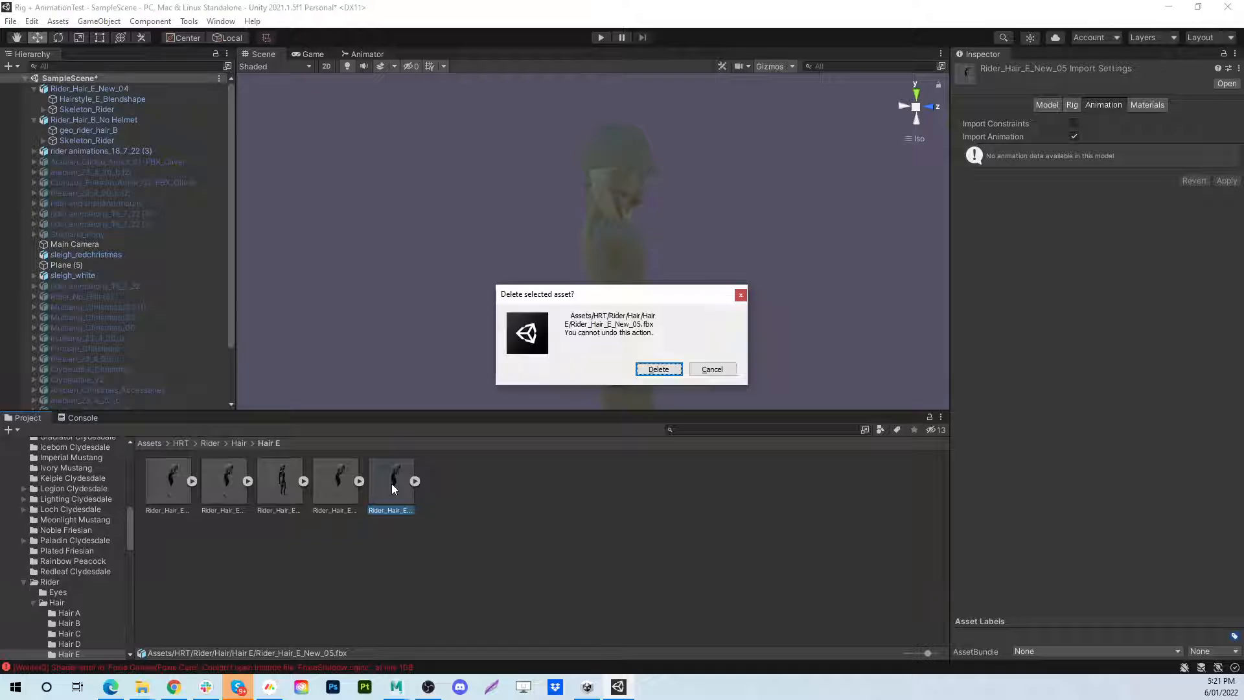
click(673, 366)
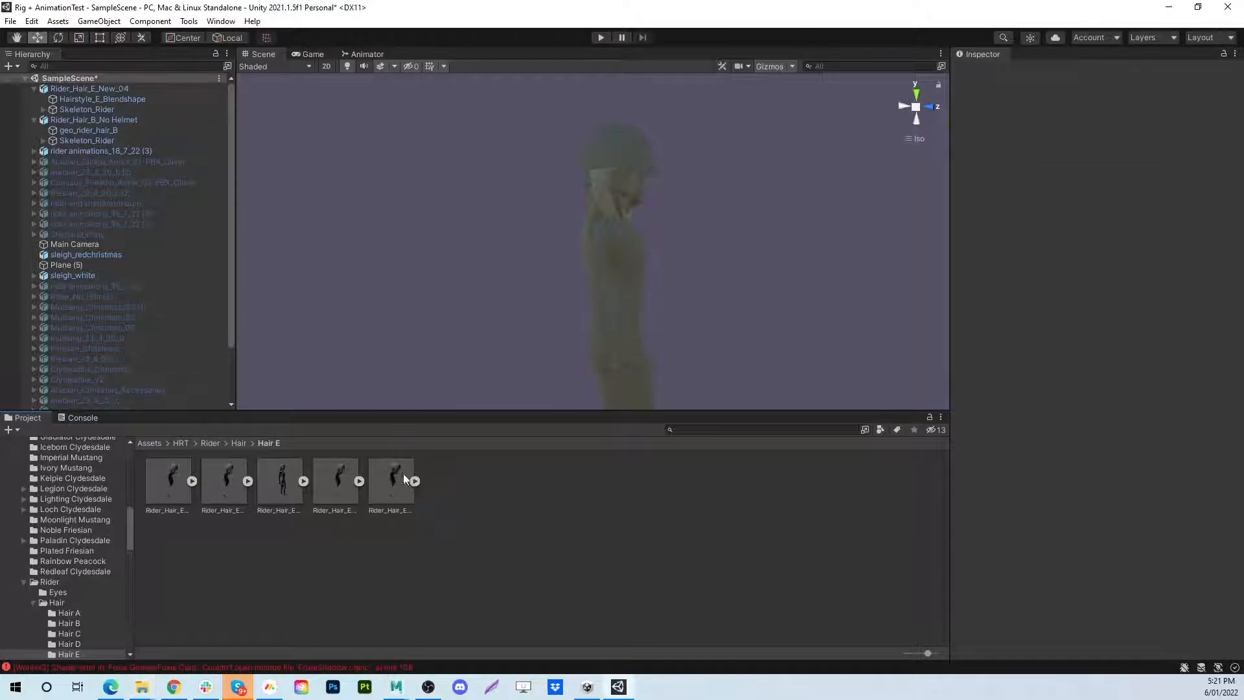
Add the re-exported Rider_Hair_E_New_05 to the scene, expand it and select its Hairstyle_E mesh
drag(403, 473, 59, 84)
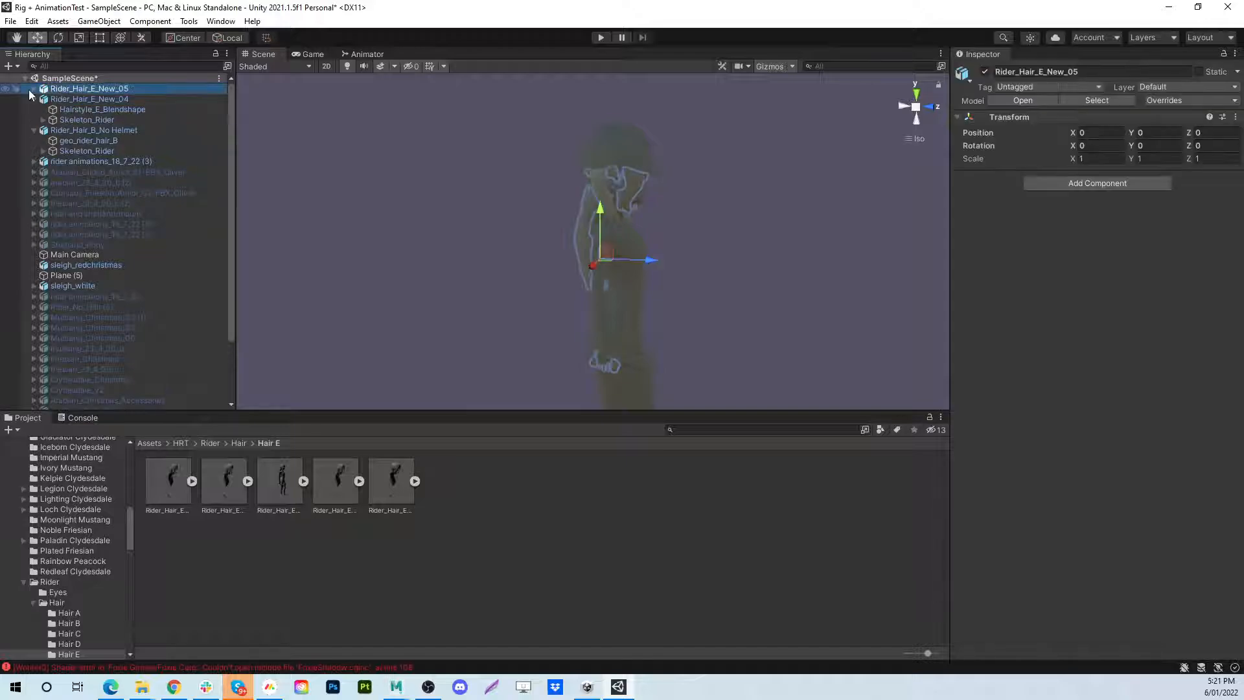
click(34, 89)
click(88, 101)
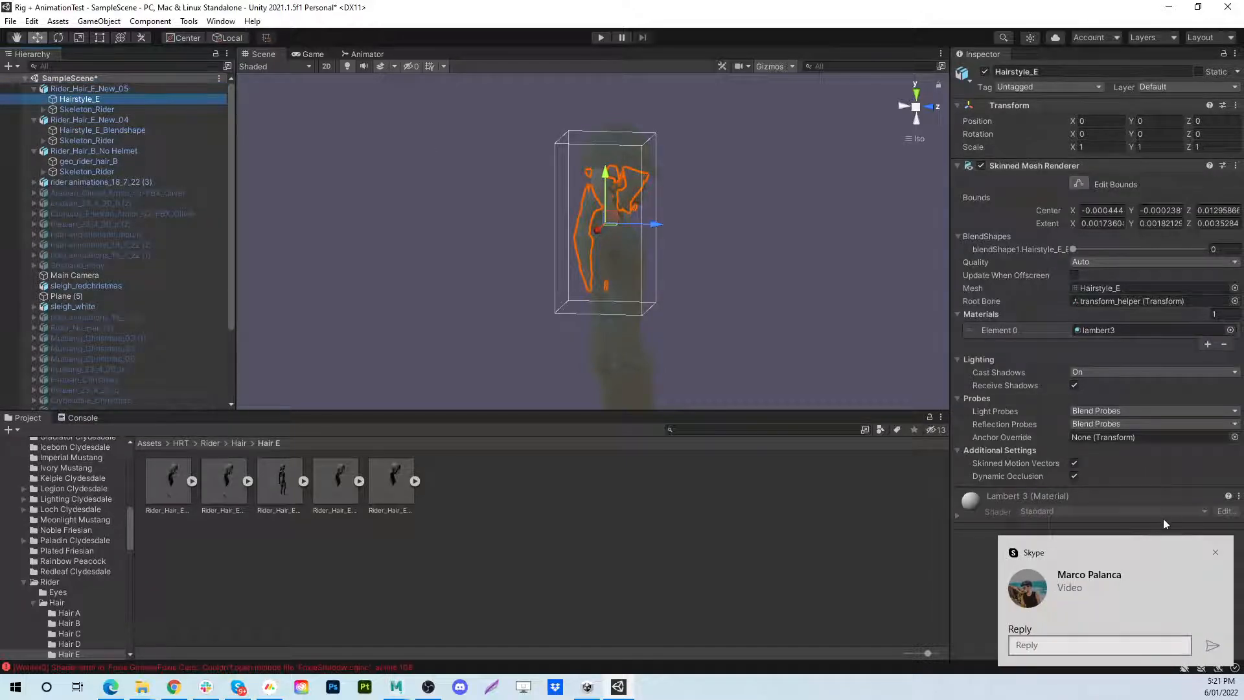
Dismiss the chat notifications and test the blendShape1 weight on Hairstyle_E, leaving it at 0
click(1216, 554)
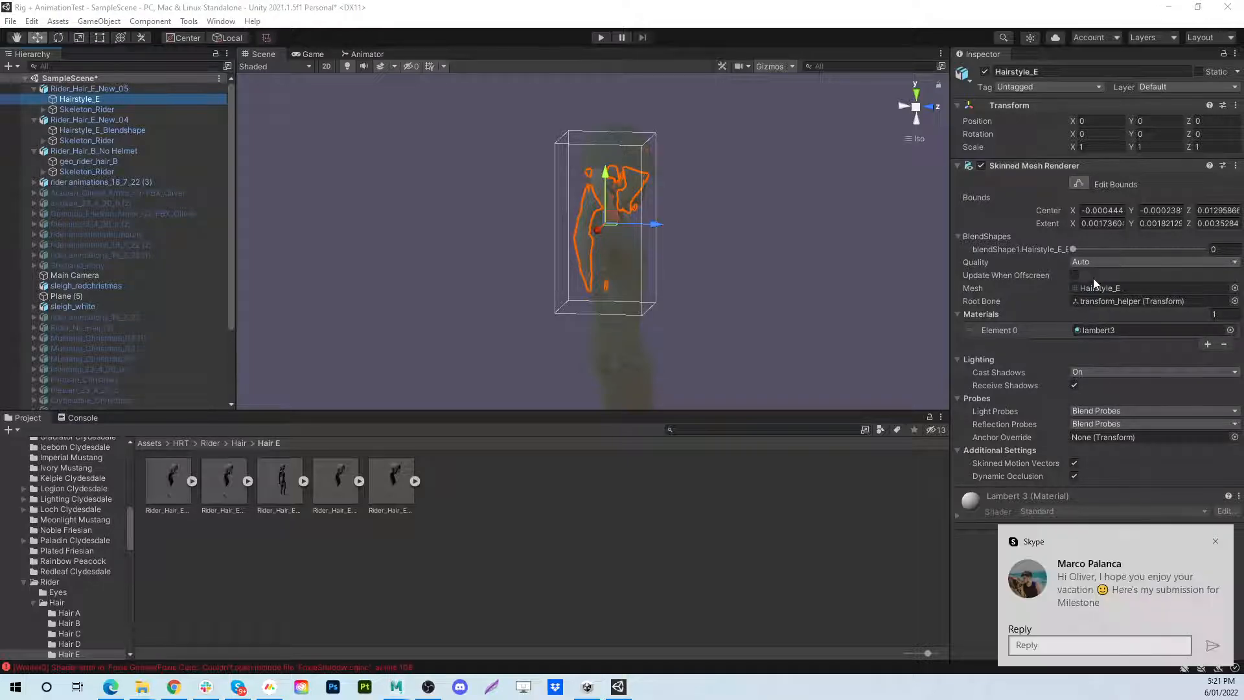
click(1216, 542)
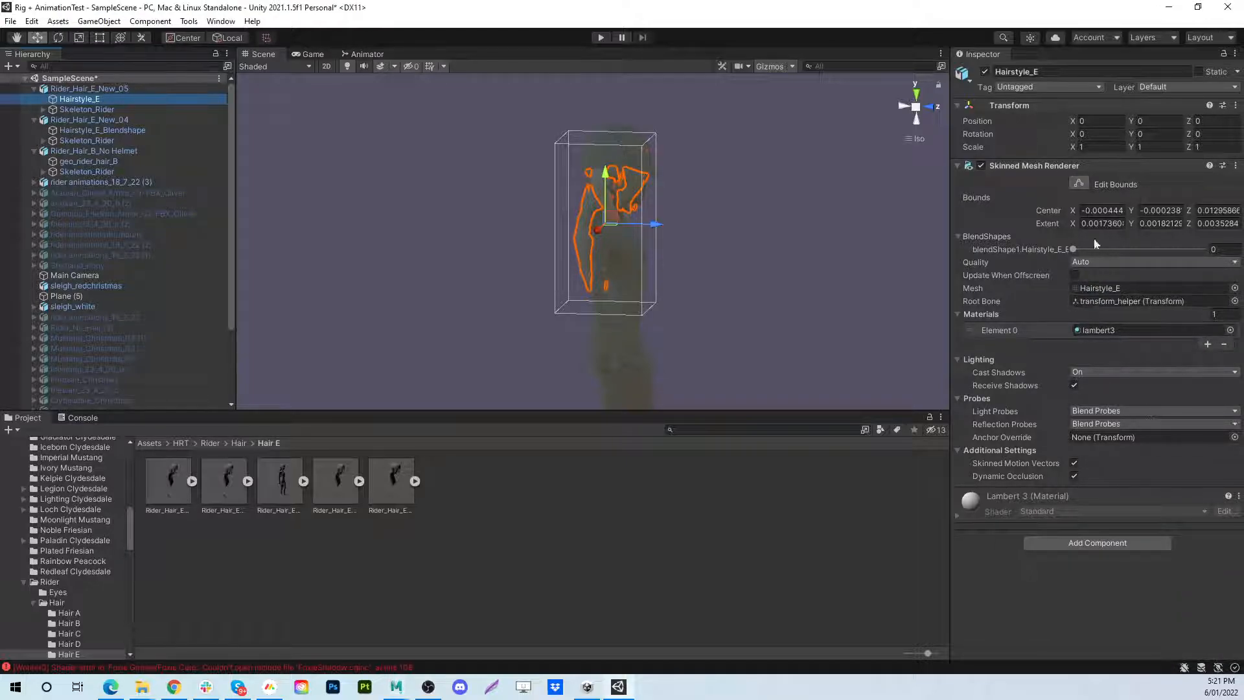
drag(1073, 250, 954, 251)
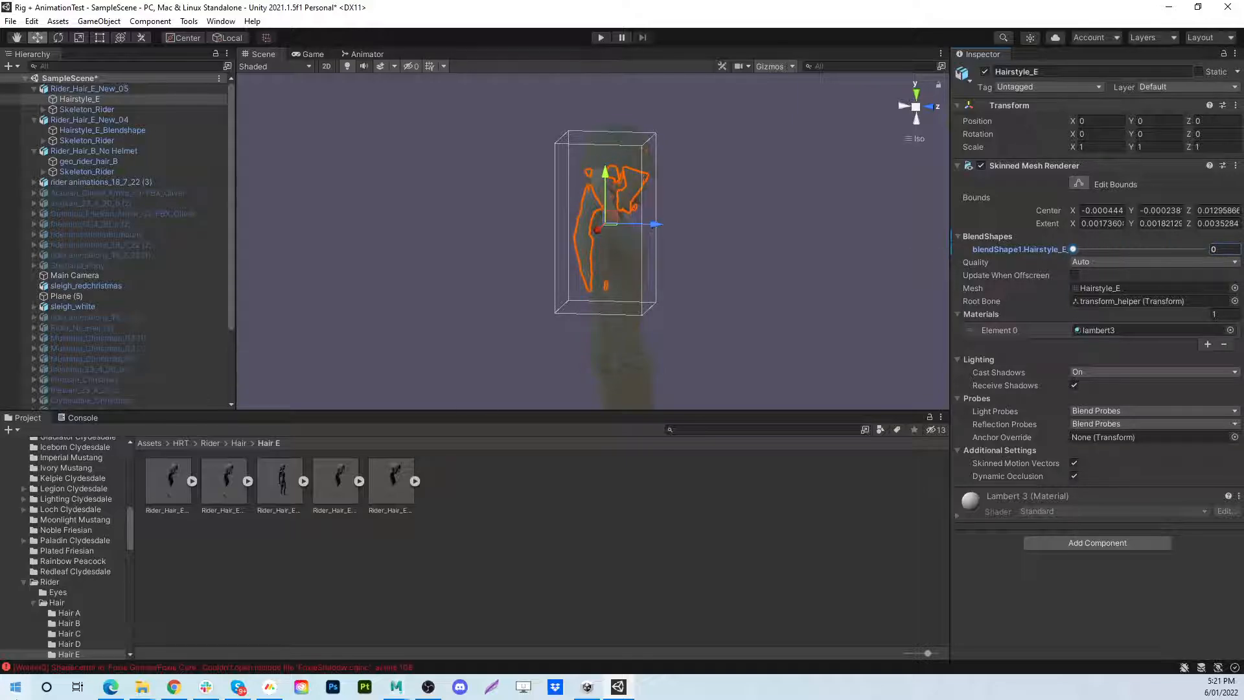